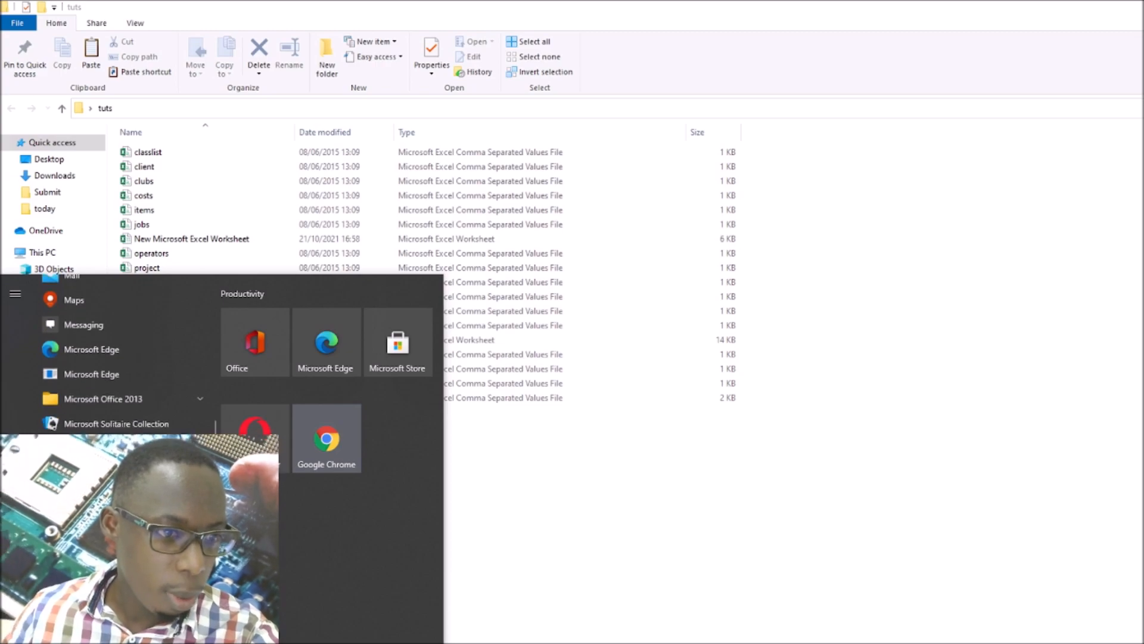
# Launch Excel from Microsoft Office 2013, dismiss the activation wizard, and open a blank workbook with its sheet in front
pyautogui.click(99, 399)
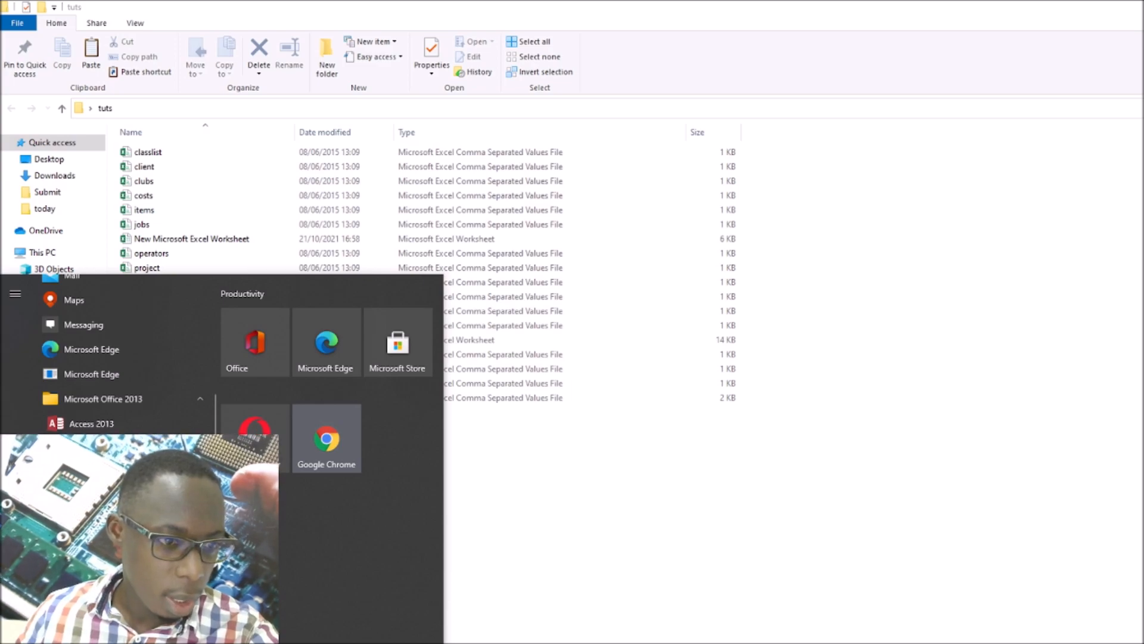
pyautogui.click(91, 424)
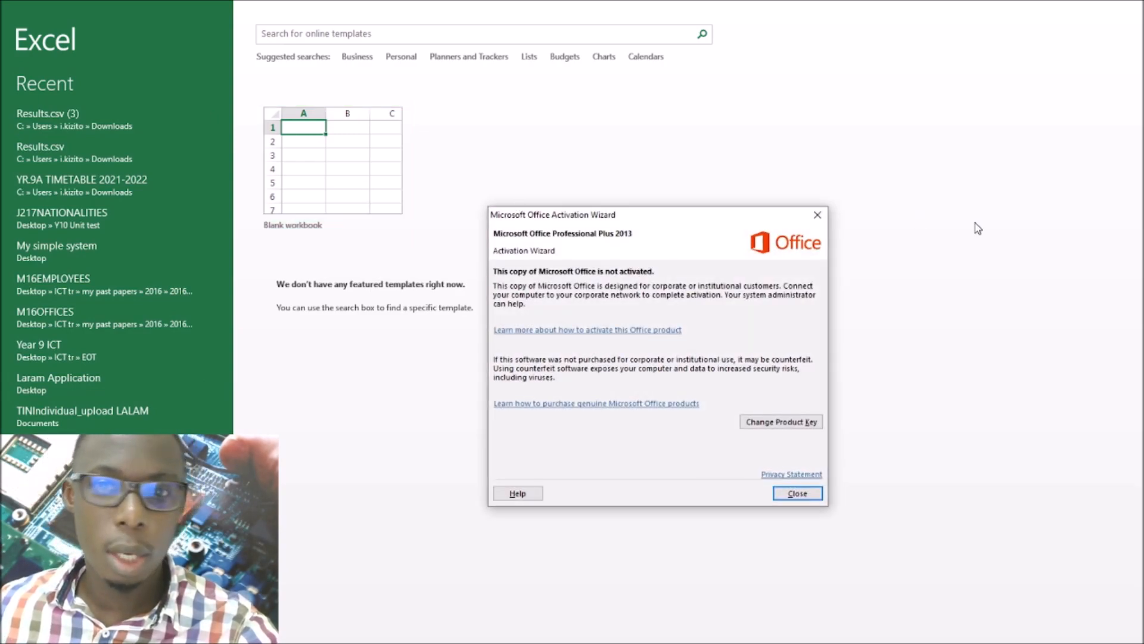
pyautogui.click(817, 214)
pyautogui.click(313, 159)
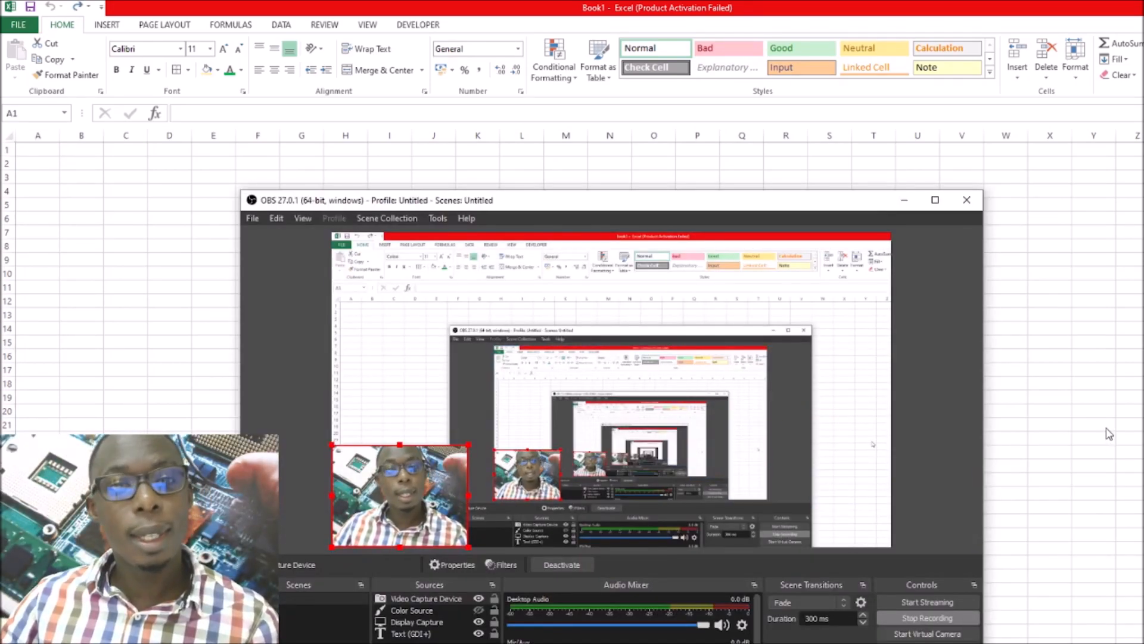
pyautogui.click(1104, 428)
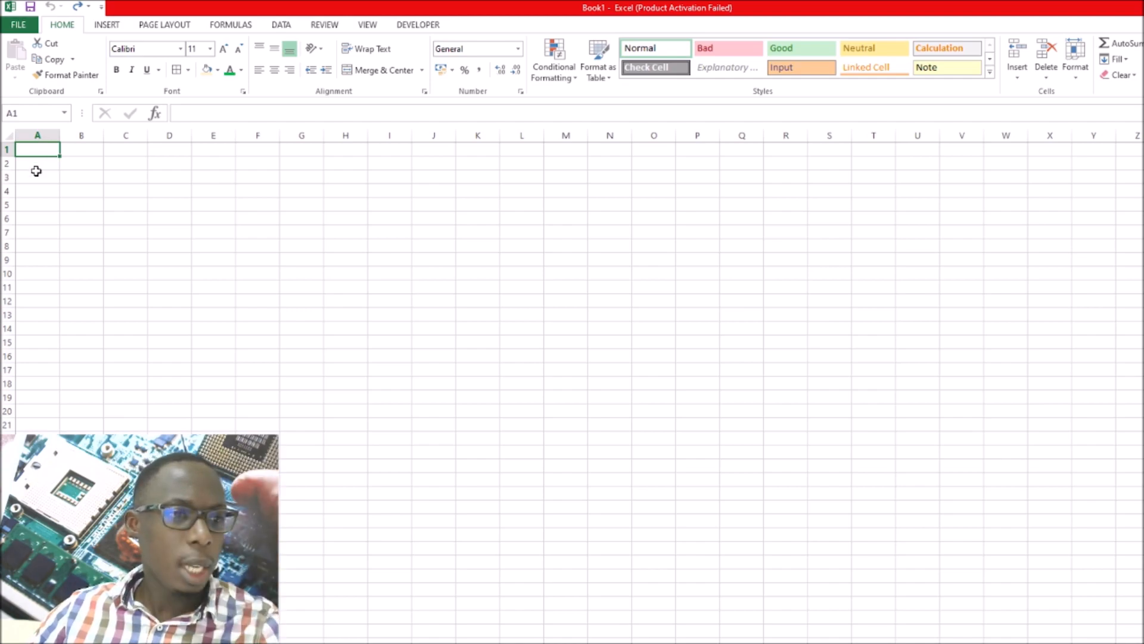
# Fill the whole of row 5 and the whole of column E with black
pyautogui.click(7, 204)
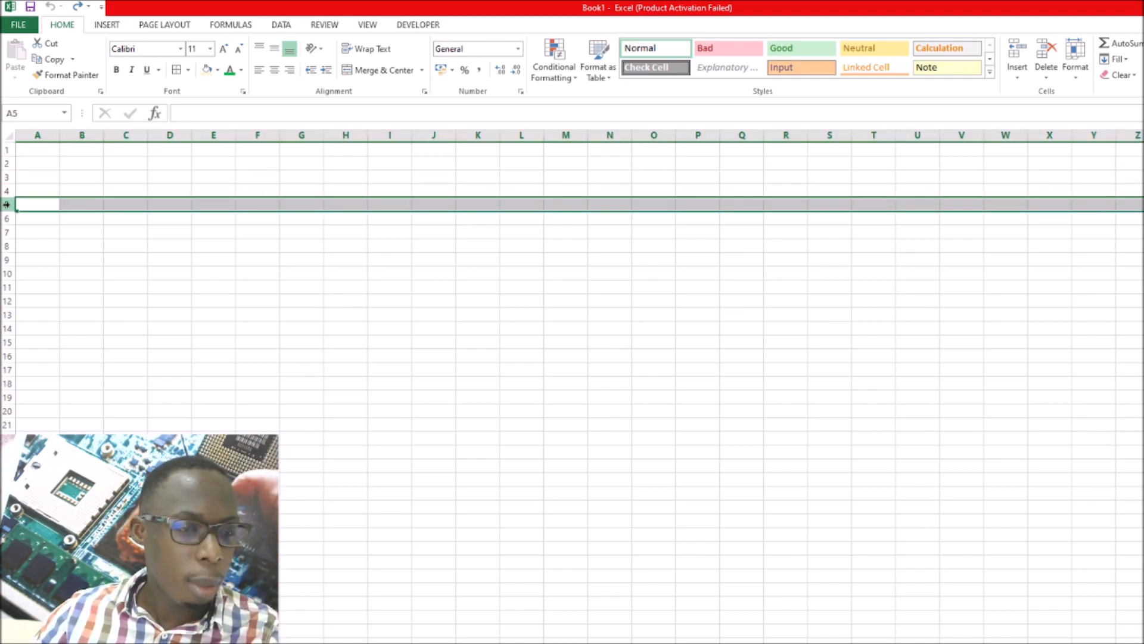
pyautogui.click(206, 69)
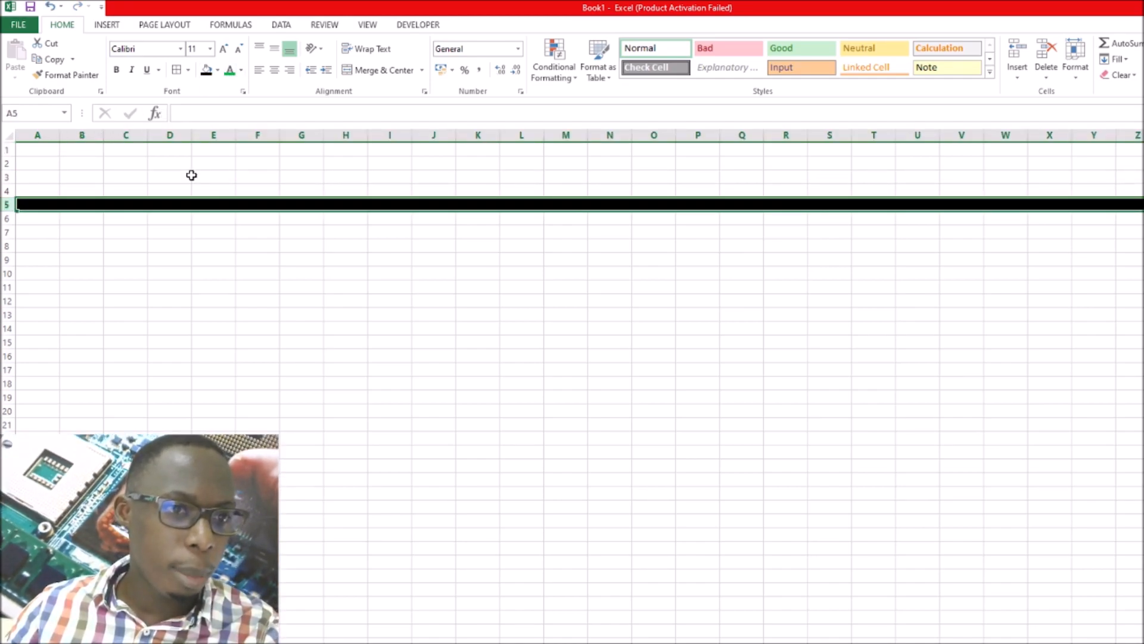
pyautogui.click(214, 135)
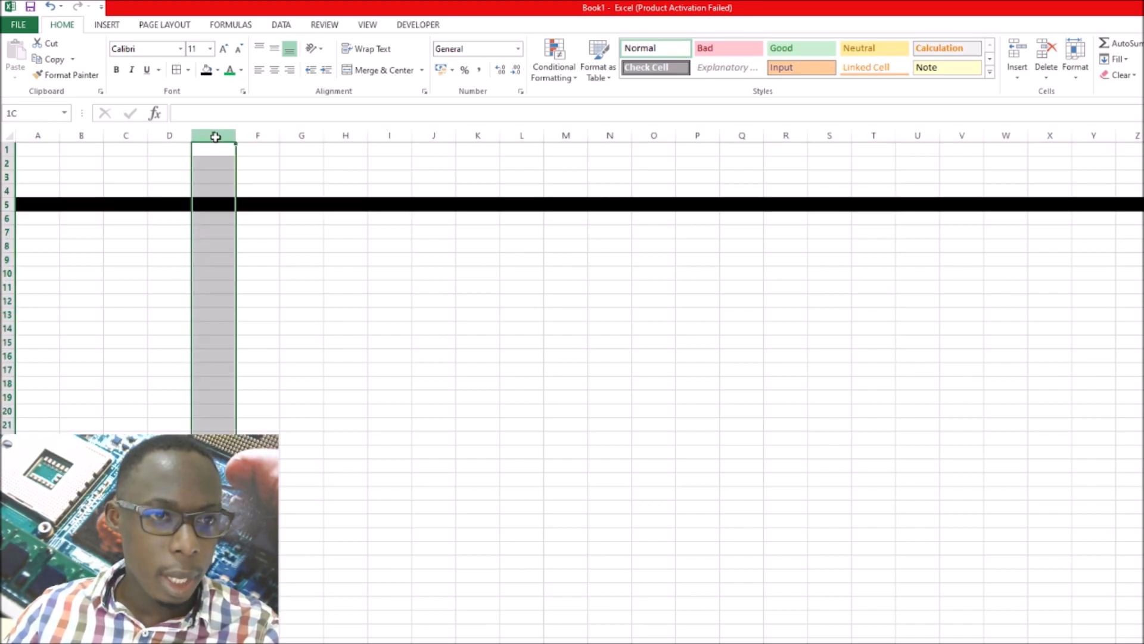
pyautogui.click(206, 70)
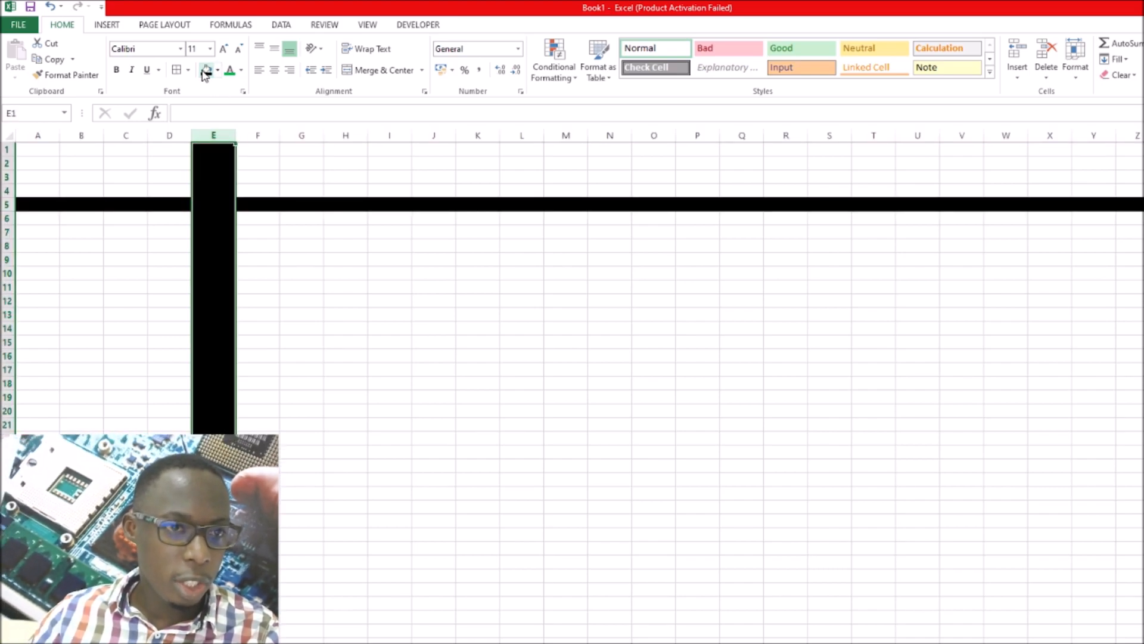
# Remove the fill from cell E5, where the row and column cross, and enter "Cell" in it
pyautogui.click(215, 205)
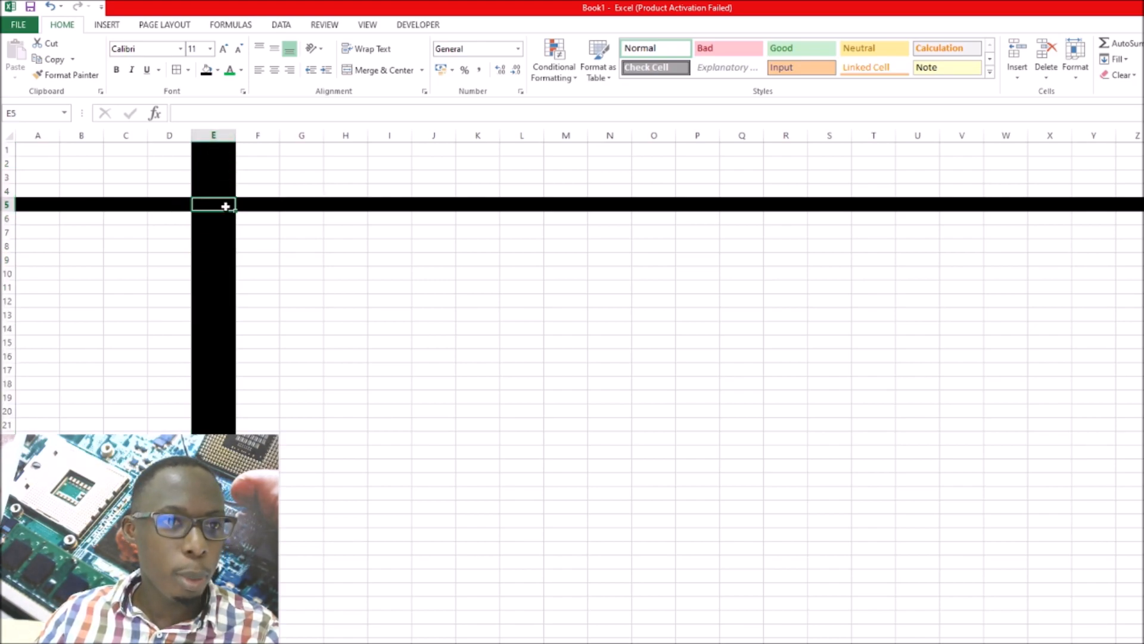
pyautogui.click(218, 69)
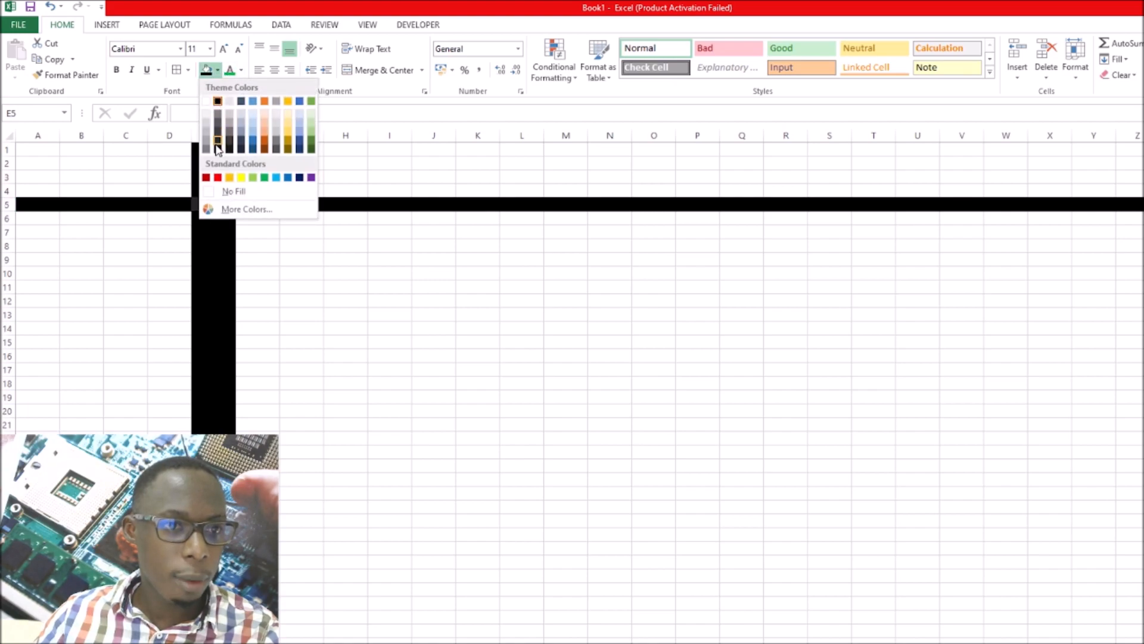
pyautogui.click(227, 193)
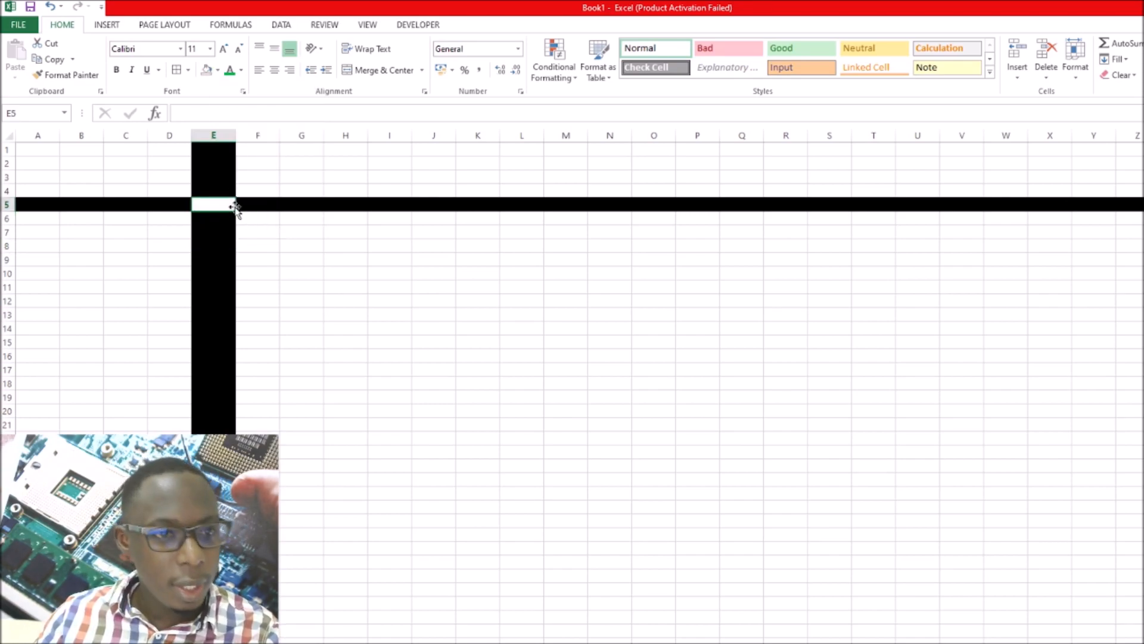
pyautogui.write('Ce')
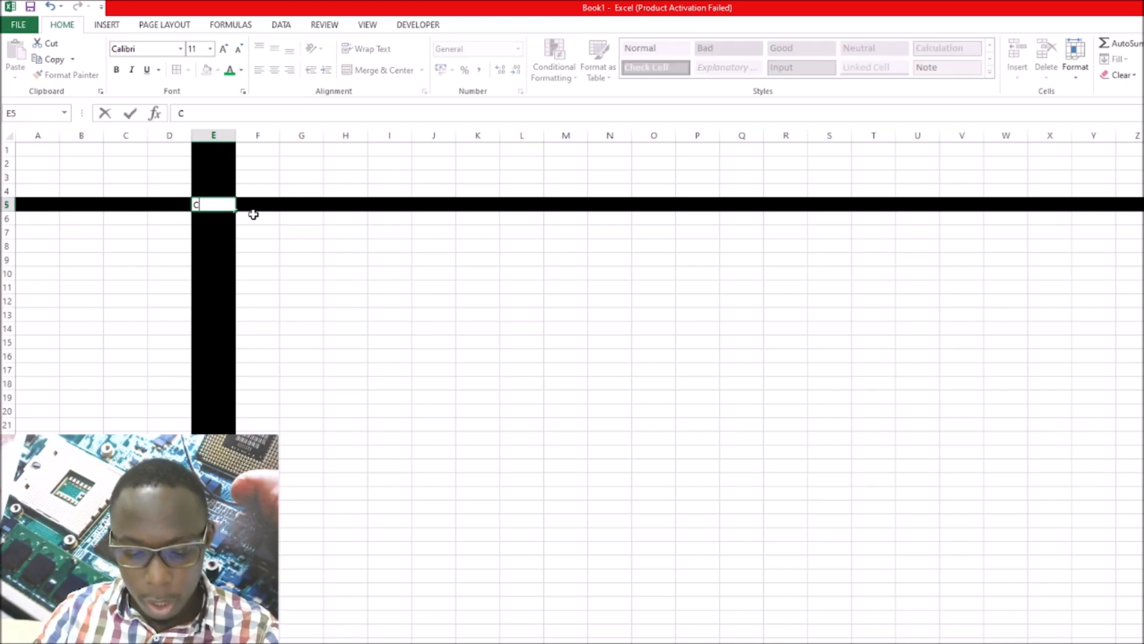
pyautogui.write('ll')
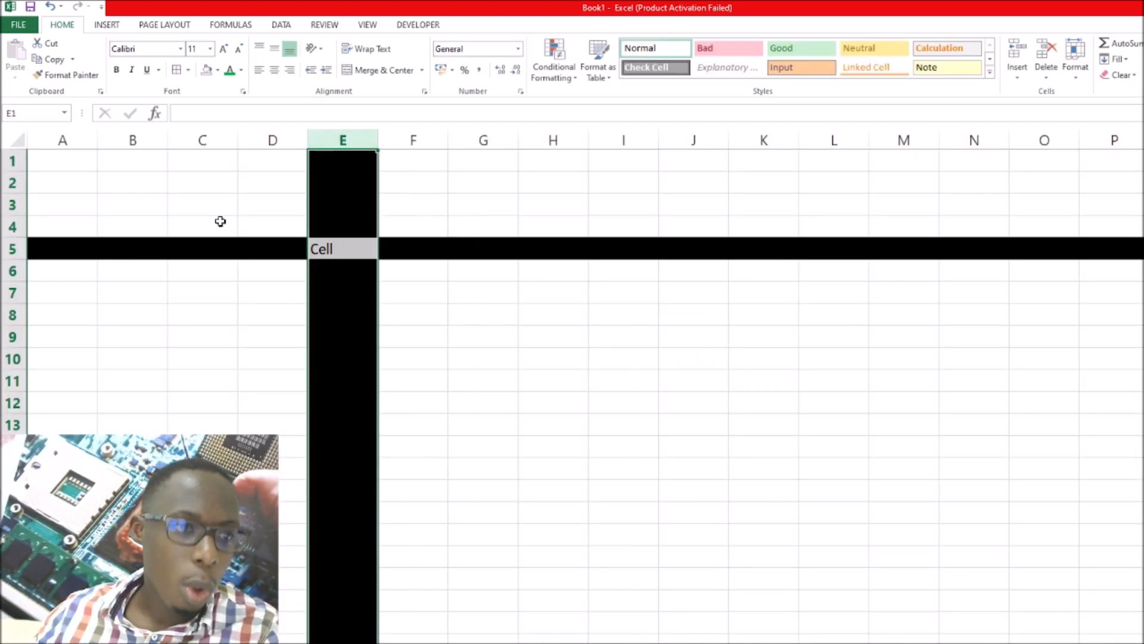
# Examine how row 5 and column E intersect by highlighting the row, the cell labelled "Cell" and the column
pyautogui.click(18, 249)
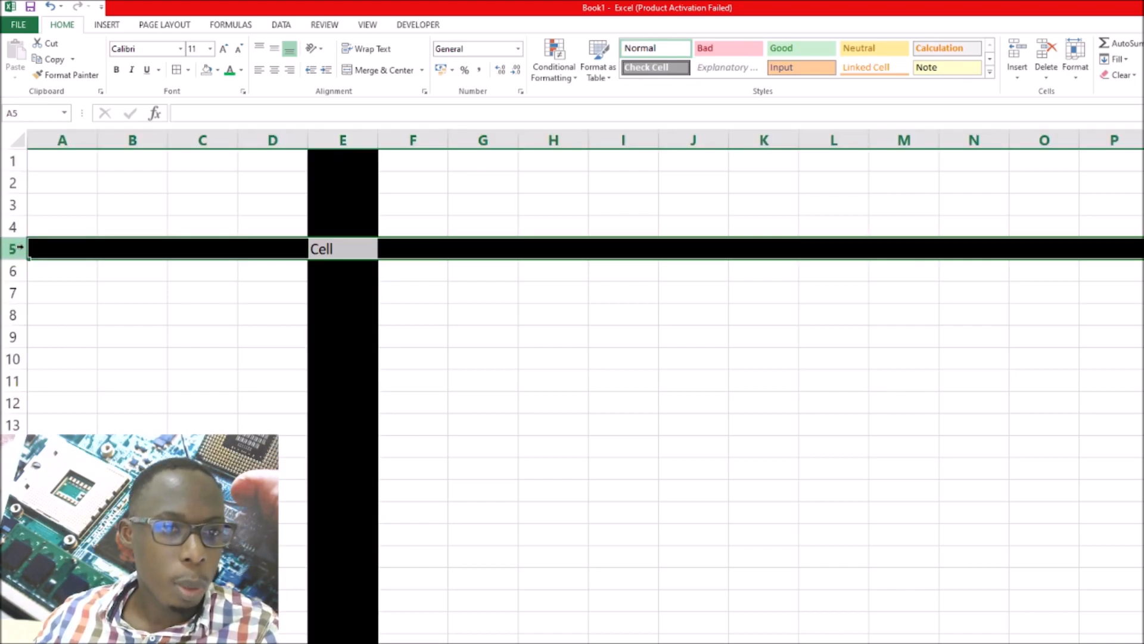
pyautogui.click(343, 248)
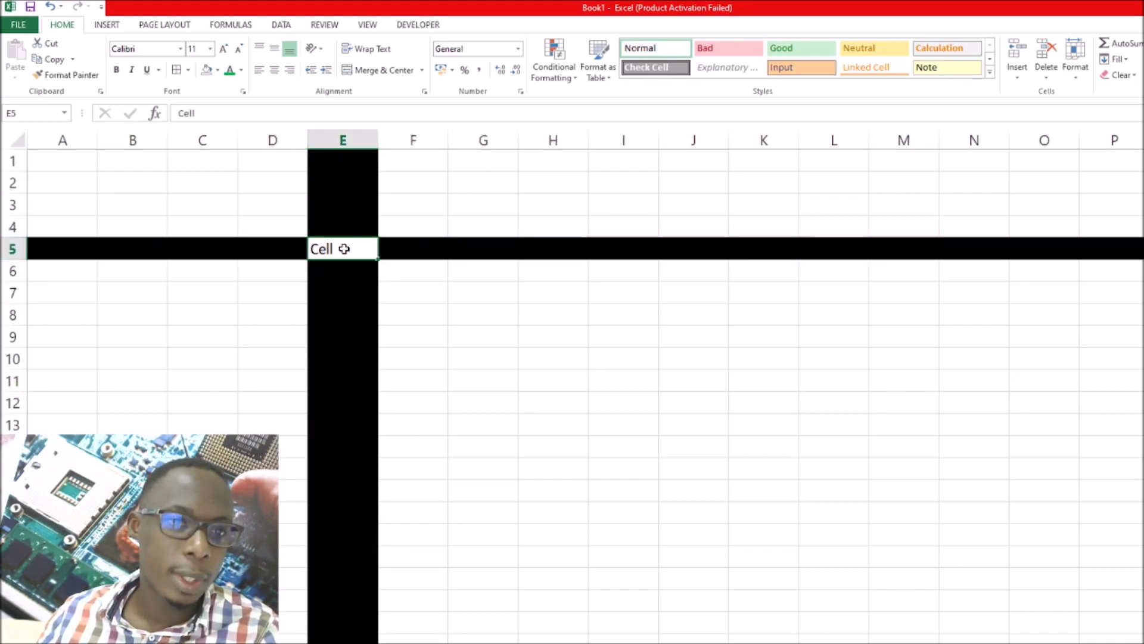
pyautogui.click(10, 248)
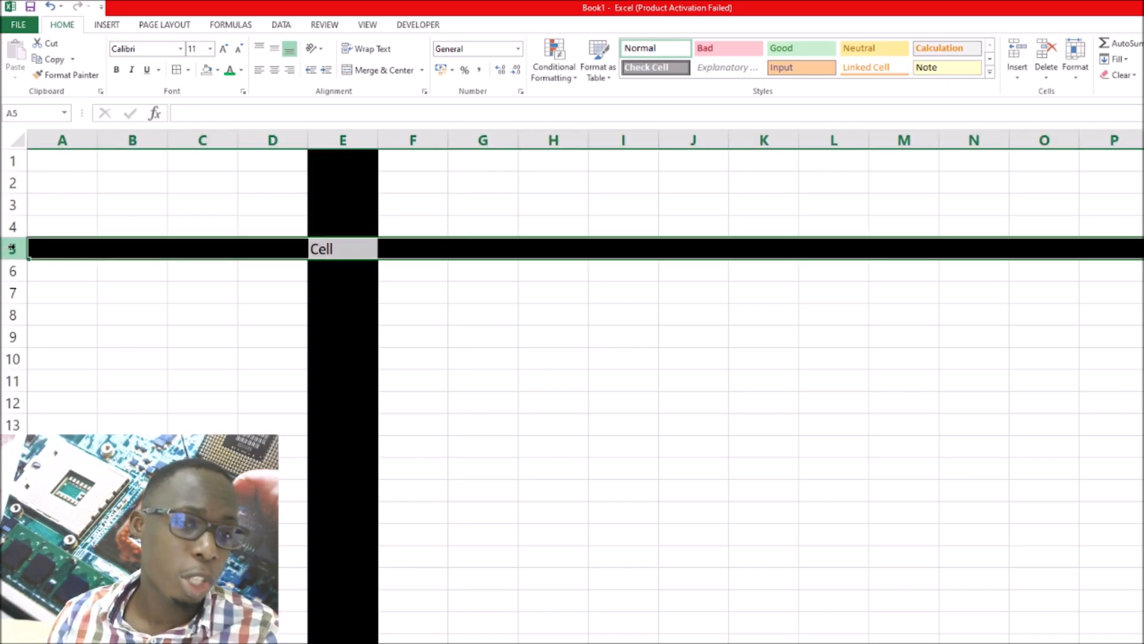
pyautogui.click(346, 141)
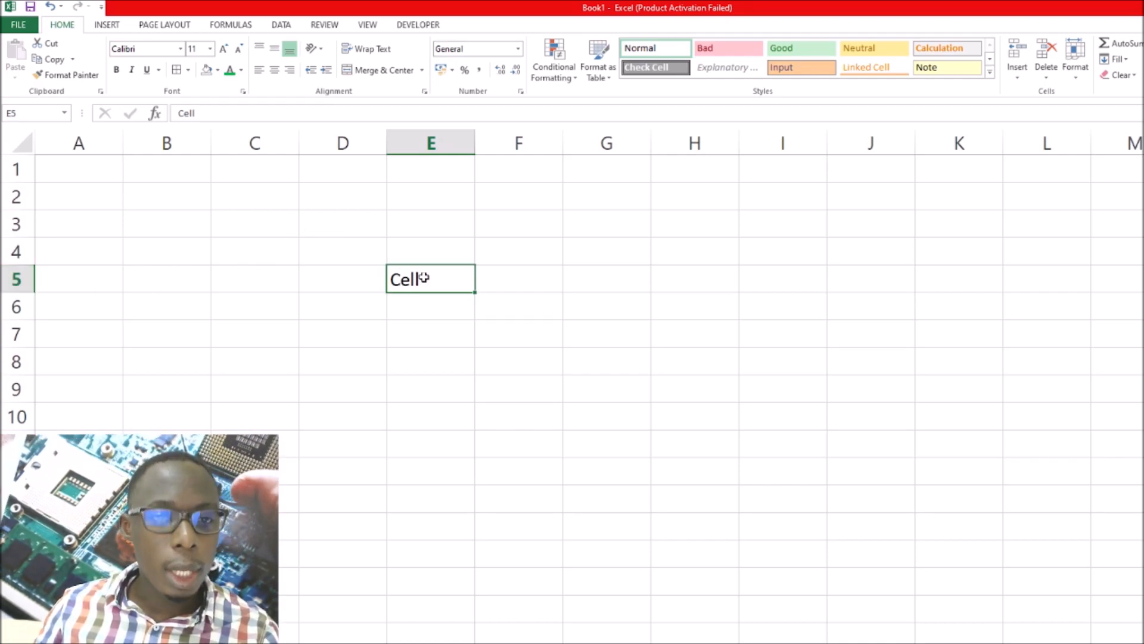
# Replace the text in the cell where column E meets row 5 with its reference, "E5"
pyautogui.press('BackSpace')
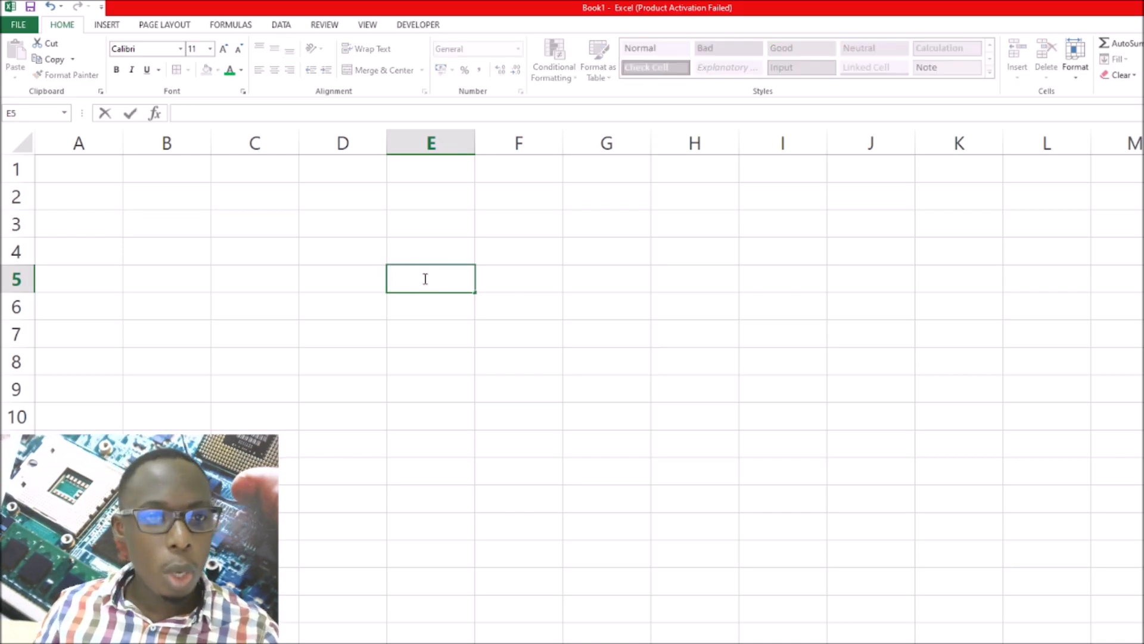
pyautogui.write('E5')
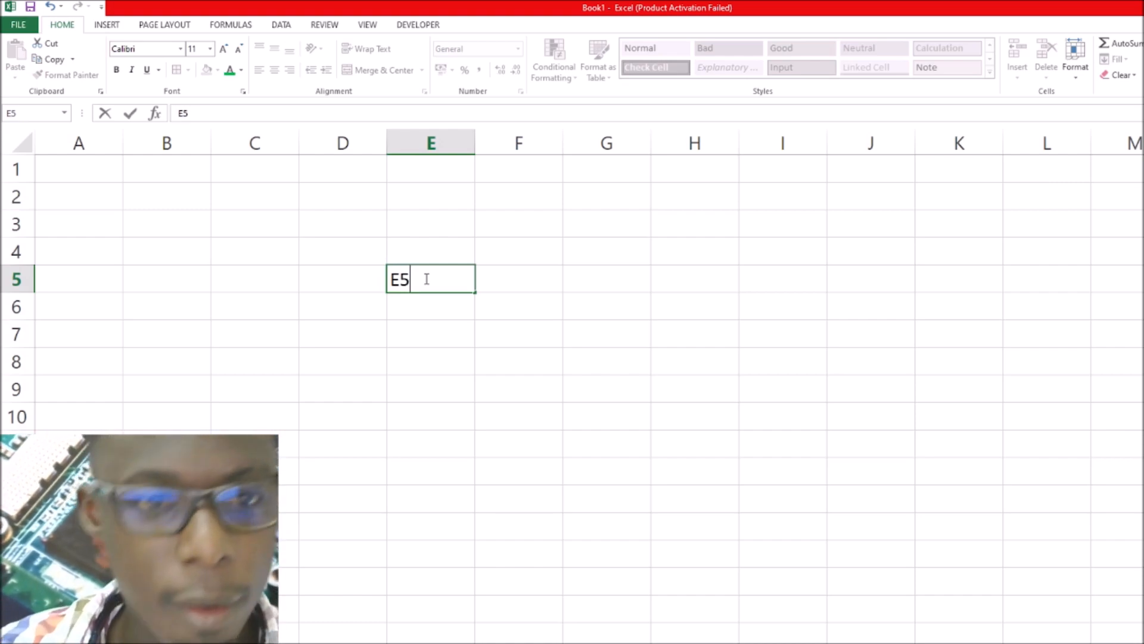
# Highlight column E, row 5 and then cell E5 to check how the cell reference is formed
pyautogui.click(441, 136)
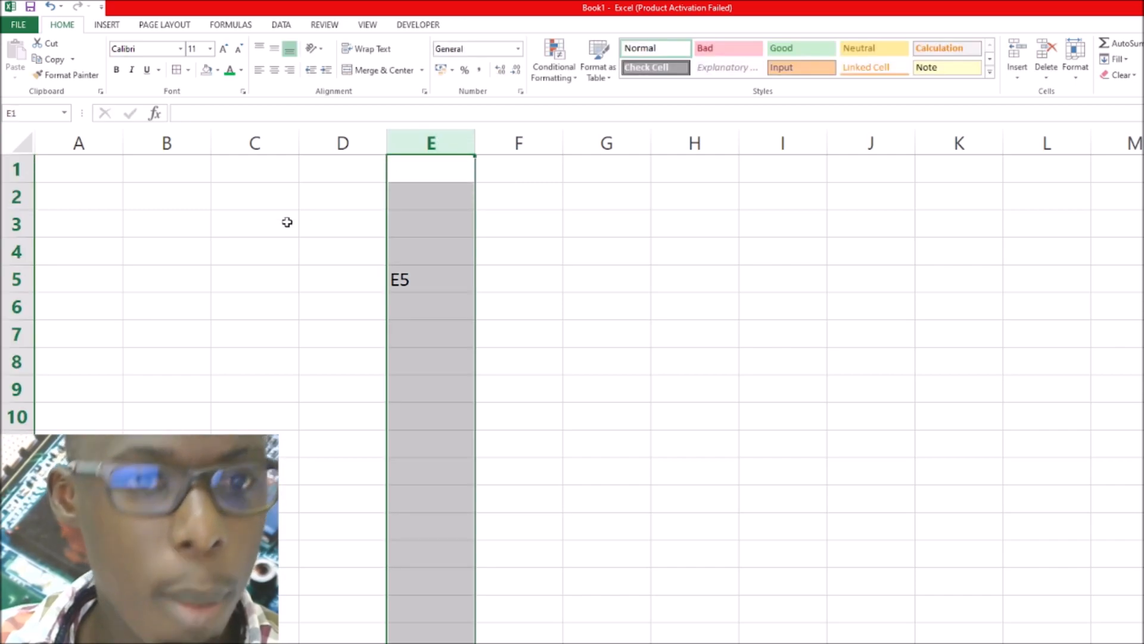
pyautogui.click(17, 279)
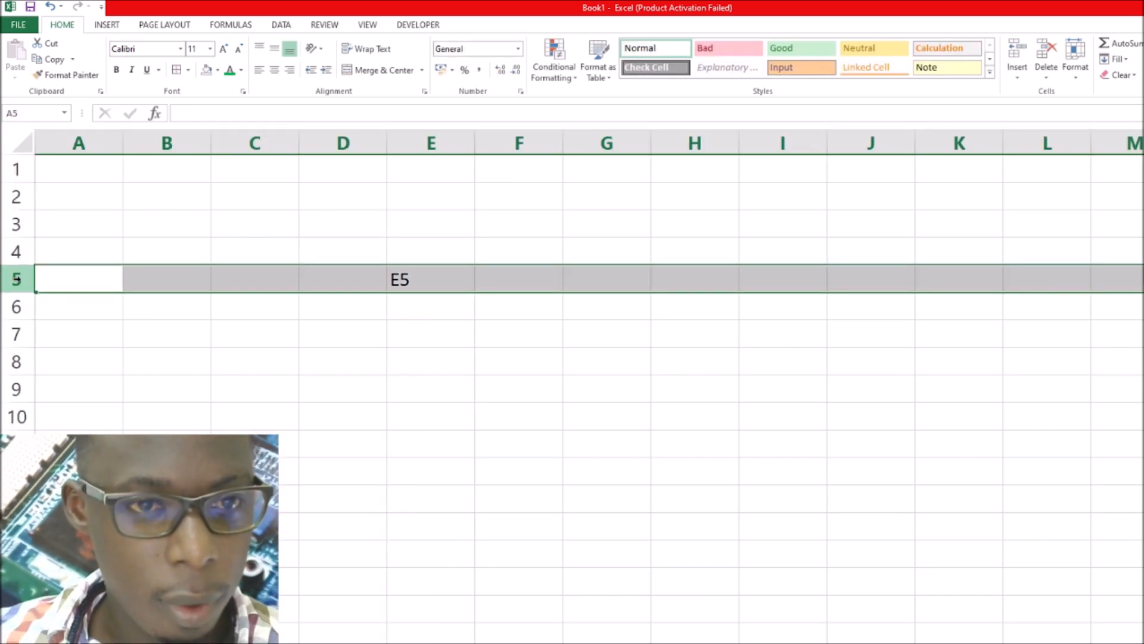
pyautogui.scroll(-3, 388, 227)
pyautogui.scroll(3, 429, 209)
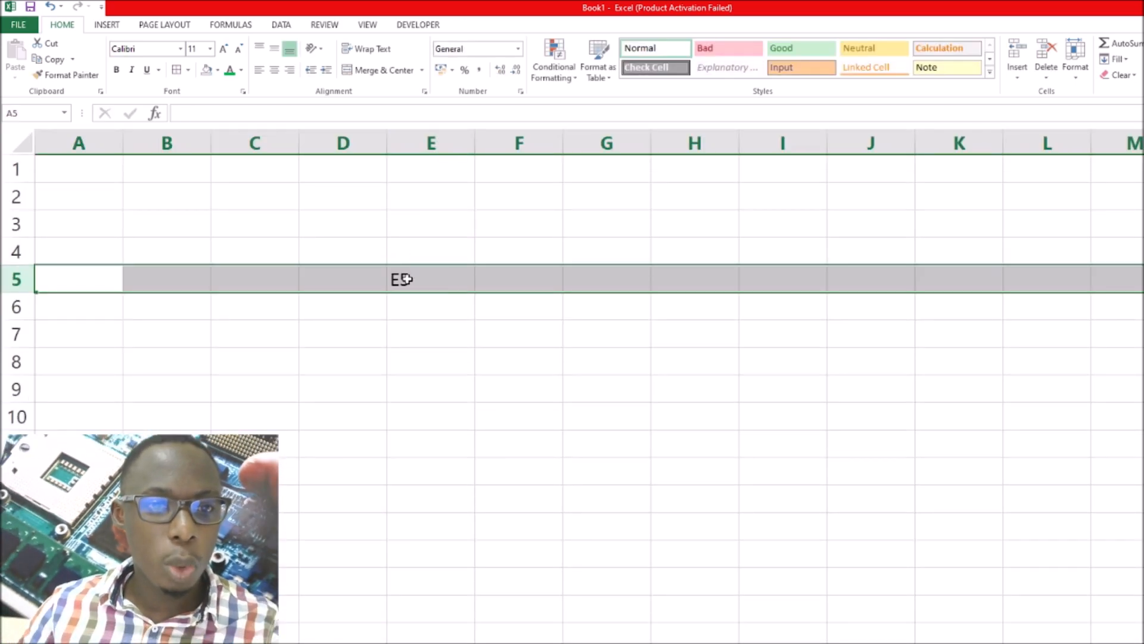
pyautogui.click(401, 279)
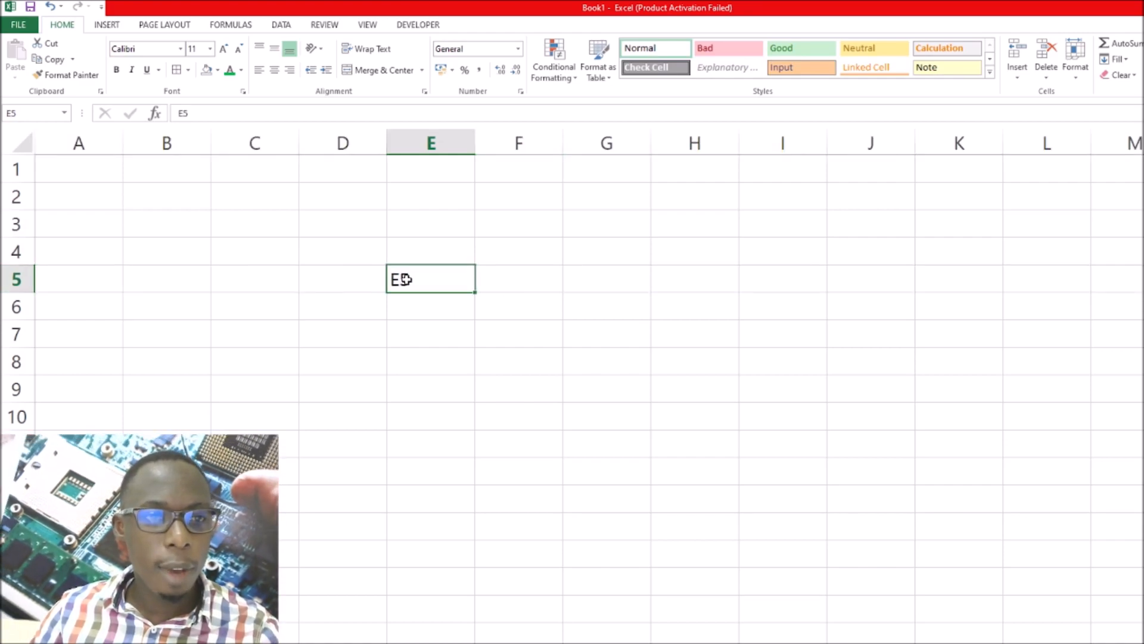
# Highlight cell A1, column A and row 1 to examine how the first cell gets its reference
pyautogui.click(89, 173)
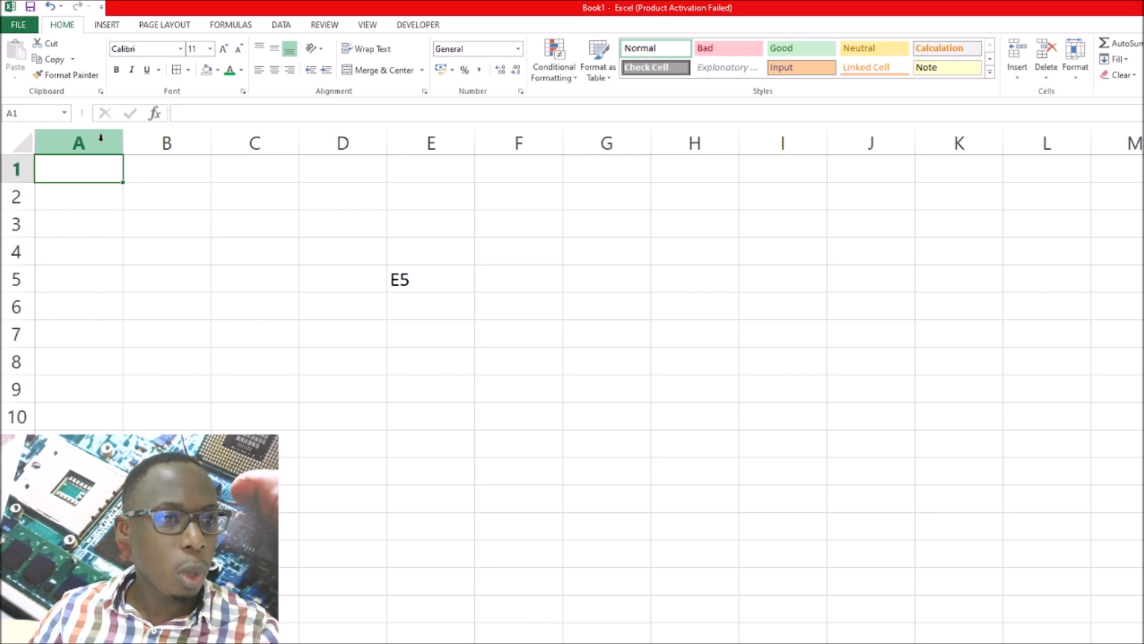
pyautogui.click(100, 138)
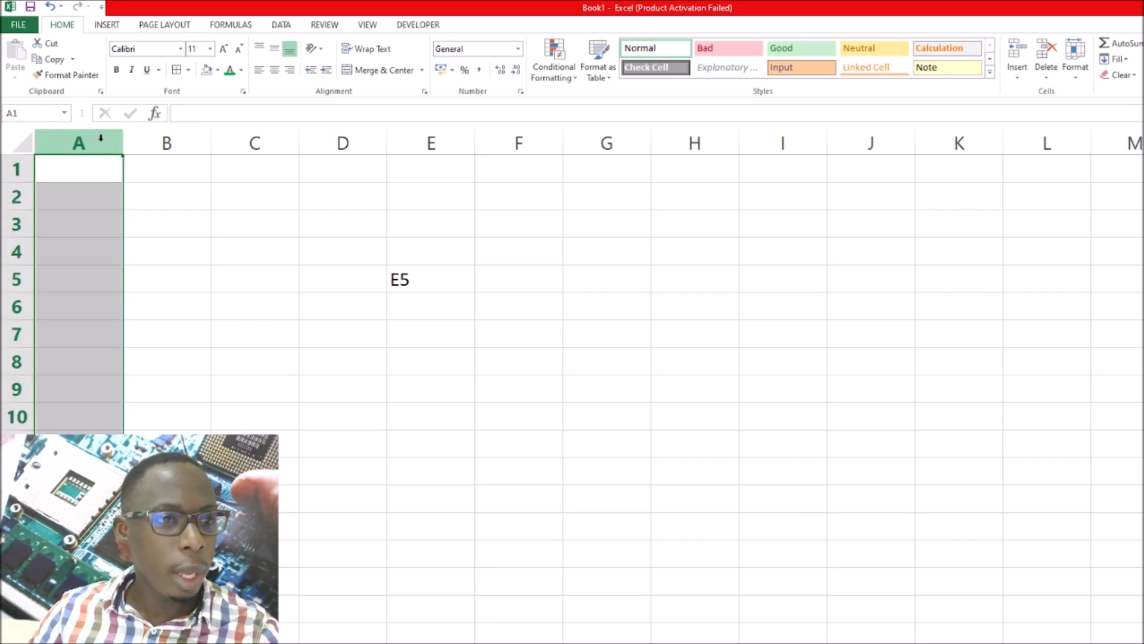
pyautogui.click(15, 170)
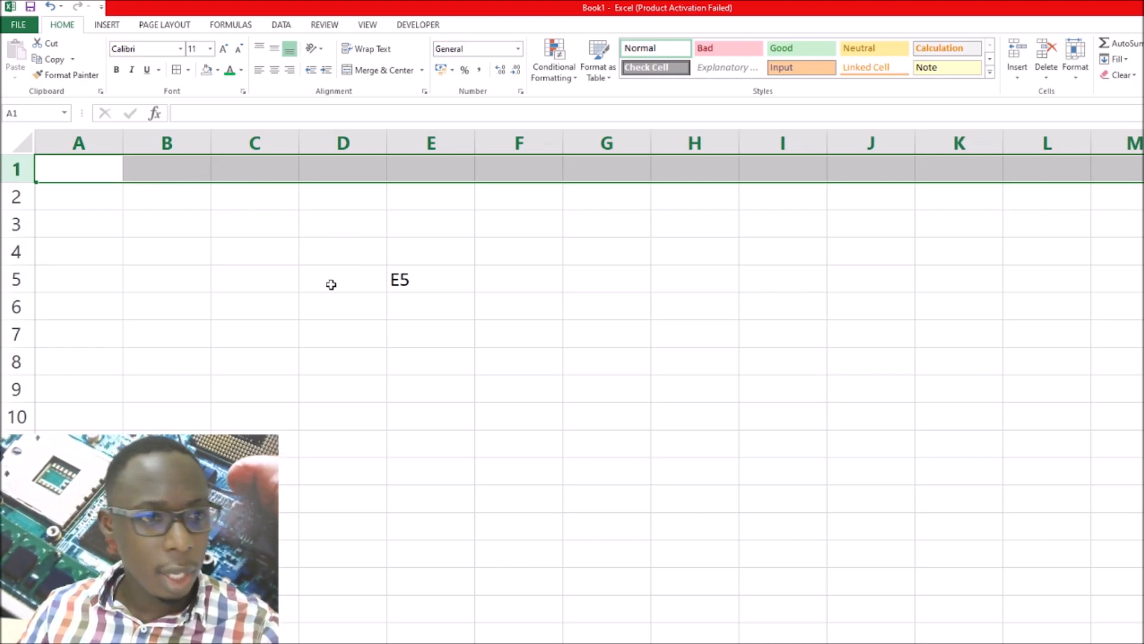
# Define a custom name with Workbook scope for cell A1, using a person's first name in capitals
pyautogui.click(89, 171)
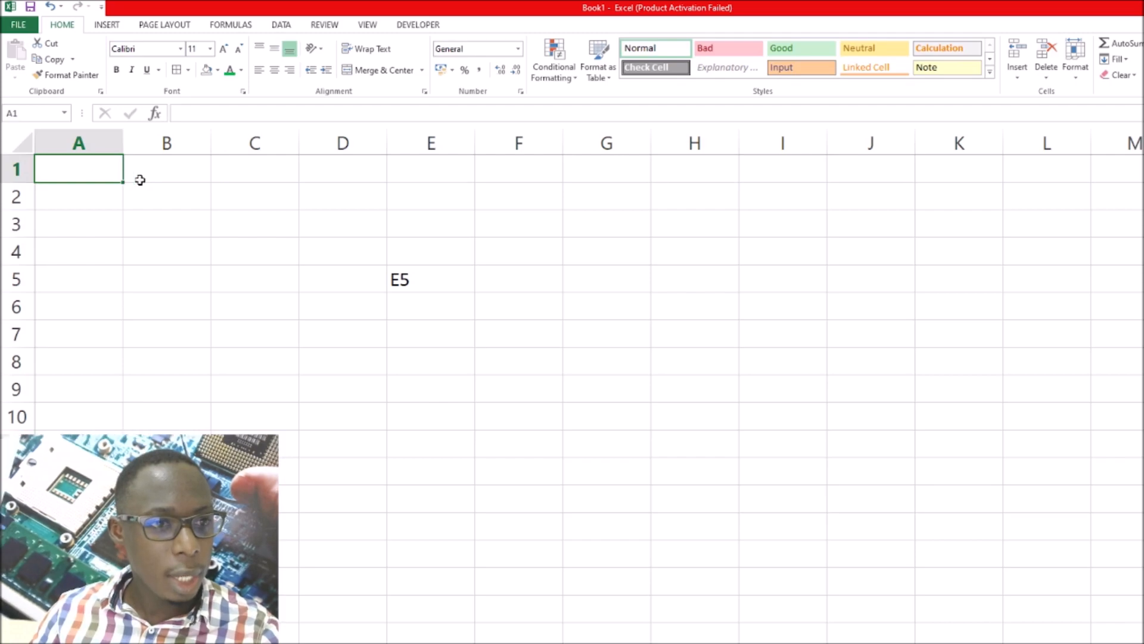
pyautogui.rightClick(90, 174)
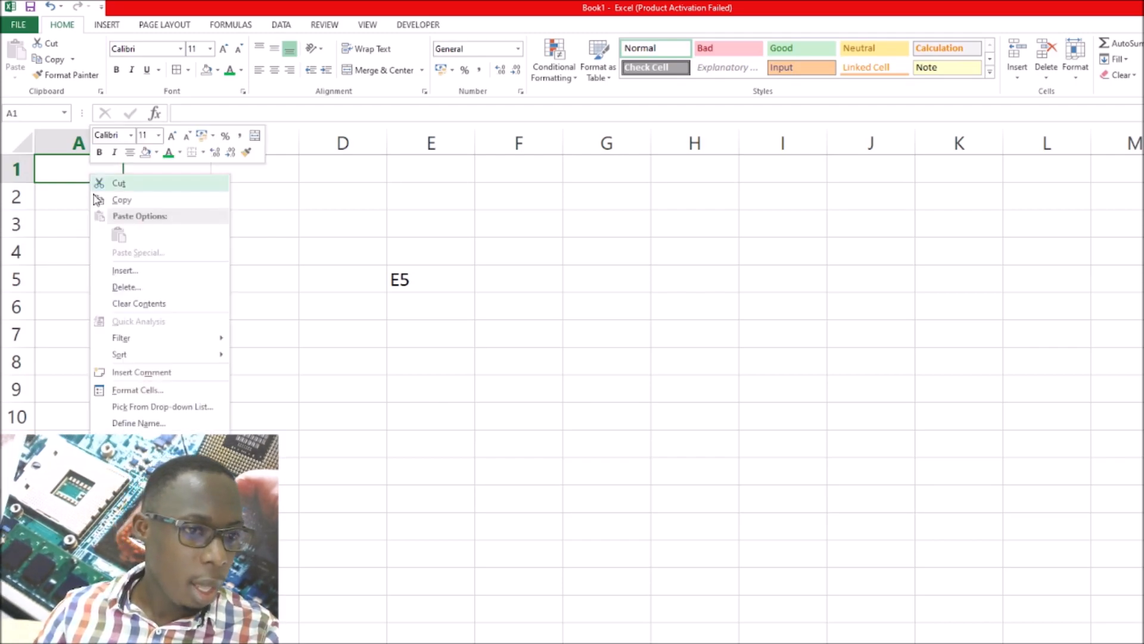
pyautogui.click(138, 423)
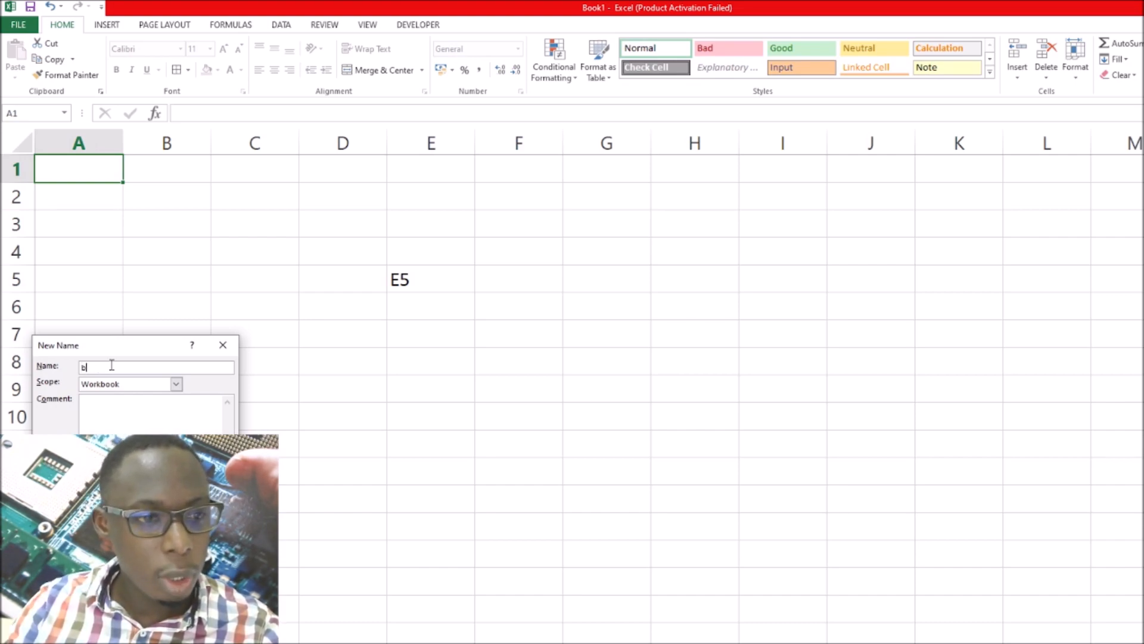
pyautogui.write('BRIAN')
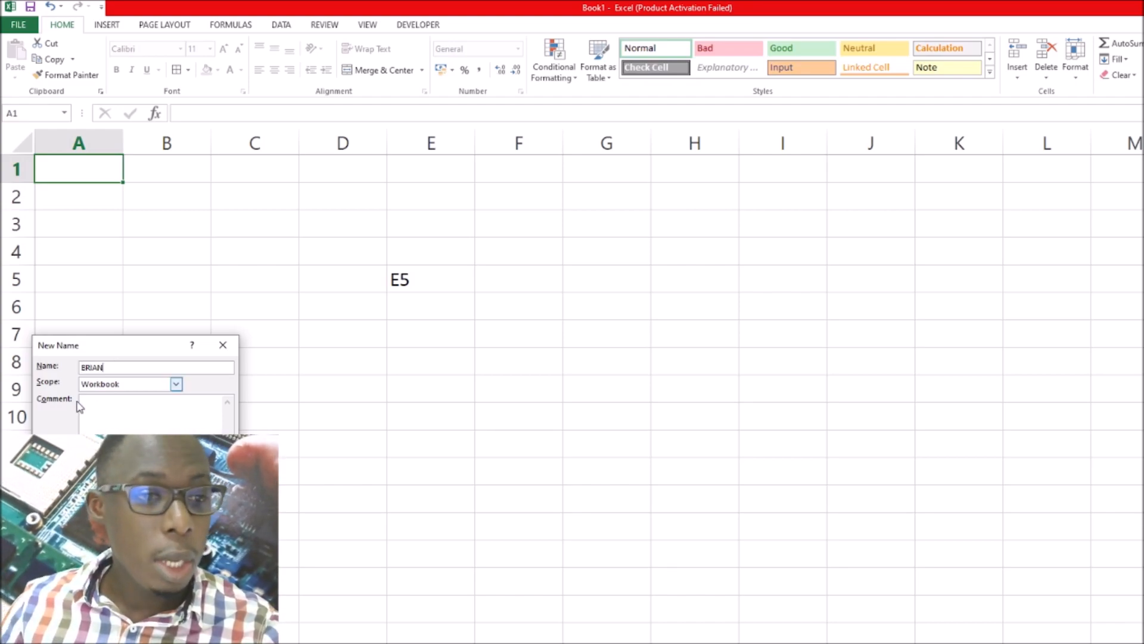
pyautogui.press('Return')
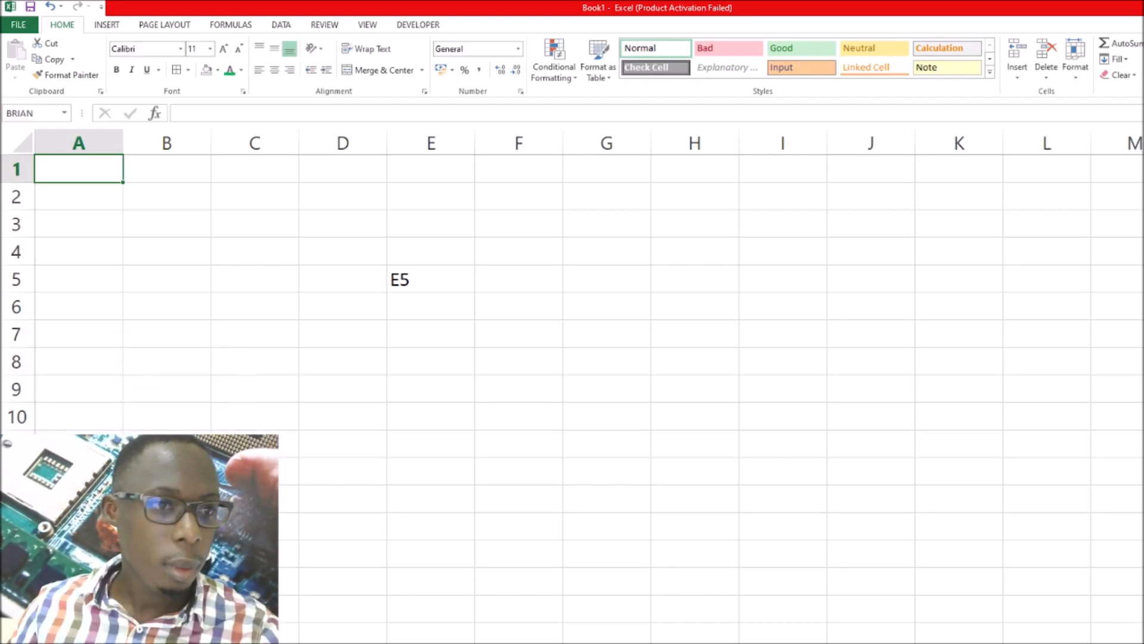
# Compare the reference shown for the named cell A1 with those of cells B1 and C1
pyautogui.click(31, 113)
pyautogui.click(168, 172)
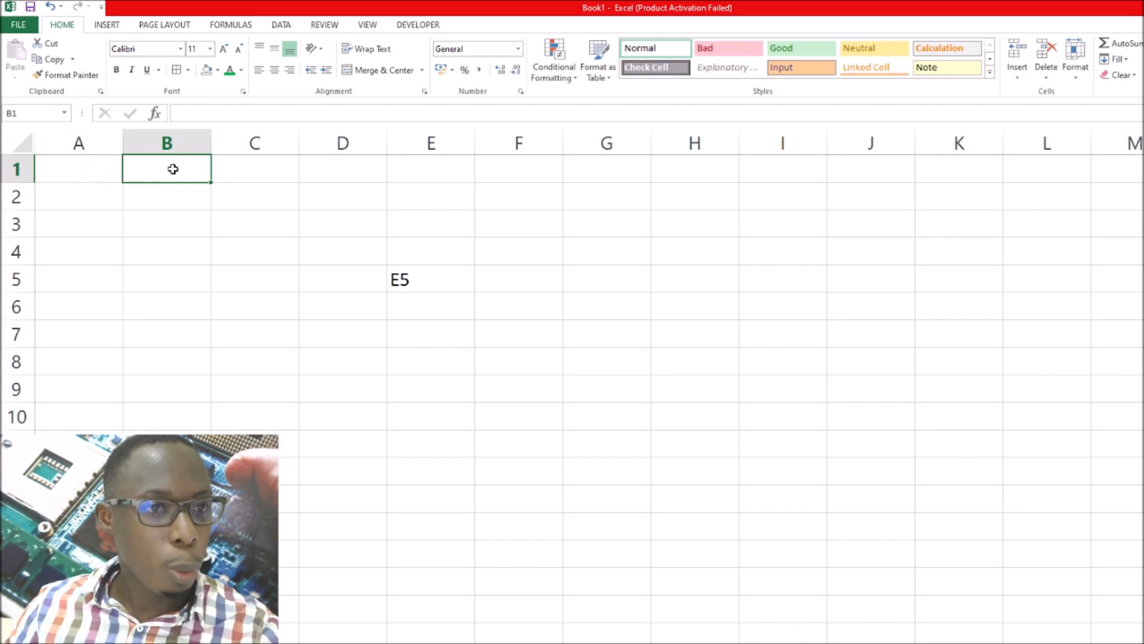
pyautogui.click(278, 168)
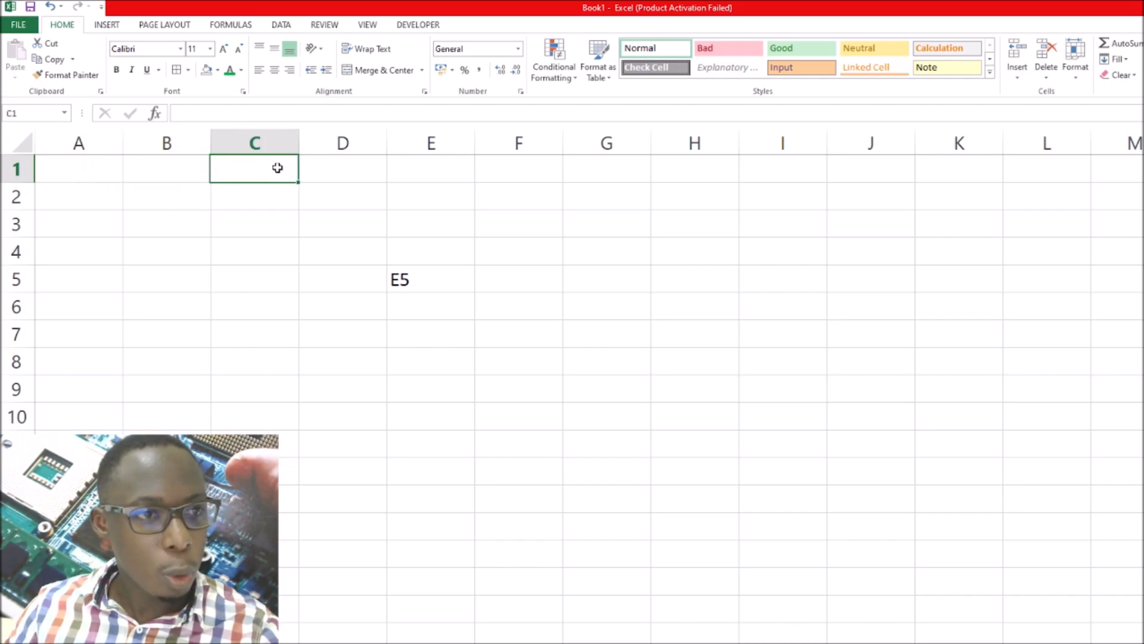
# Look up the Define Name command for cell A1 without changing its existing name
pyautogui.click(87, 166)
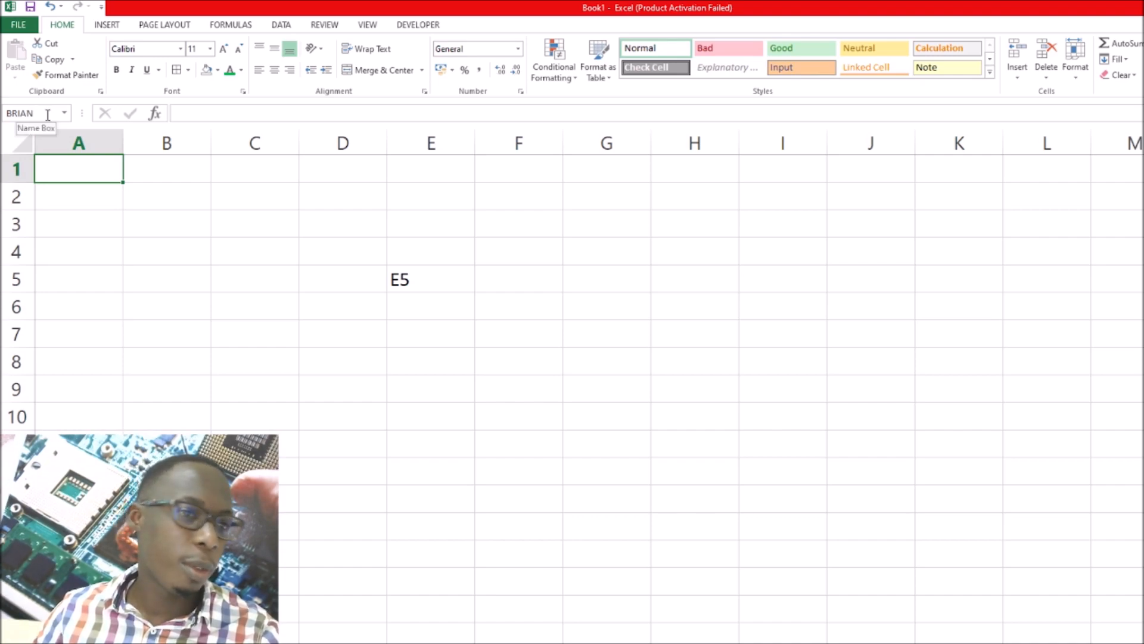
pyautogui.rightClick(96, 177)
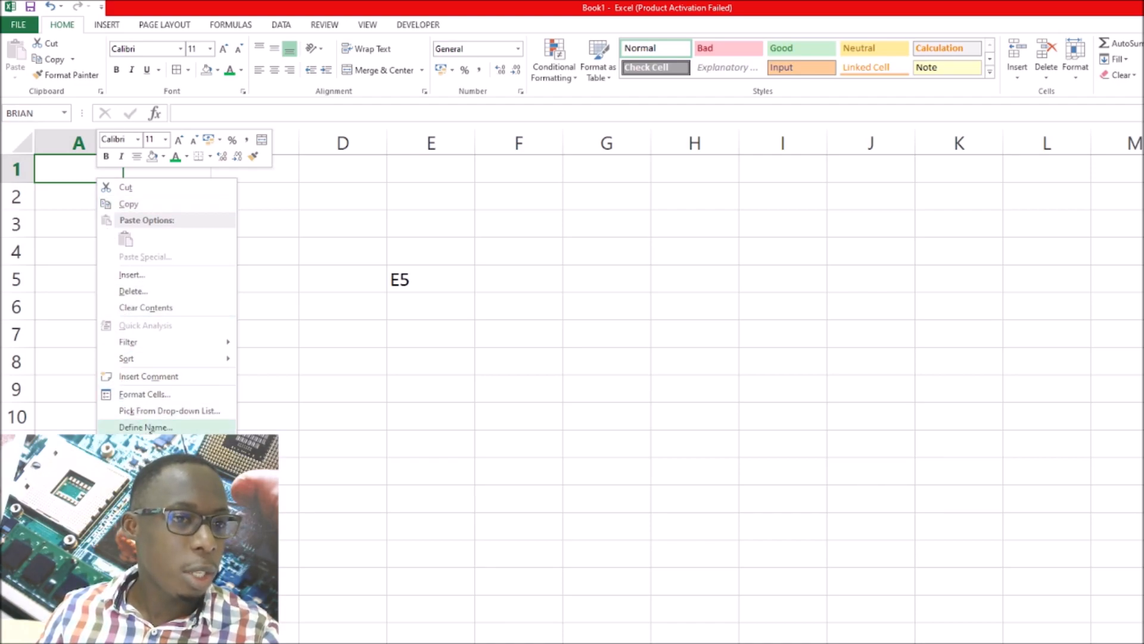
pyautogui.click(326, 389)
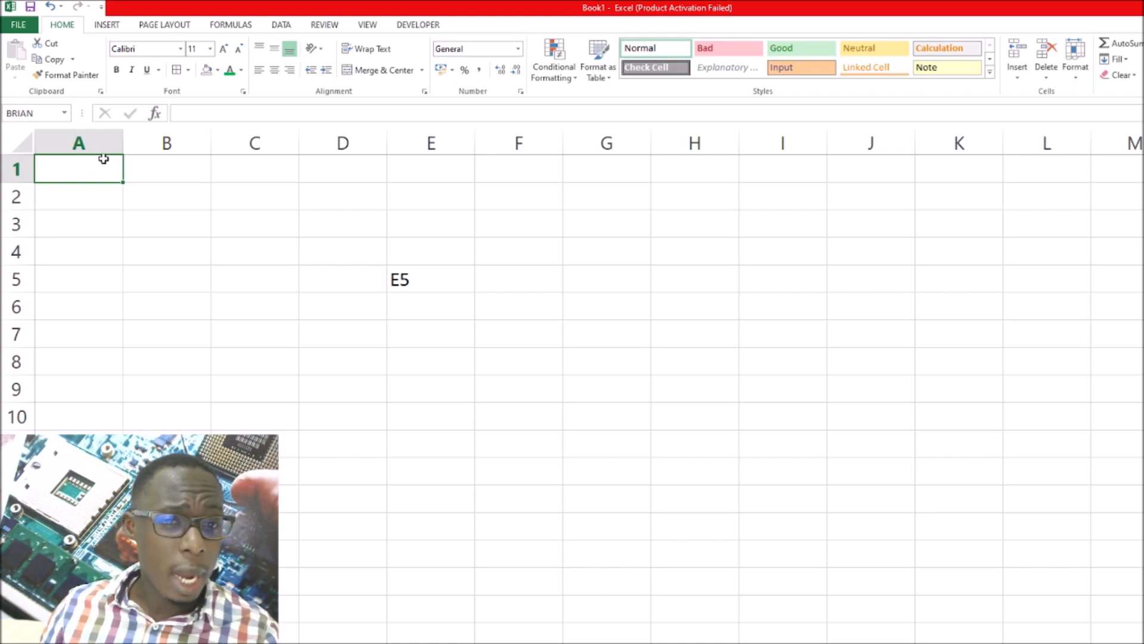
# Review how column E and row 5 intersect at cell E5 by highlighting each of them again
pyautogui.click(431, 144)
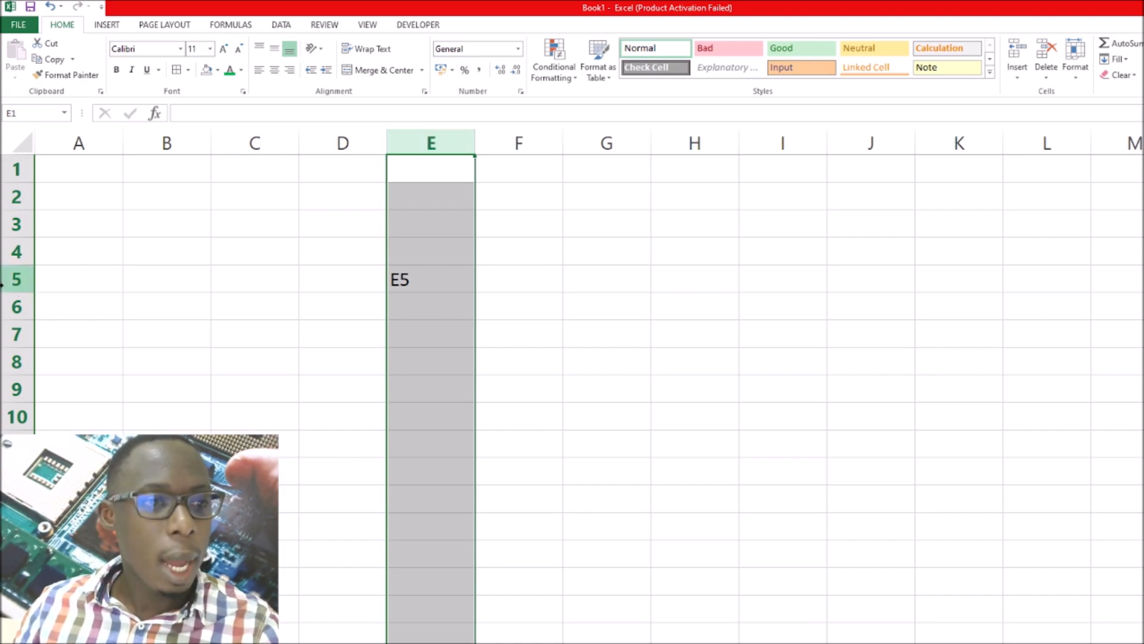
pyautogui.click(17, 279)
pyautogui.click(431, 143)
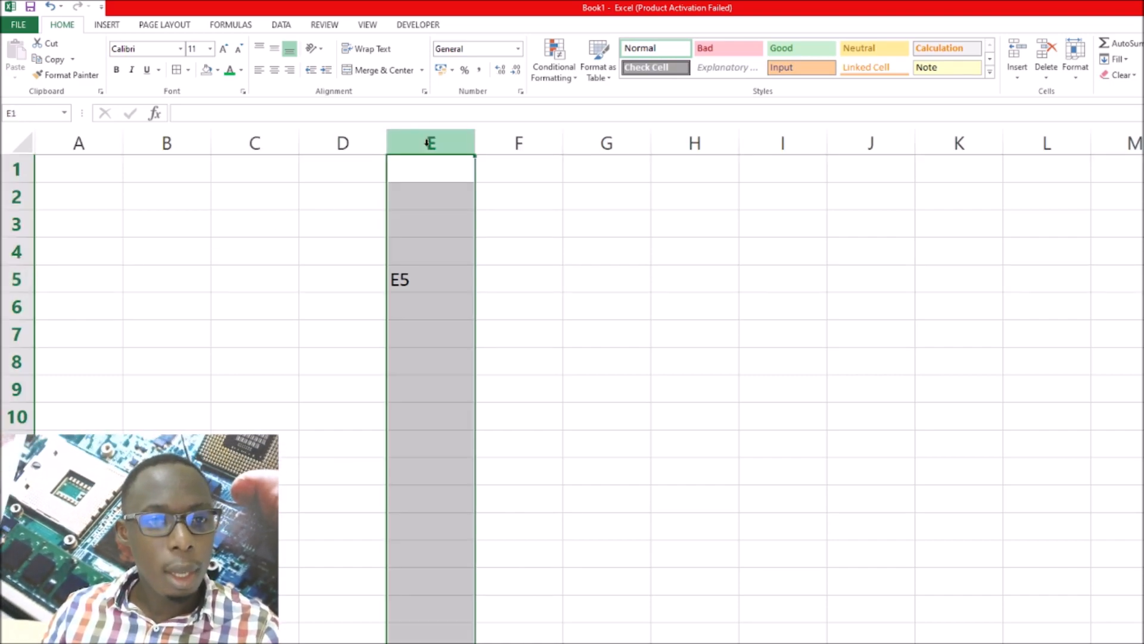
pyautogui.click(17, 279)
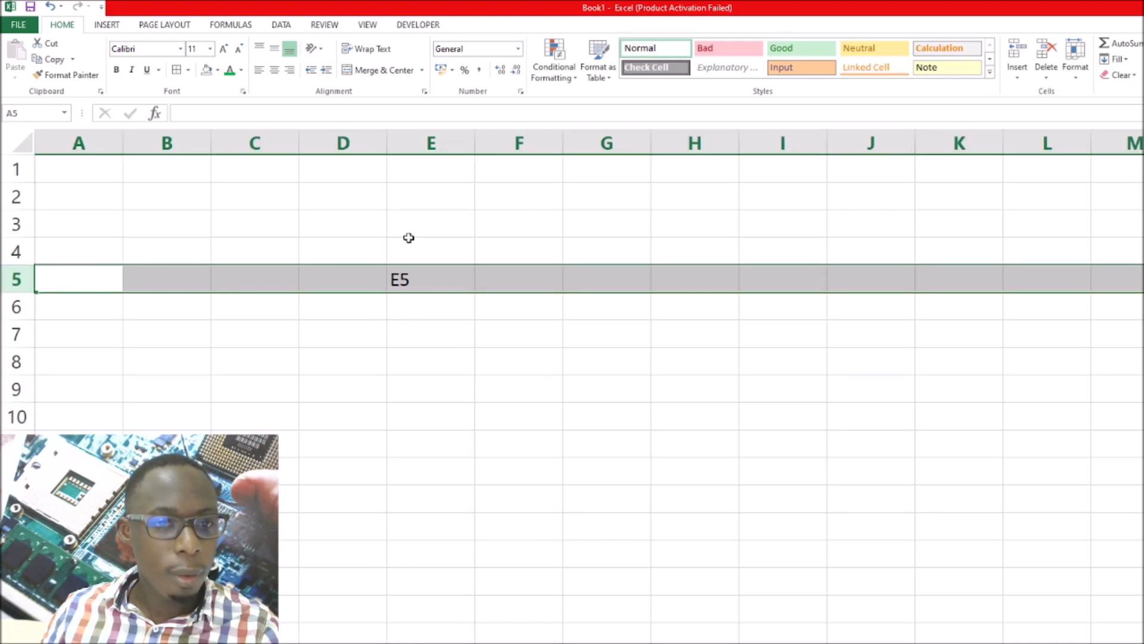
pyautogui.click(402, 279)
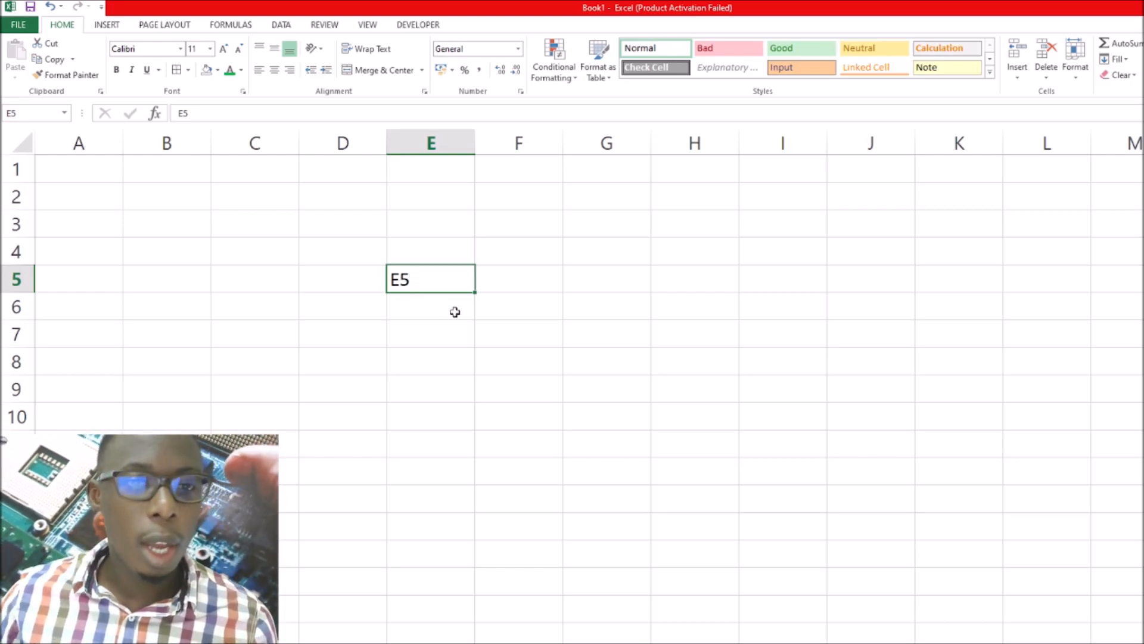
pyautogui.click(598, 287)
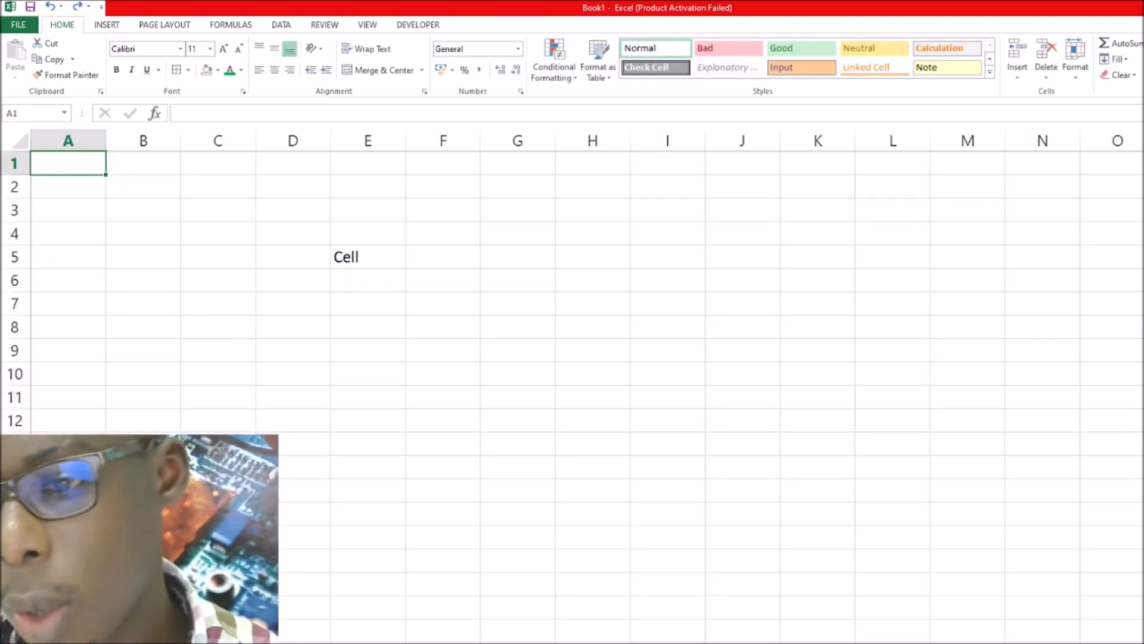
# Clear the text "Cell" from cell E5
pyautogui.scroll(3, 572, 386)
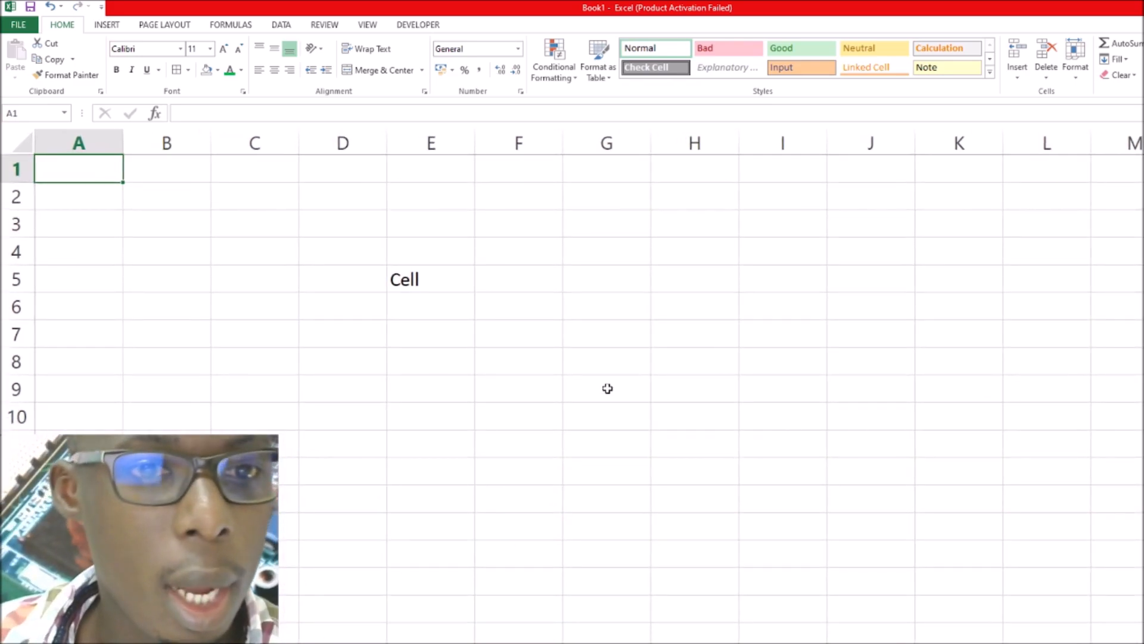
pyautogui.click(460, 287)
pyautogui.press('BackSpace')
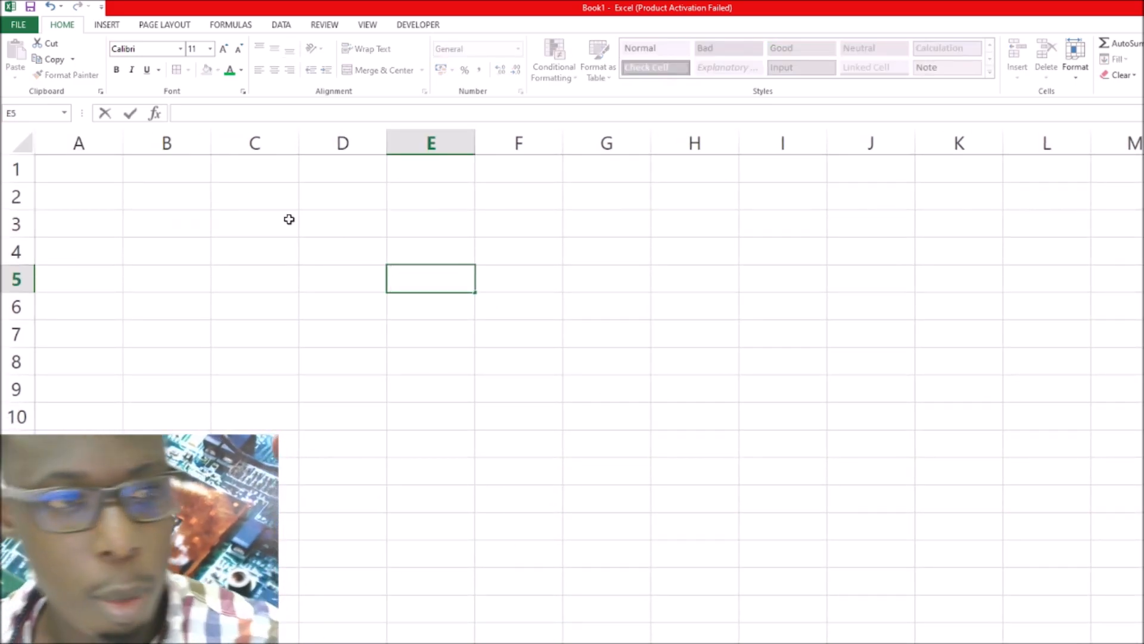
# Enter the column headers Number, Name and Age in cells A1, B1 and C1
pyautogui.click(91, 175)
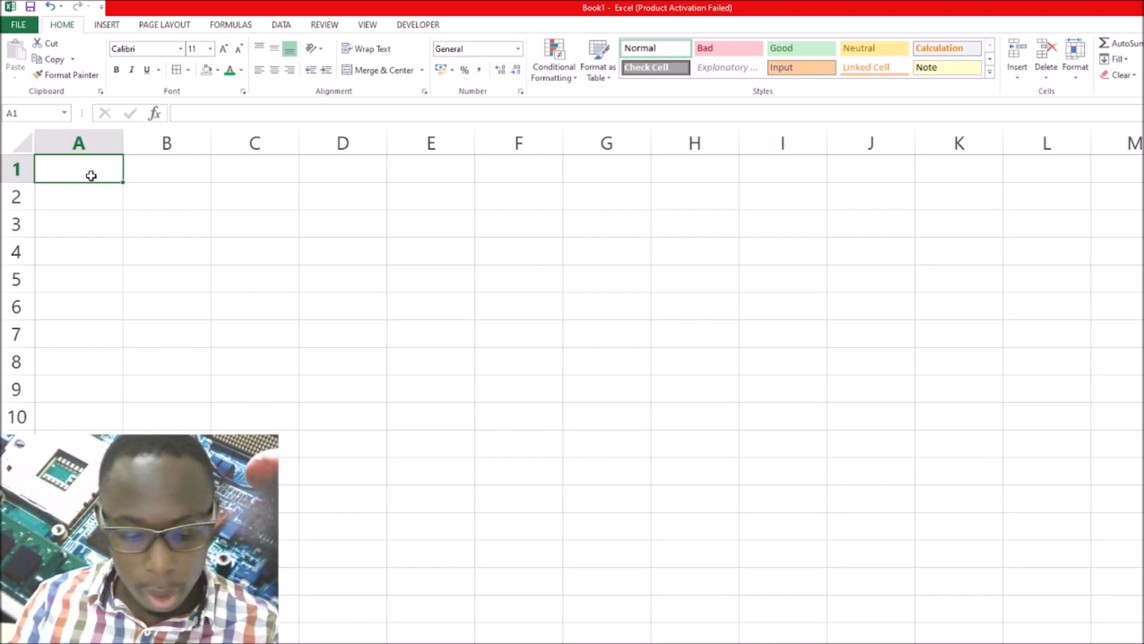
pyautogui.write('Number')
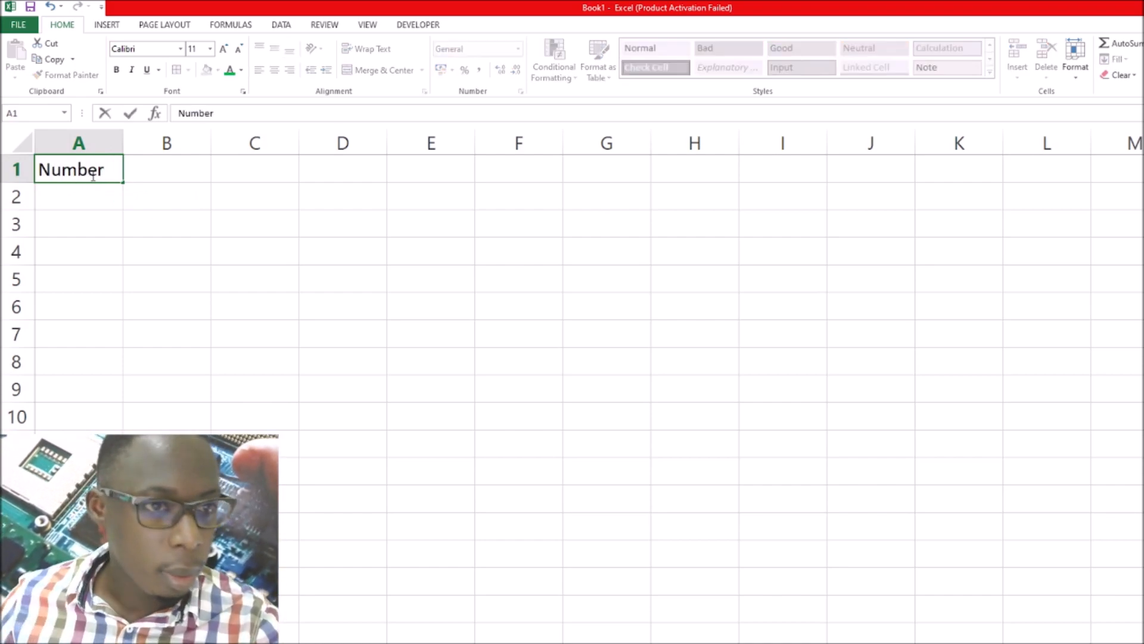
pyautogui.click(136, 167)
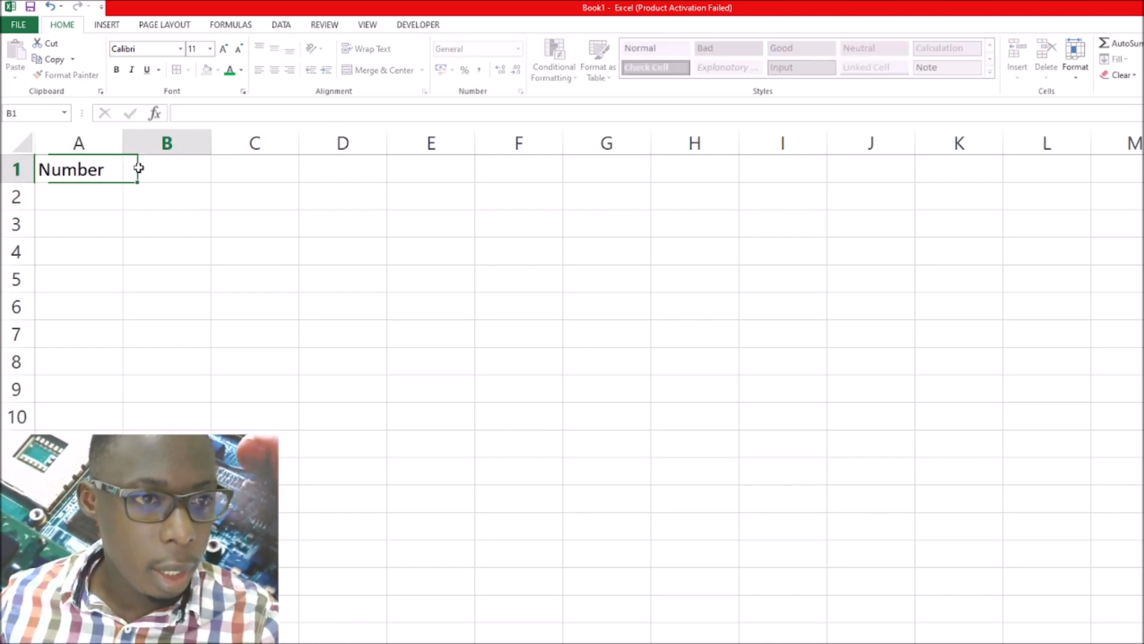
pyautogui.write('Name')
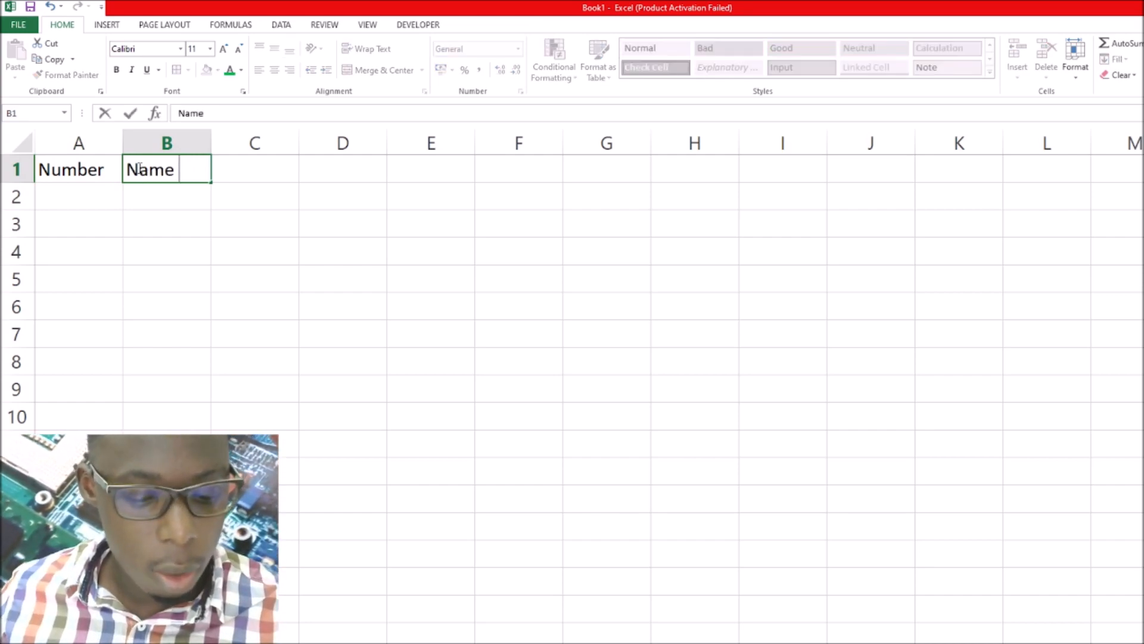
pyautogui.press('Tab')
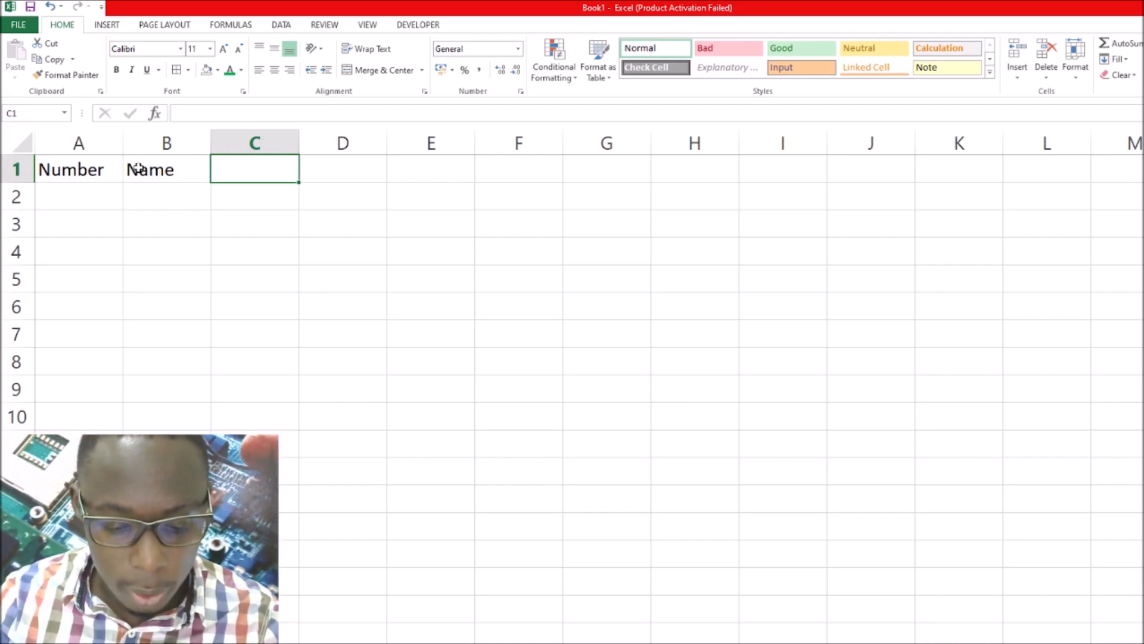
pyautogui.write('Age')
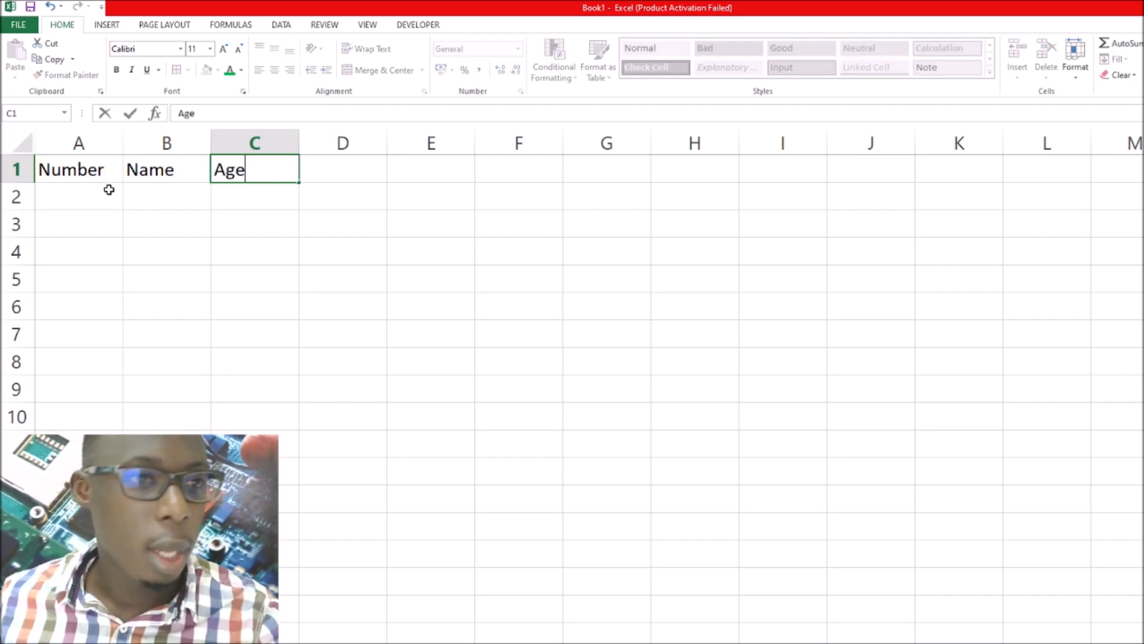
# Number the records 1 to 5 in cells A2 through A6 under the Number header
pyautogui.click(95, 194)
pyautogui.write('1')
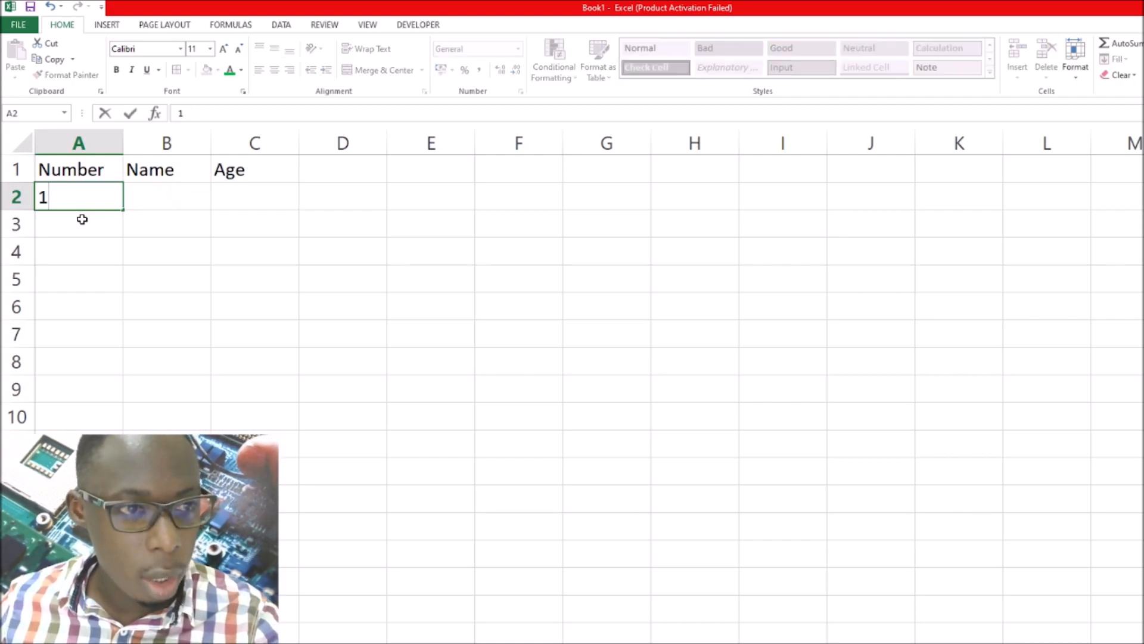
pyautogui.click(82, 219)
pyautogui.write('2')
pyautogui.click(91, 255)
pyautogui.write('3')
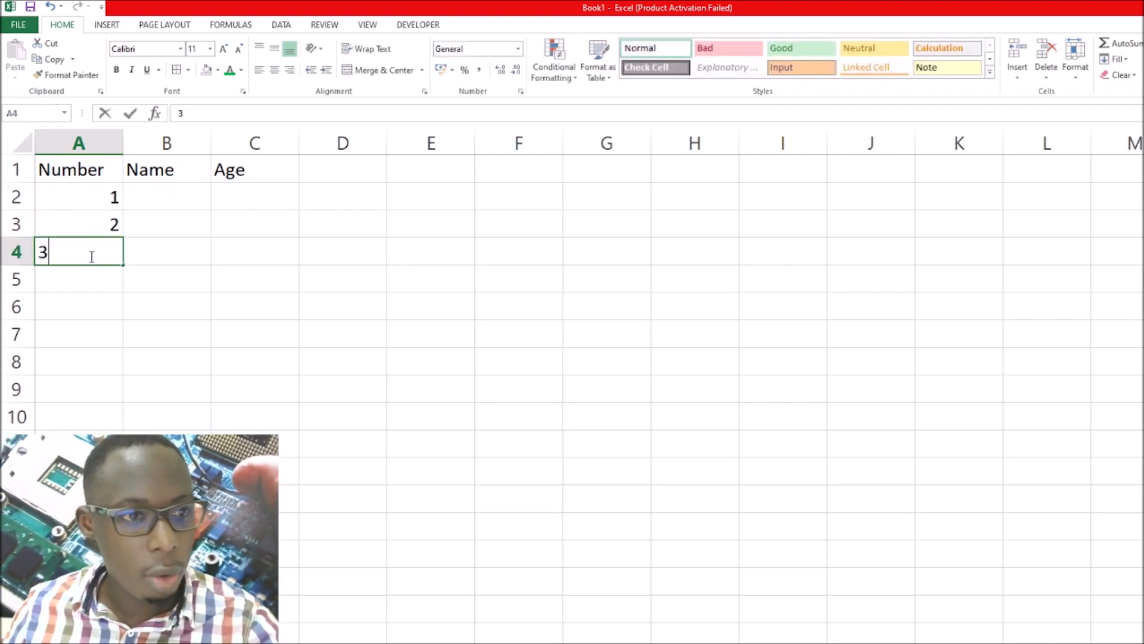
pyautogui.click(102, 279)
pyautogui.write('4')
pyautogui.click(102, 303)
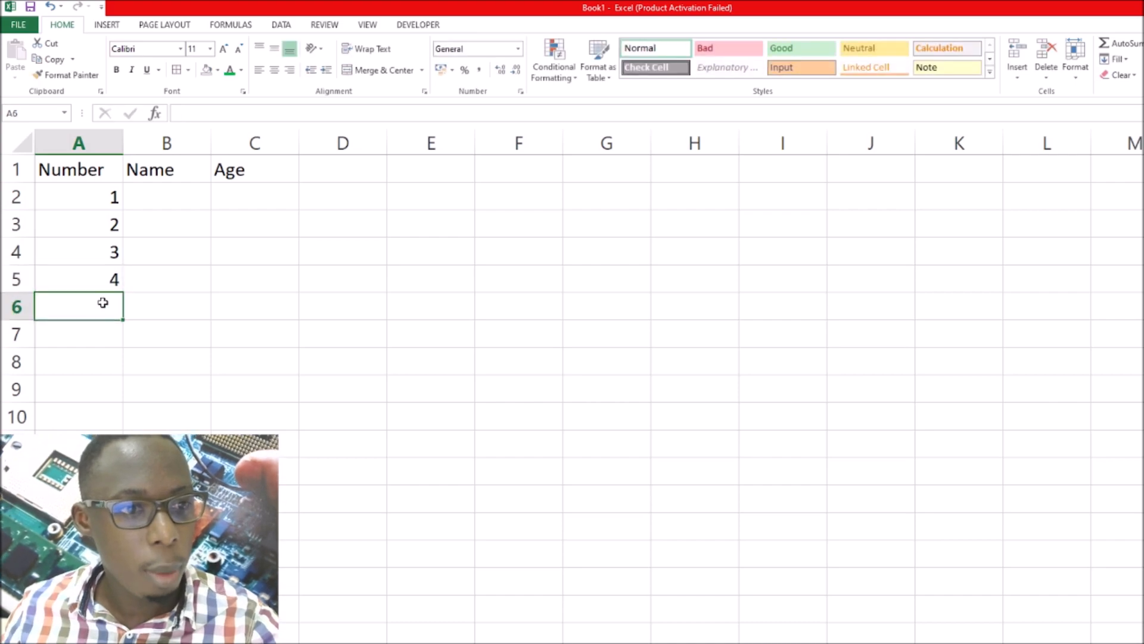
pyautogui.write('5')
# Enter the names of the first three people in cells B2 to B4 under the Name header
pyautogui.click(149, 199)
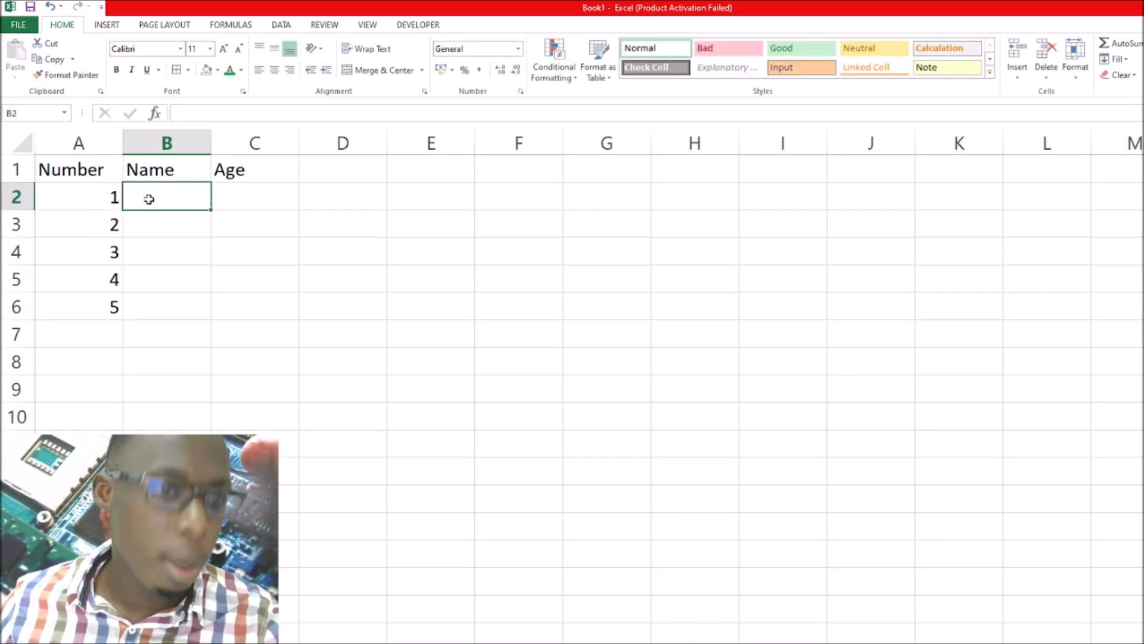
pyautogui.write('Brian')
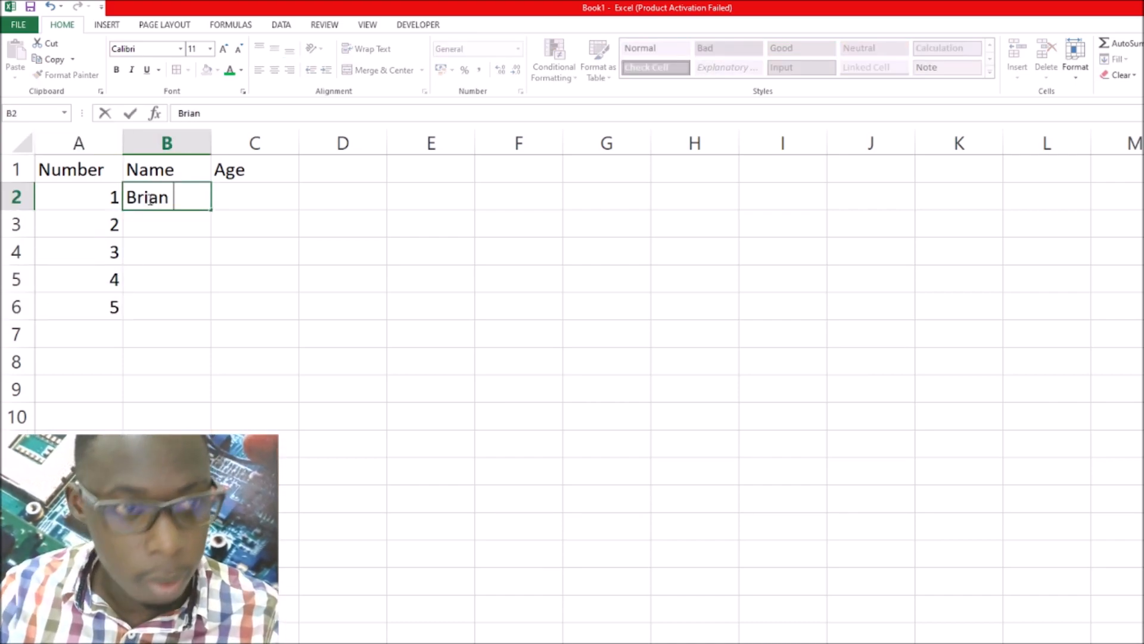
pyautogui.press('Return')
pyautogui.write('K')
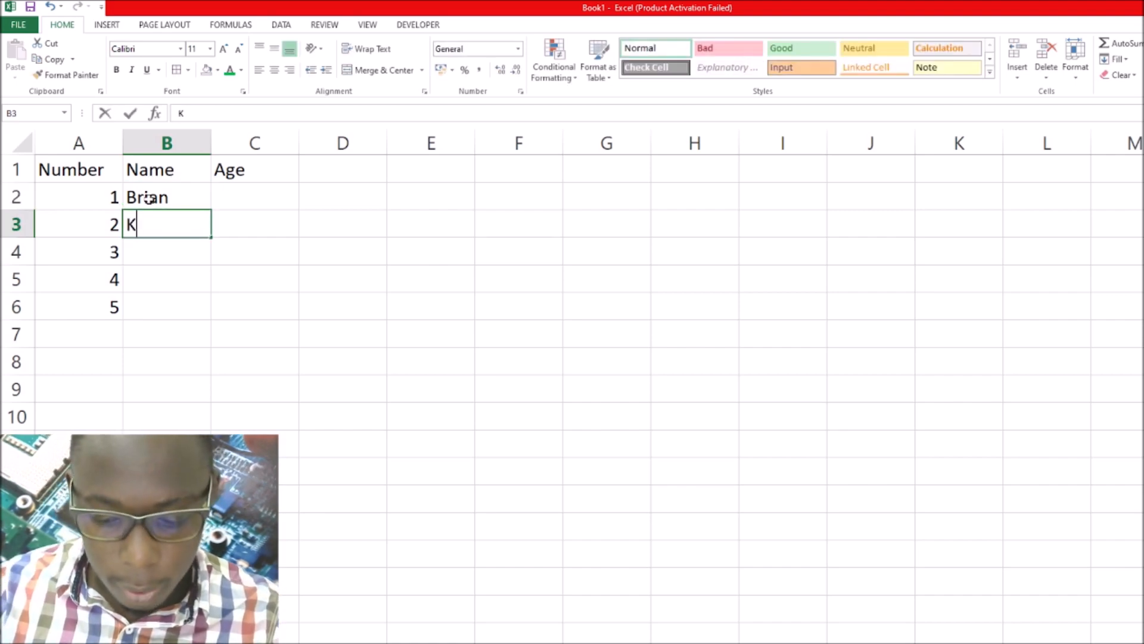
pyautogui.write('izito')
pyautogui.press('Return')
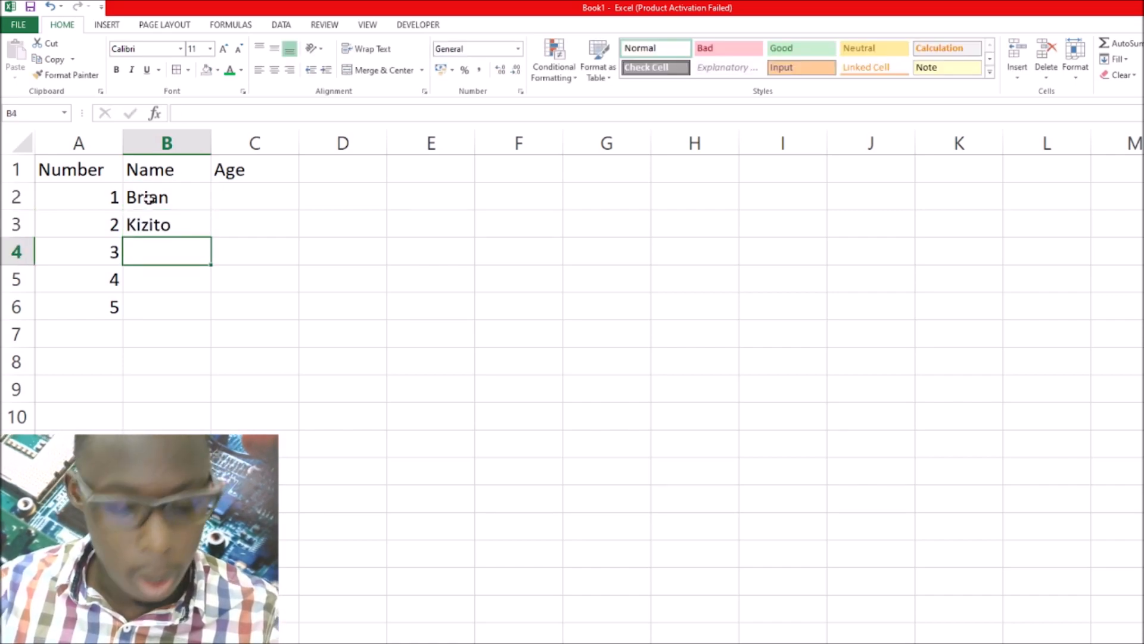
pyautogui.write('Habiibah')
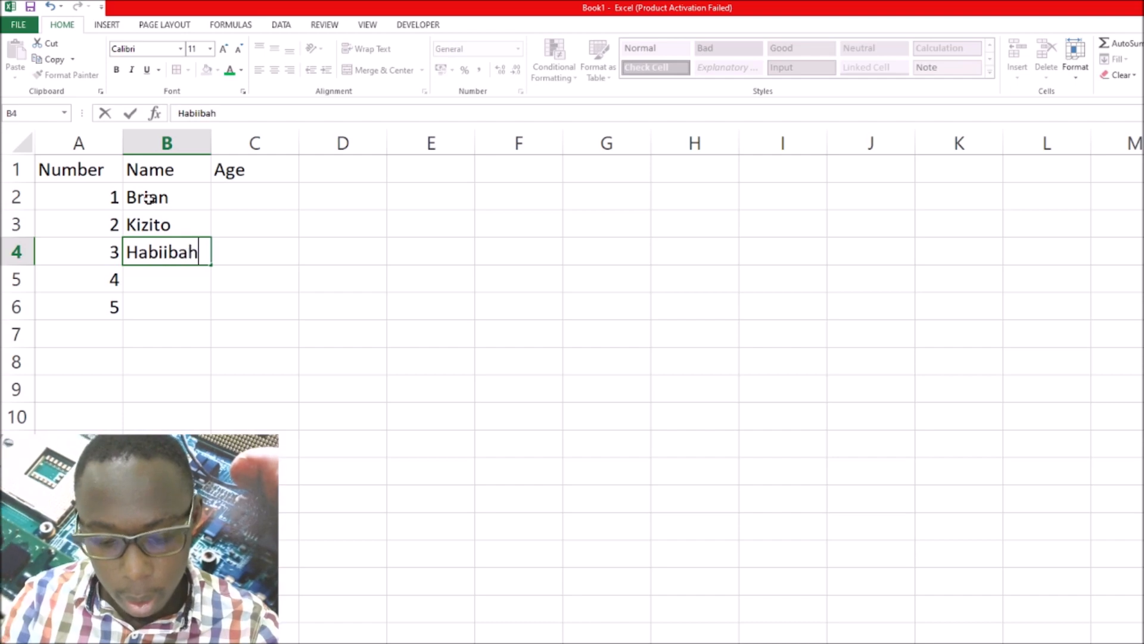
pyautogui.press('Return')
# Enter the names of the fourth and fifth people in cells B5 and B6
pyautogui.write('N')
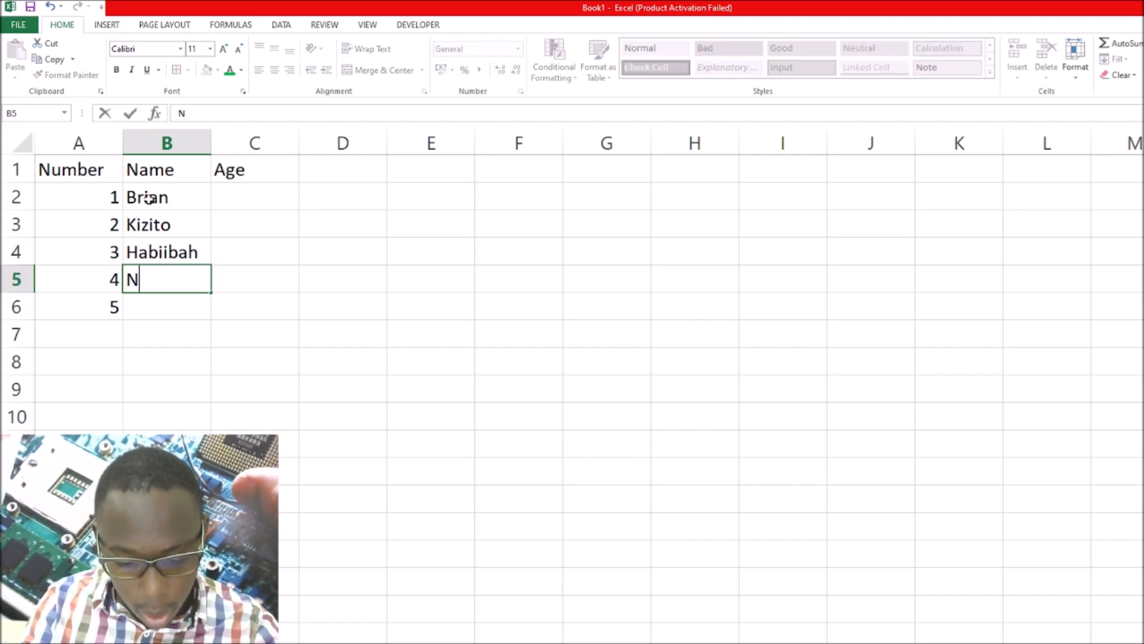
pyautogui.write('anyonjop')
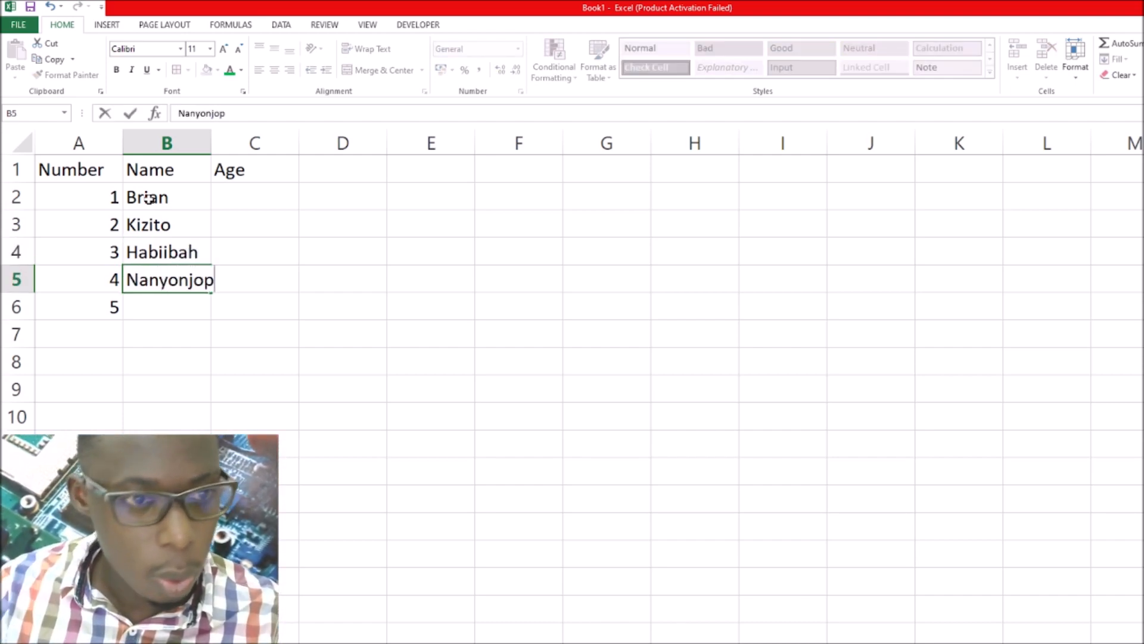
pyautogui.press('BackSpace')
pyautogui.press('Return')
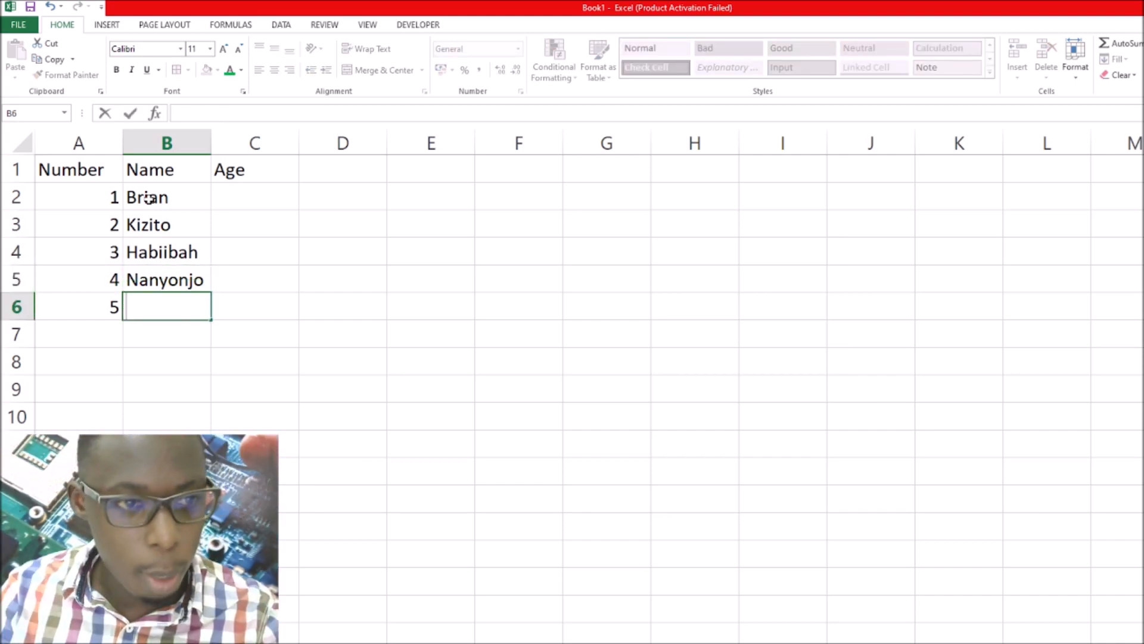
pyautogui.write('Melissa')
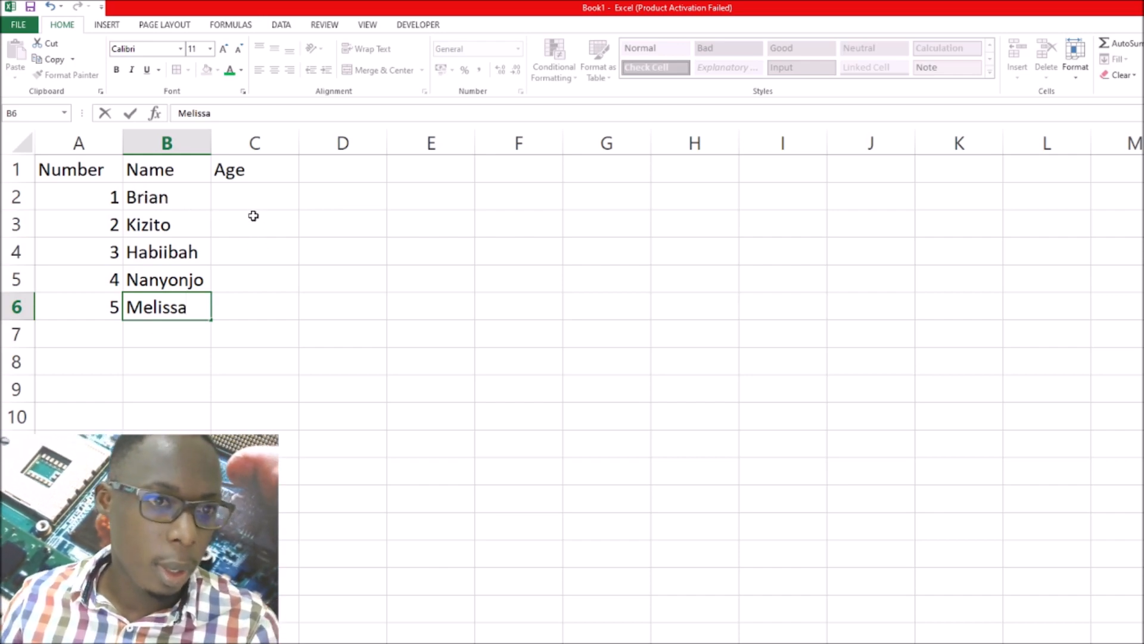
# Fill in the ages 35, 50, 23, 20 and 5 in cells C2 to C6 under the Age header
pyautogui.click(257, 196)
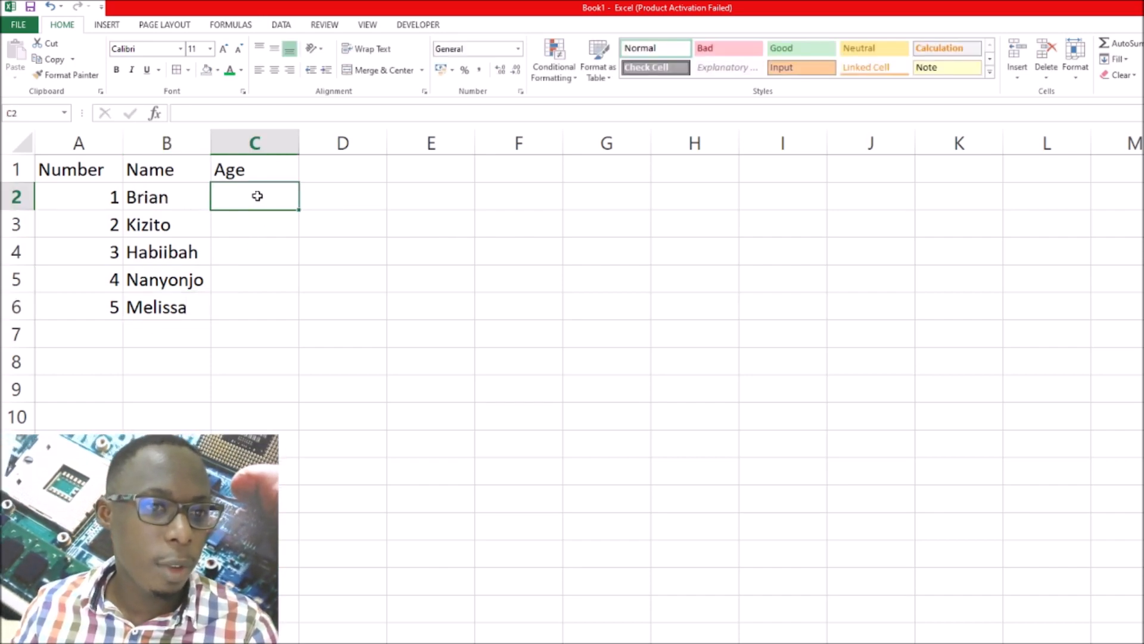
pyautogui.click(240, 305)
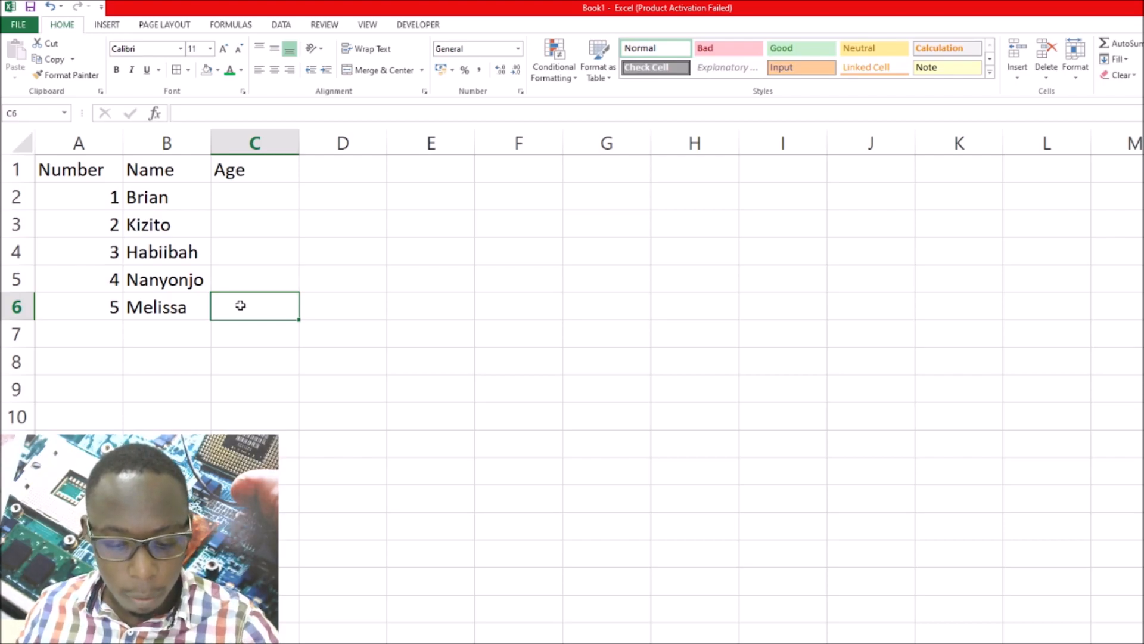
pyautogui.write('5')
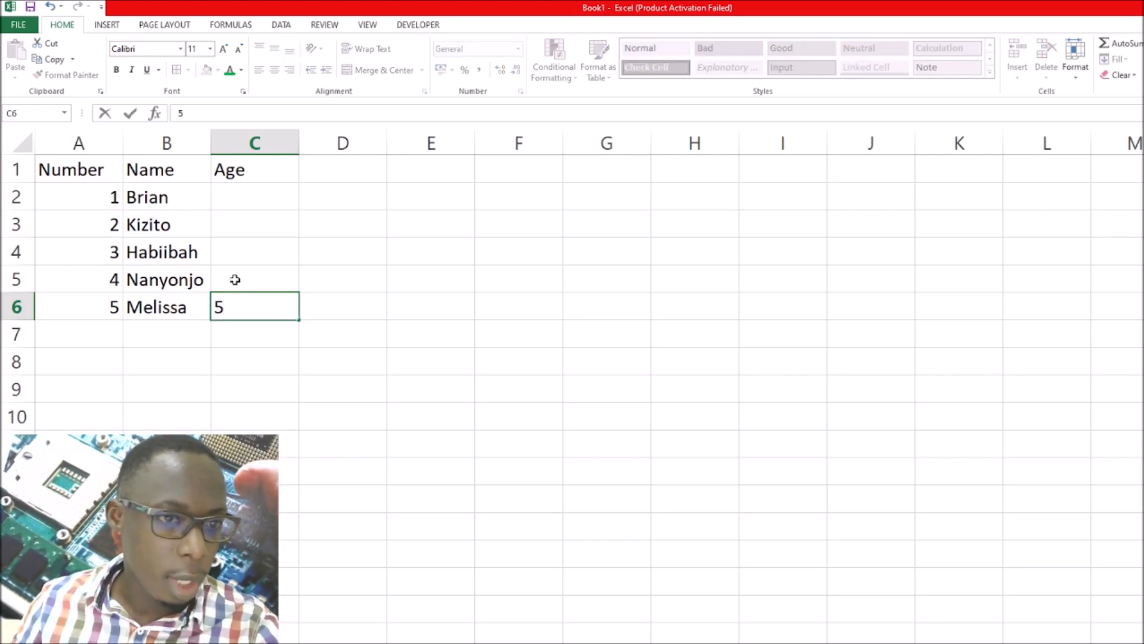
pyautogui.click(234, 280)
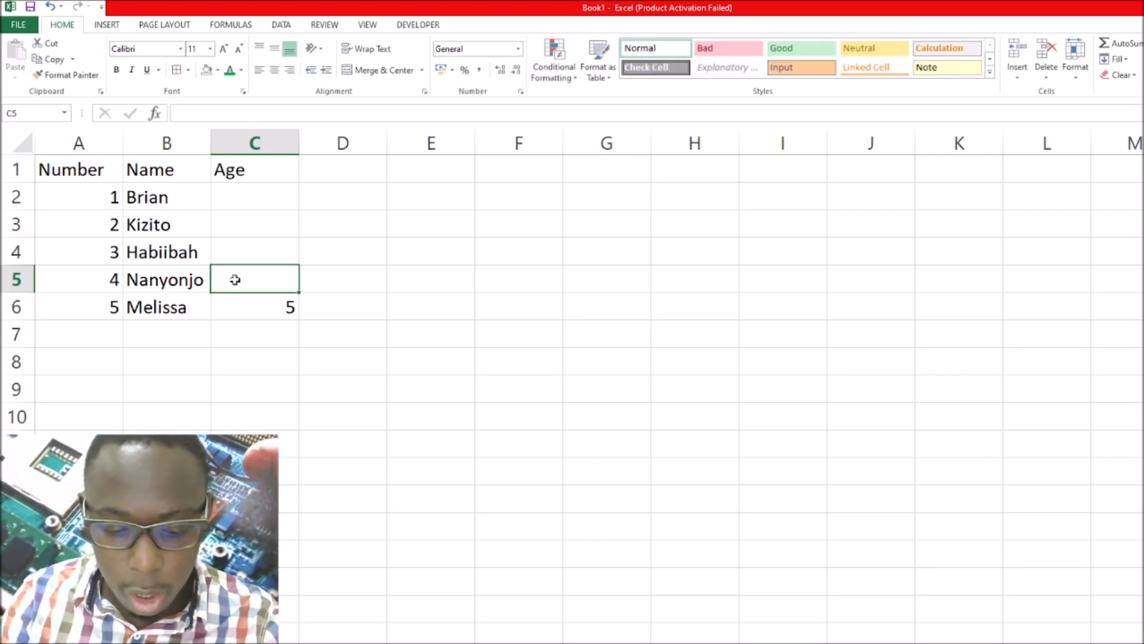
pyautogui.write('20')
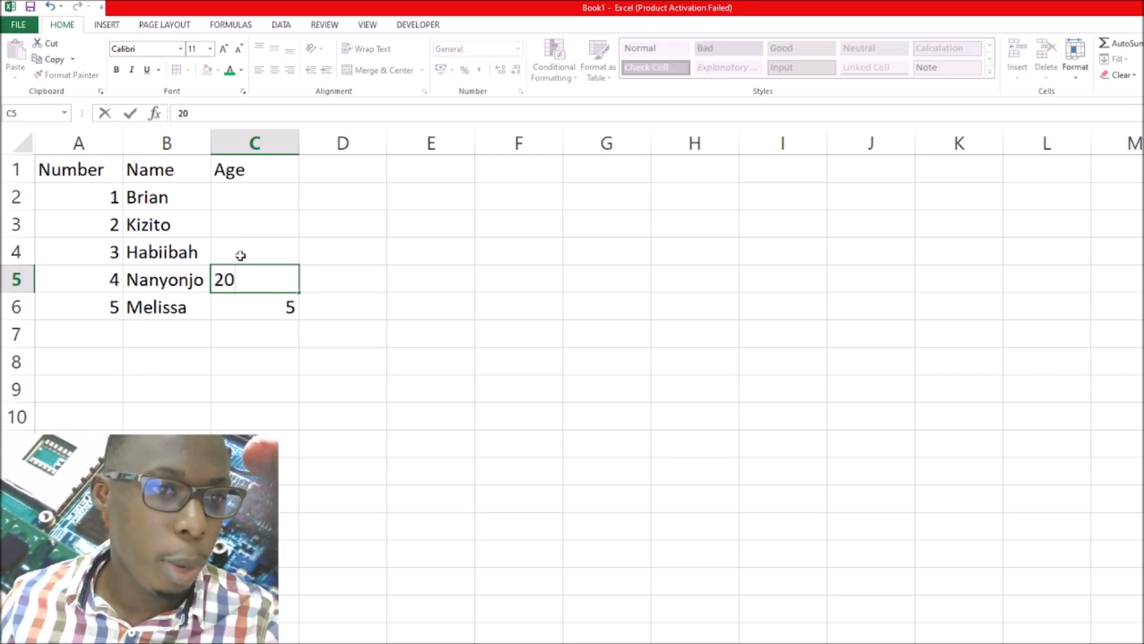
pyautogui.click(240, 254)
pyautogui.write('23')
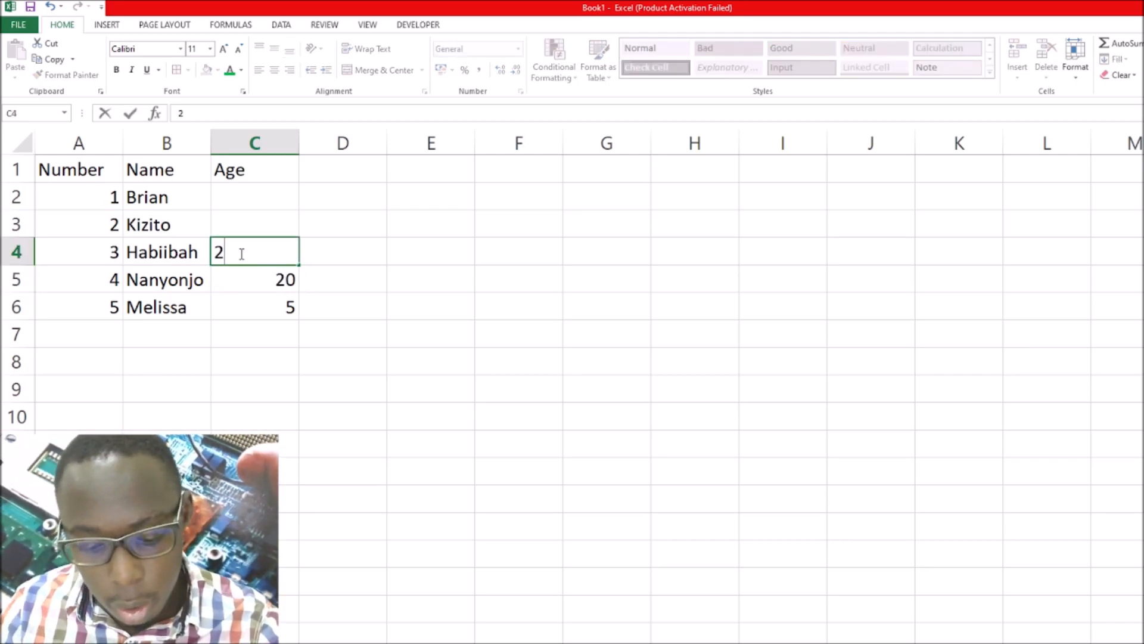
pyautogui.click(237, 223)
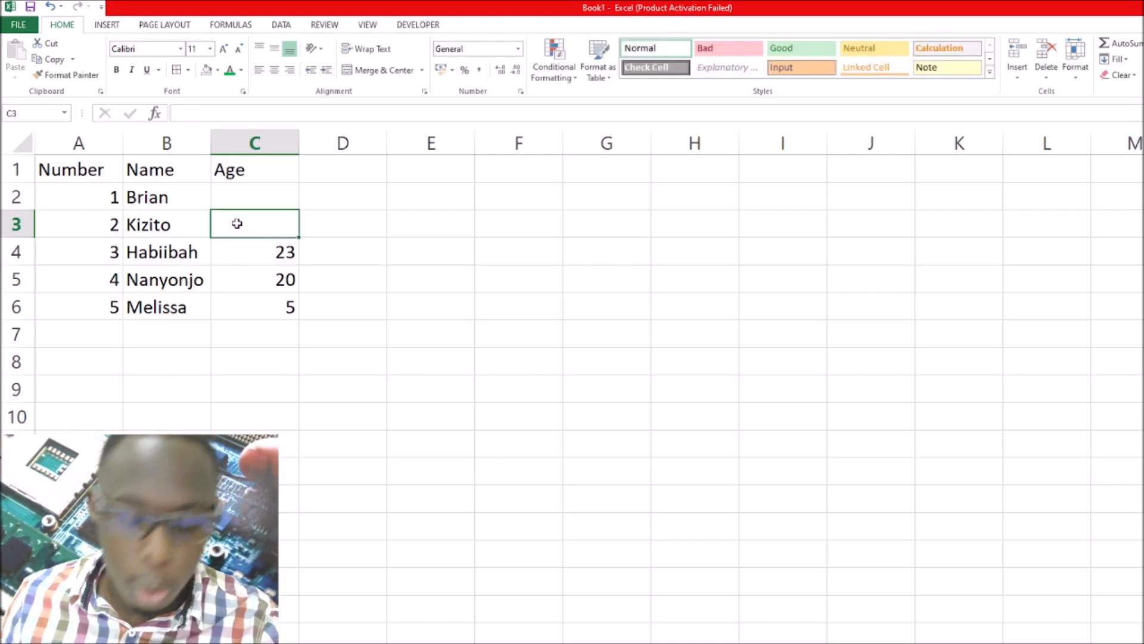
pyautogui.write('50')
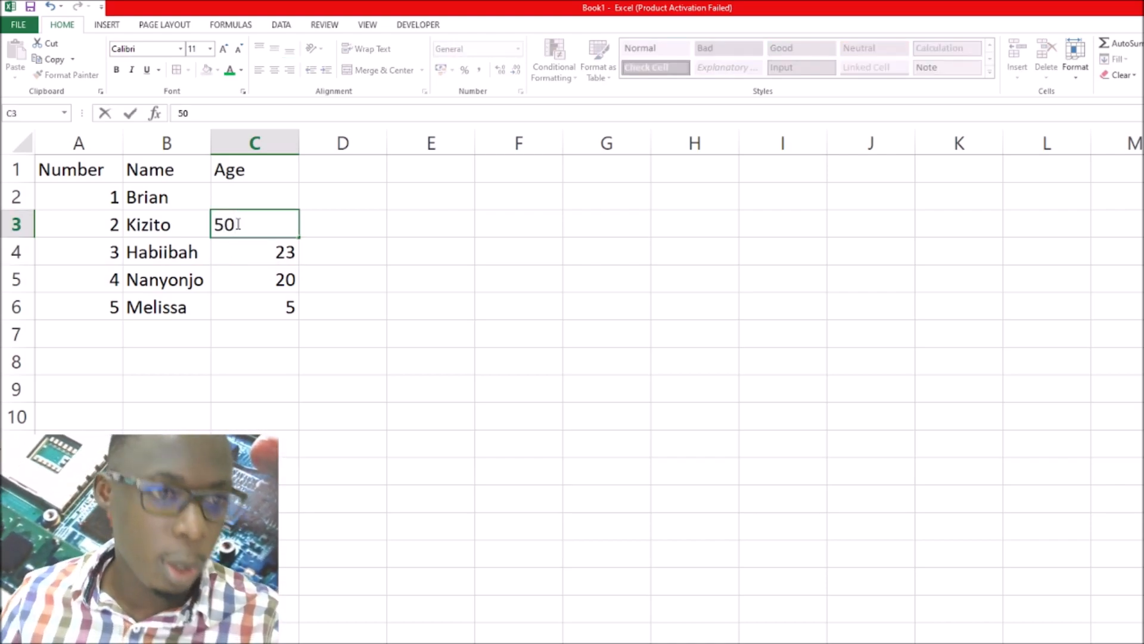
pyautogui.click(241, 192)
pyautogui.write('35')
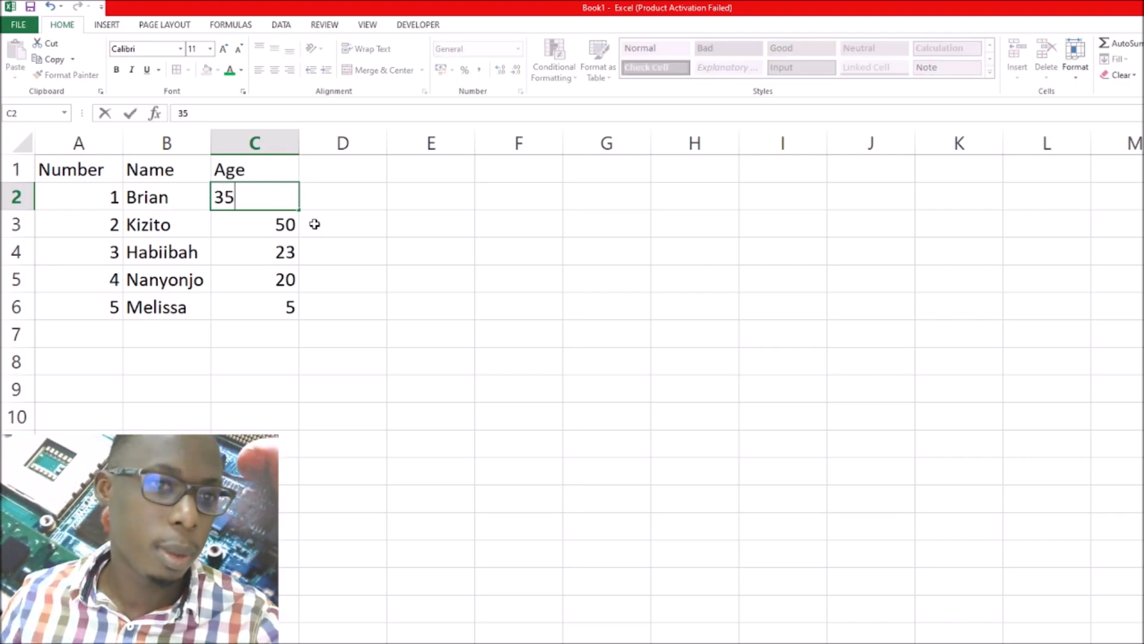
pyautogui.click(319, 254)
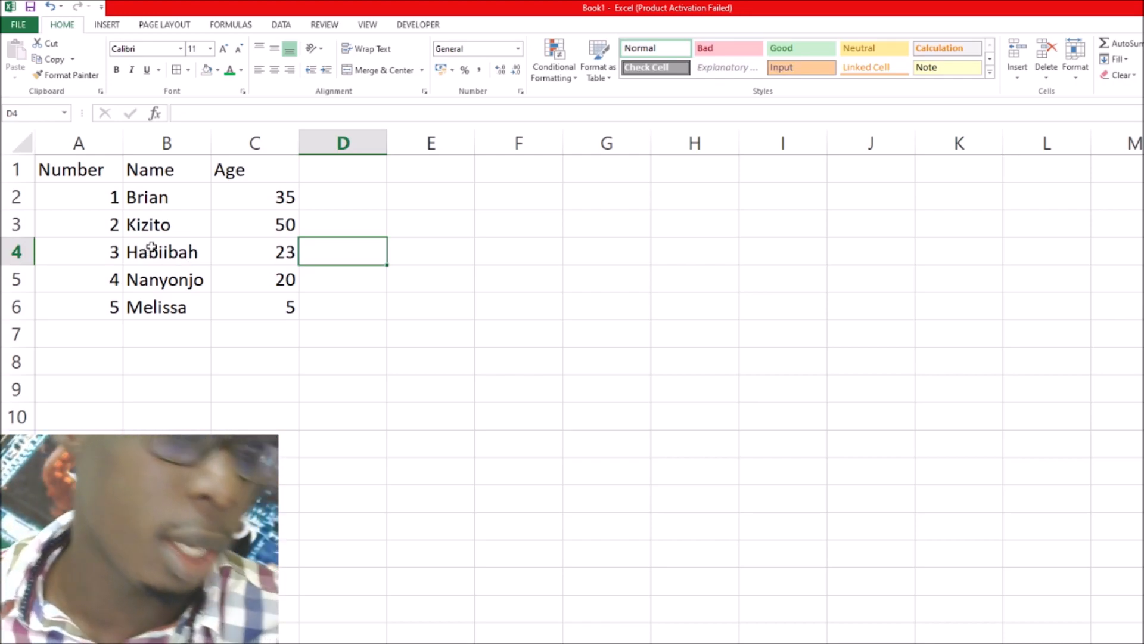
# Select the whole sheet, then shrink, widen and reposition the workbook window so its sheet tabs can be reached
pyautogui.click(28, 147)
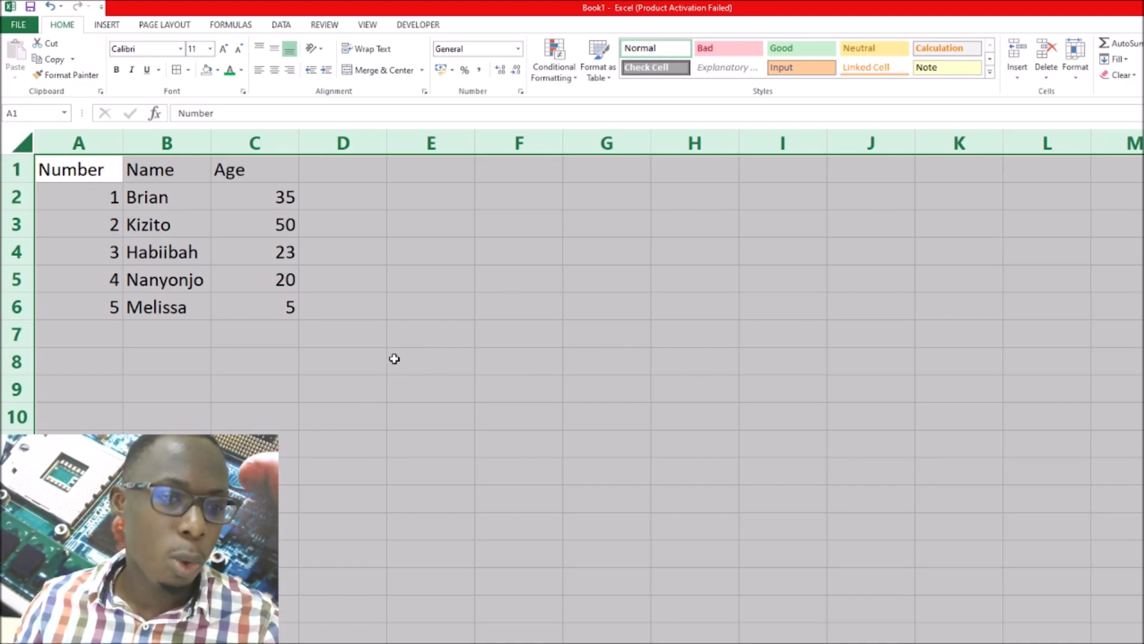
pyautogui.doubleClick(565, 9)
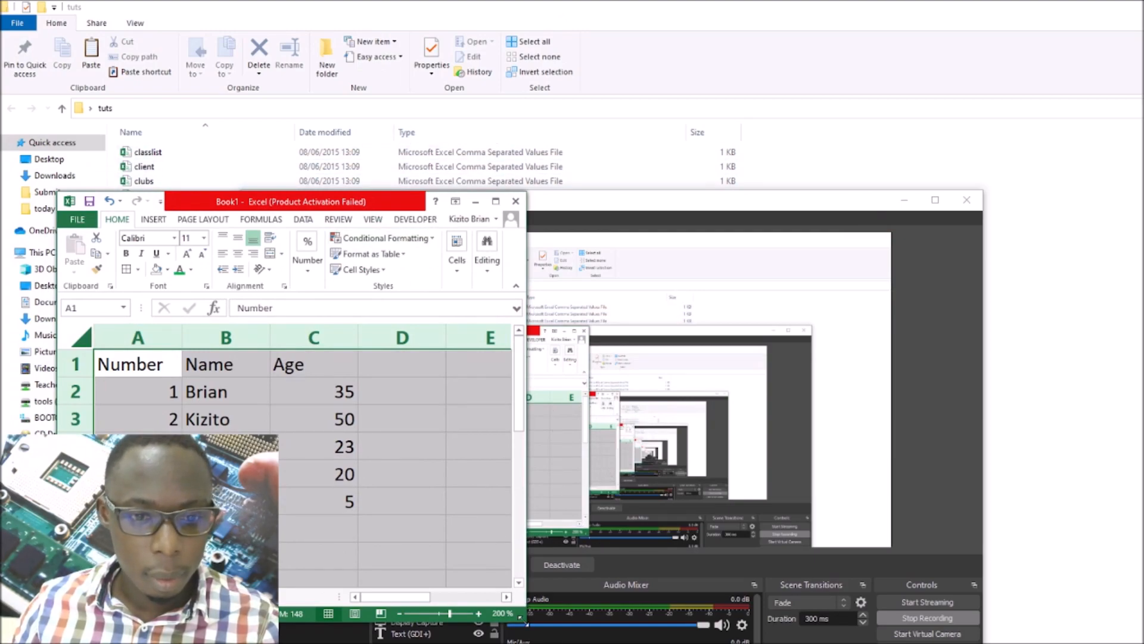
pyautogui.moveTo(525, 623); pyautogui.dragTo(1080, 643)
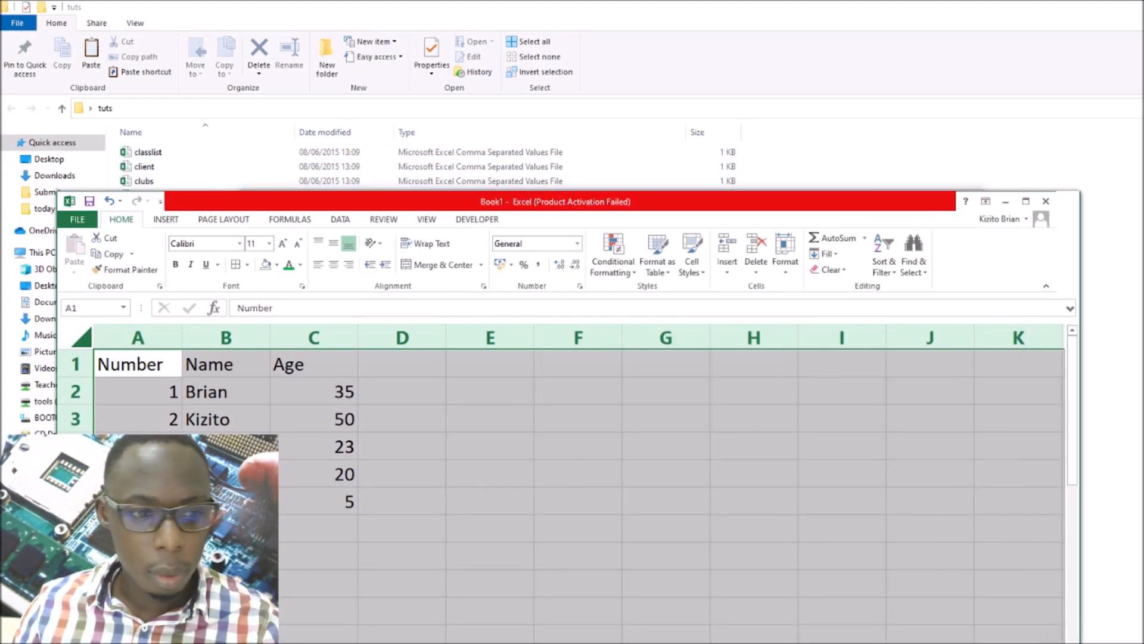
pyautogui.moveTo(659, 204); pyautogui.dragTo(1009, 97)
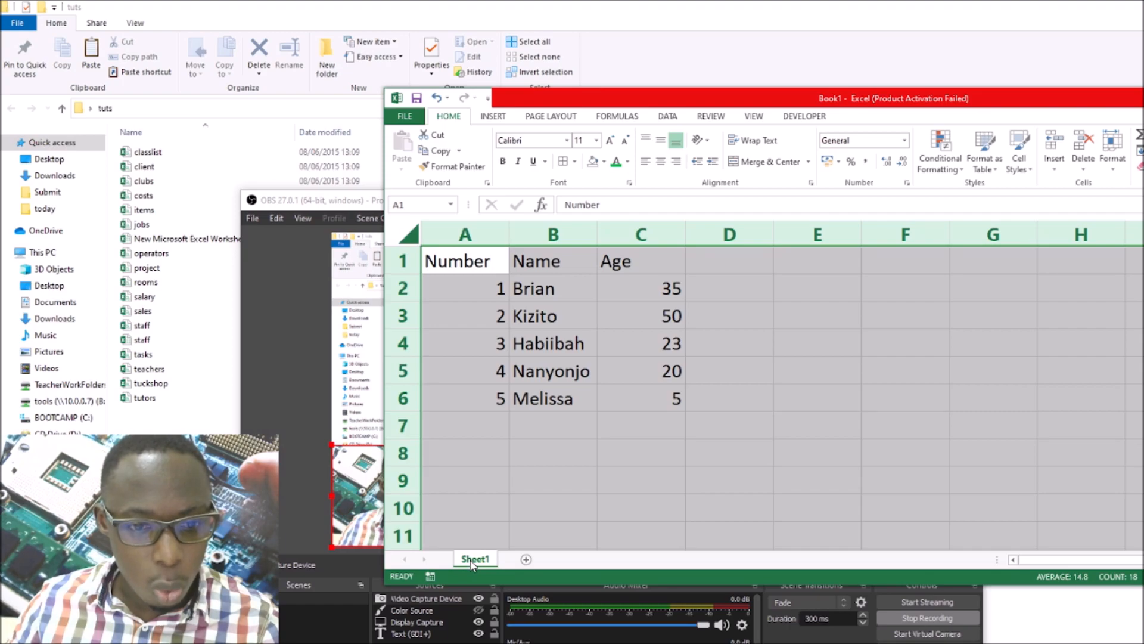
# Rename Sheet1 to "MY Work" and add a new blank worksheet after it
pyautogui.doubleClick(473, 560)
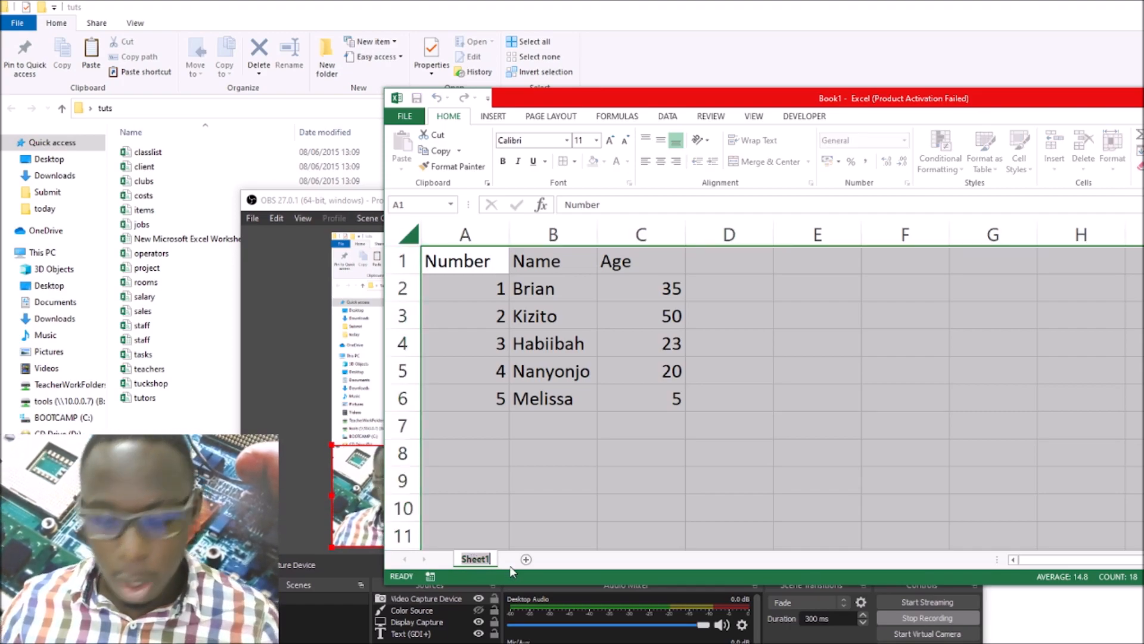
pyautogui.write('MY ')
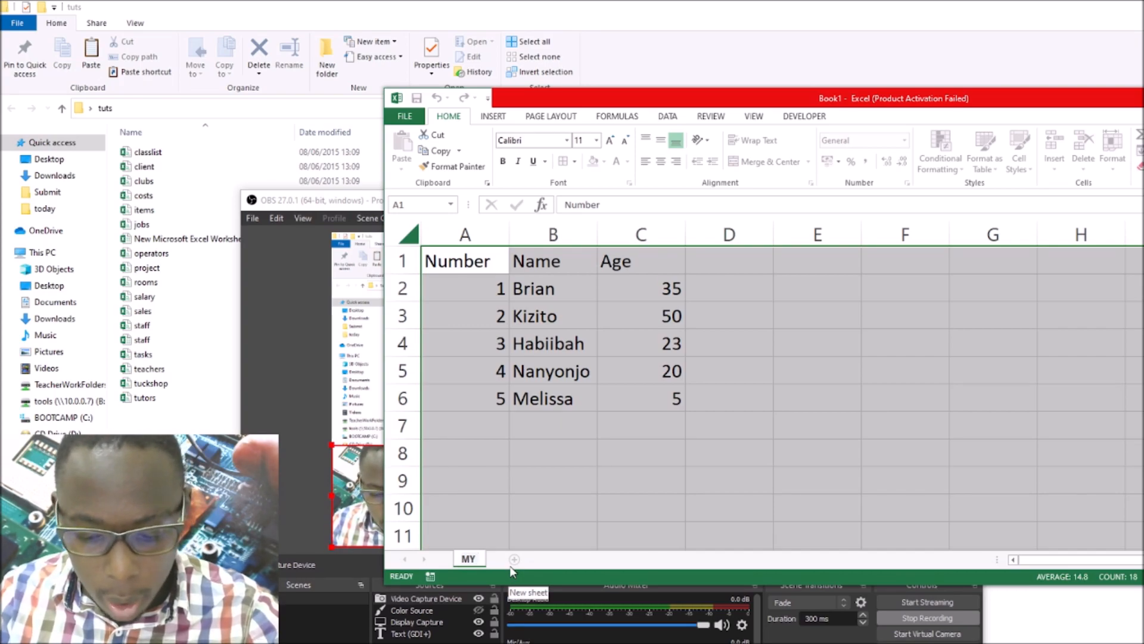
pyautogui.write('Work')
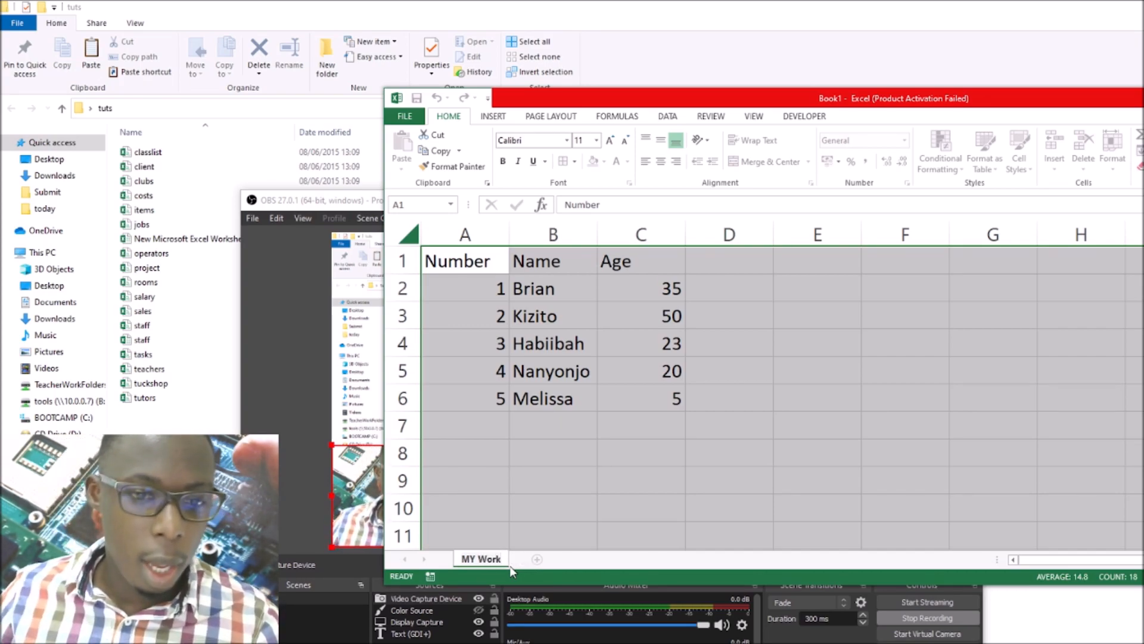
pyautogui.click(552, 508)
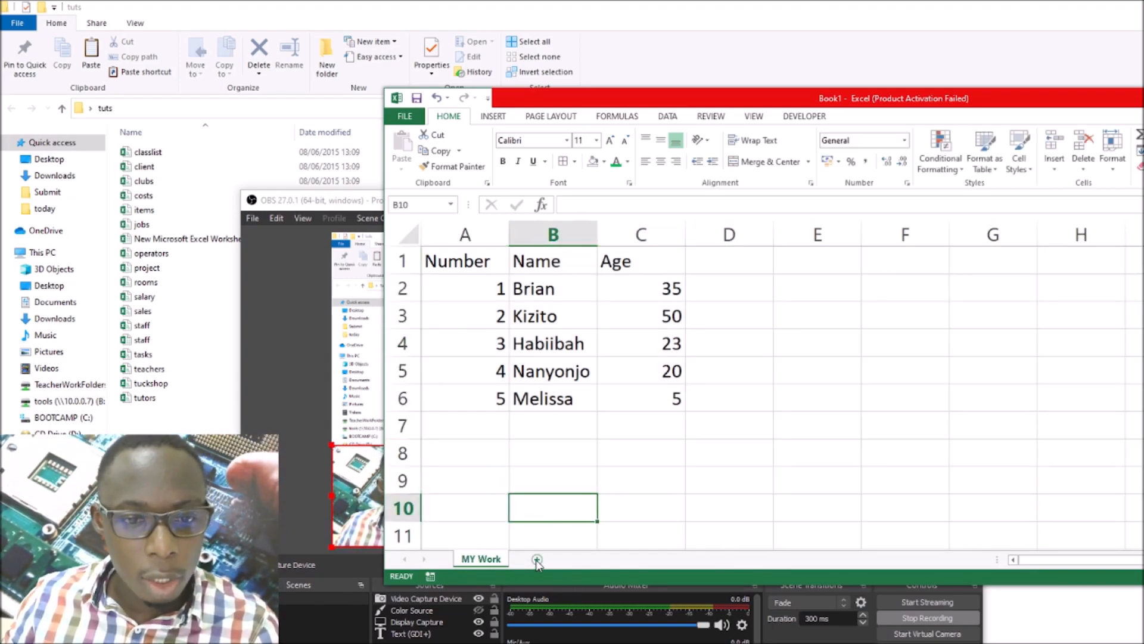
pyautogui.click(537, 560)
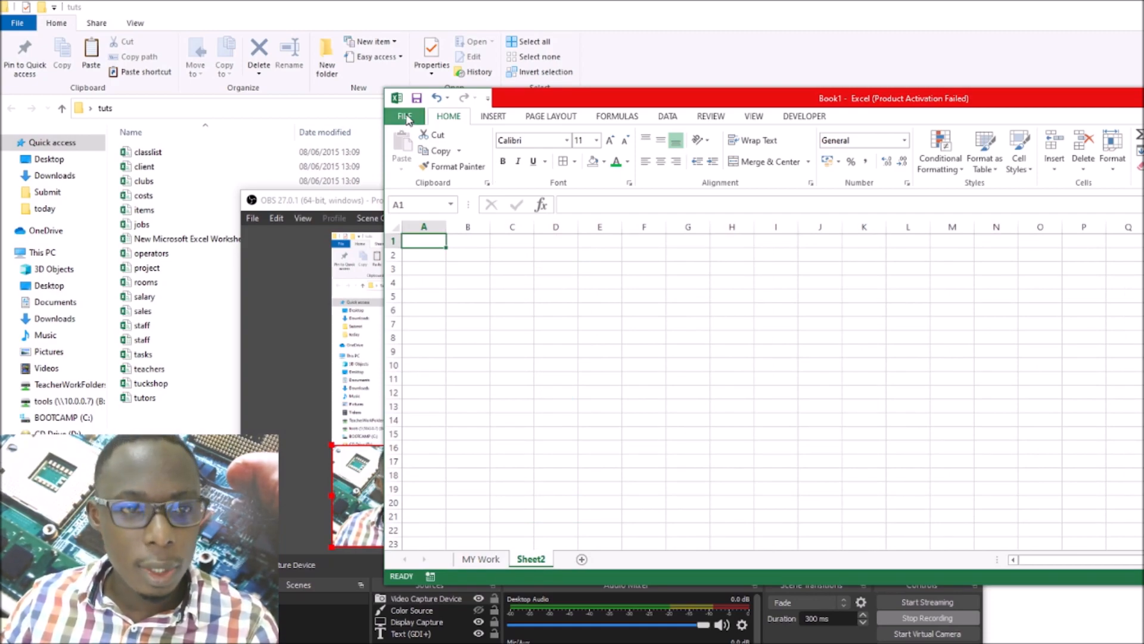
# Bring up the Save As options for the workbook and maximize its window
pyautogui.click(405, 117)
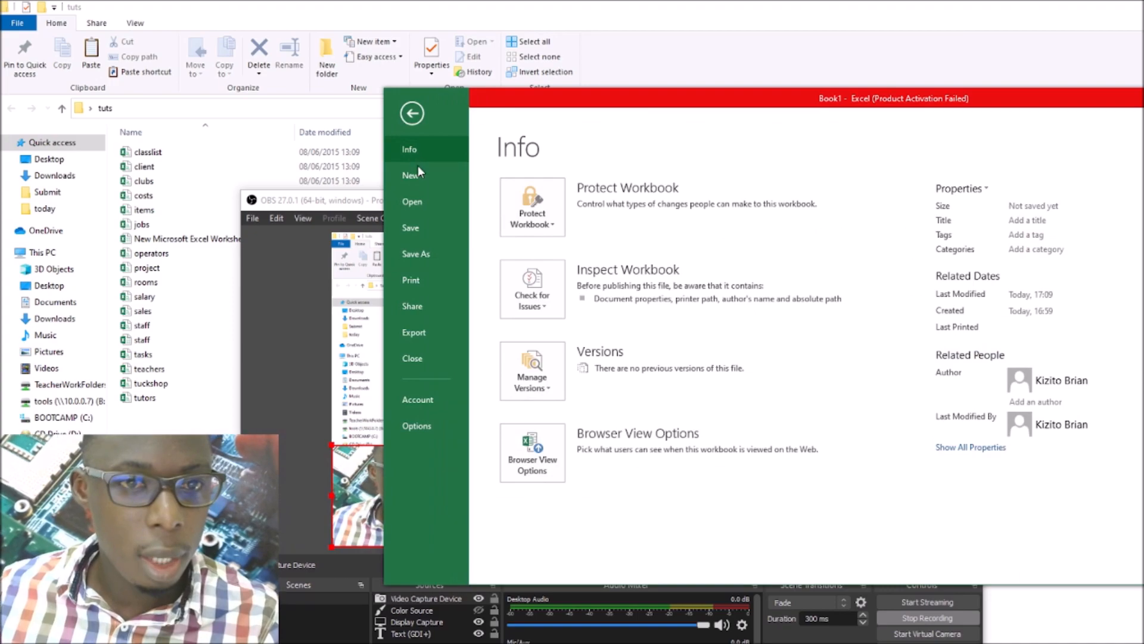
pyautogui.click(411, 255)
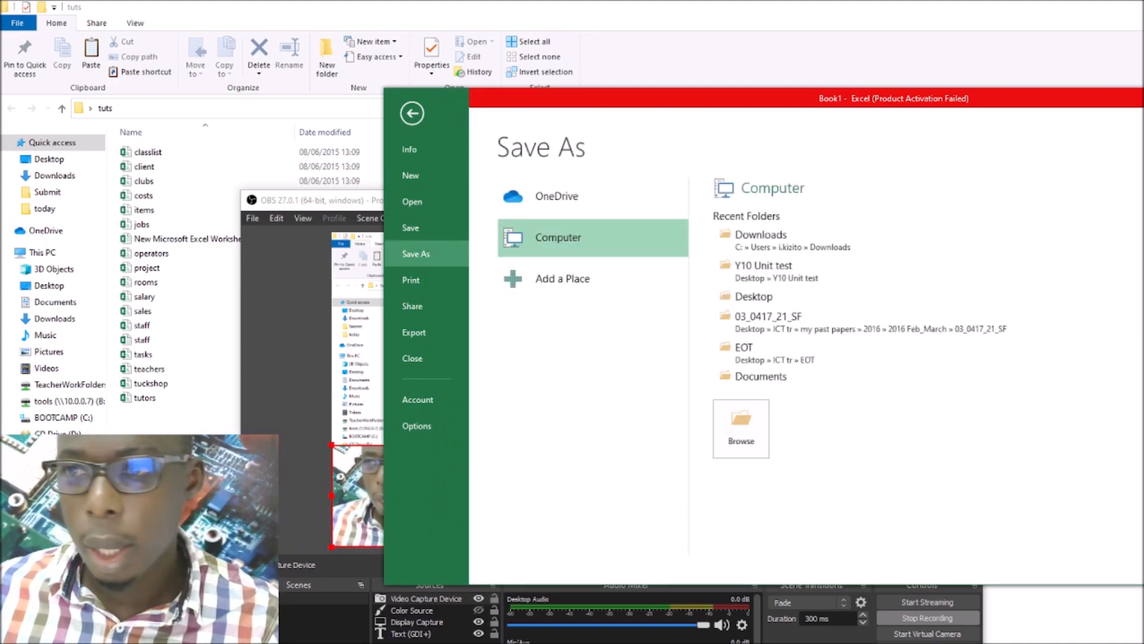
pyautogui.moveTo(1143, 102); pyautogui.dragTo(990, 94)
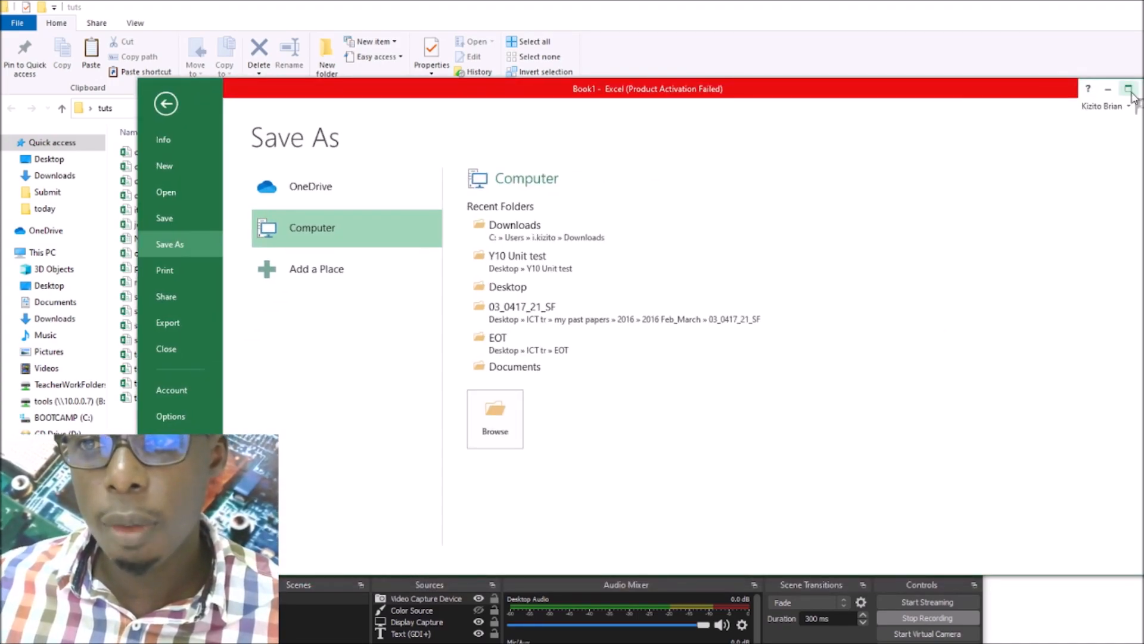
pyautogui.click(1128, 89)
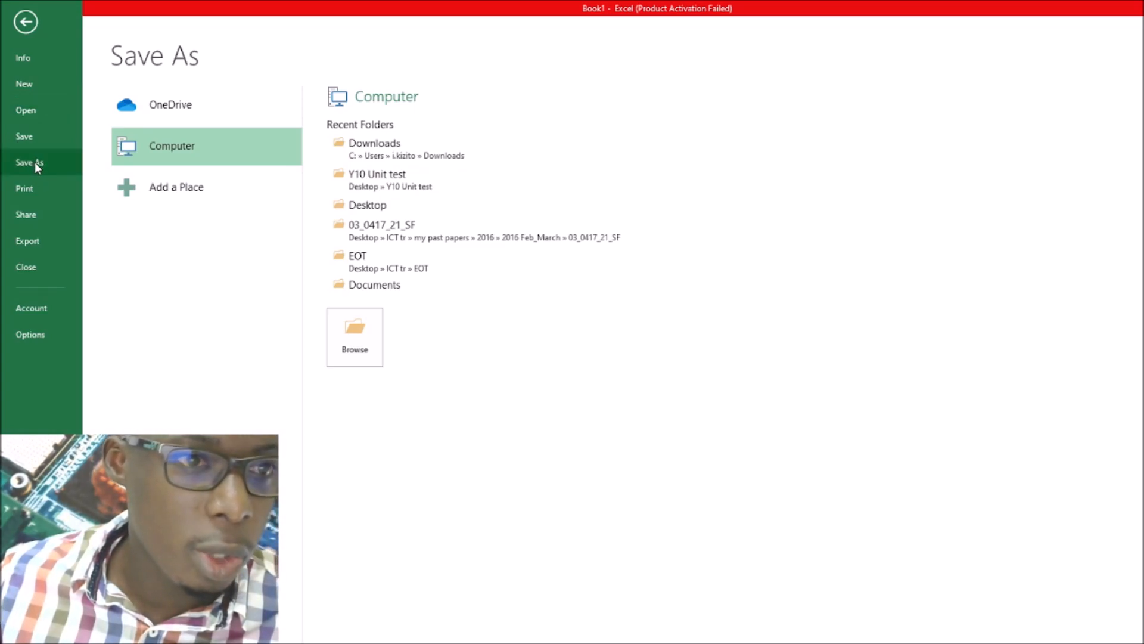
# Save the workbook as Tut1 in the tuts folder on the Desktop, keeping the Excel Workbook type
pyautogui.click(348, 335)
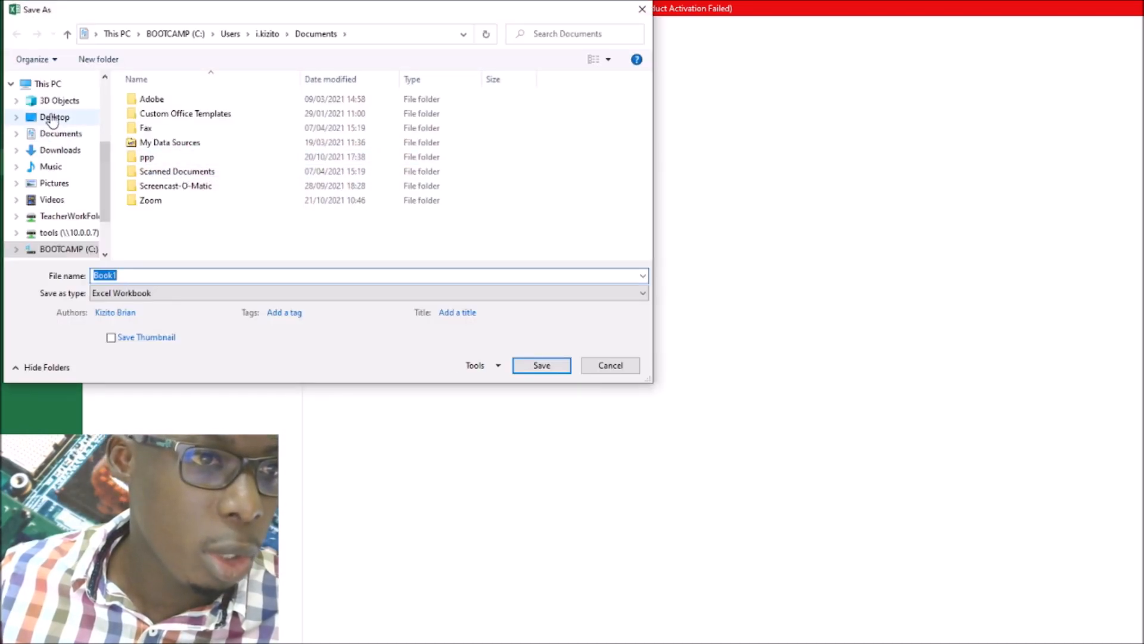
pyautogui.click(52, 118)
pyautogui.click(162, 139)
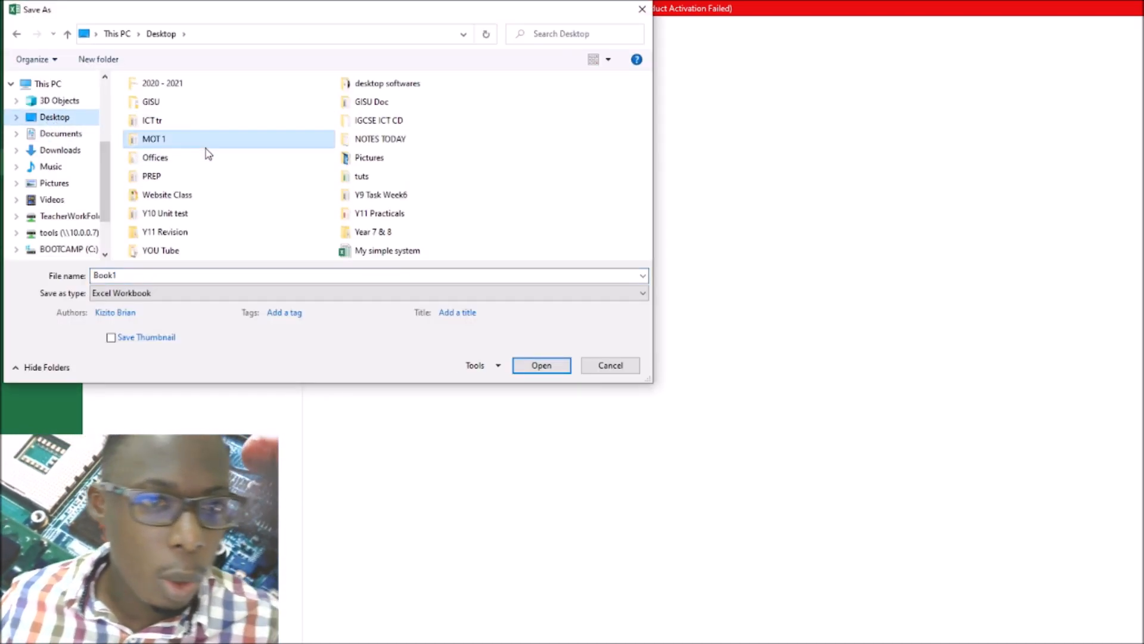
pyautogui.press('t')
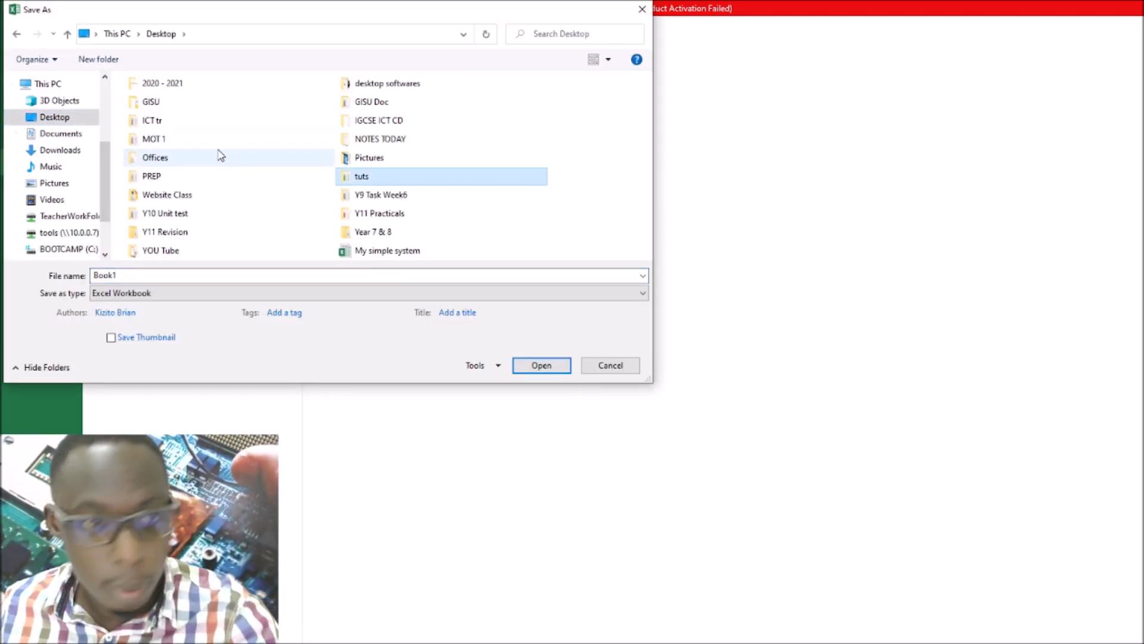
pyautogui.doubleClick(361, 178)
pyautogui.doubleClick(187, 275)
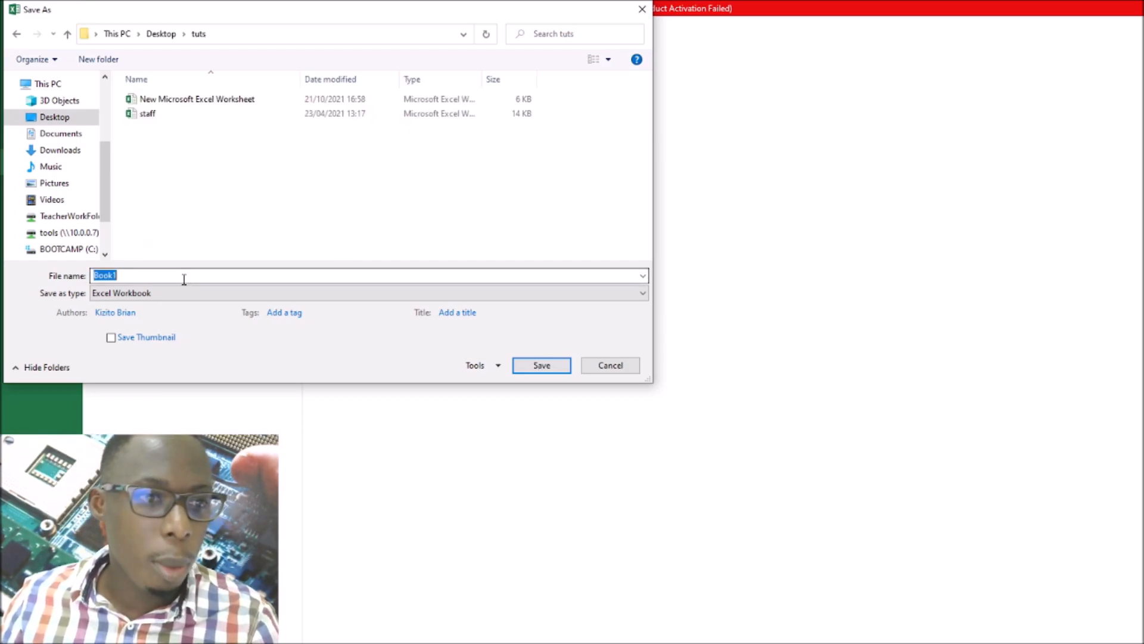
pyautogui.write('Tut1')
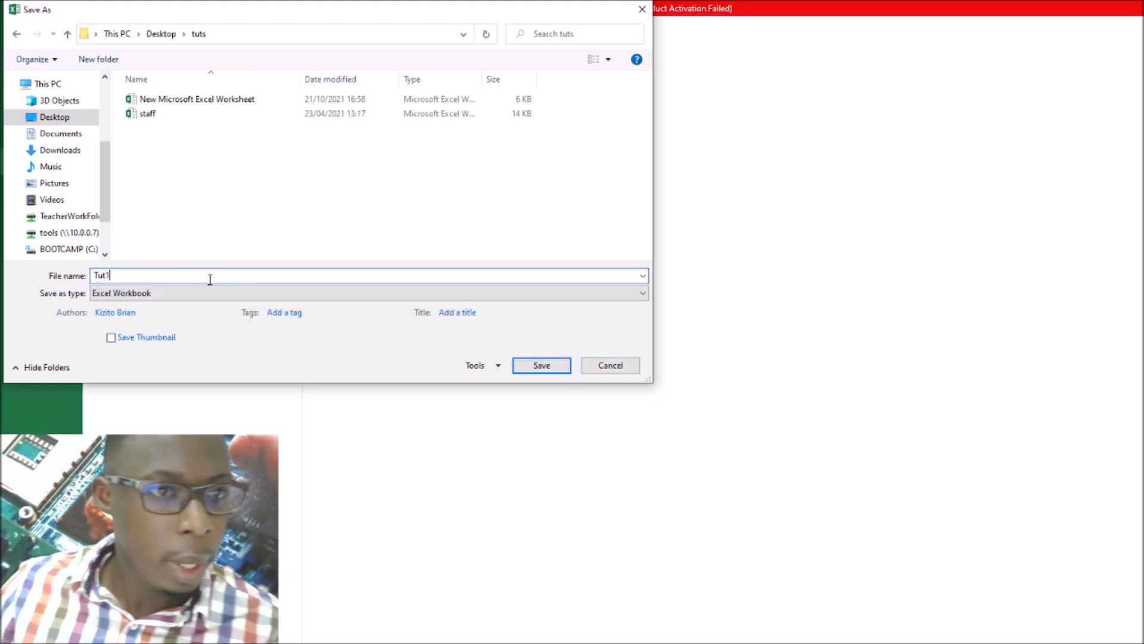
pyautogui.click(541, 367)
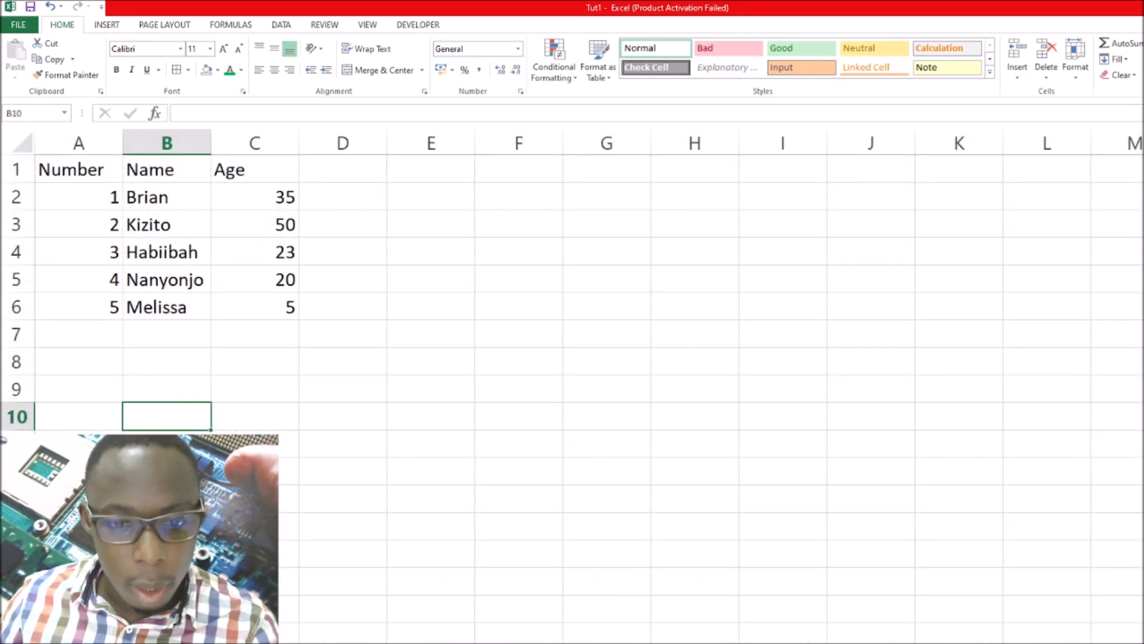
# Switch to File Explorer and open the saved Tut1 workbook from the tuts folder
pyautogui.click(390, 637)
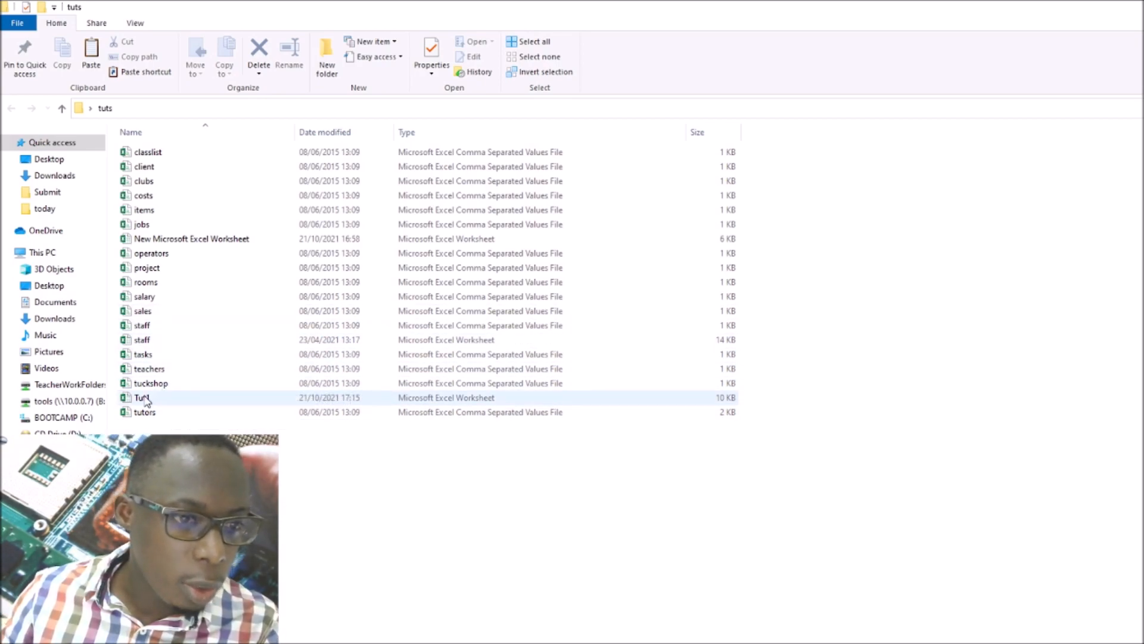
pyautogui.click(164, 398)
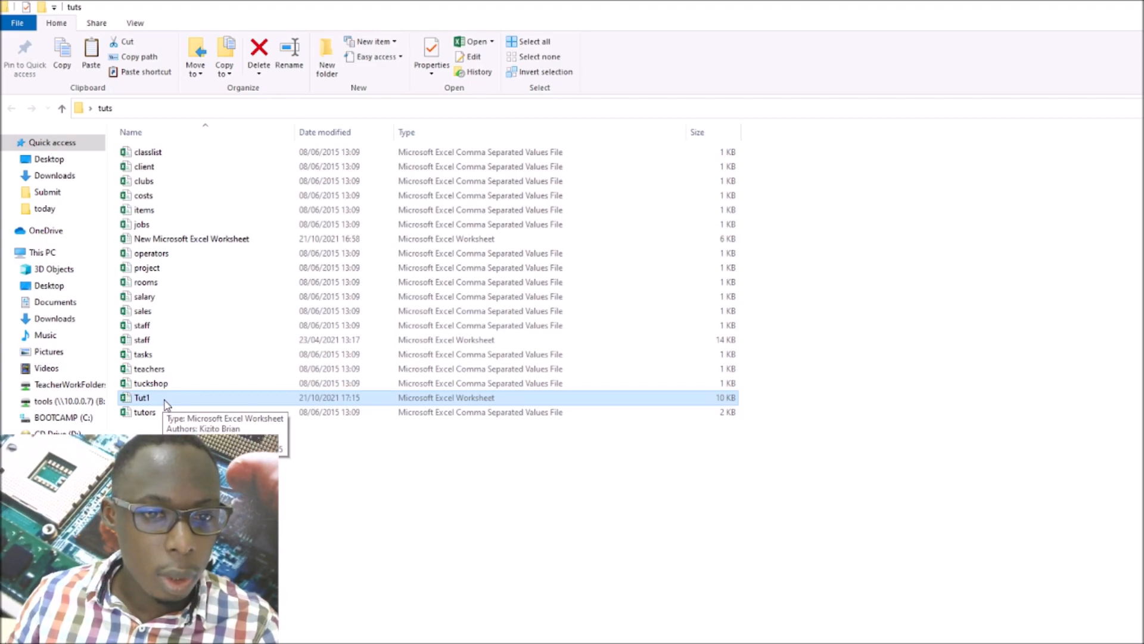
pyautogui.rightClick(165, 405)
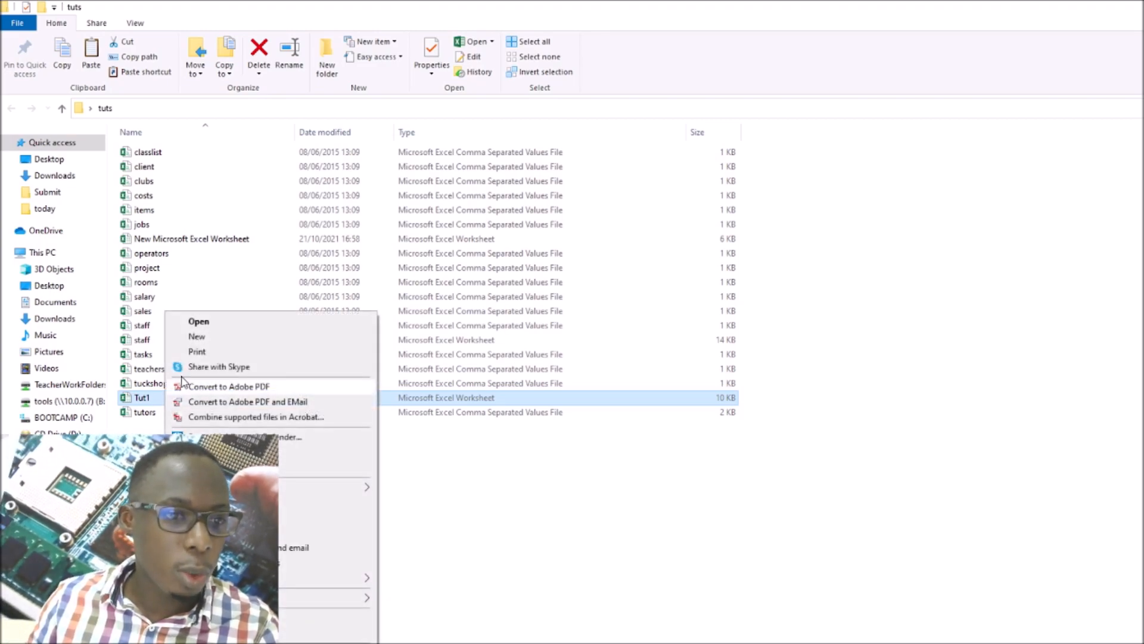
pyautogui.click(218, 328)
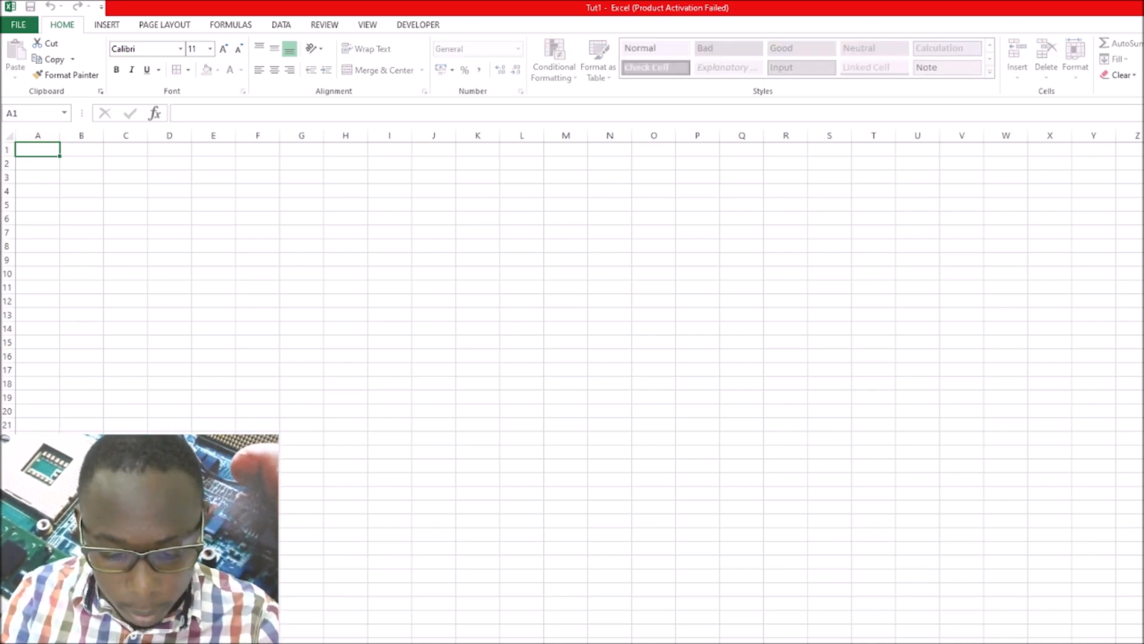
# Bring up the worksheet that holds the Number, Name and Age table
pyautogui.click(214, 631)
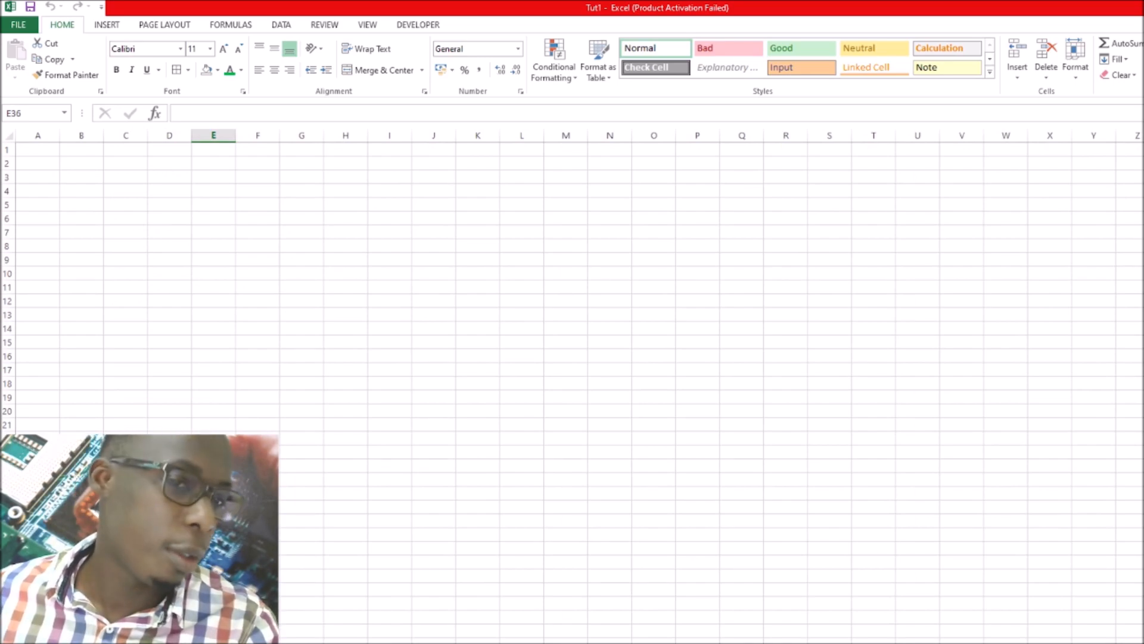
pyautogui.click(38, 150)
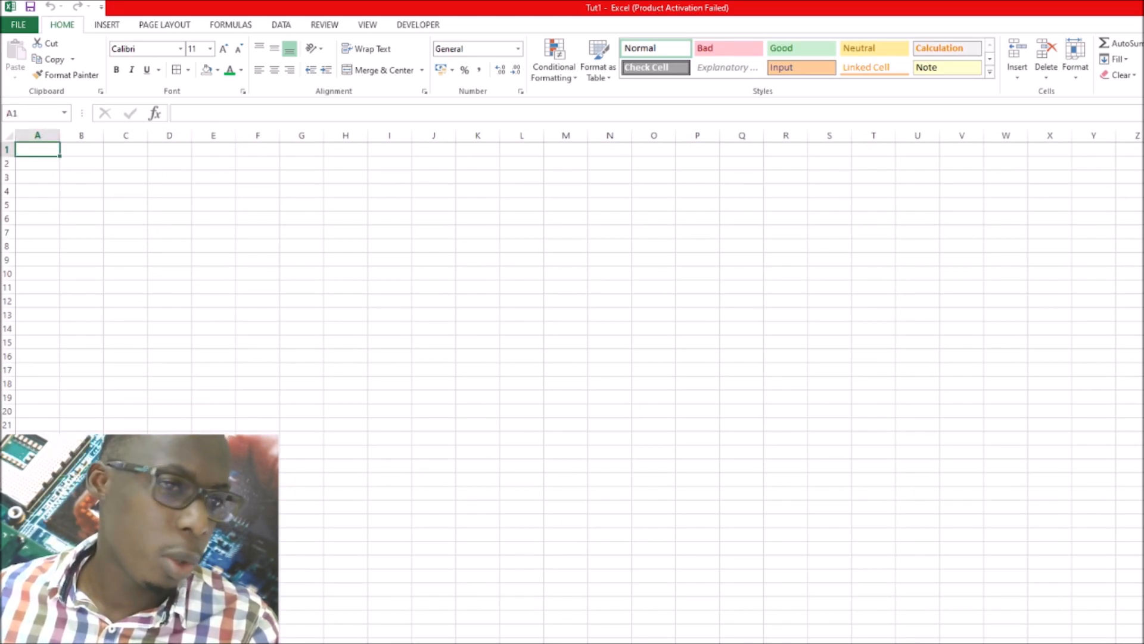
pyautogui.doubleClick(54, 642)
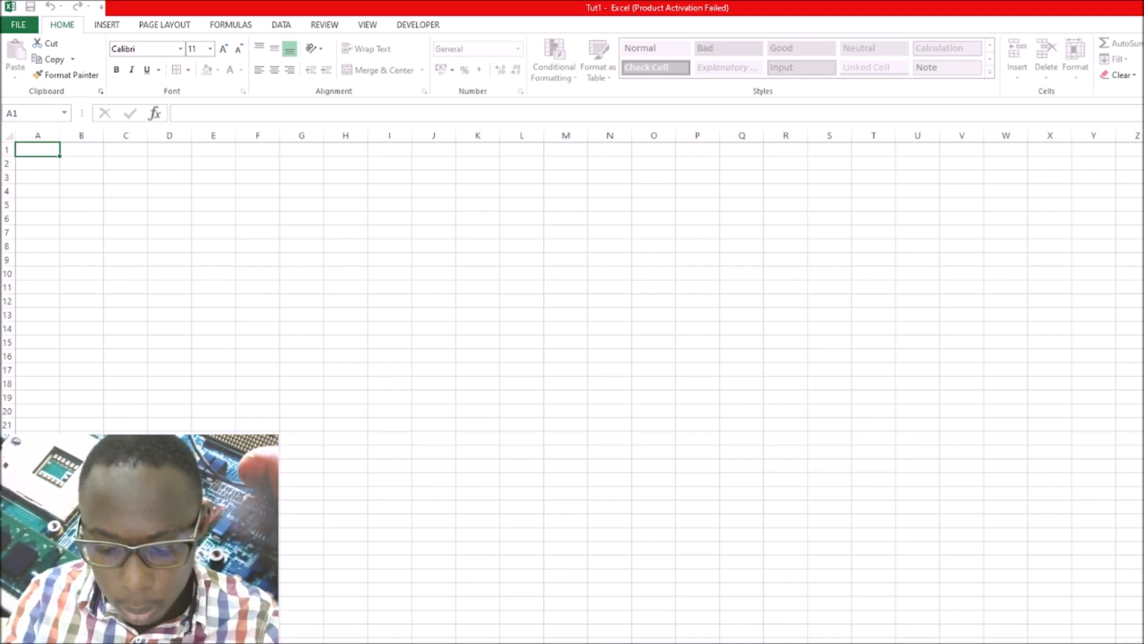
pyautogui.click(257, 548)
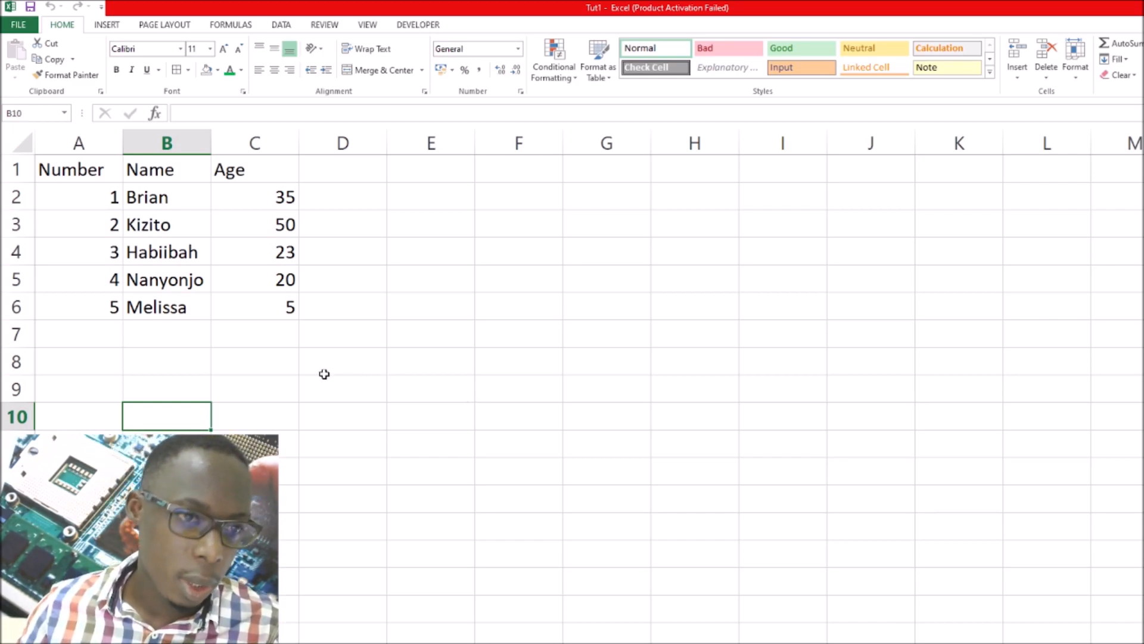
# Examine the table up close, distinguishing its header row from the data rows beneath
pyautogui.click(68, 167)
pyautogui.moveTo(69, 167); pyautogui.dragTo(311, 318)
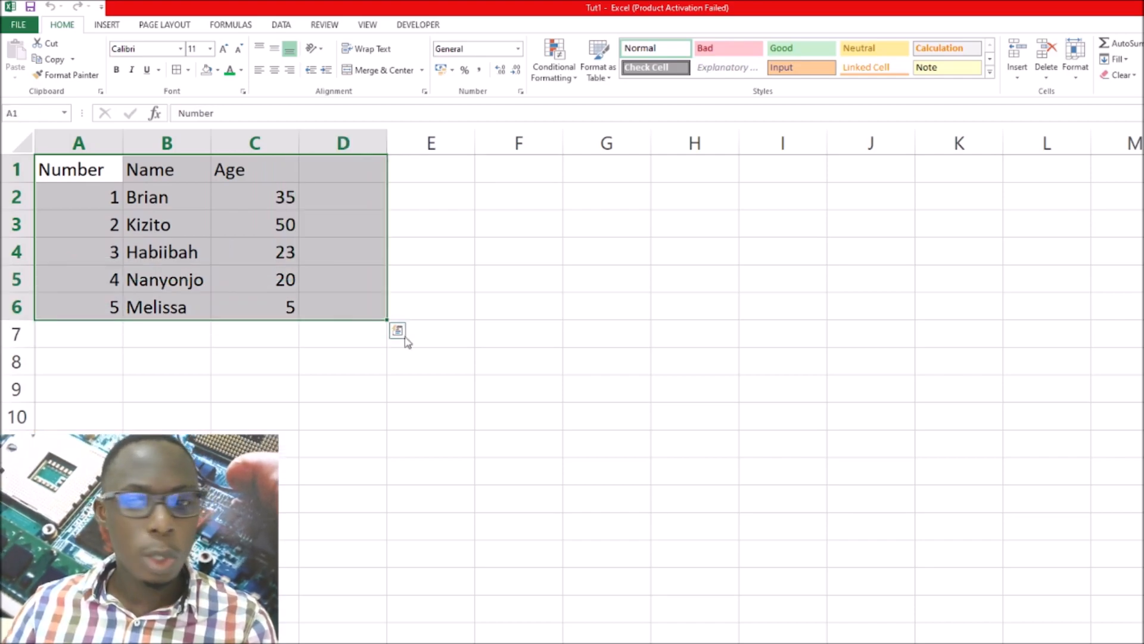
pyautogui.scroll(3, 94, 137)
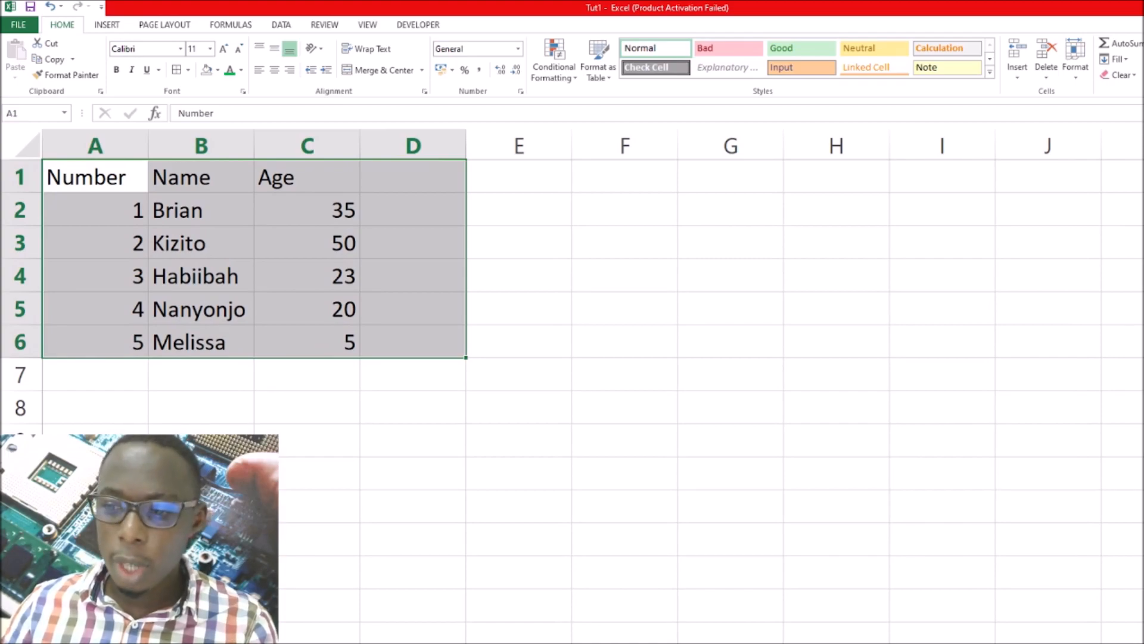
pyautogui.scroll(1, 572, 387)
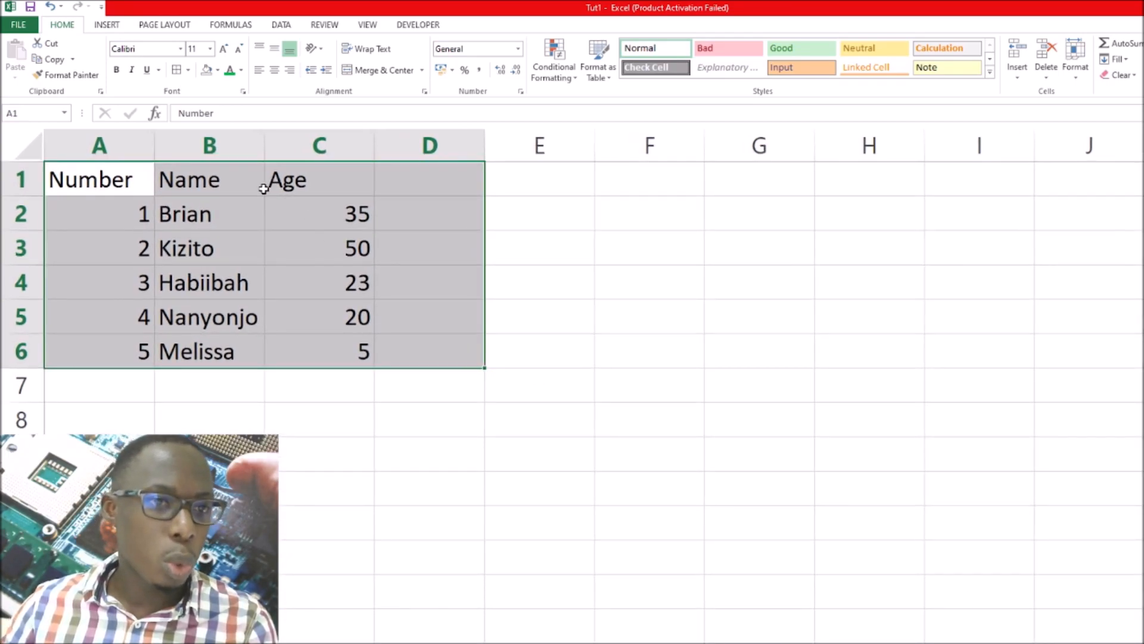
pyautogui.click(404, 317)
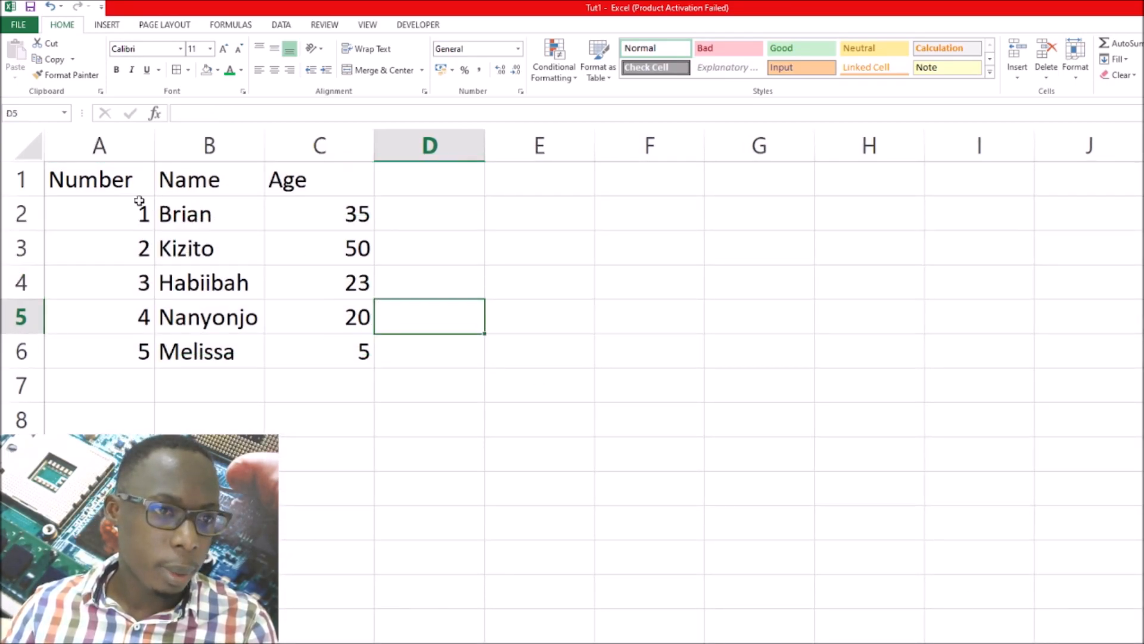
pyautogui.click(92, 183)
pyautogui.moveTo(151, 180); pyautogui.dragTo(277, 188)
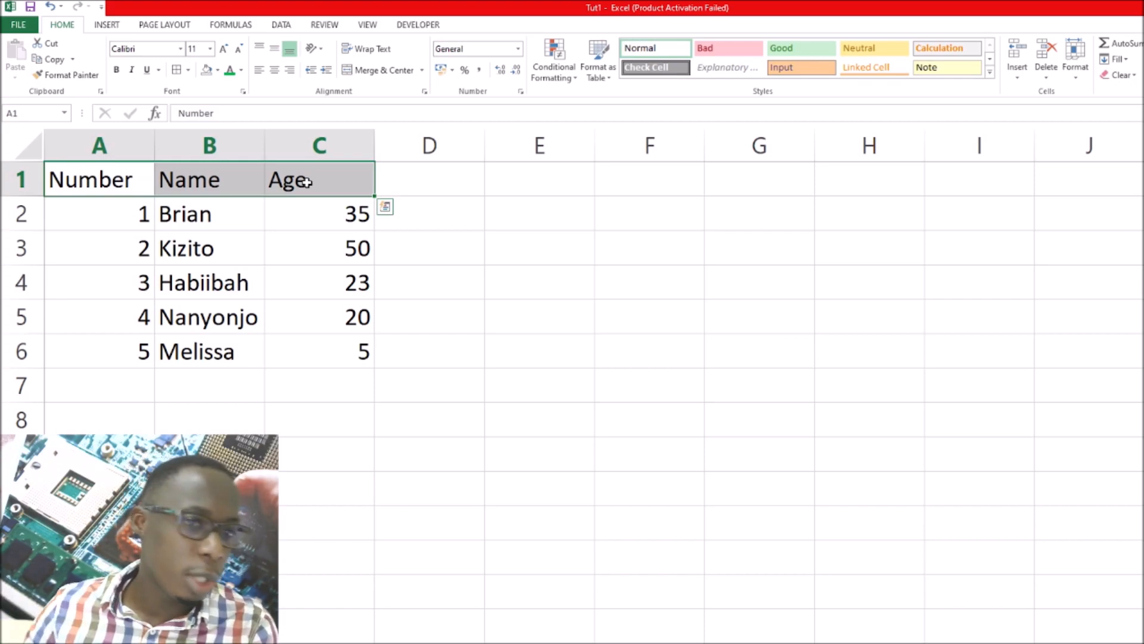
pyautogui.moveTo(91, 220); pyautogui.dragTo(341, 361)
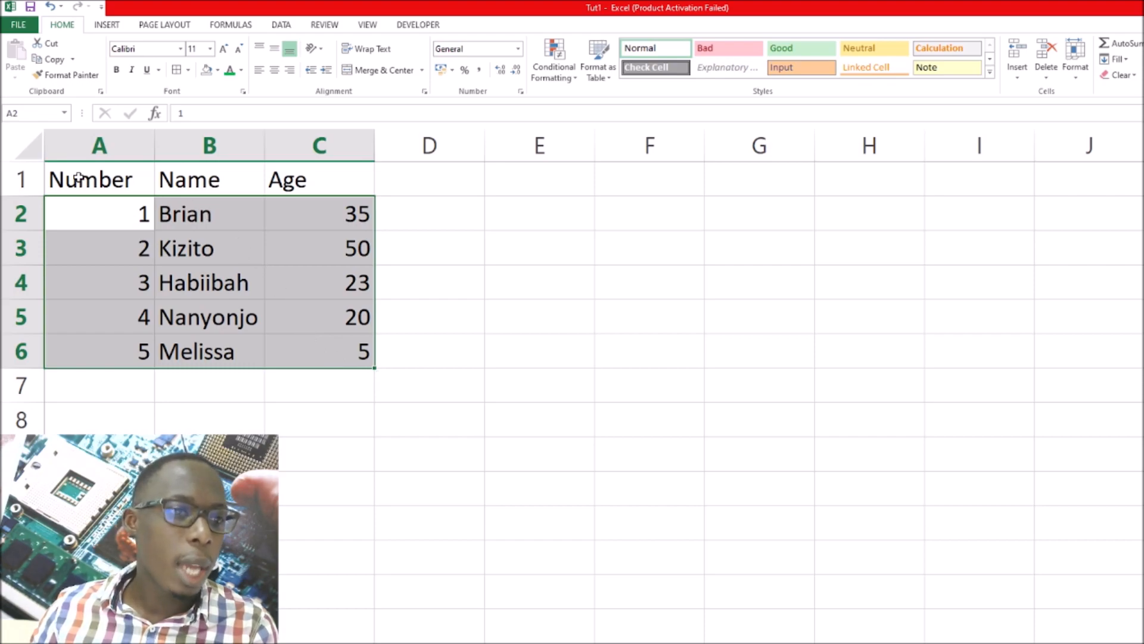
# Hide row 1, which holds the Number, Name and Age headers
pyautogui.click(29, 179)
pyautogui.rightClick(30, 178)
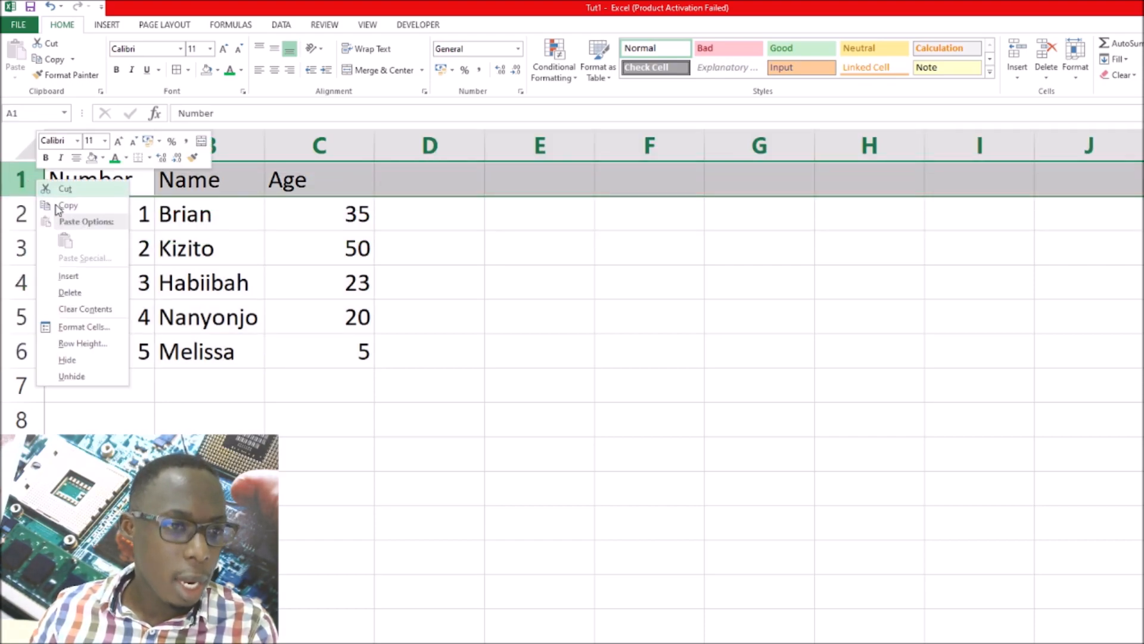
pyautogui.click(75, 360)
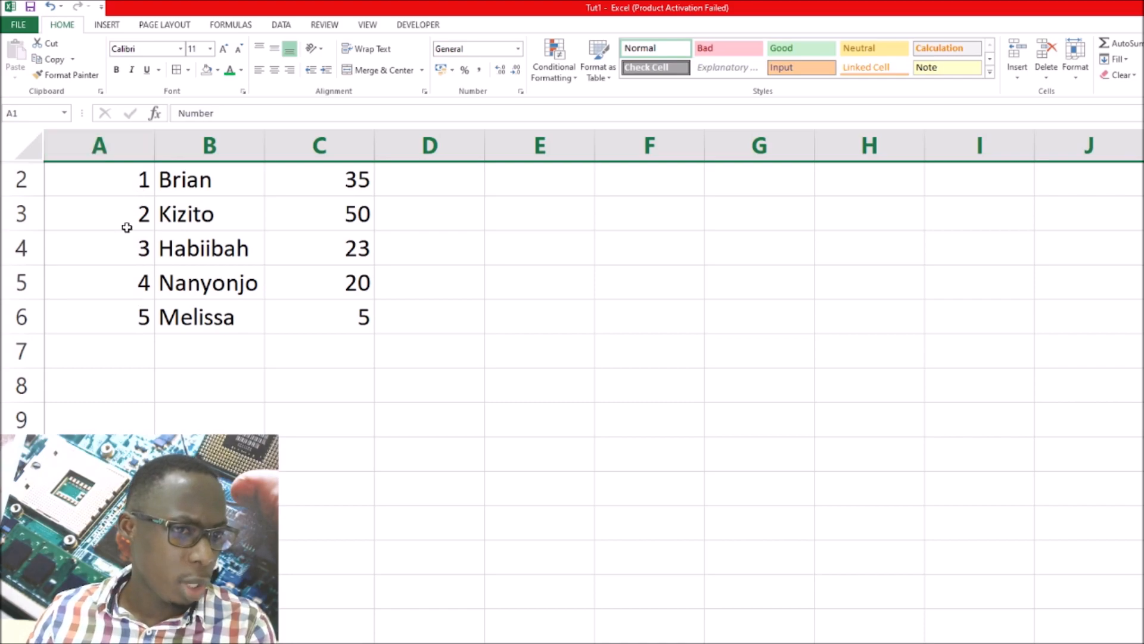
# Go through the entries in columns B and C to examine how the data reads without its headers
pyautogui.click(201, 183)
pyautogui.click(205, 215)
pyautogui.click(210, 249)
pyautogui.click(211, 292)
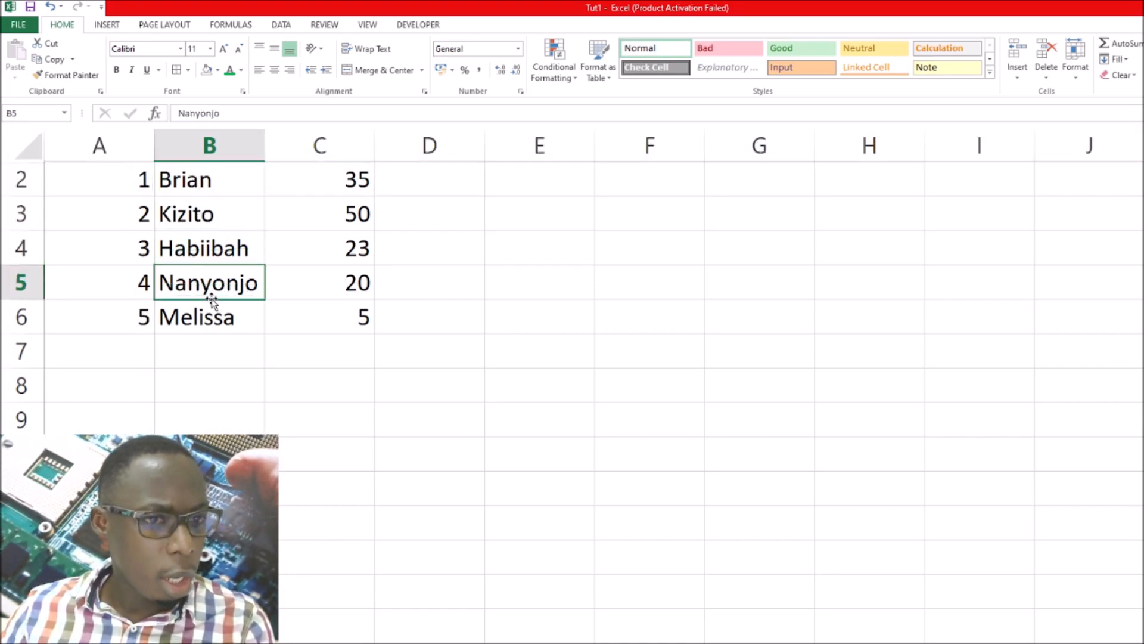
pyautogui.click(209, 317)
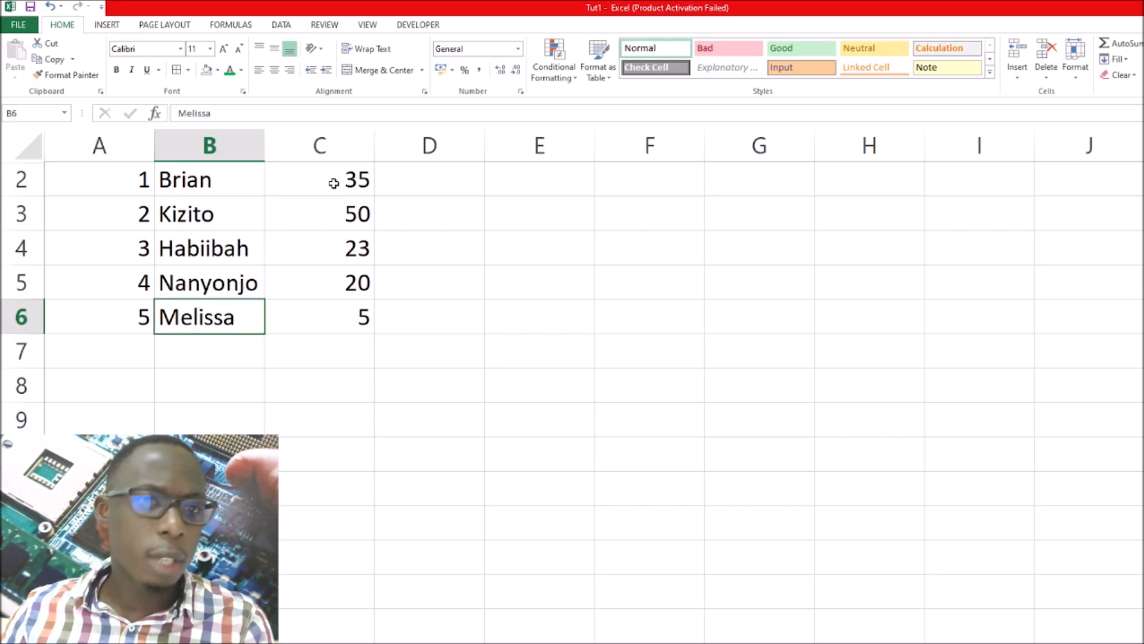
pyautogui.click(334, 183)
pyautogui.click(327, 216)
pyautogui.click(331, 251)
pyautogui.click(344, 291)
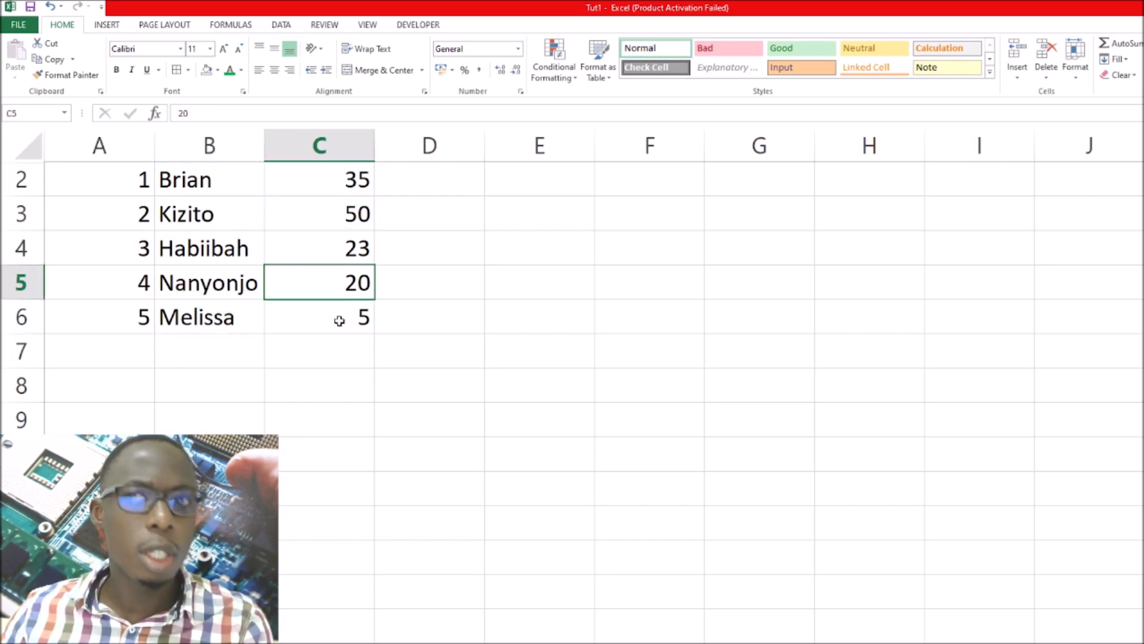
pyautogui.click(340, 321)
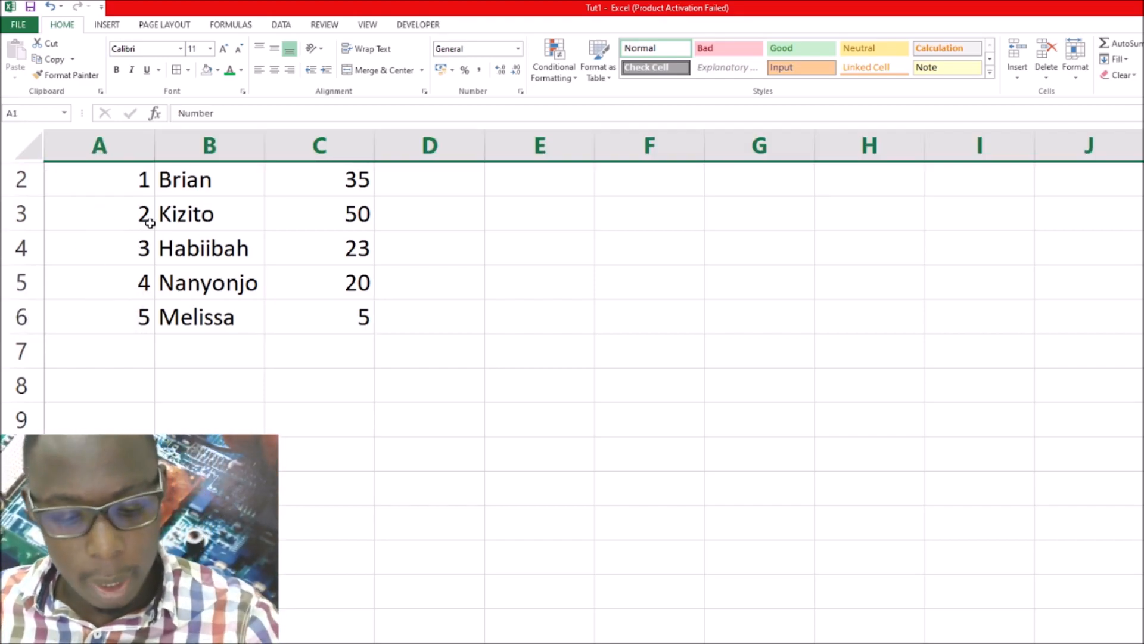
# Undo the hiding of header row 1 and select the Number header cell
pyautogui.scroll(1, 149, 222)
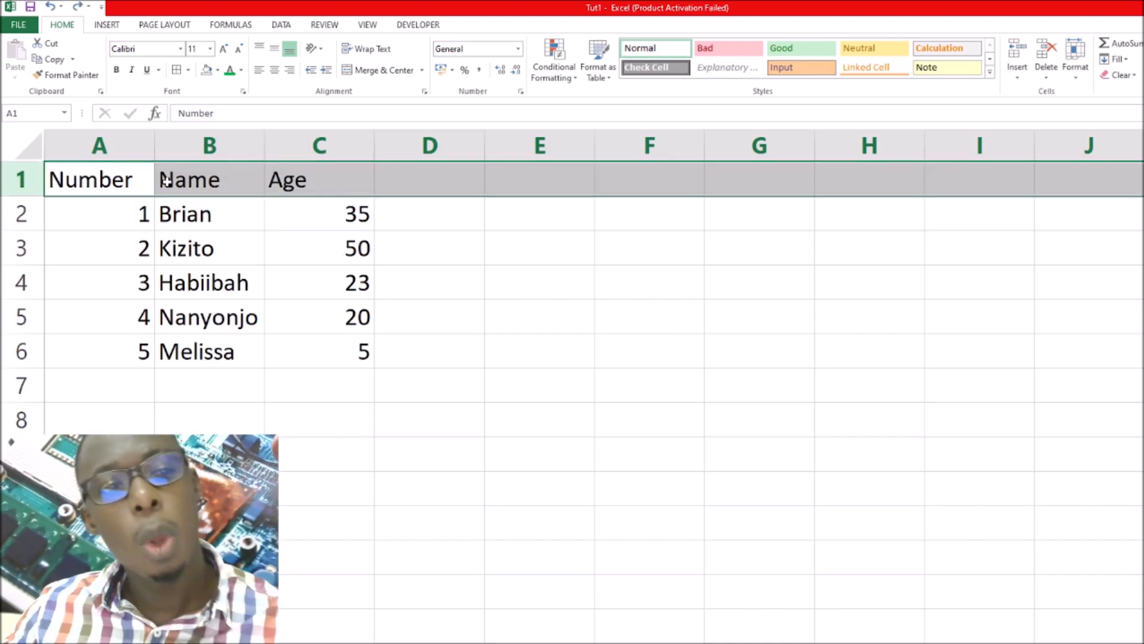
pyautogui.click(105, 180)
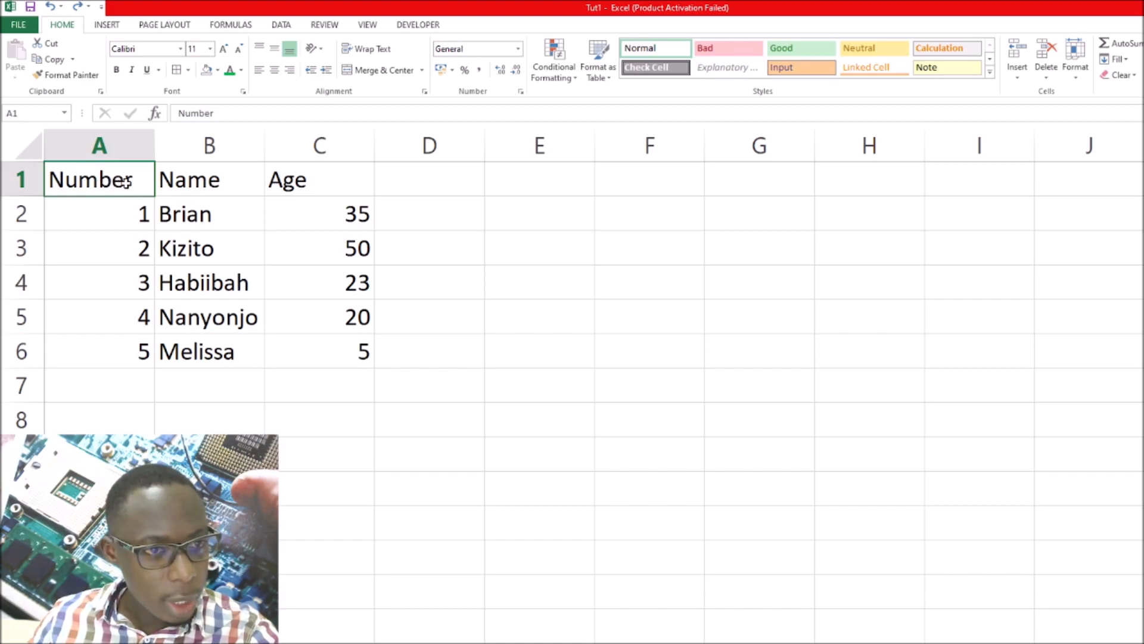
# Set the Name header in cell B1 to Times New Roman, size 12
pyautogui.click(176, 182)
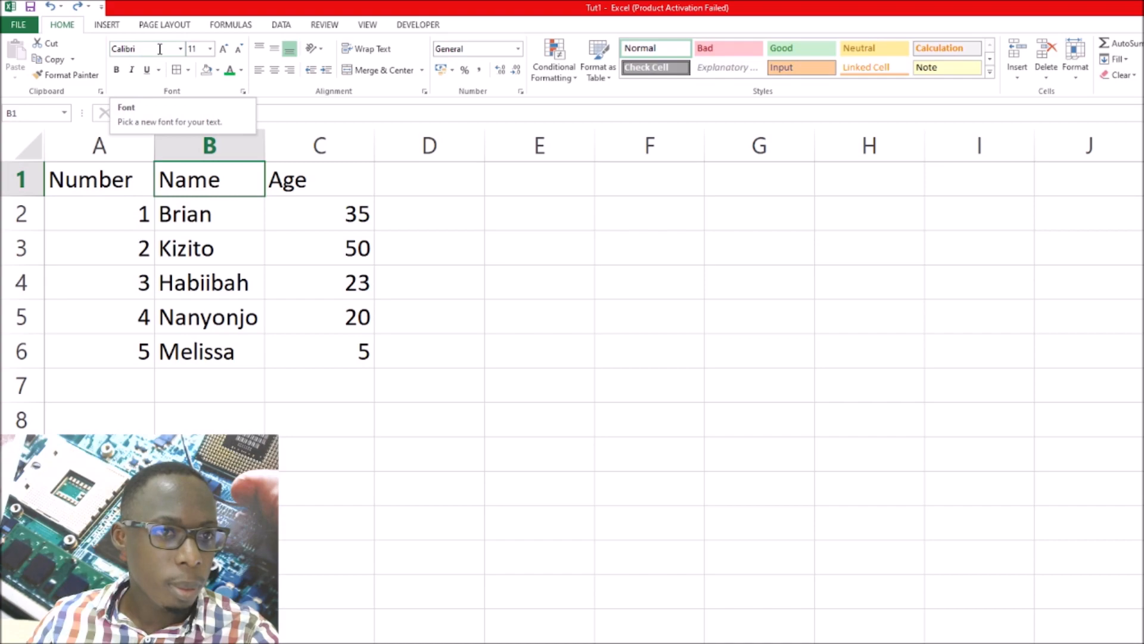
pyautogui.click(180, 49)
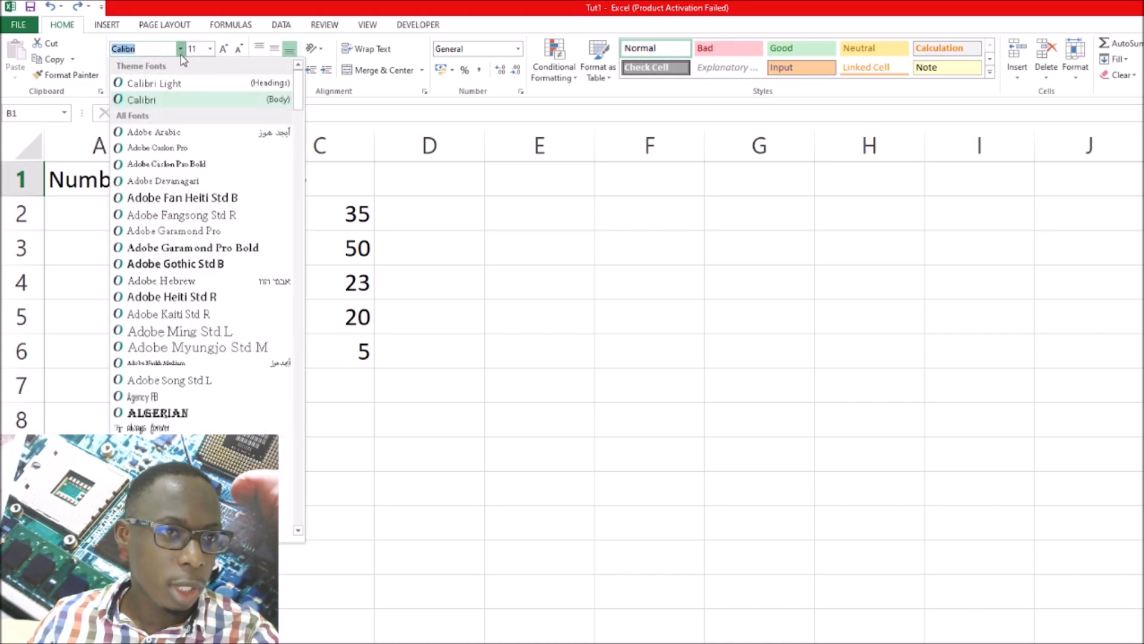
pyautogui.write('Times New Roma')
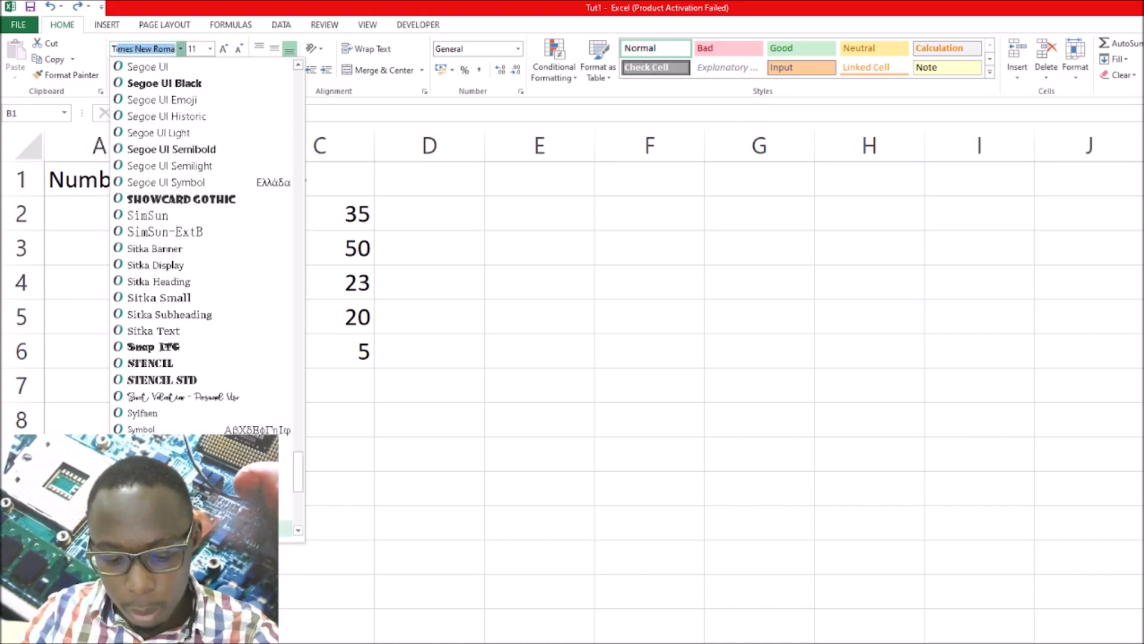
pyautogui.press('Return')
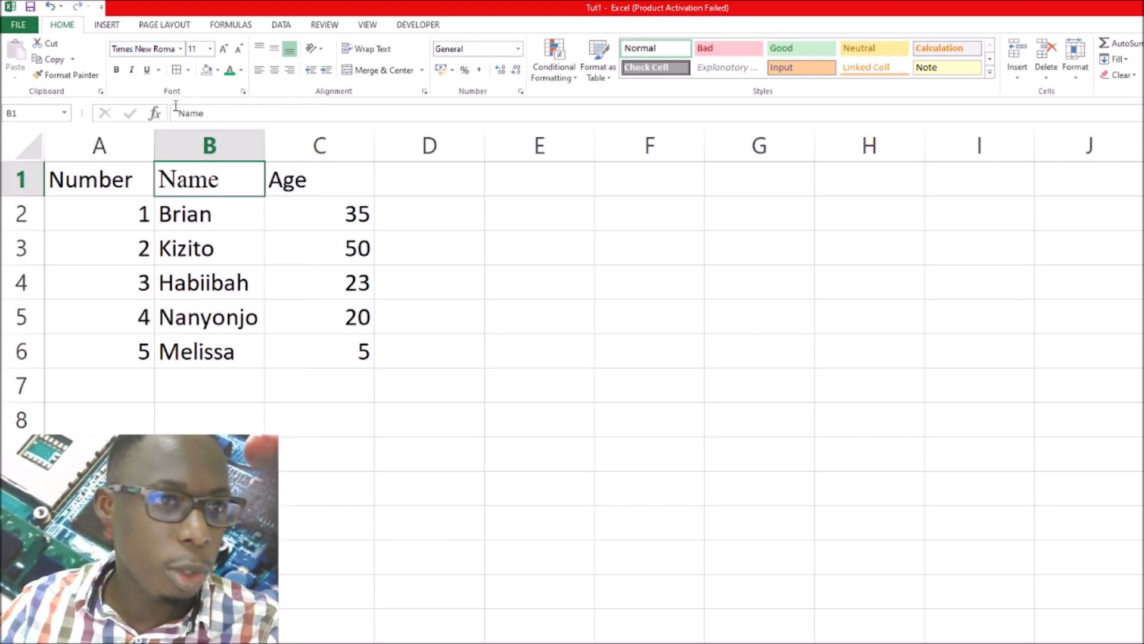
pyautogui.click(200, 49)
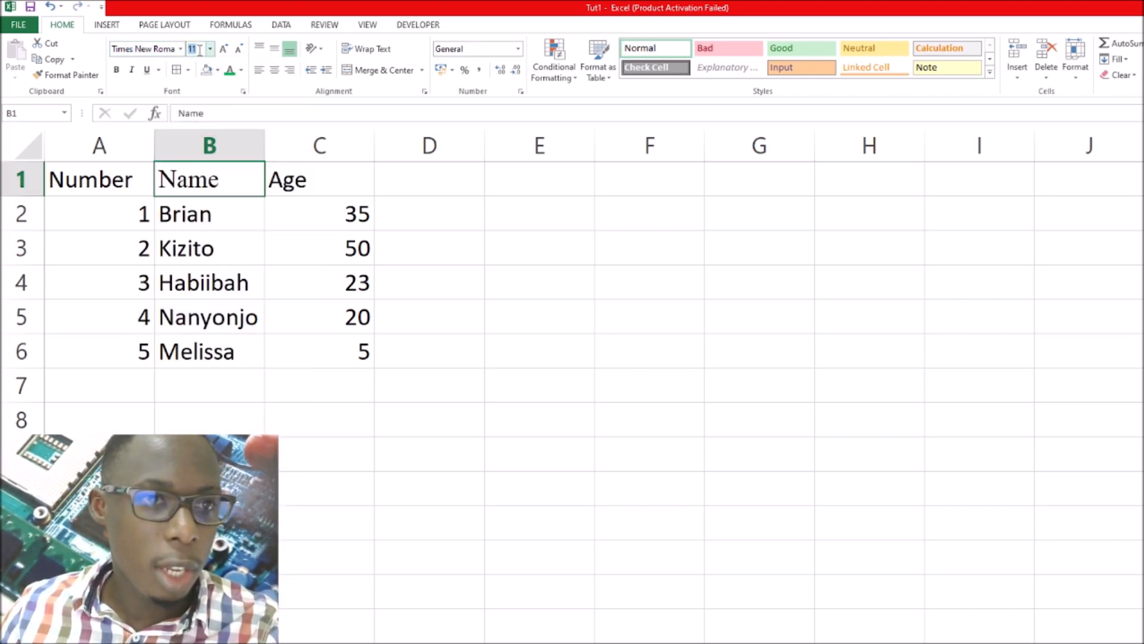
pyautogui.write('12')
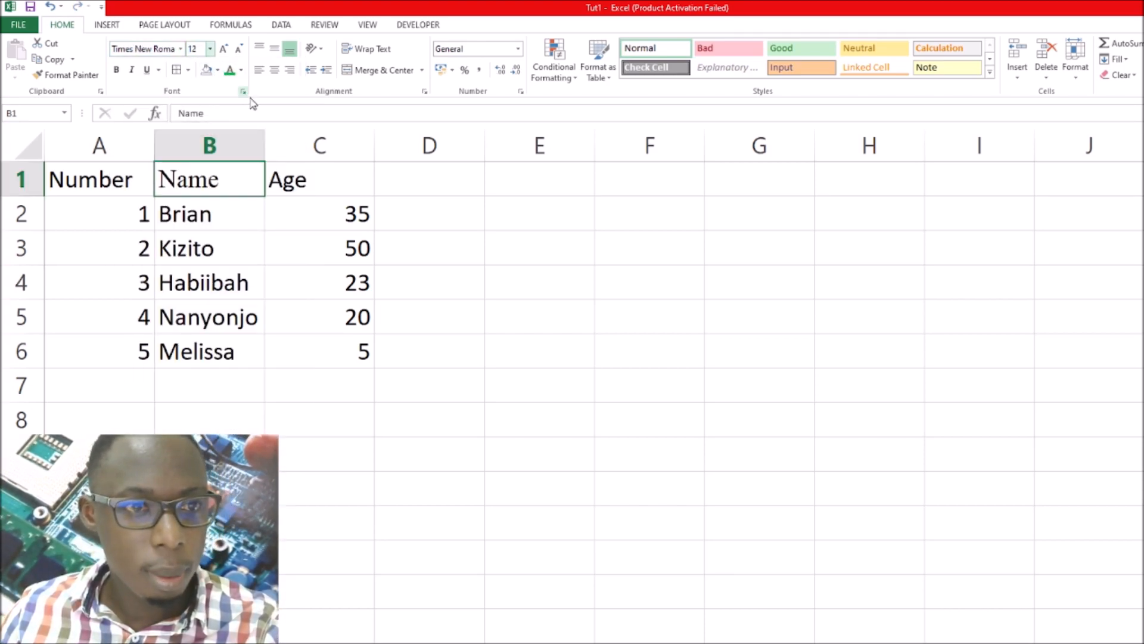
# Format the Age header in cell C1 in Times New Roman, size 12
pyautogui.click(305, 186)
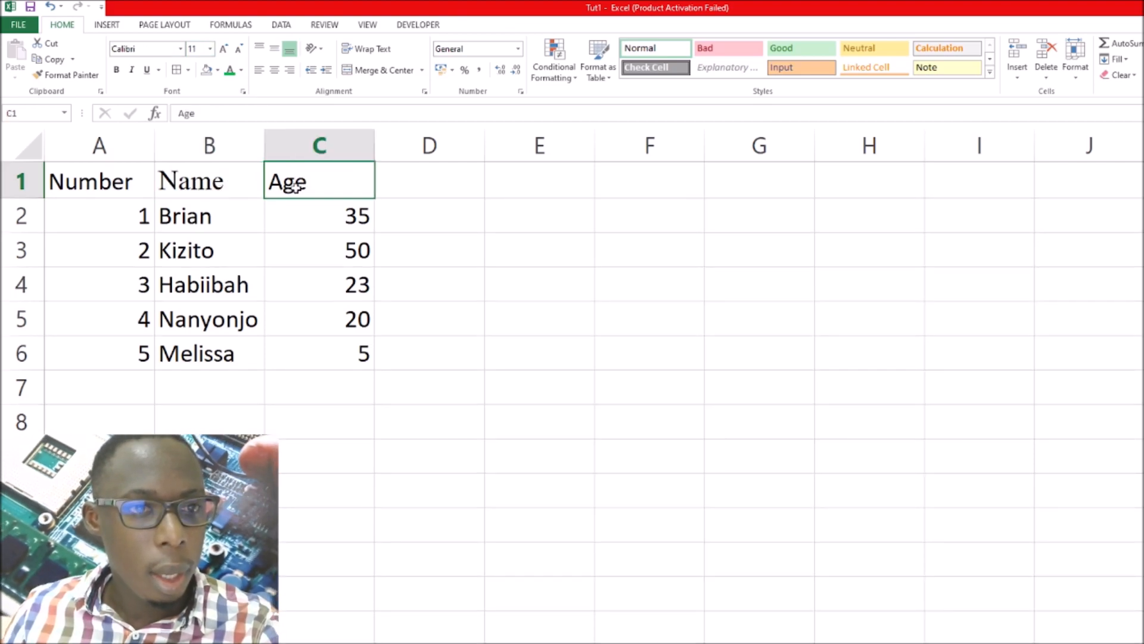
pyautogui.click(150, 47)
pyautogui.write('Times New Roman')
pyautogui.press('Return')
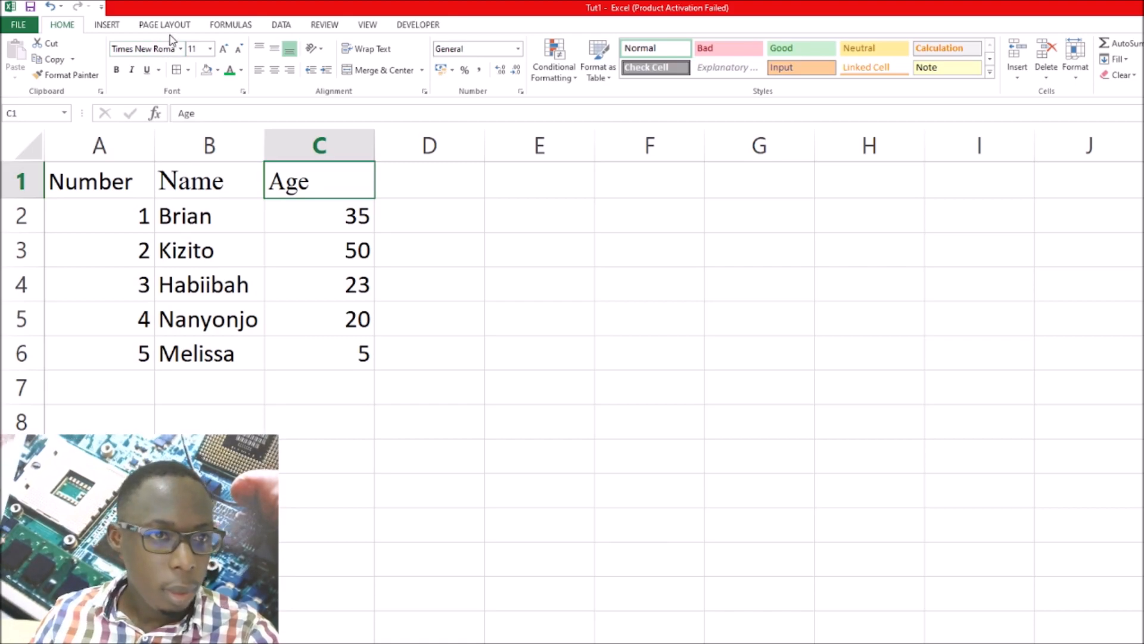
pyautogui.click(197, 47)
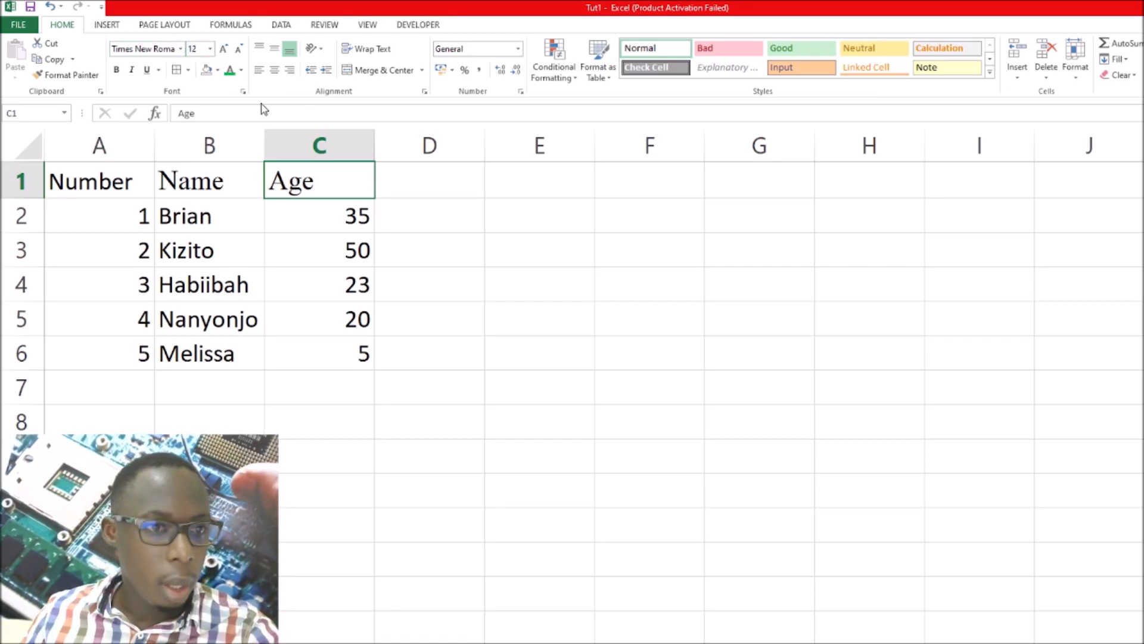
# Change the Number header in cell A1 to Times New Roman at size 12
pyautogui.click(88, 186)
pyautogui.click(157, 49)
pyautogui.write('T')
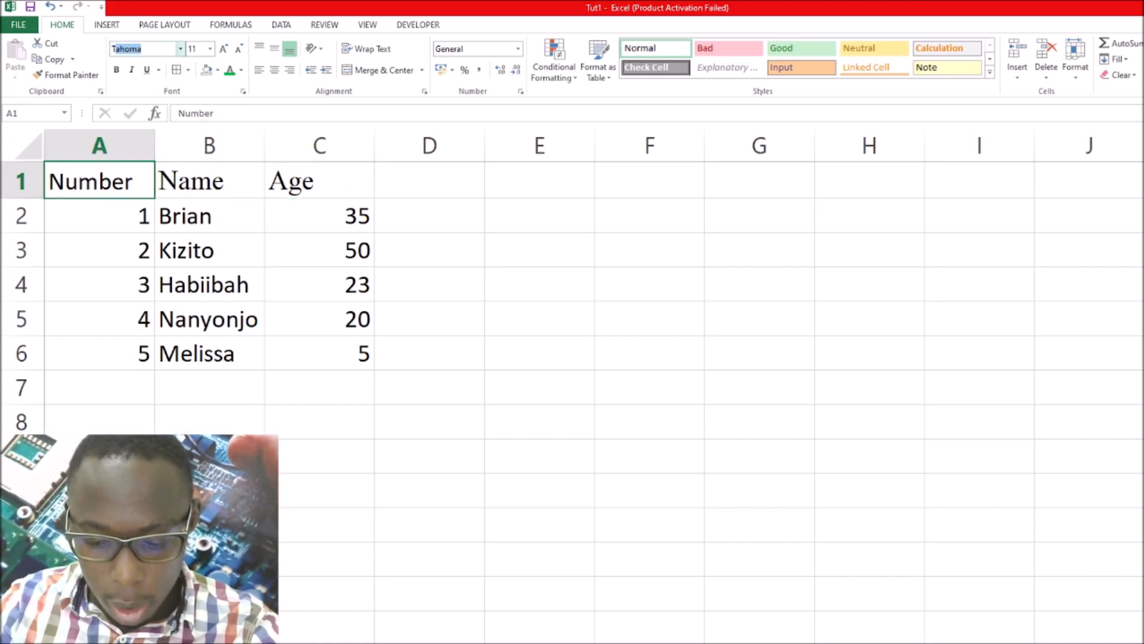
pyautogui.write('imes New Roman')
pyautogui.press('Return')
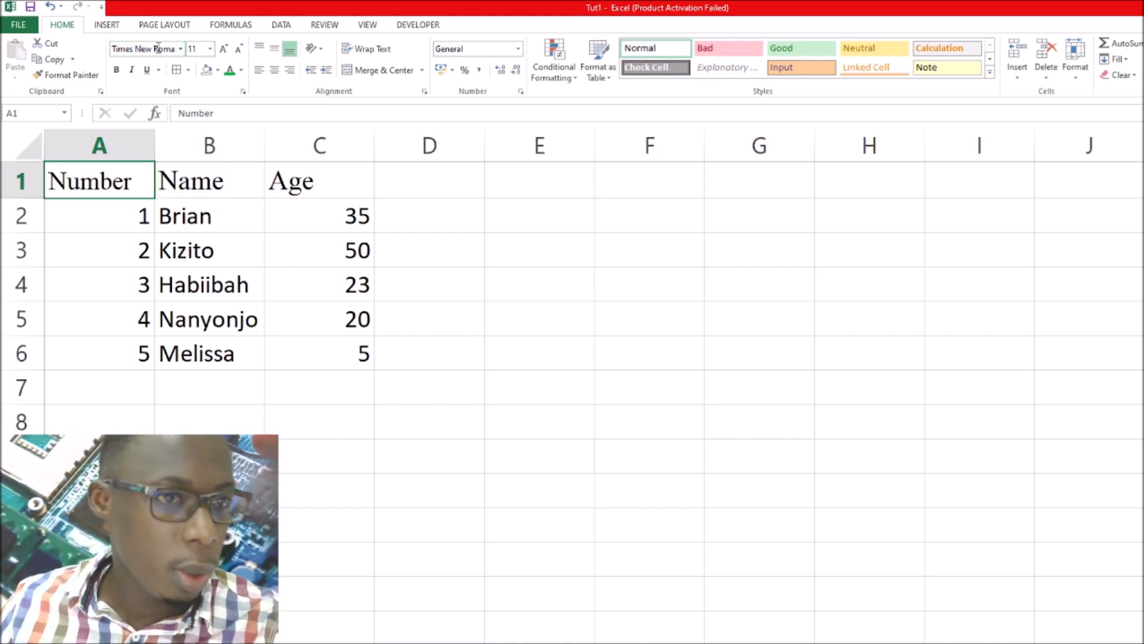
pyautogui.click(194, 47)
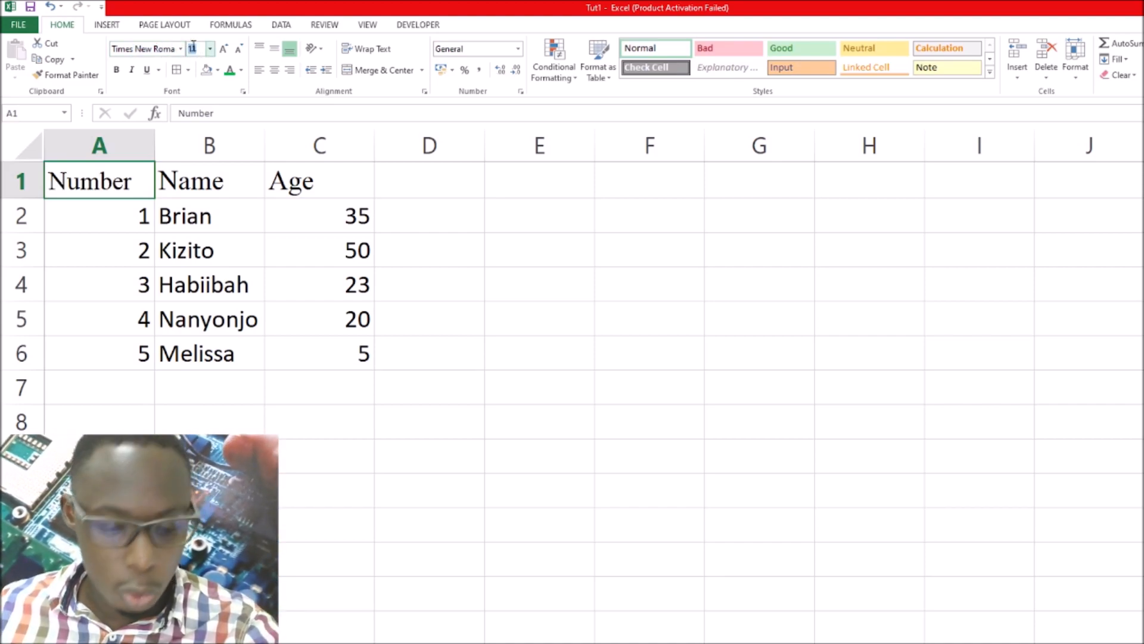
pyautogui.write('12')
pyautogui.press('Return')
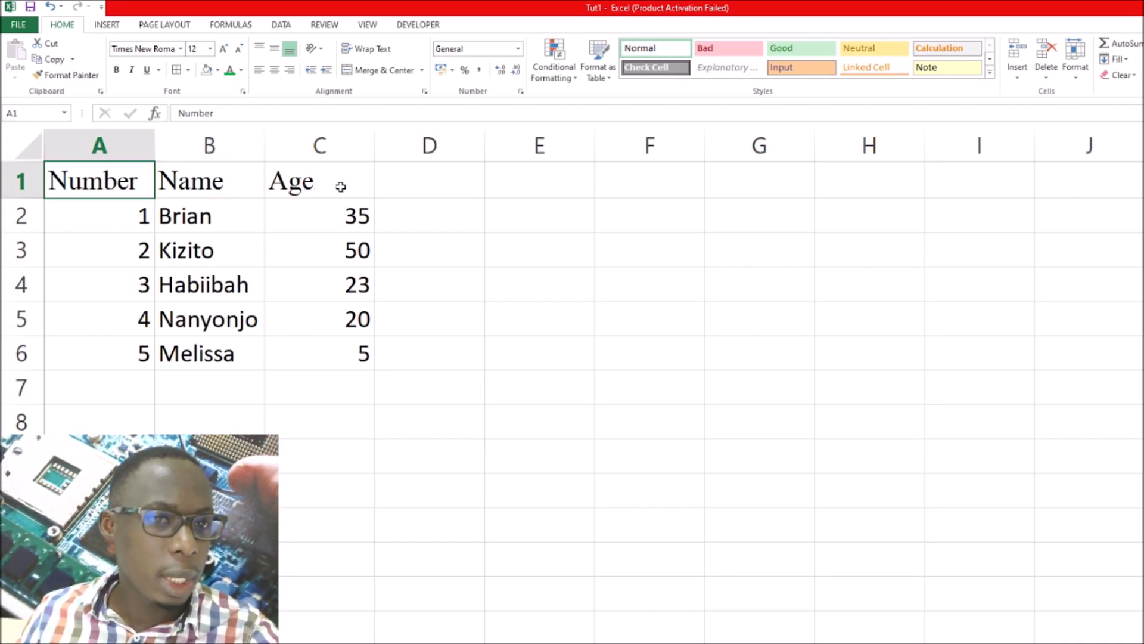
pyautogui.click(347, 187)
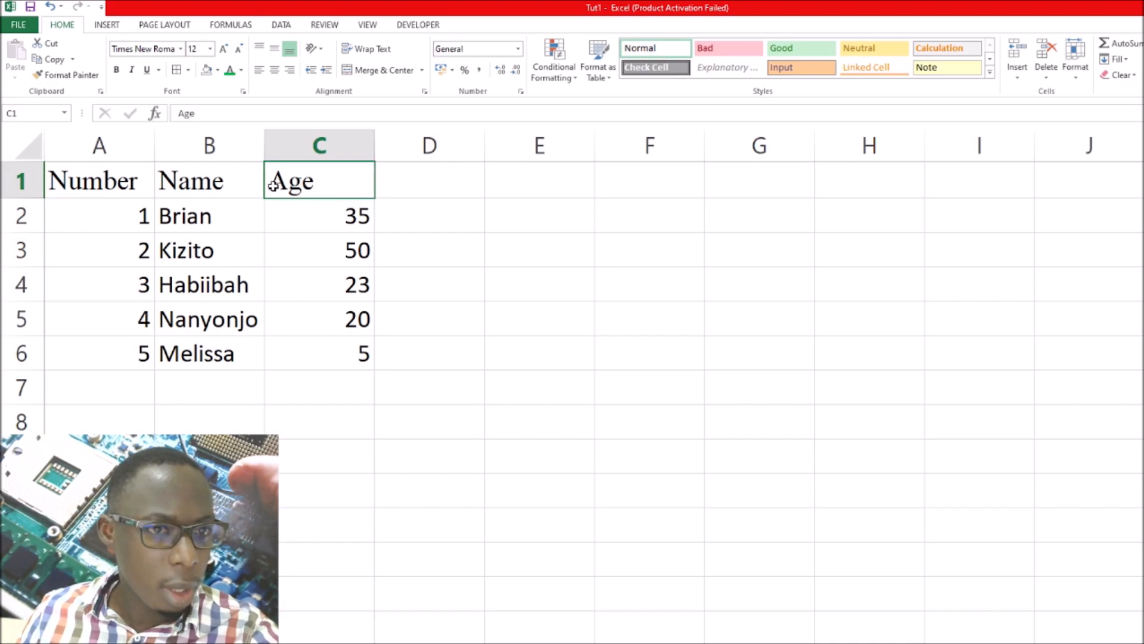
pyautogui.moveTo(273, 186); pyautogui.dragTo(246, 184)
pyautogui.moveTo(139, 179); pyautogui.dragTo(140, 180)
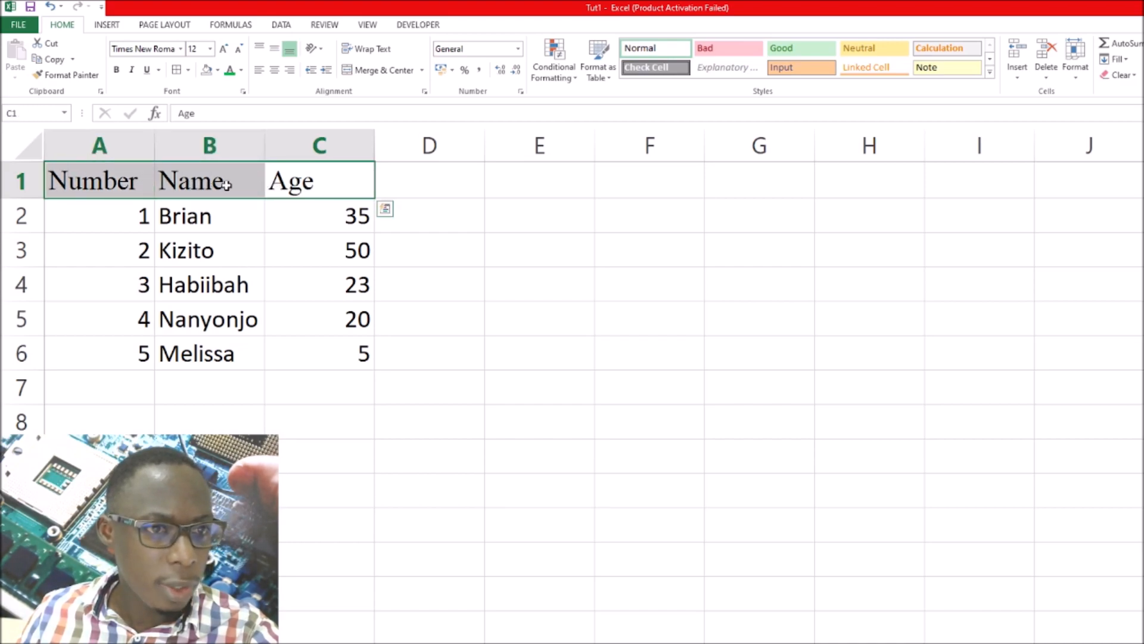
pyautogui.click(409, 192)
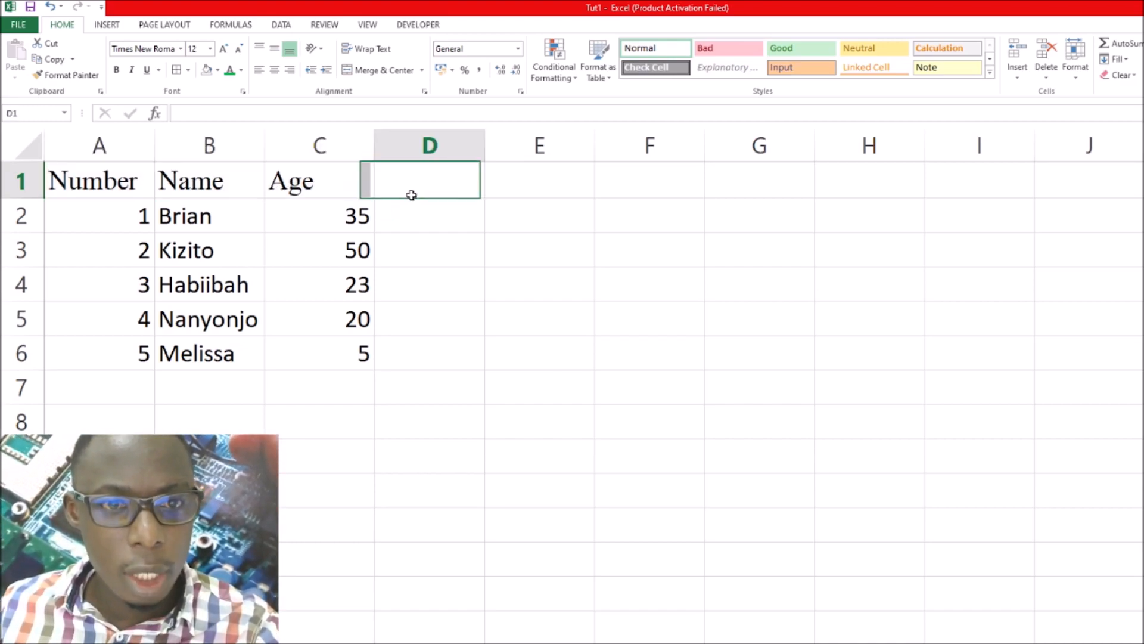
pyautogui.click(345, 182)
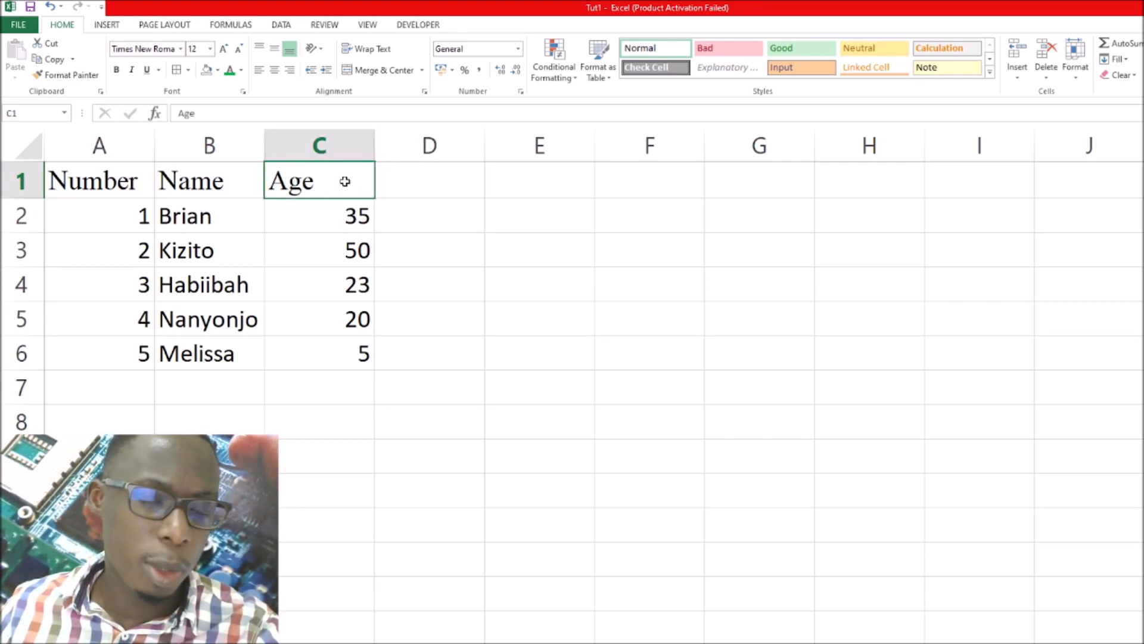
# Align the Number, Name and Age headers in A1:C1 to the middle vertically and center them horizontally
pyautogui.moveTo(345, 181); pyautogui.dragTo(130, 180)
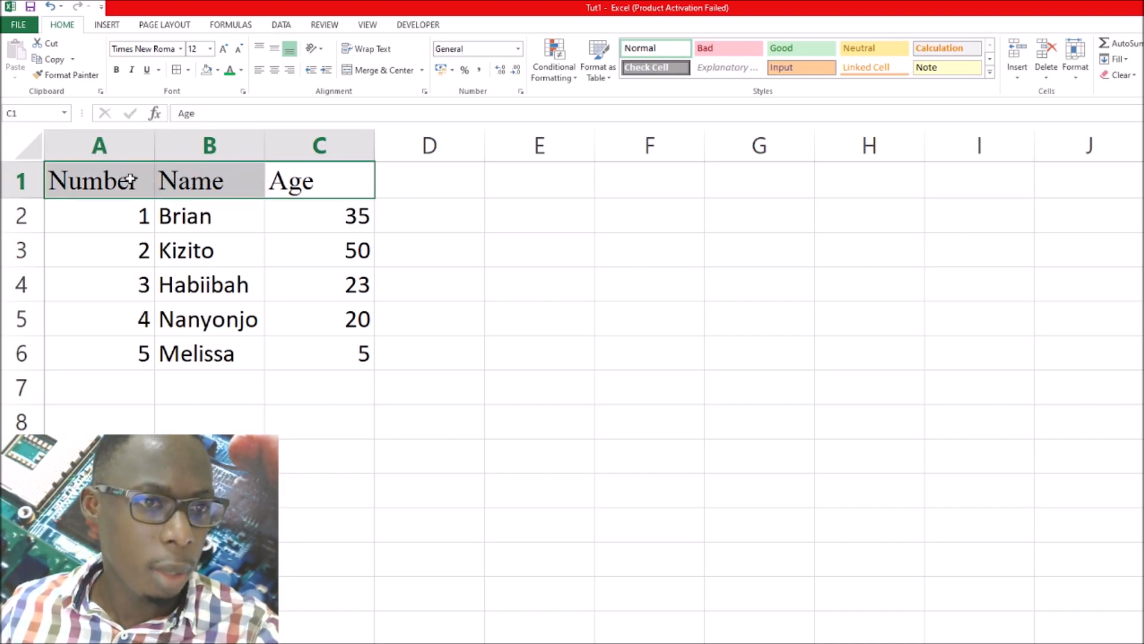
pyautogui.click(111, 181)
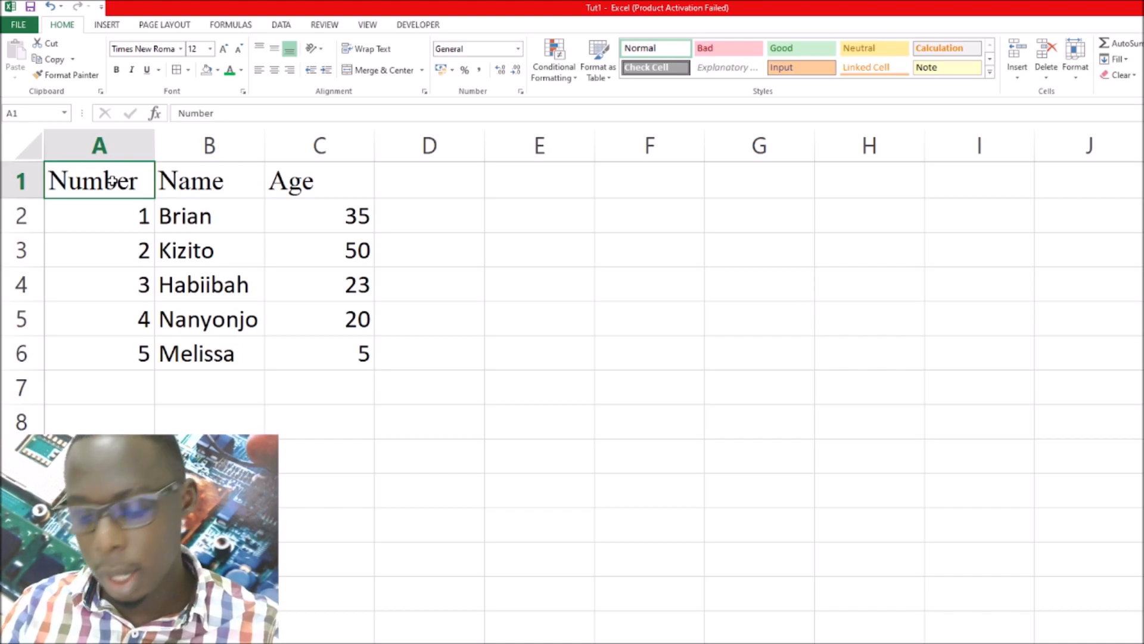
pyautogui.hotkey('shift', 'Right')
pyautogui.hotkey('shift', 'Right')
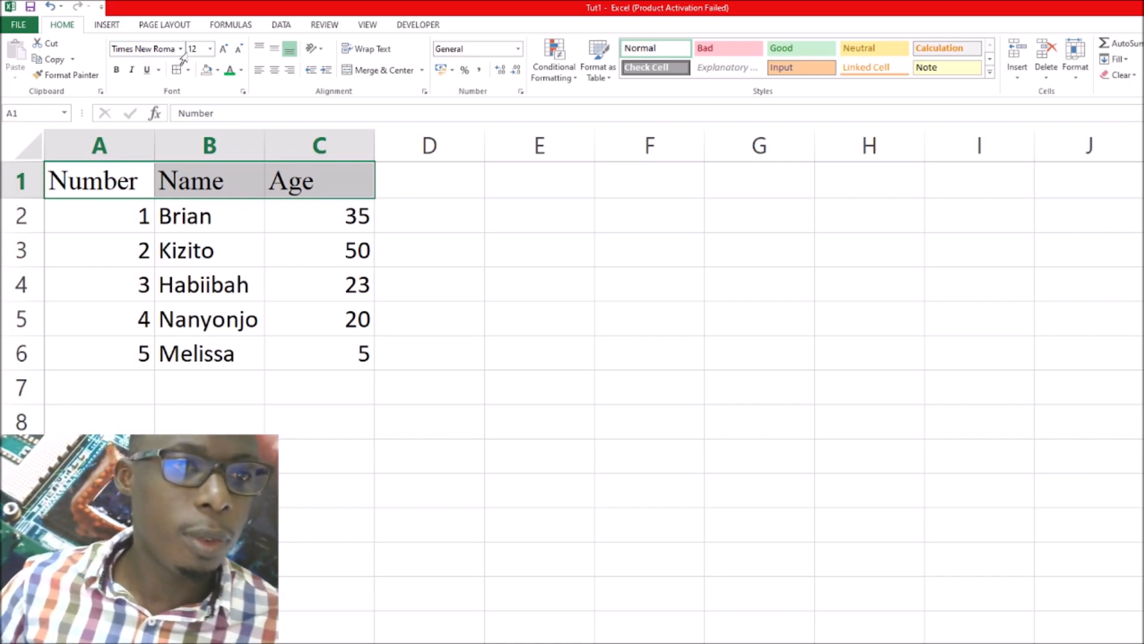
pyautogui.click(274, 52)
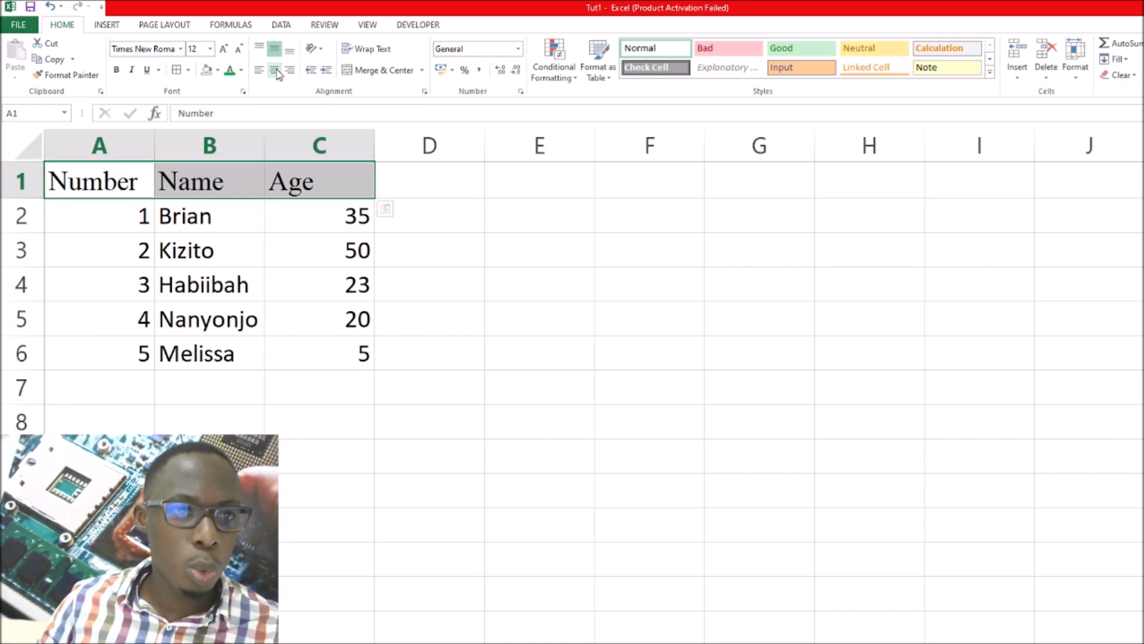
pyautogui.click(276, 71)
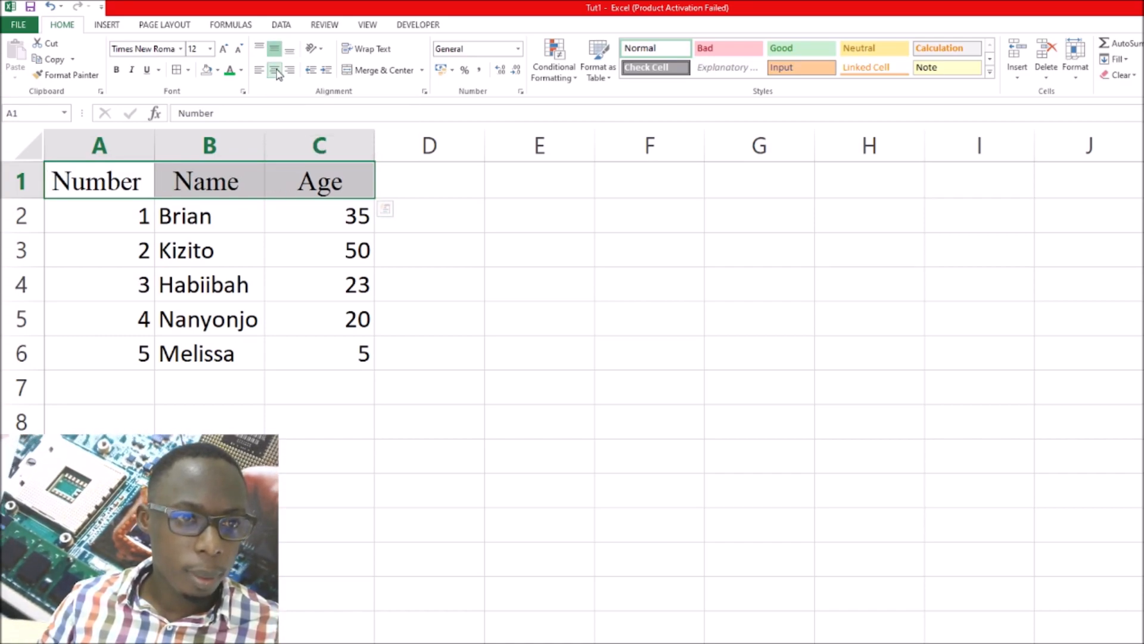
# Make the headers in A1:C1 bold and italic with a double underline
pyautogui.click(146, 70)
pyautogui.click(116, 69)
pyautogui.click(131, 70)
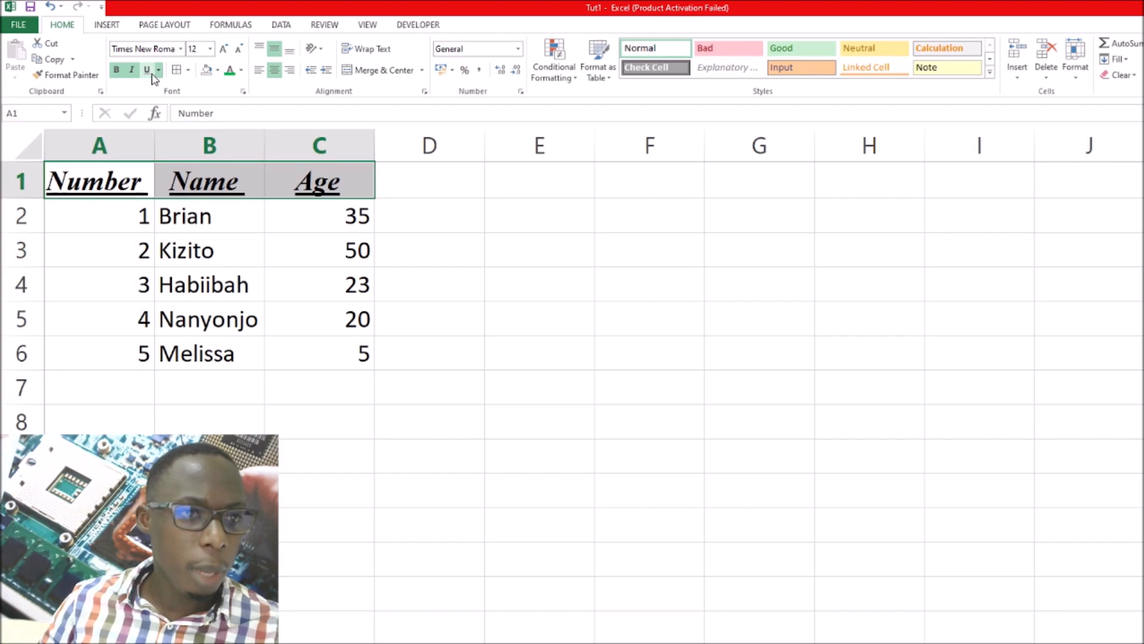
pyautogui.click(147, 71)
pyautogui.click(159, 70)
pyautogui.click(176, 105)
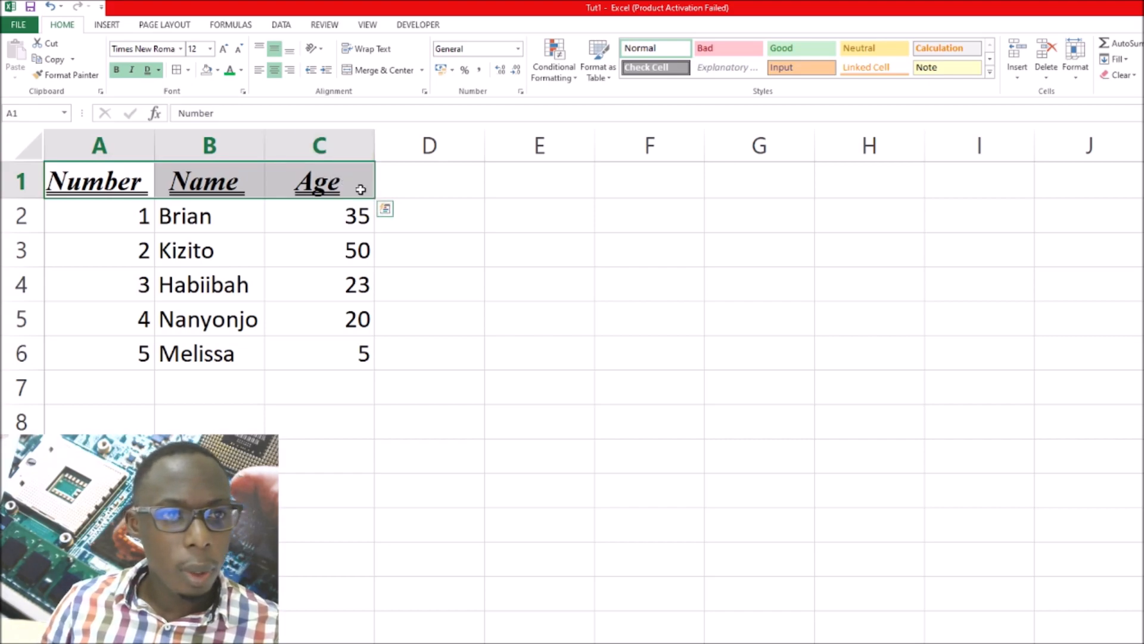
# Color the header text in A1:C1 green and give the header cells a light gold fill
pyautogui.click(230, 71)
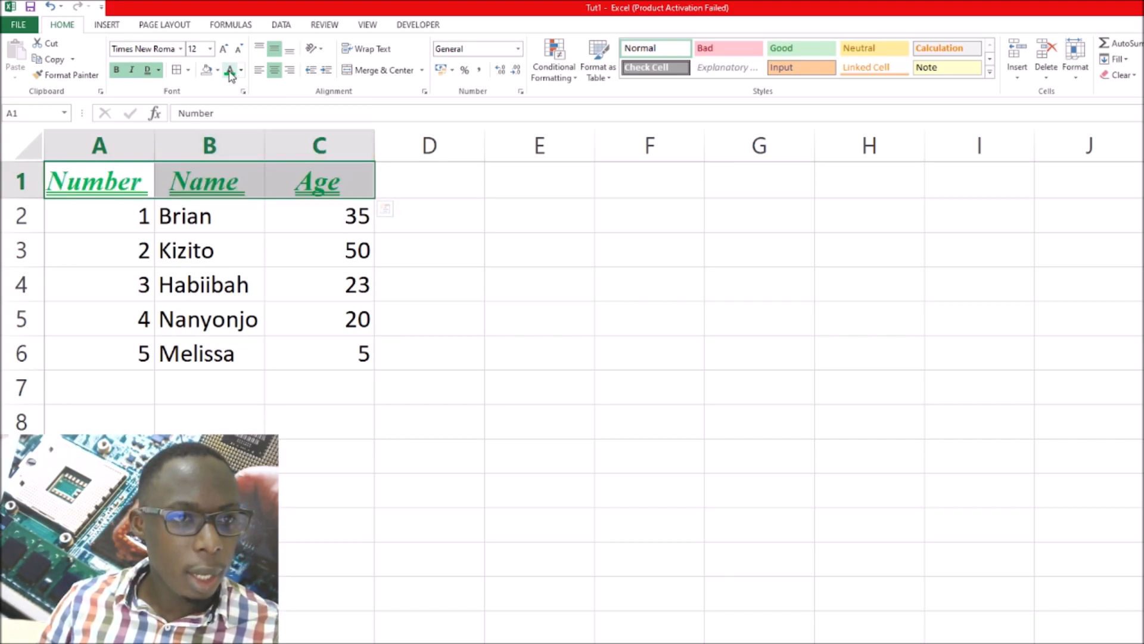
pyautogui.click(218, 71)
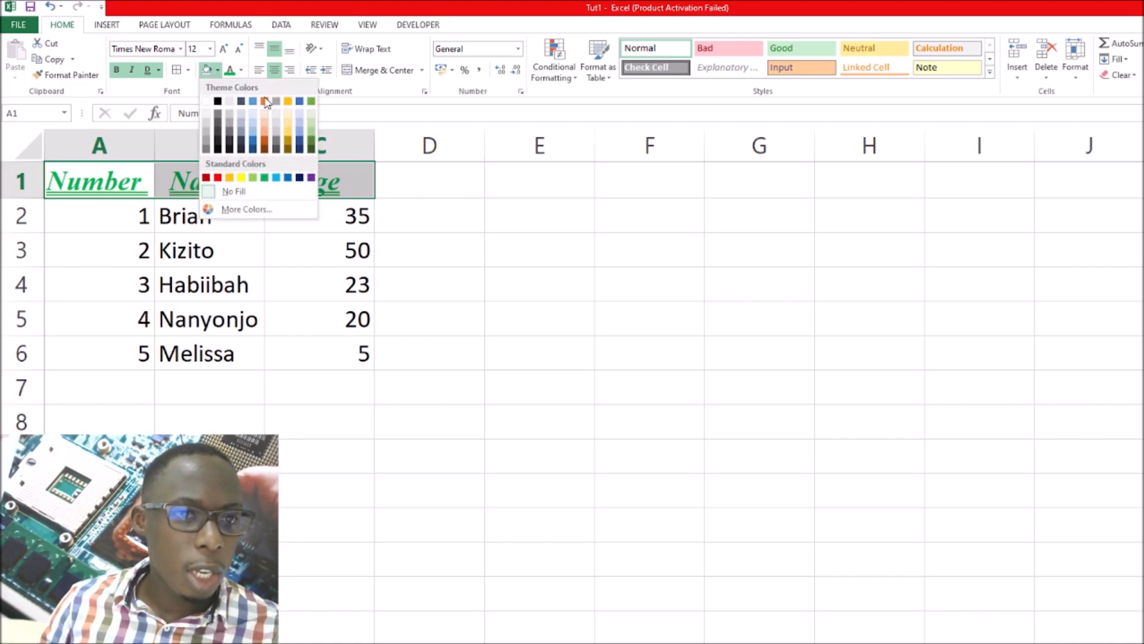
pyautogui.click(287, 130)
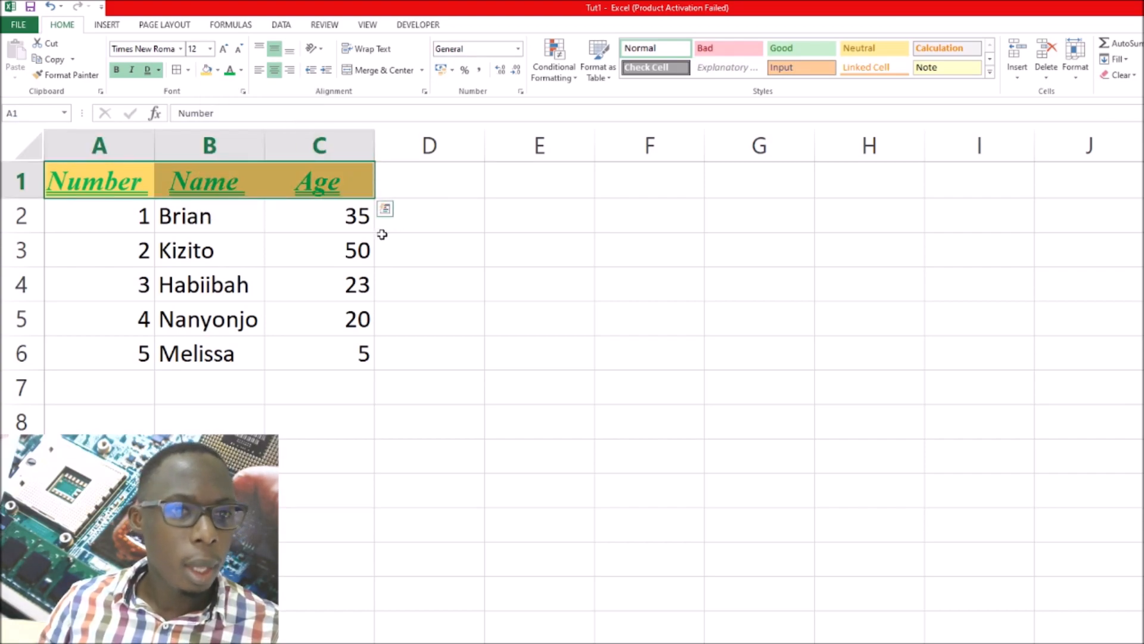
pyautogui.click(420, 236)
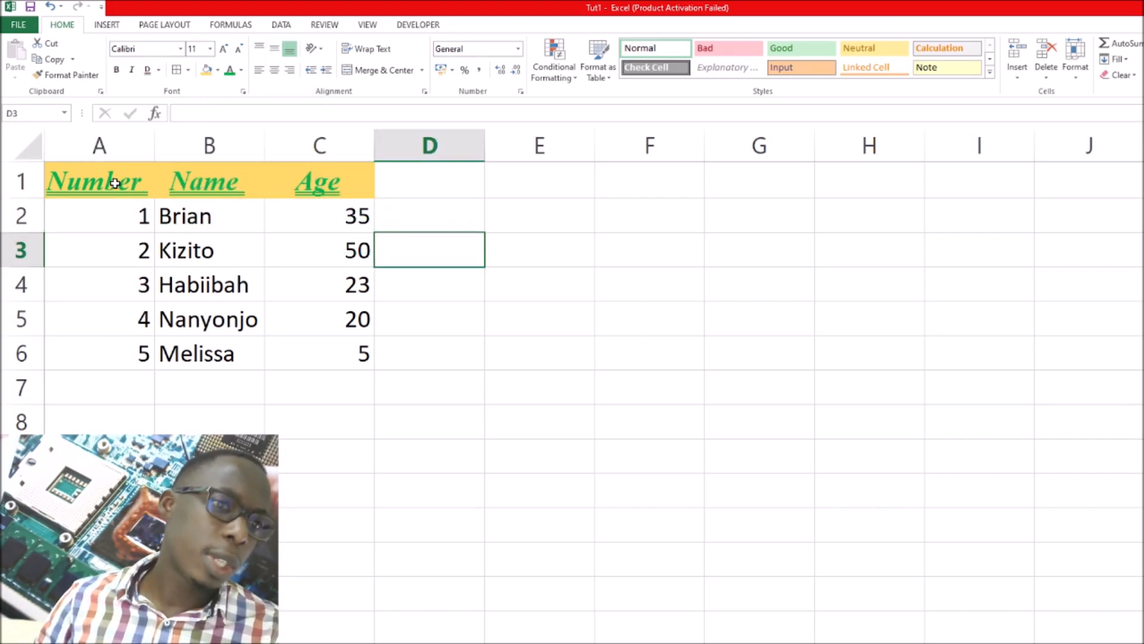
# Select the whole table A1:C6 and apply a Thick Box Border around it
pyautogui.moveTo(98, 177); pyautogui.dragTo(285, 350)
pyautogui.click(66, 180)
pyautogui.moveTo(107, 184); pyautogui.dragTo(281, 187)
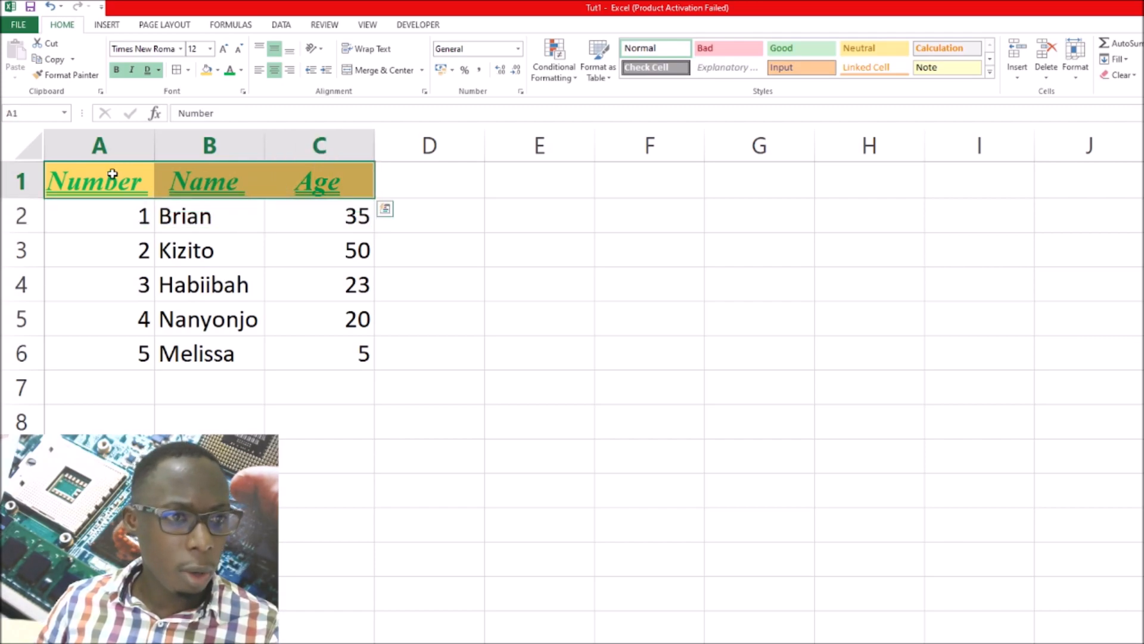
pyautogui.click(109, 177)
pyautogui.moveTo(108, 179); pyautogui.dragTo(320, 350)
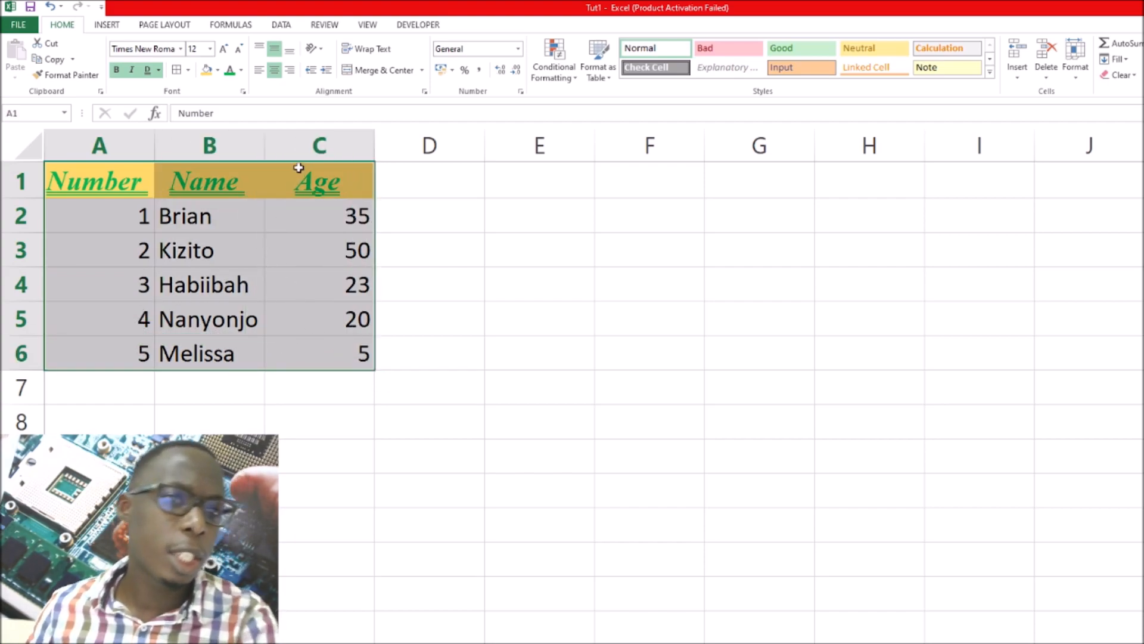
pyautogui.click(188, 70)
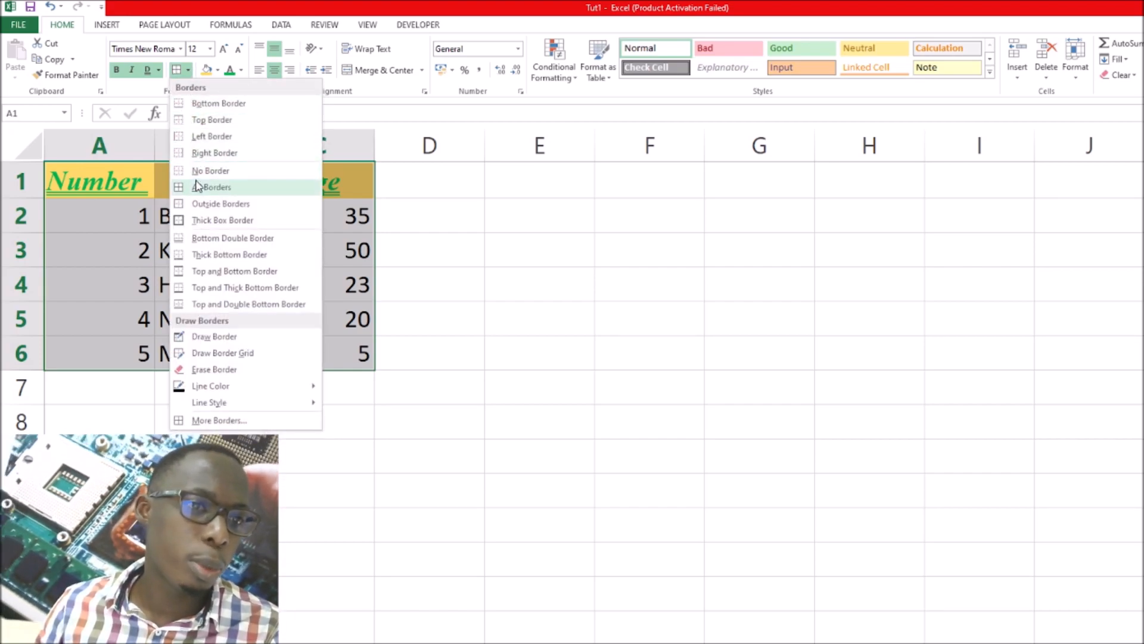
pyautogui.click(197, 220)
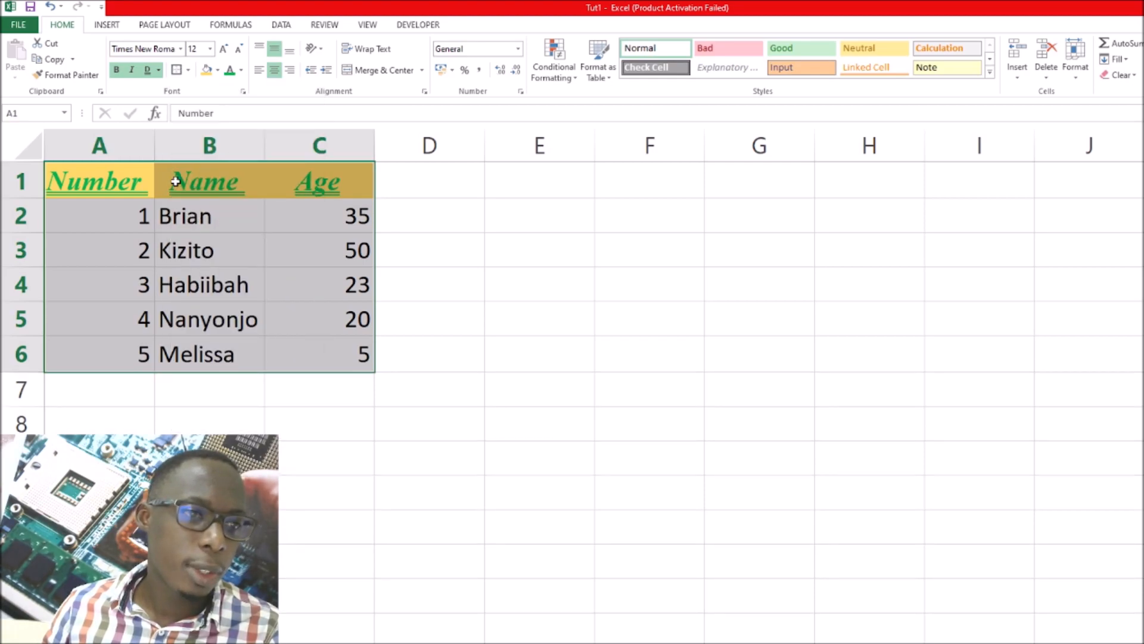
# In the detailed border settings for A1:C6, set a thick red line on all four outer edges
pyautogui.click(189, 70)
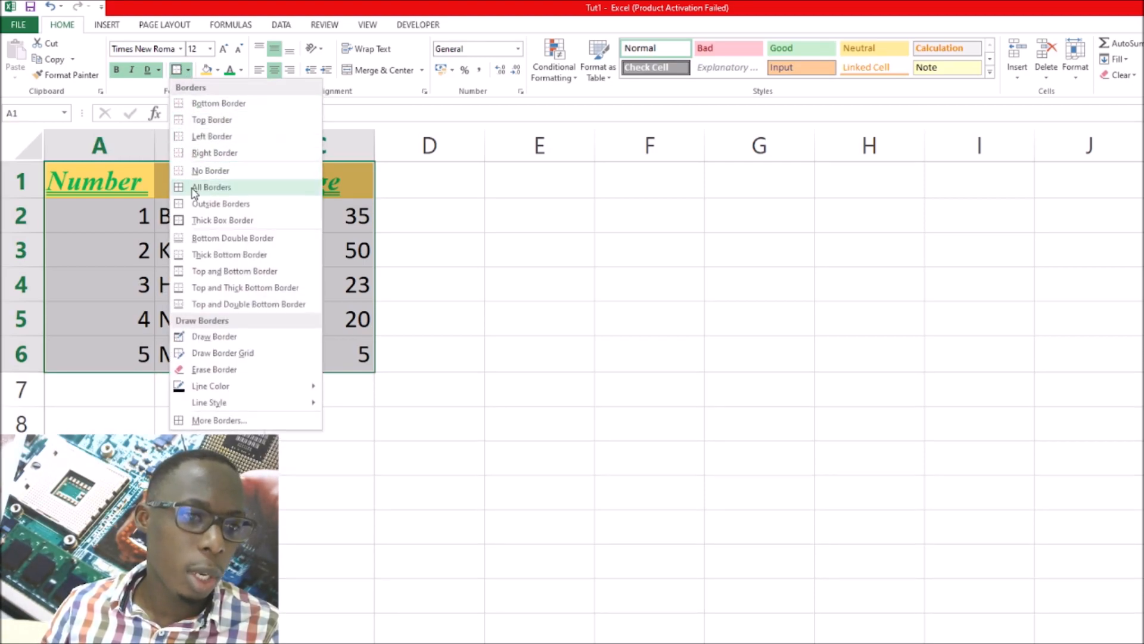
pyautogui.click(211, 420)
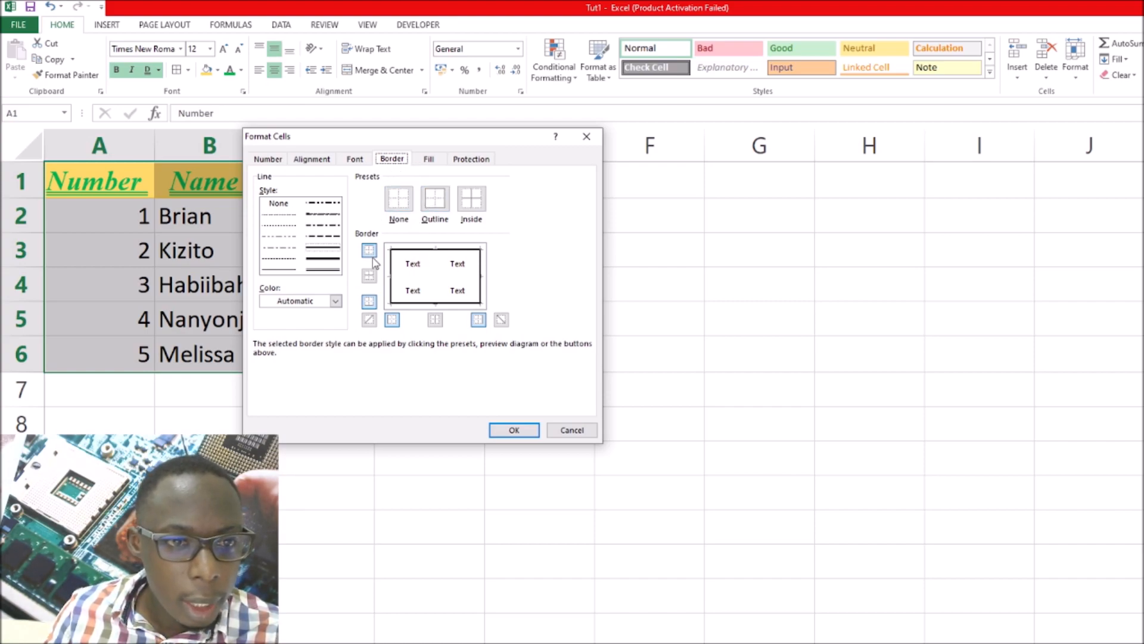
pyautogui.click(332, 264)
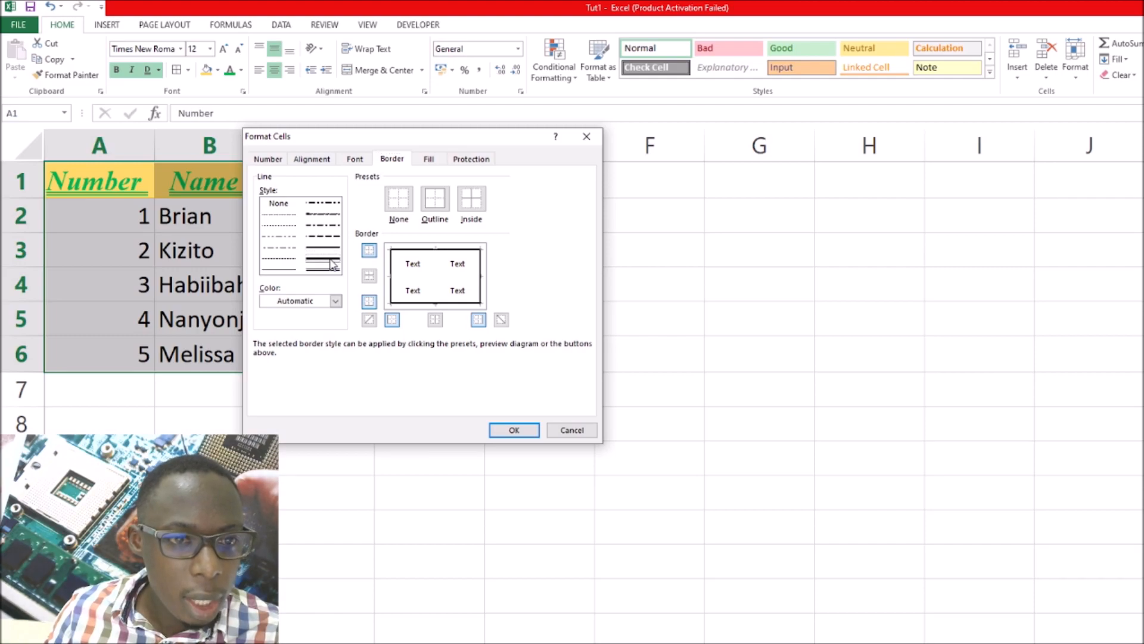
pyautogui.click(338, 302)
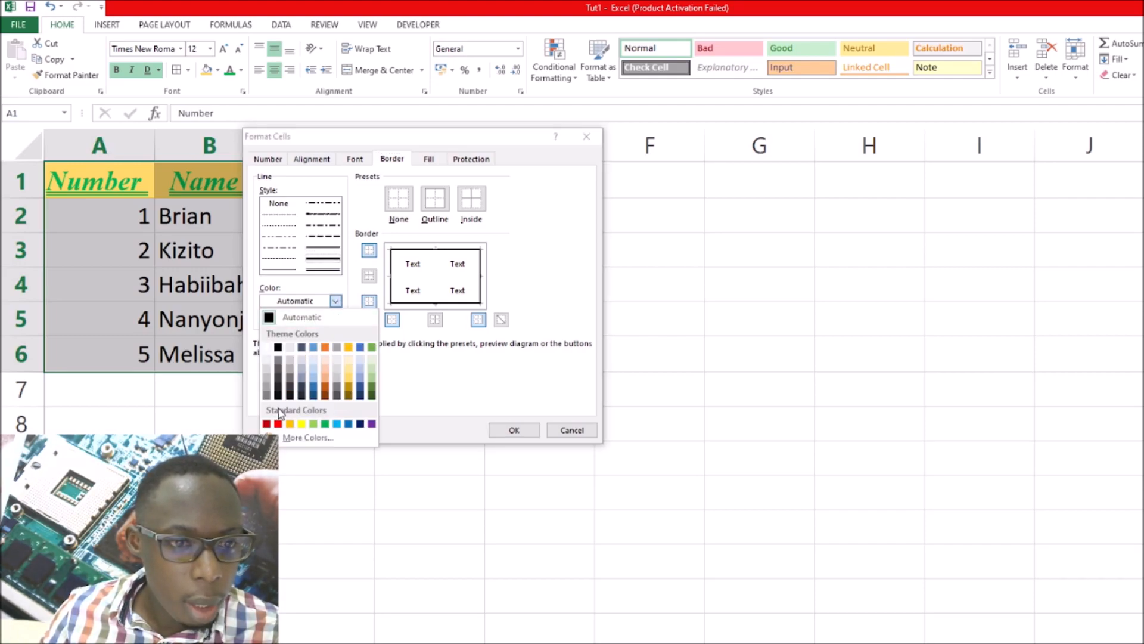
pyautogui.click(278, 424)
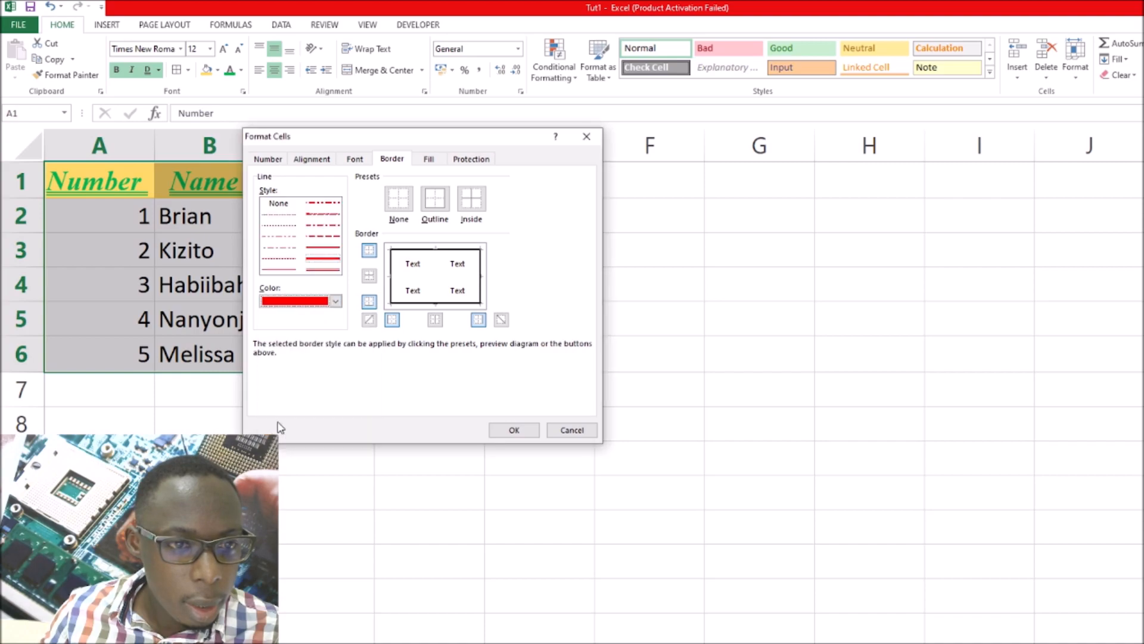
pyautogui.click(369, 253)
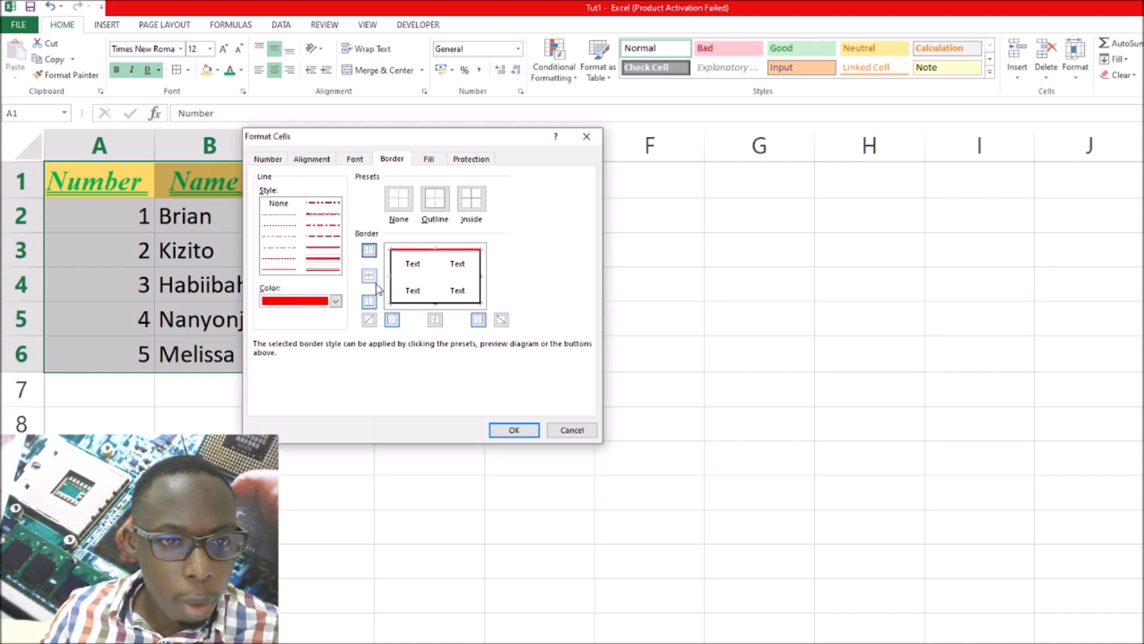
pyautogui.click(391, 321)
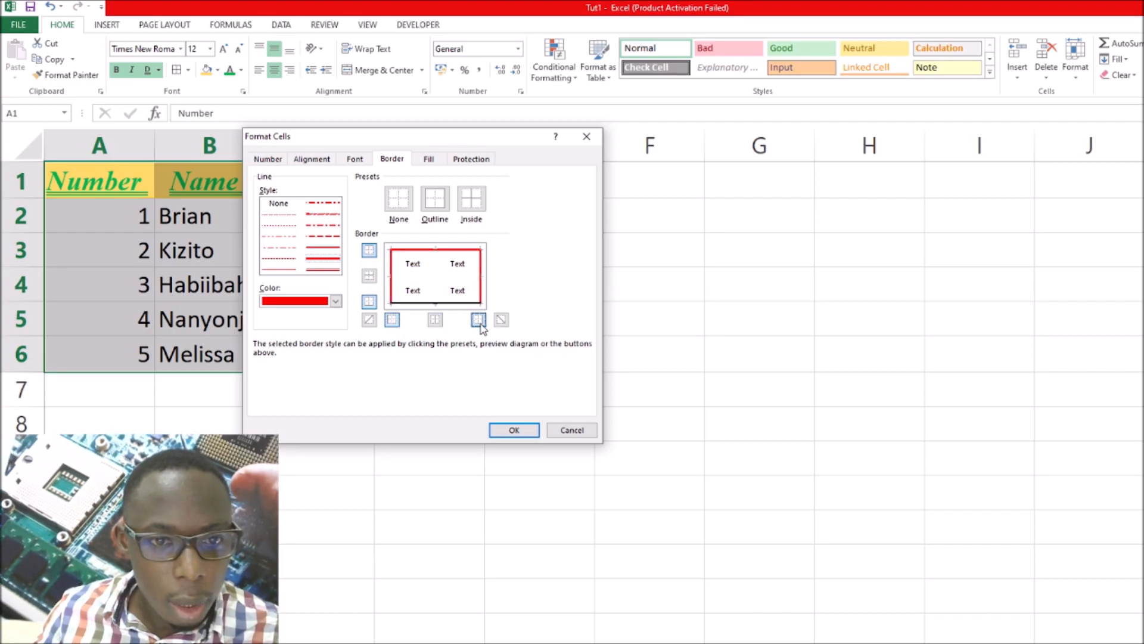
pyautogui.click(372, 302)
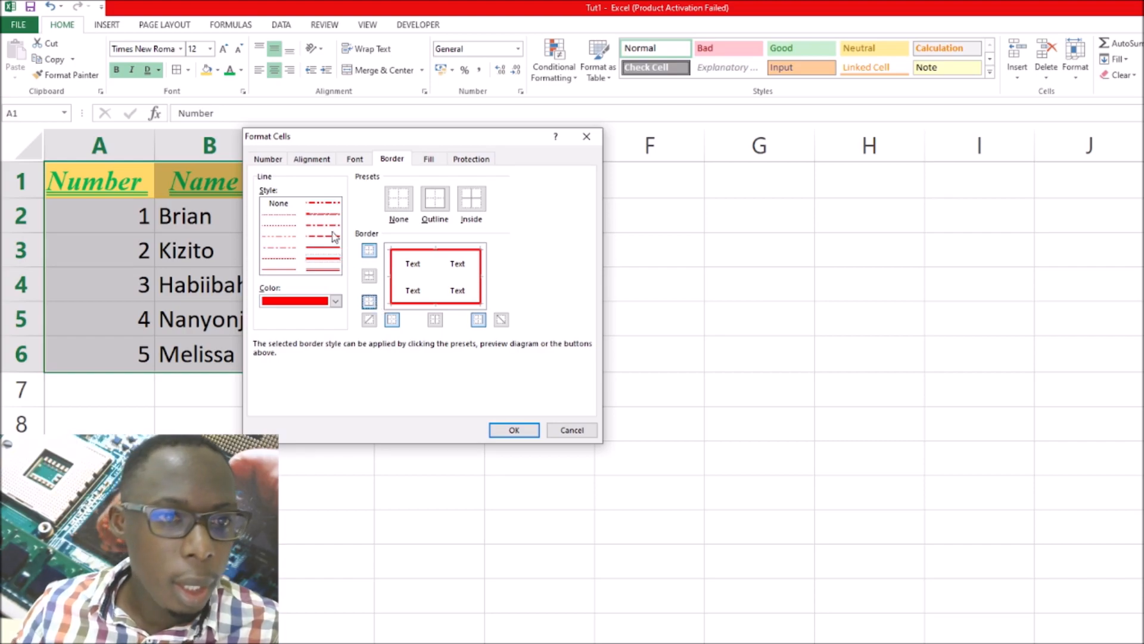
# Add solid inside horizontal and vertical borders in the Automatic color to the table and apply the border settings
pyautogui.click(337, 301)
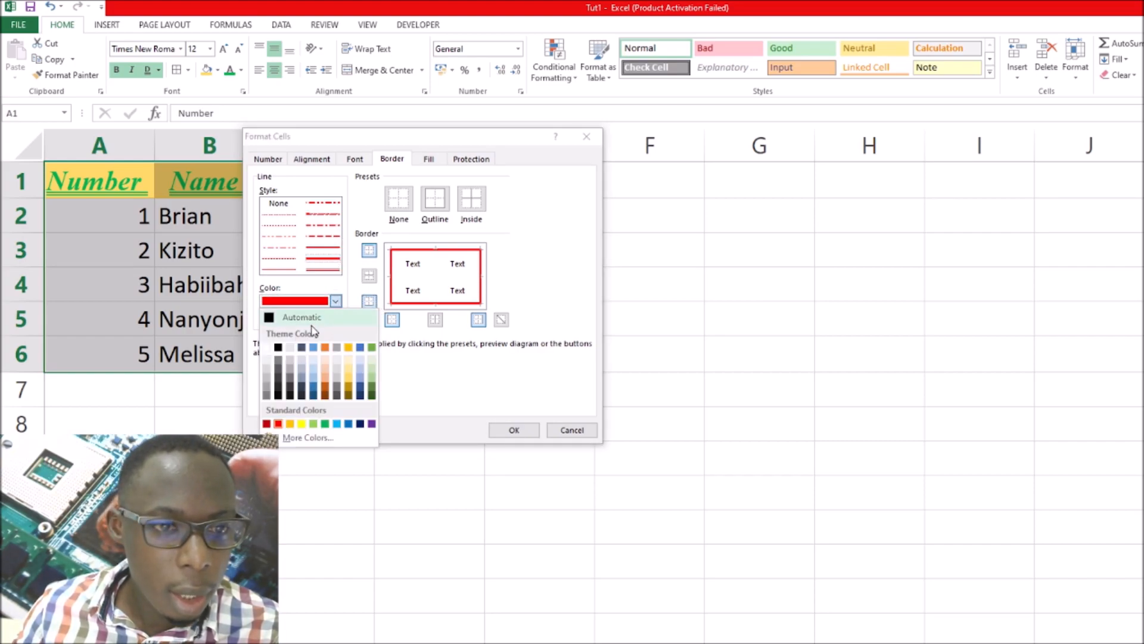
pyautogui.click(271, 317)
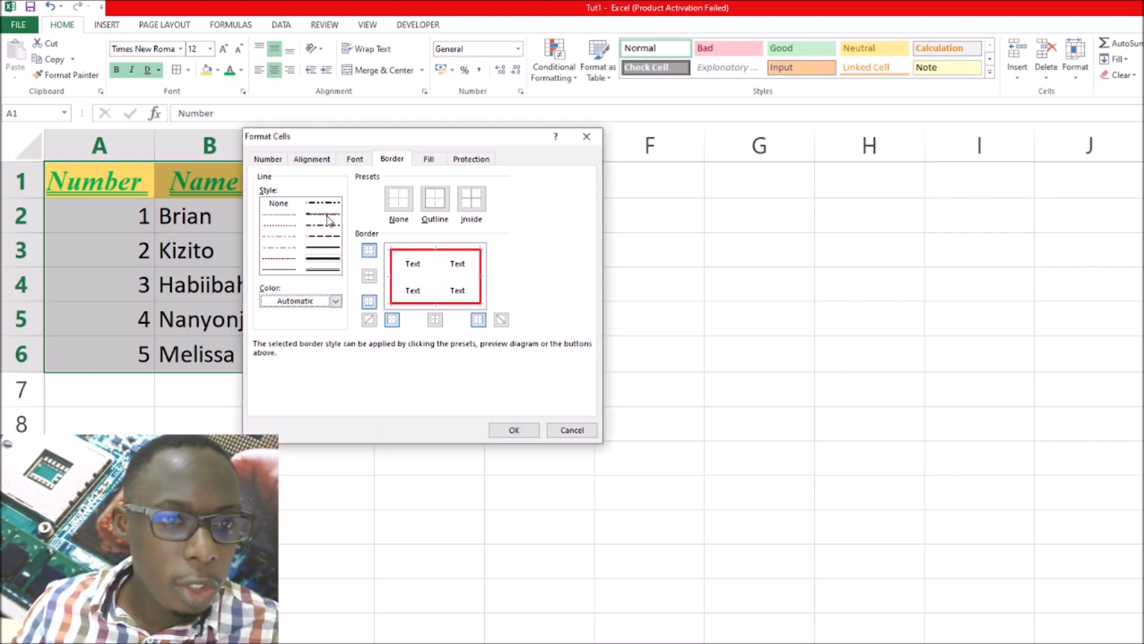
pyautogui.click(327, 253)
pyautogui.click(370, 276)
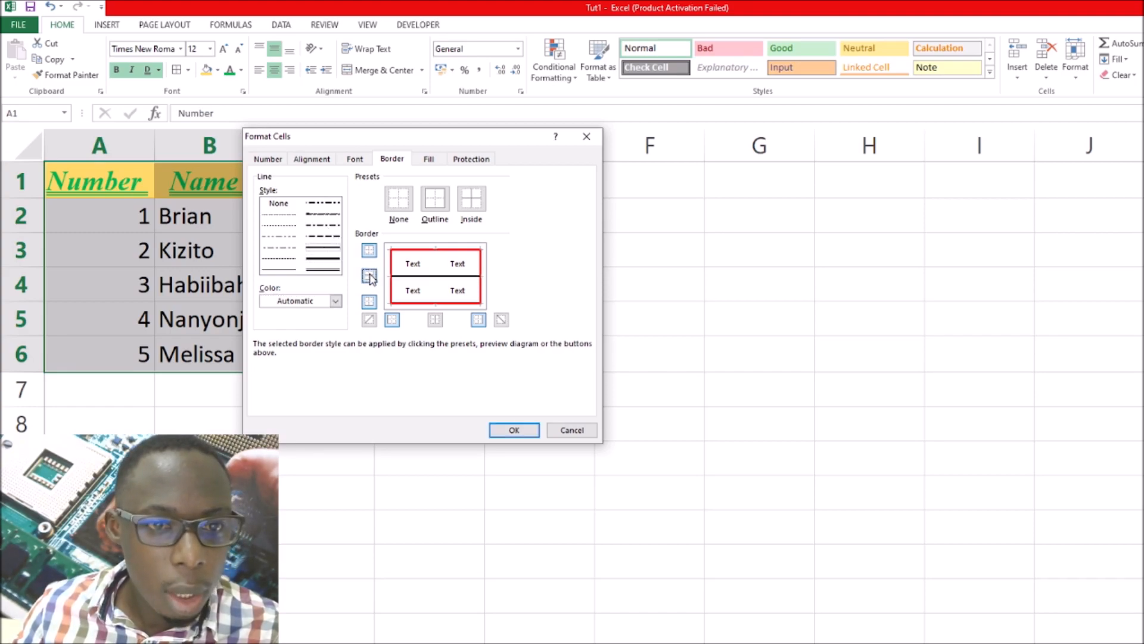
pyautogui.click(436, 320)
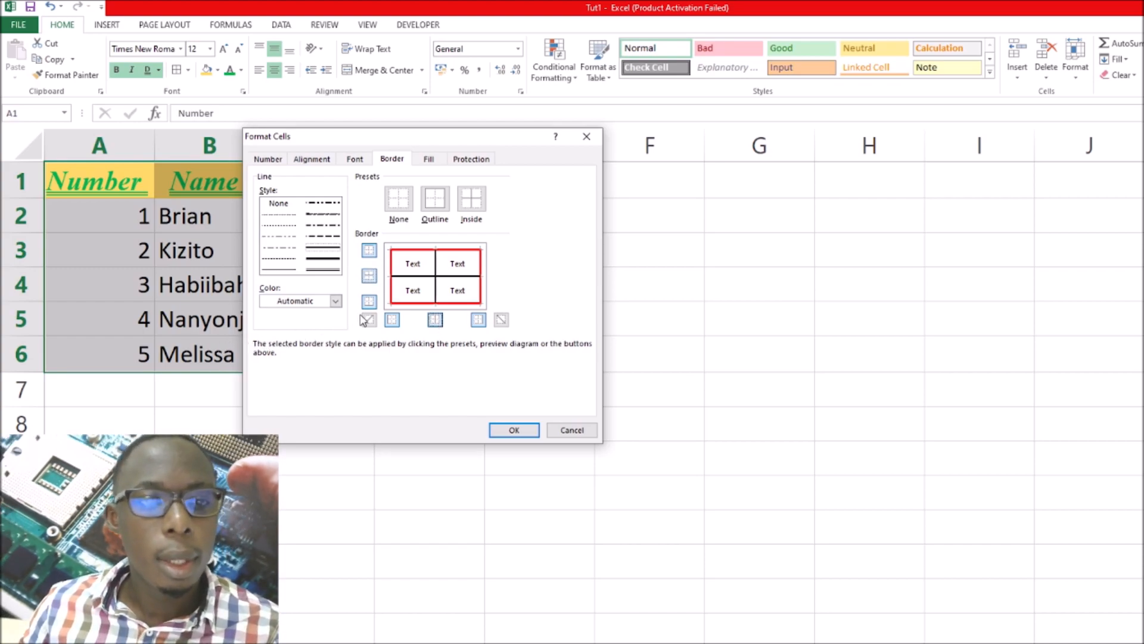
pyautogui.click(528, 434)
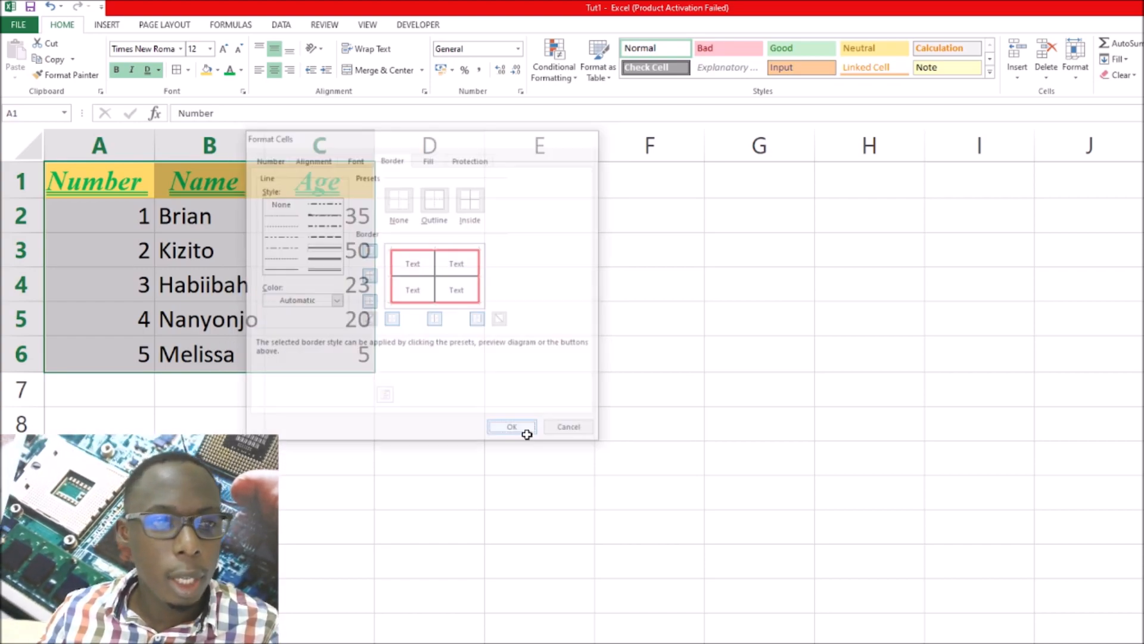
pyautogui.click(435, 367)
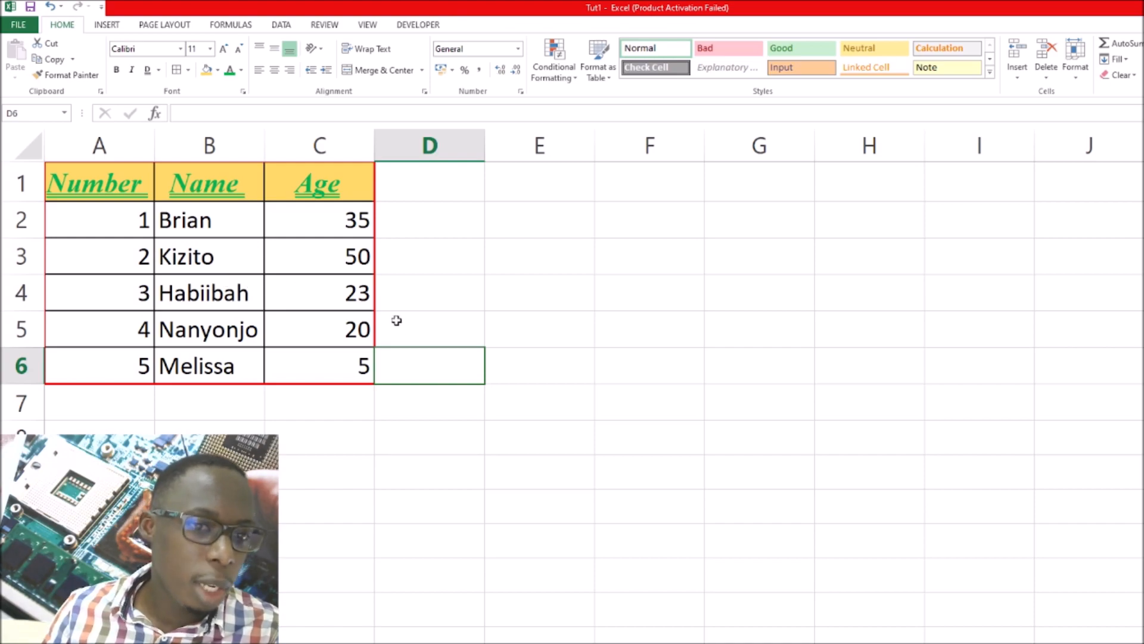
pyautogui.click(549, 426)
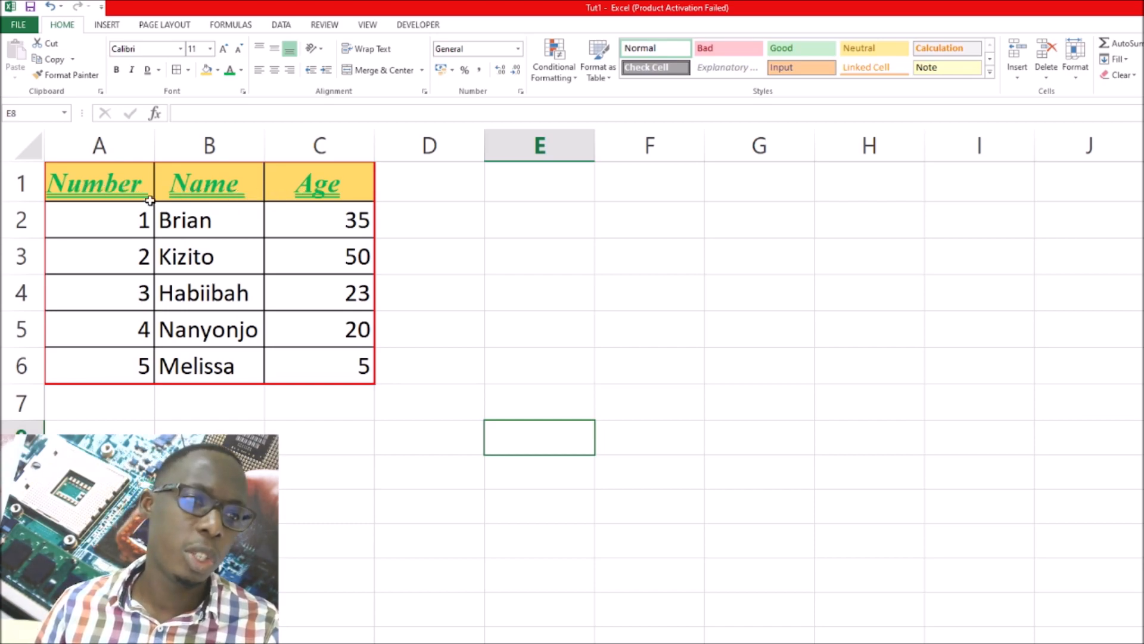
# Insert a blank row above the header row and select its cells A1:C1
pyautogui.click(22, 183)
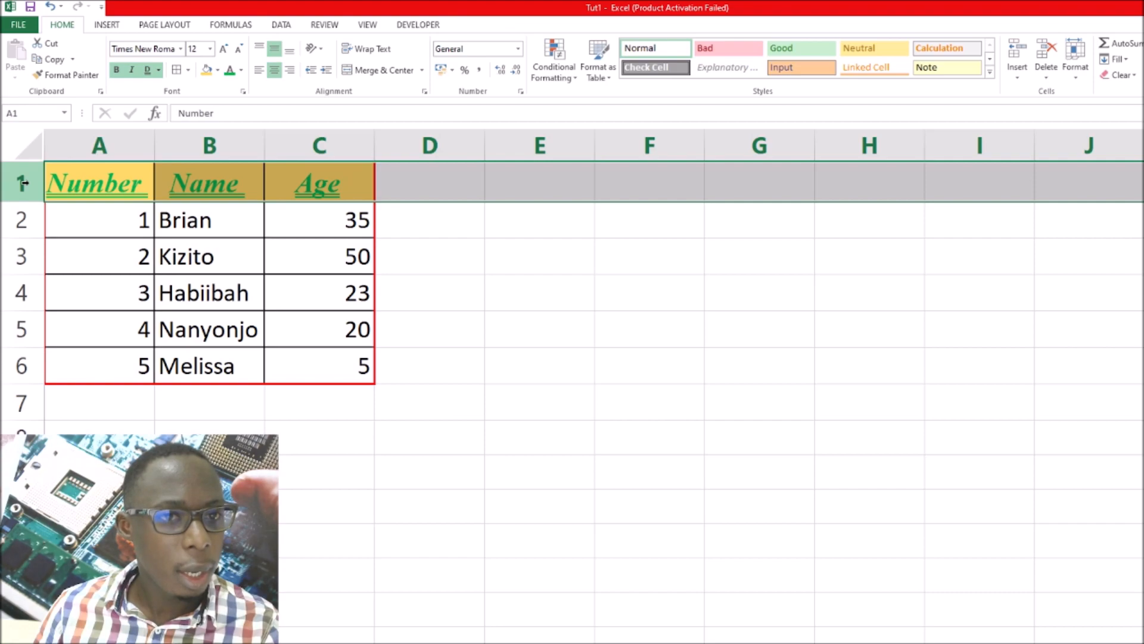
pyautogui.rightClick(24, 184)
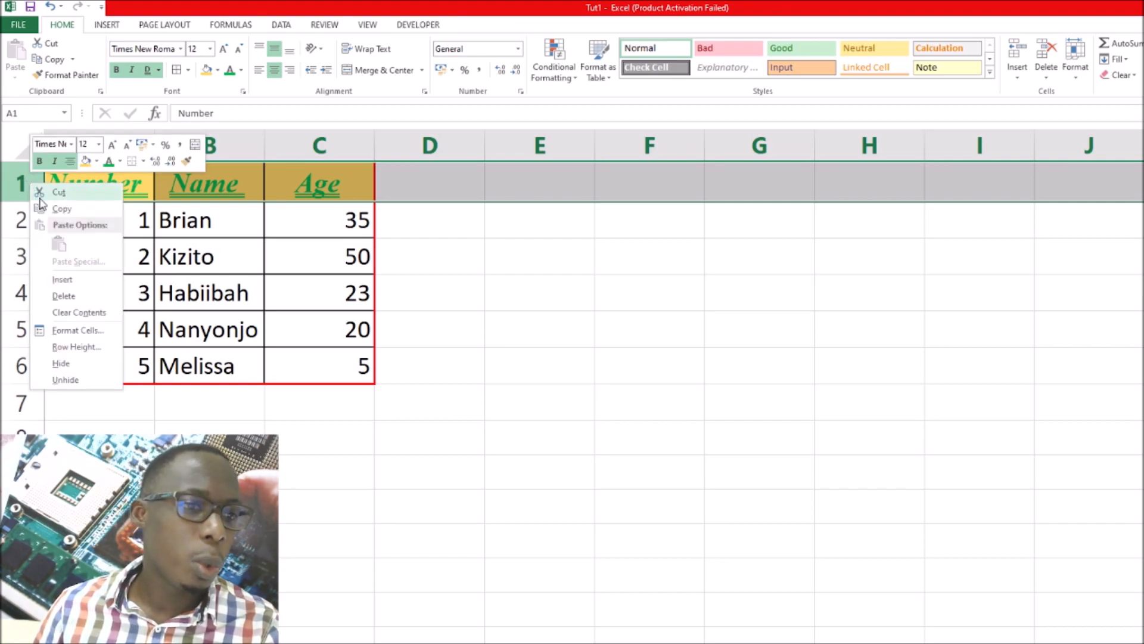
pyautogui.click(63, 280)
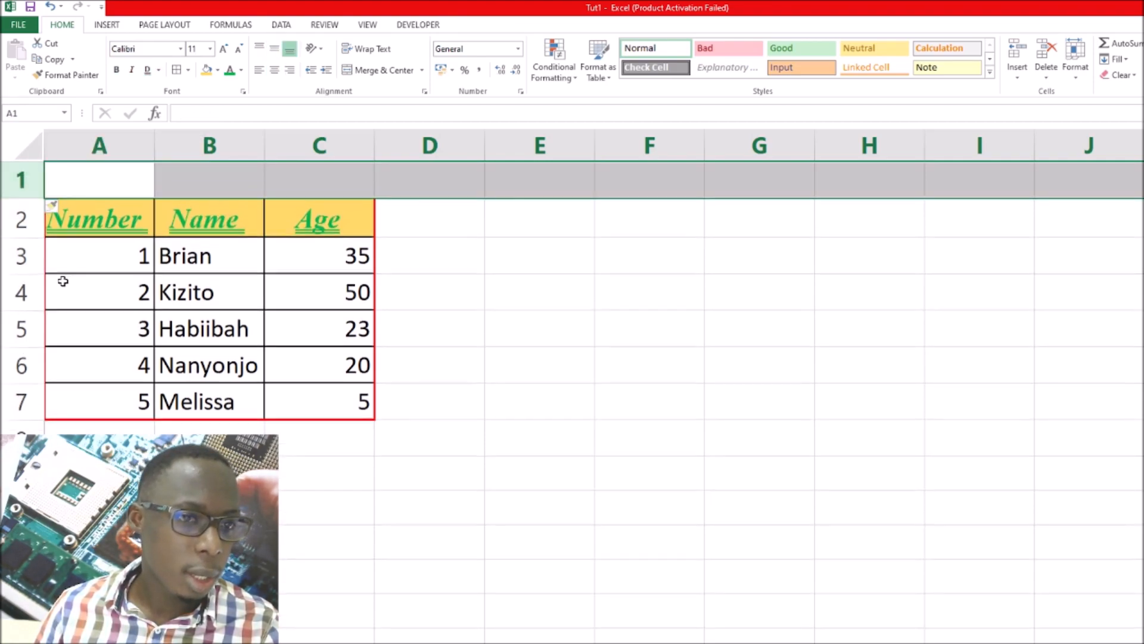
pyautogui.click(108, 187)
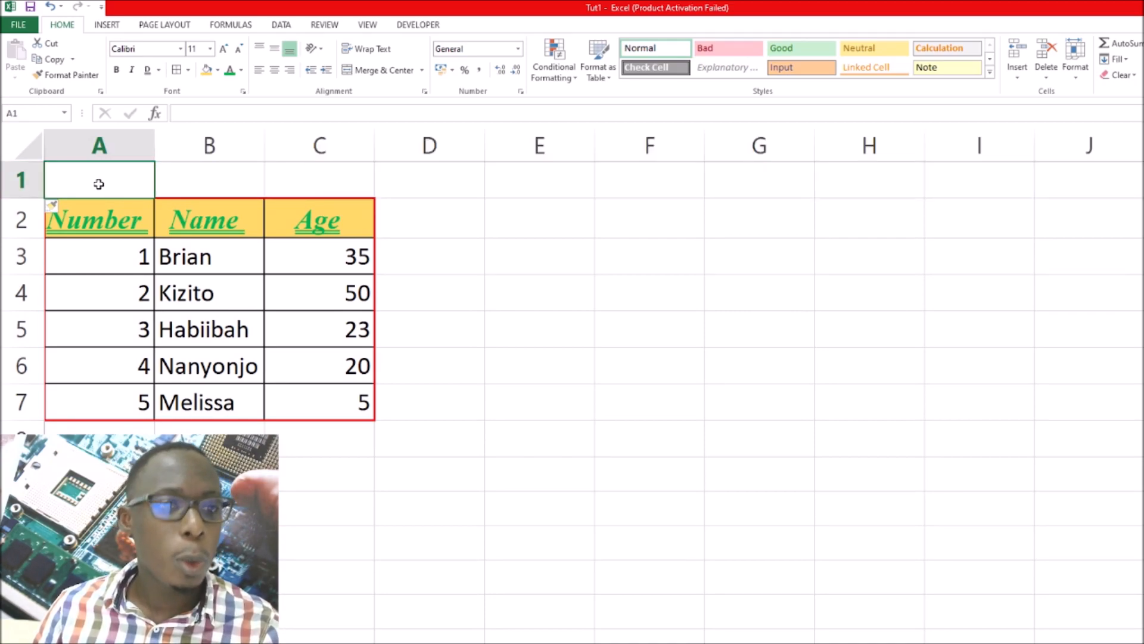
pyautogui.moveTo(99, 184); pyautogui.dragTo(280, 187)
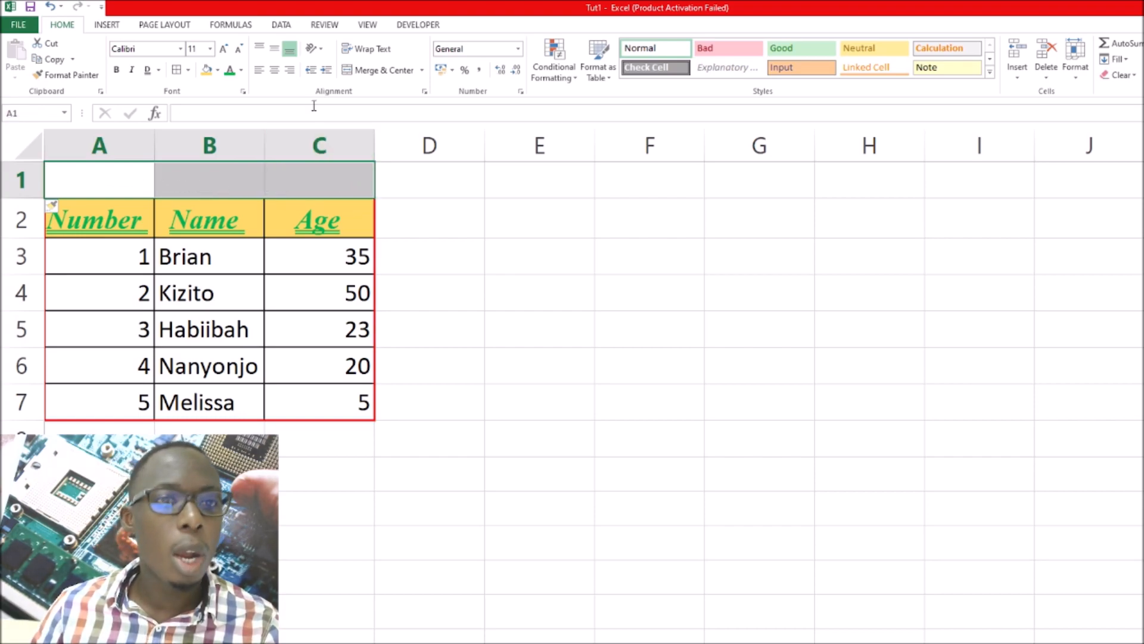
# Merge and center cells A1:C1 and enter the title MY FAMILY in the merged cell
pyautogui.click(379, 72)
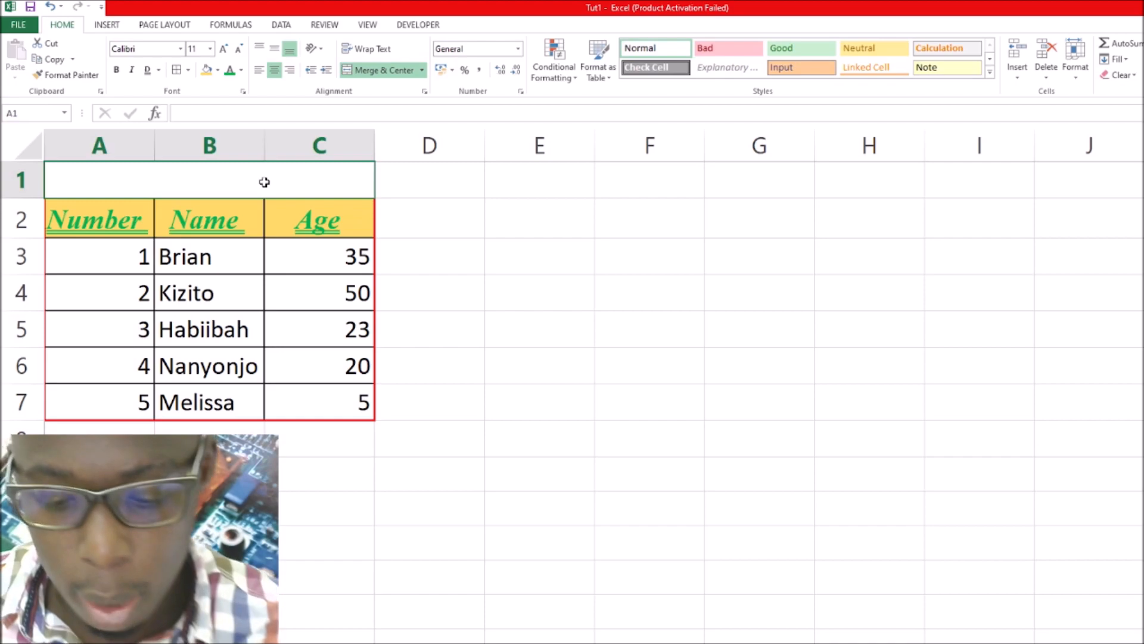
pyautogui.write('MY FAMILY')
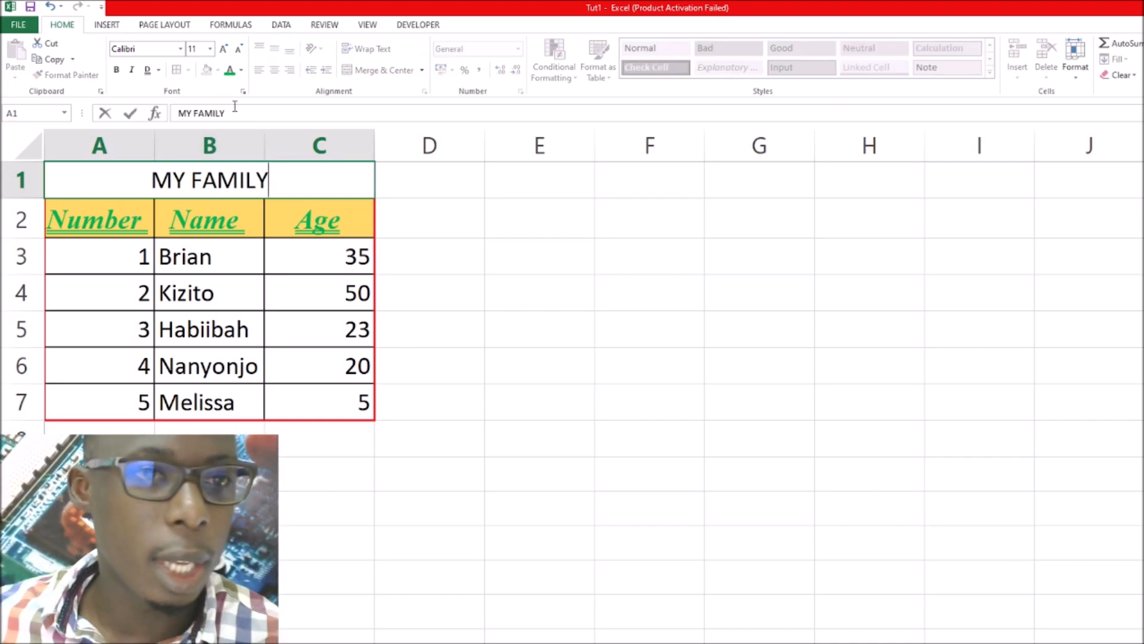
# Try to apply the Stencil font to the title while its cell is still being edited
pyautogui.click(168, 50)
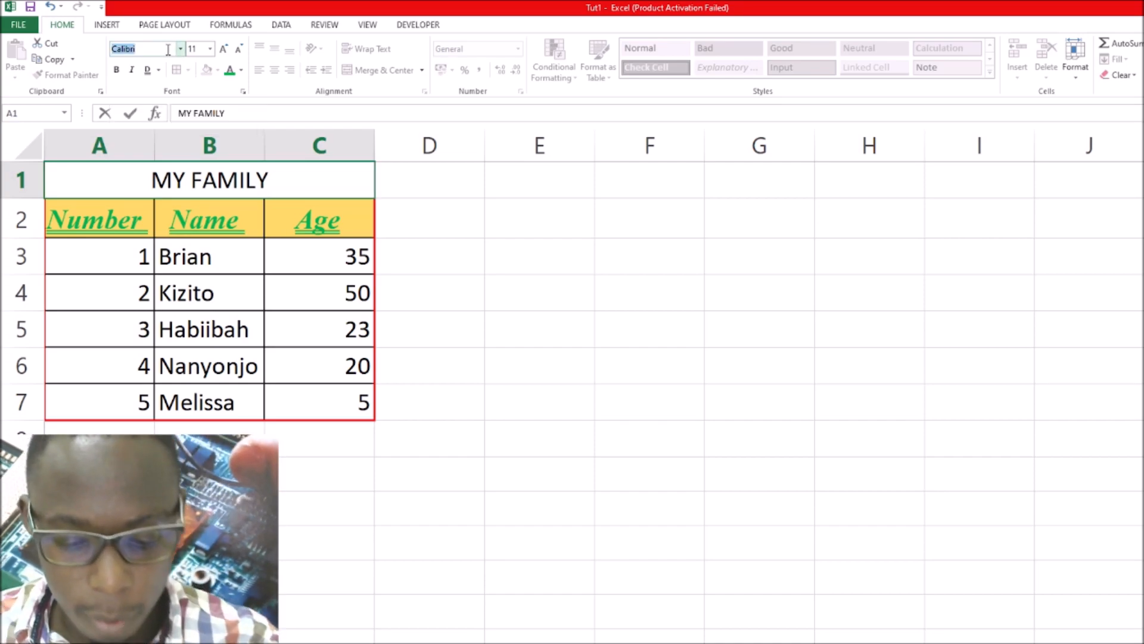
pyautogui.write('Stencil')
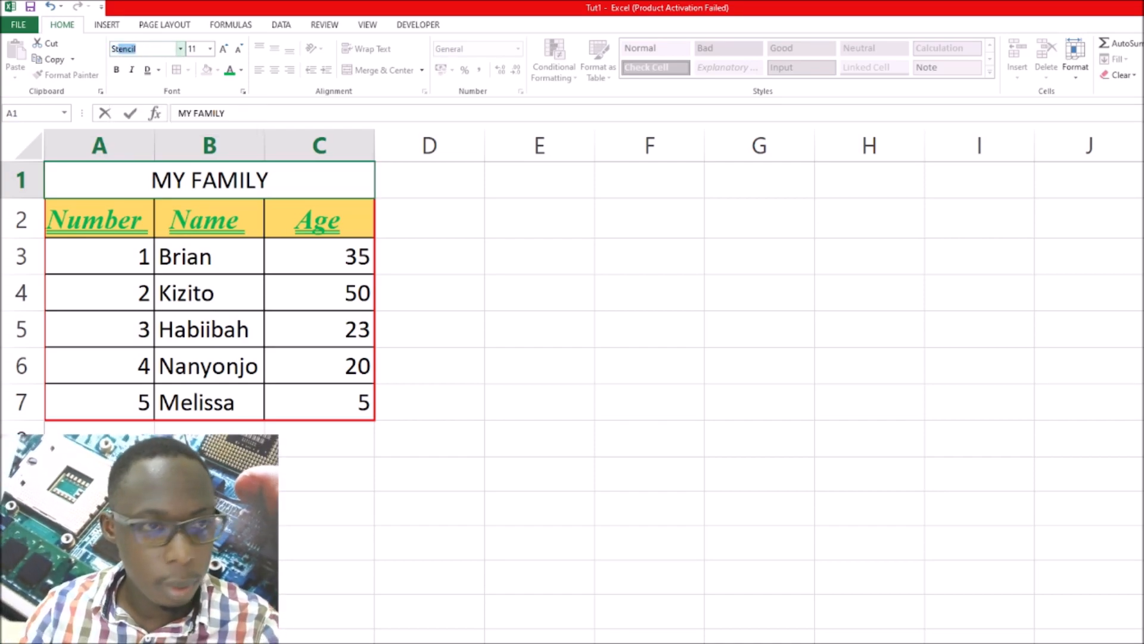
pyautogui.press('Return')
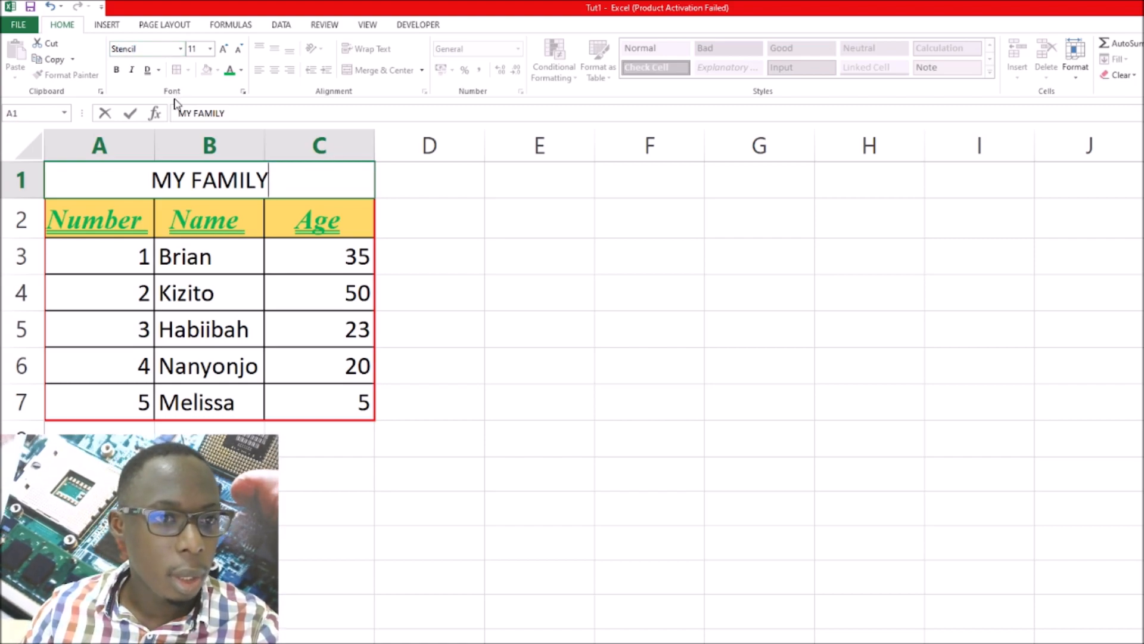
# Commit the title entry, select the merged title cell again and set its font to Stencil
pyautogui.click(442, 222)
pyautogui.click(305, 183)
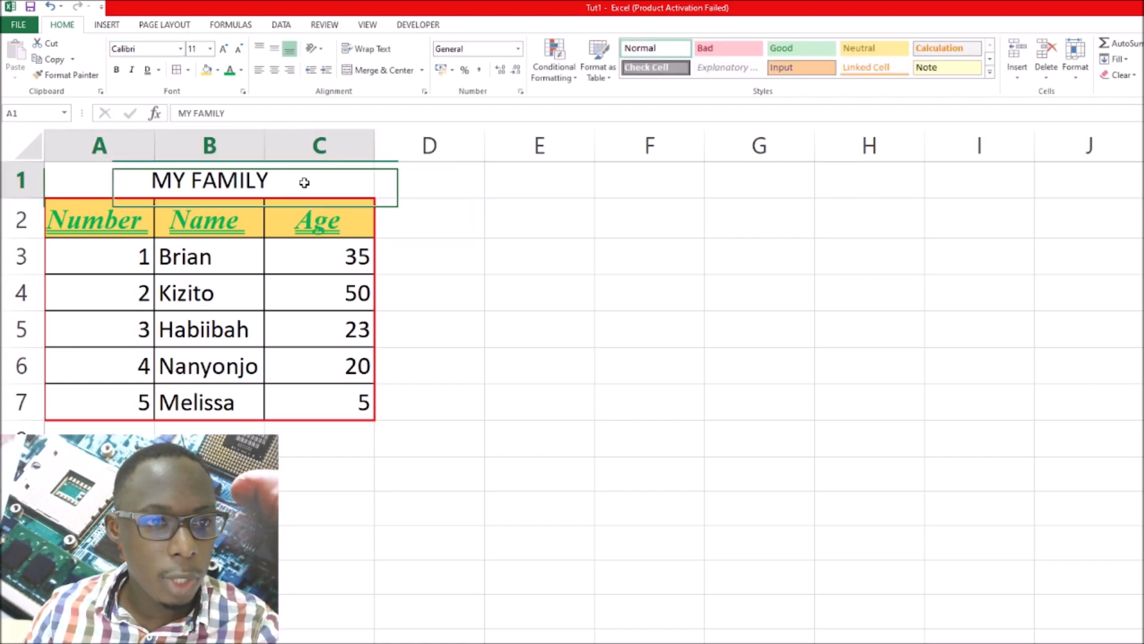
pyautogui.click(145, 49)
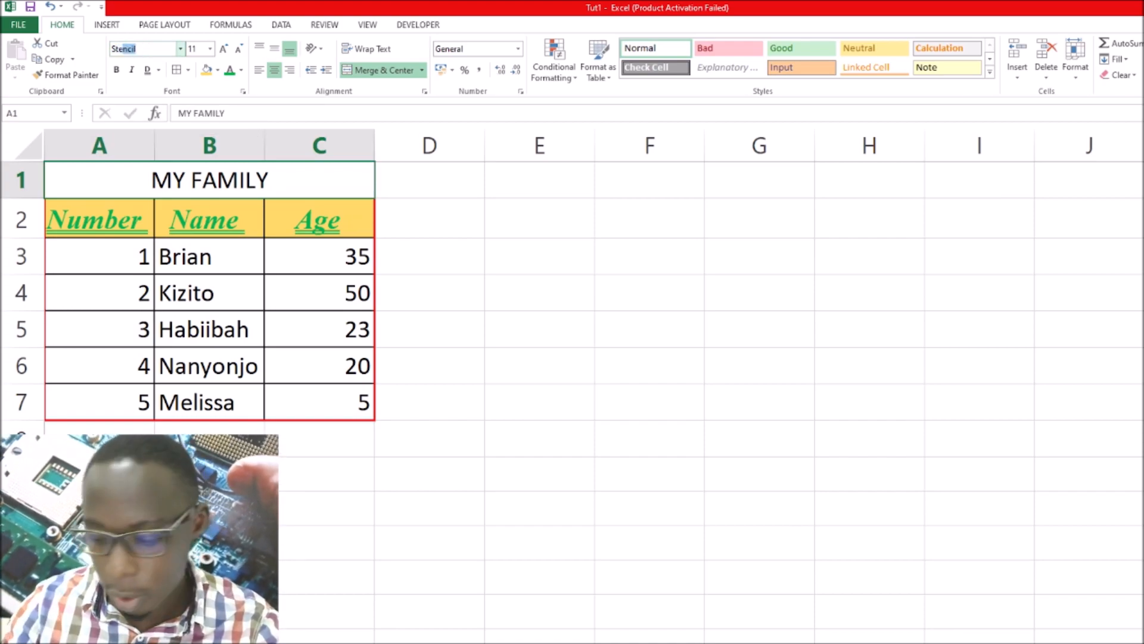
pyautogui.write('Stencil')
pyautogui.press('Return')
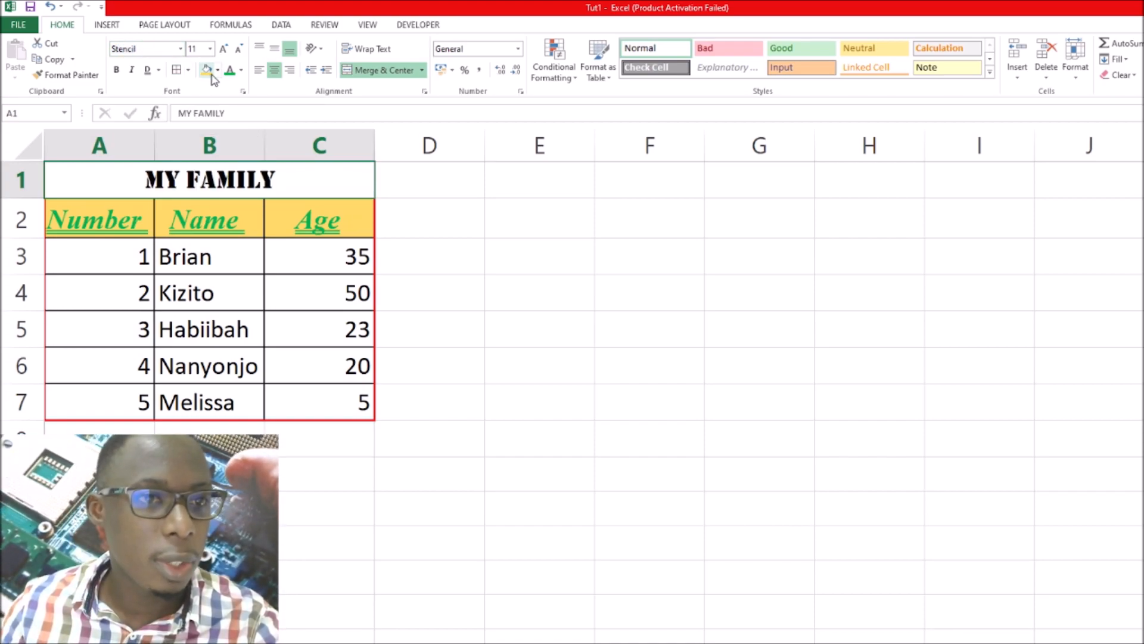
# Color the MY FAMILY title text red and fill its merged cell with light green
pyautogui.click(242, 70)
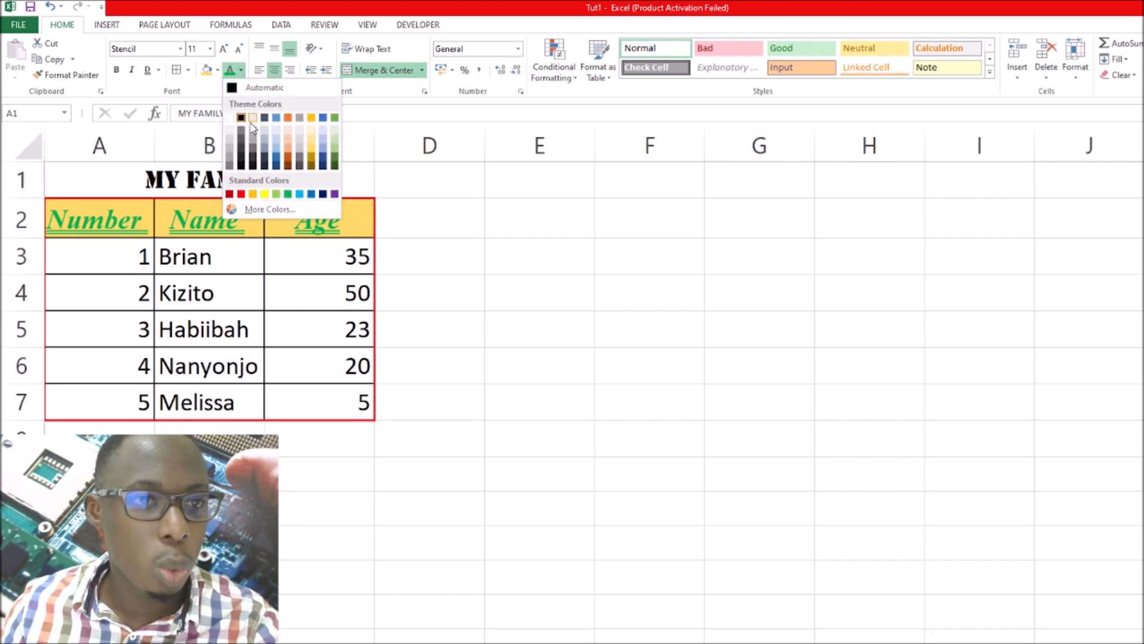
pyautogui.click(242, 194)
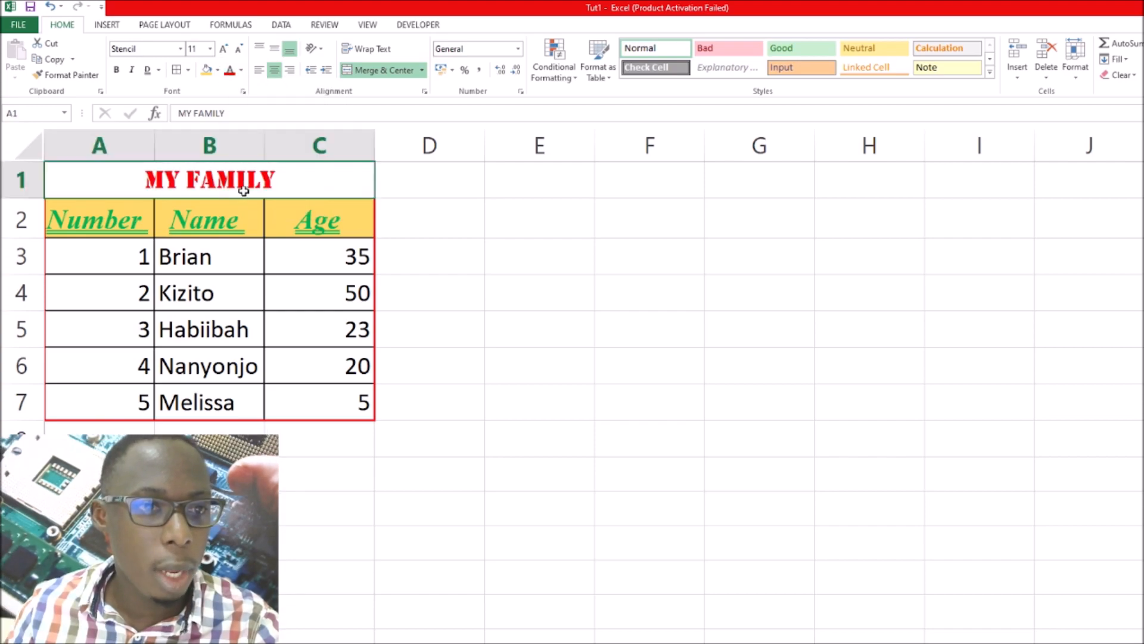
pyautogui.click(219, 71)
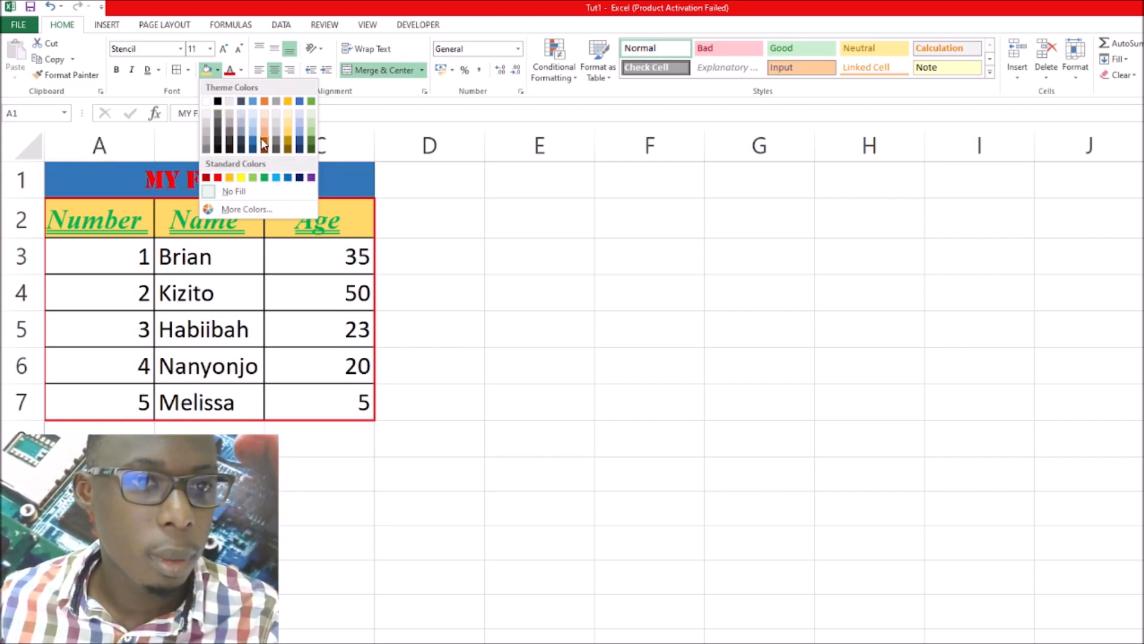
pyautogui.click(308, 133)
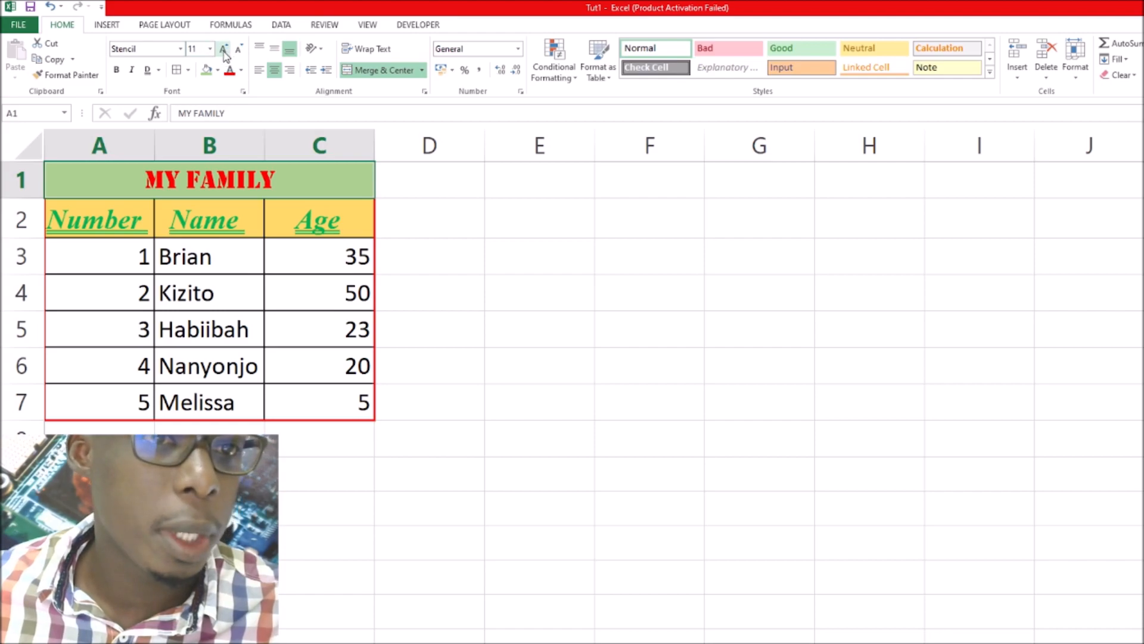
# Set the title's font size to 14 and align it vertically to the middle of its cell
pyautogui.click(203, 50)
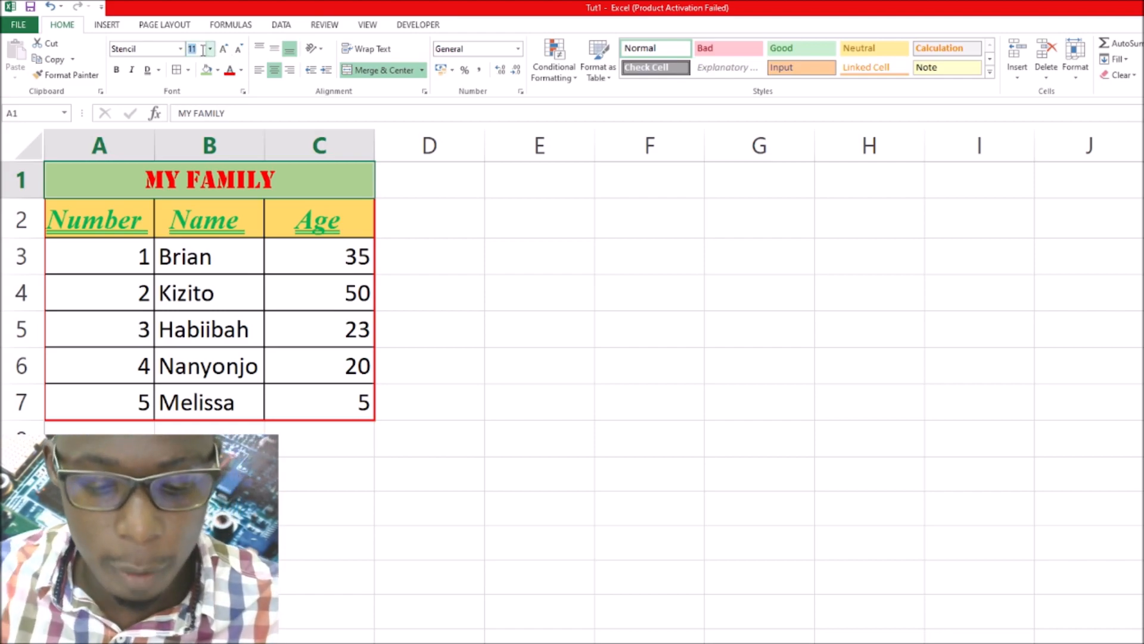
pyautogui.press('Return')
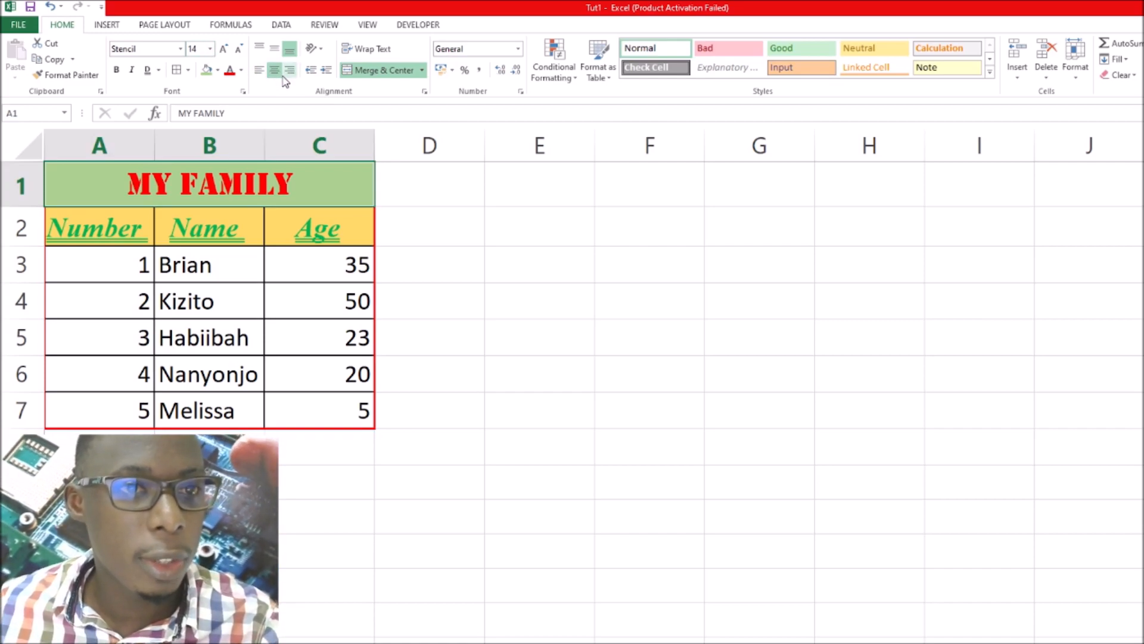
pyautogui.click(272, 52)
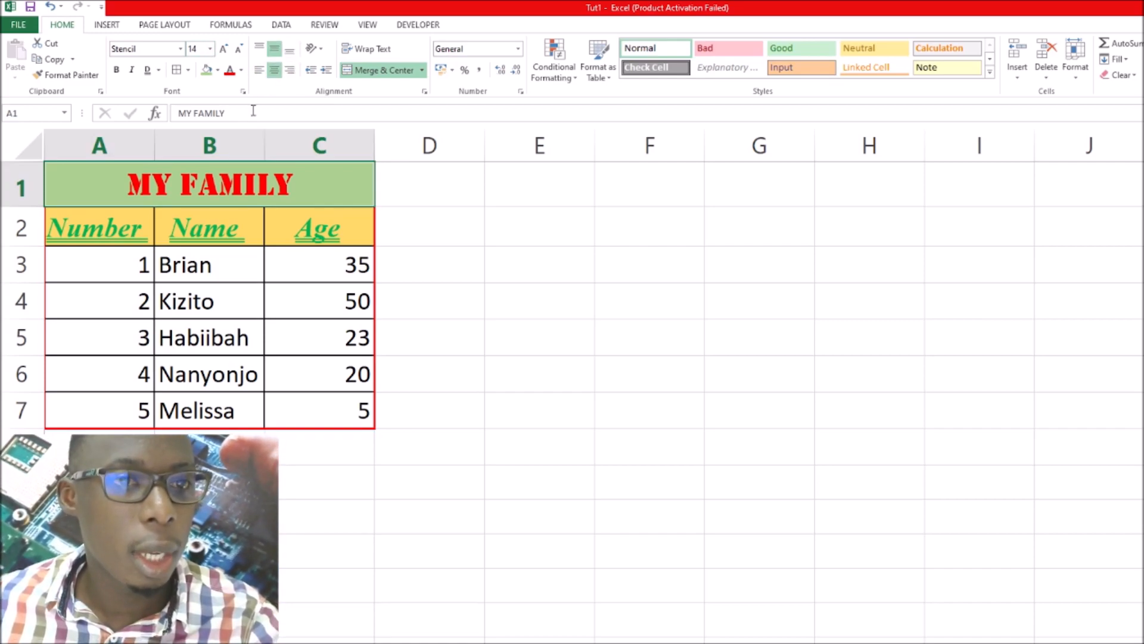
# In the detailed border settings for the title cell, add thick red top, right and left borders and apply them
pyautogui.click(179, 72)
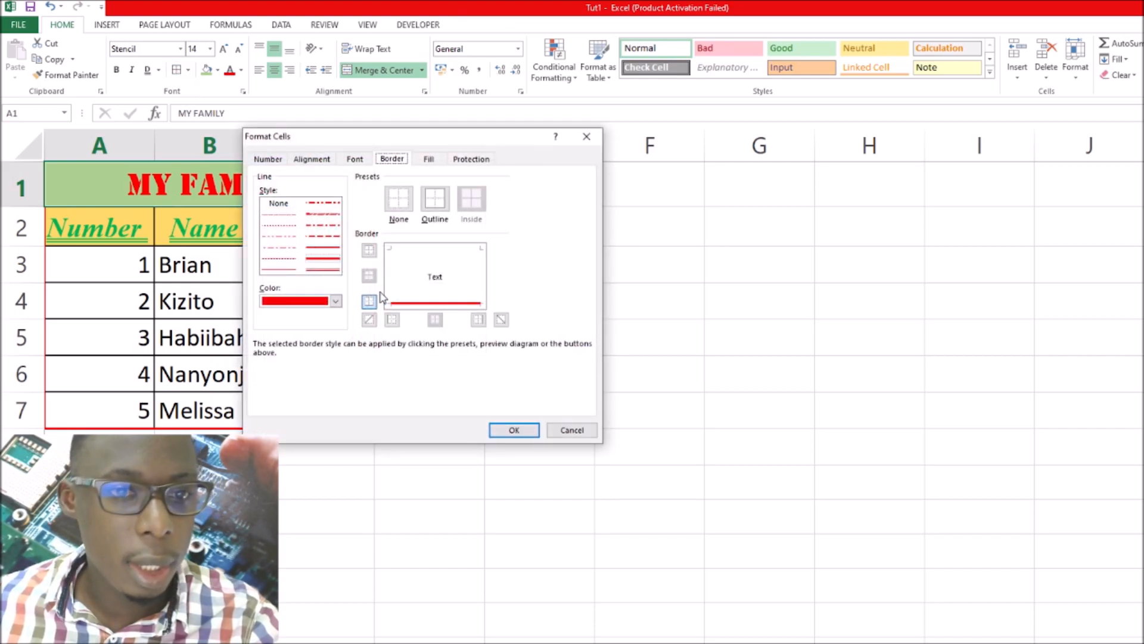
pyautogui.click(369, 250)
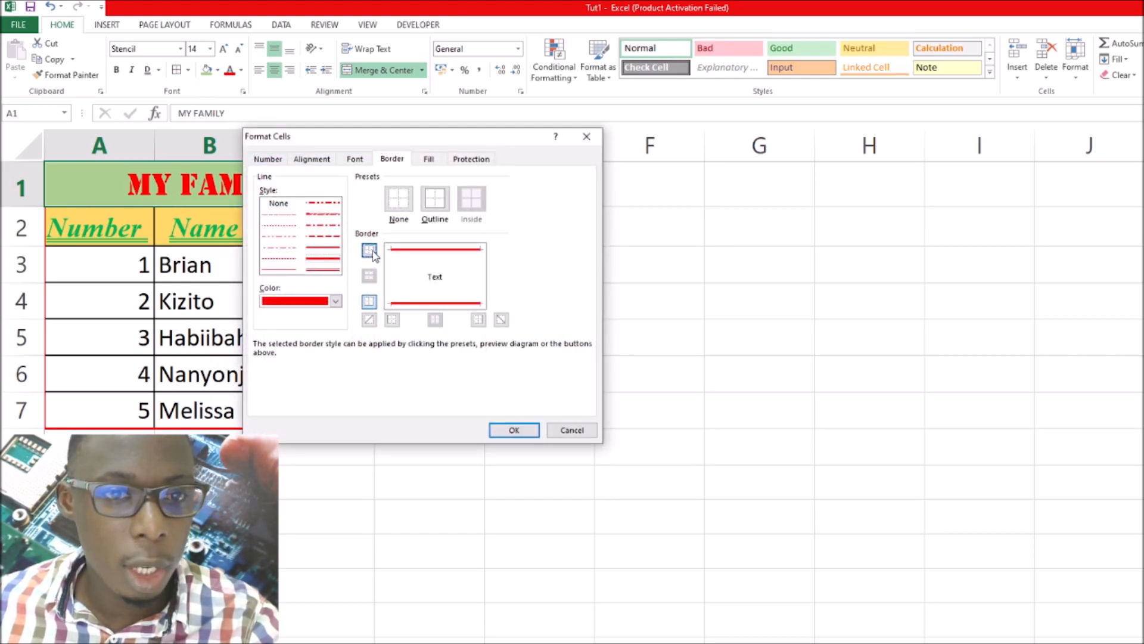
pyautogui.click(478, 320)
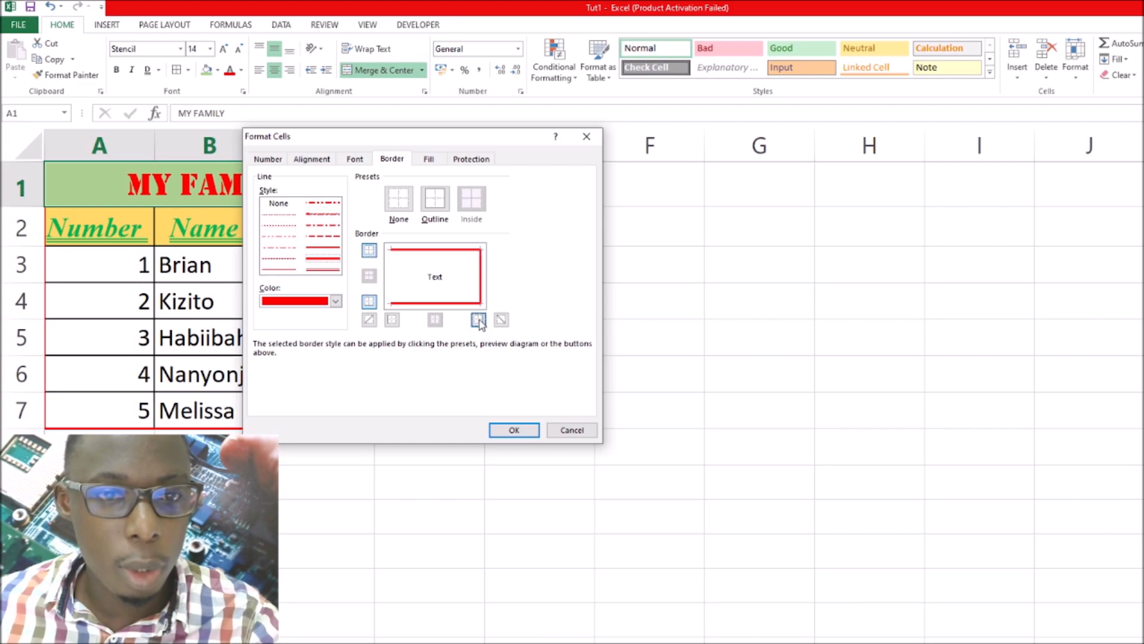
pyautogui.click(392, 320)
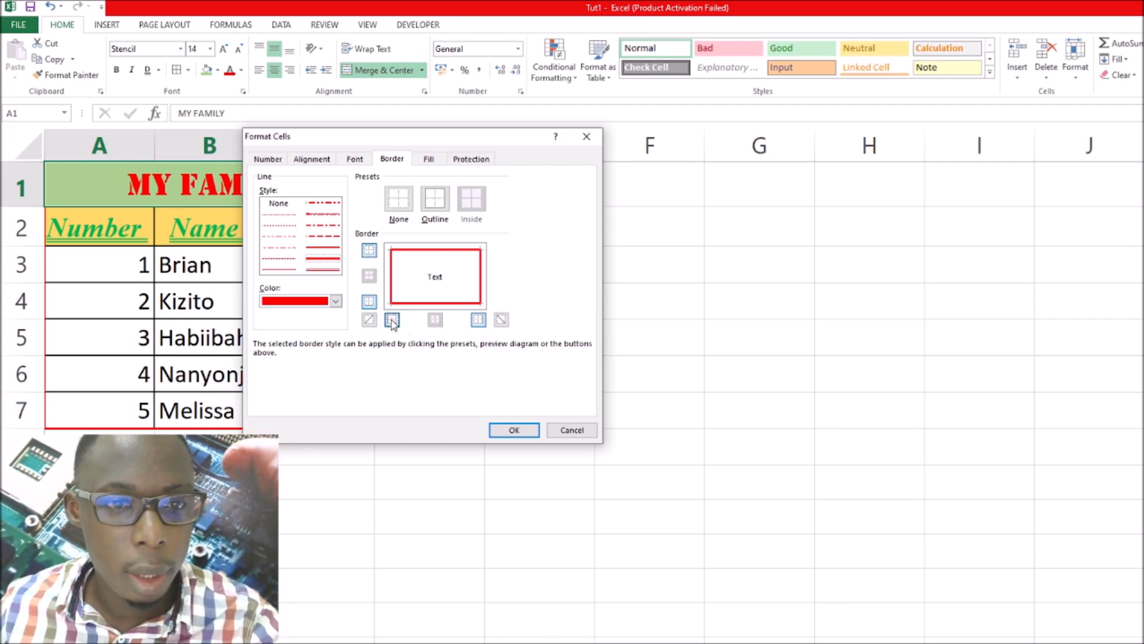
pyautogui.click(515, 430)
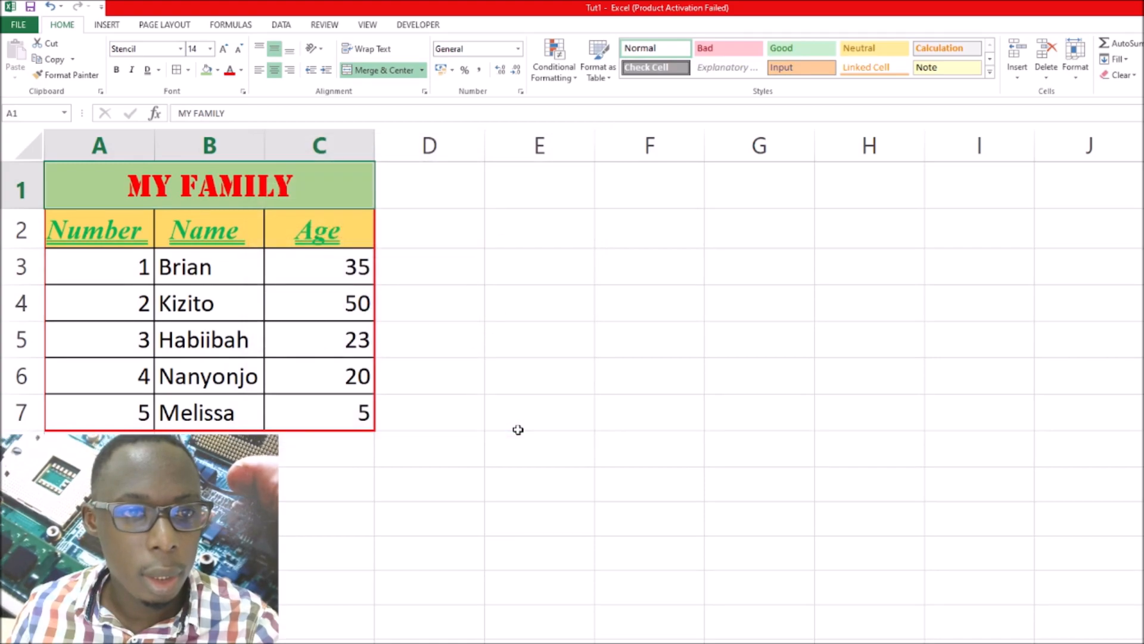
pyautogui.click(413, 225)
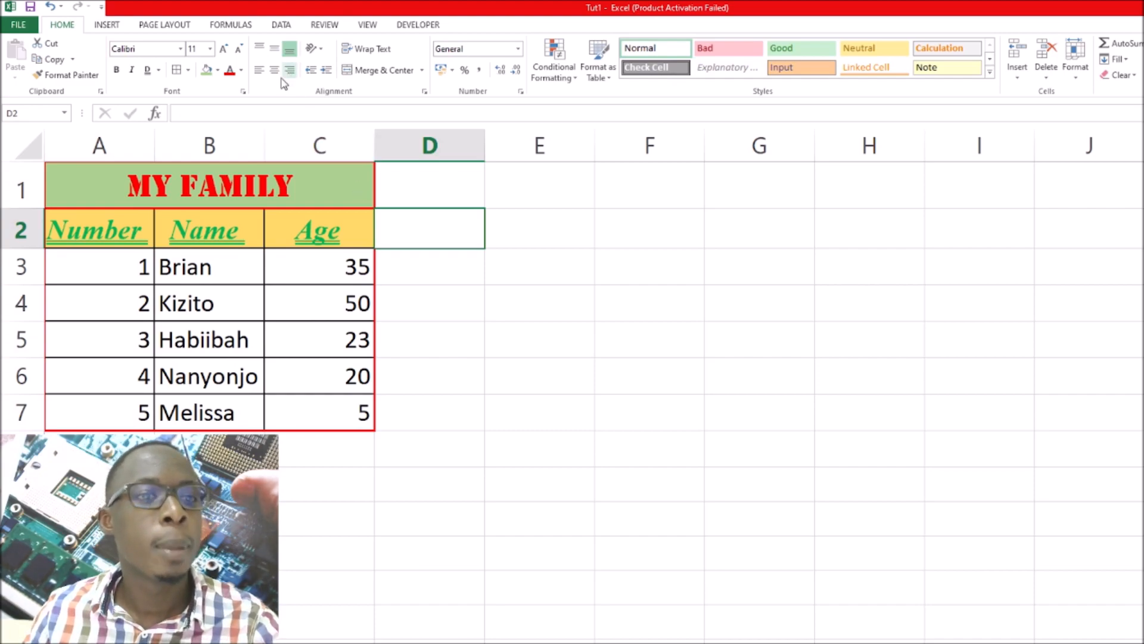
# Select the Number header cell A2 and narrow column A to about half its width
pyautogui.click(330, 234)
pyautogui.click(240, 232)
pyautogui.click(124, 235)
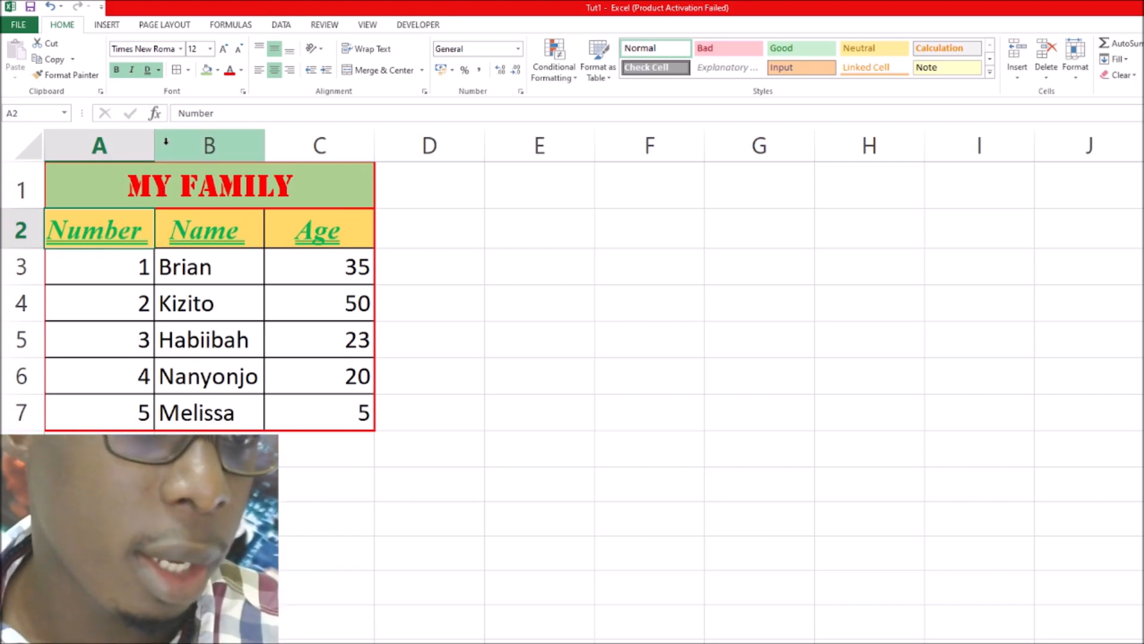
pyautogui.moveTo(155, 136); pyautogui.dragTo(103, 135)
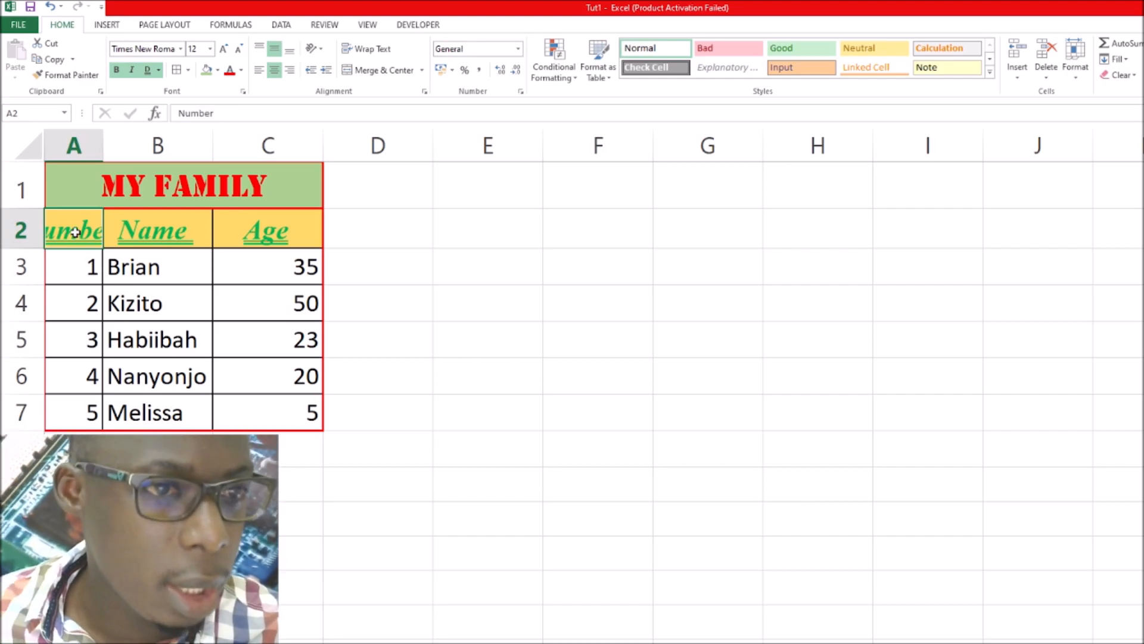
# Rotate the Number header text in A2 to 60 degrees through the cell alignment settings
pyautogui.click(321, 50)
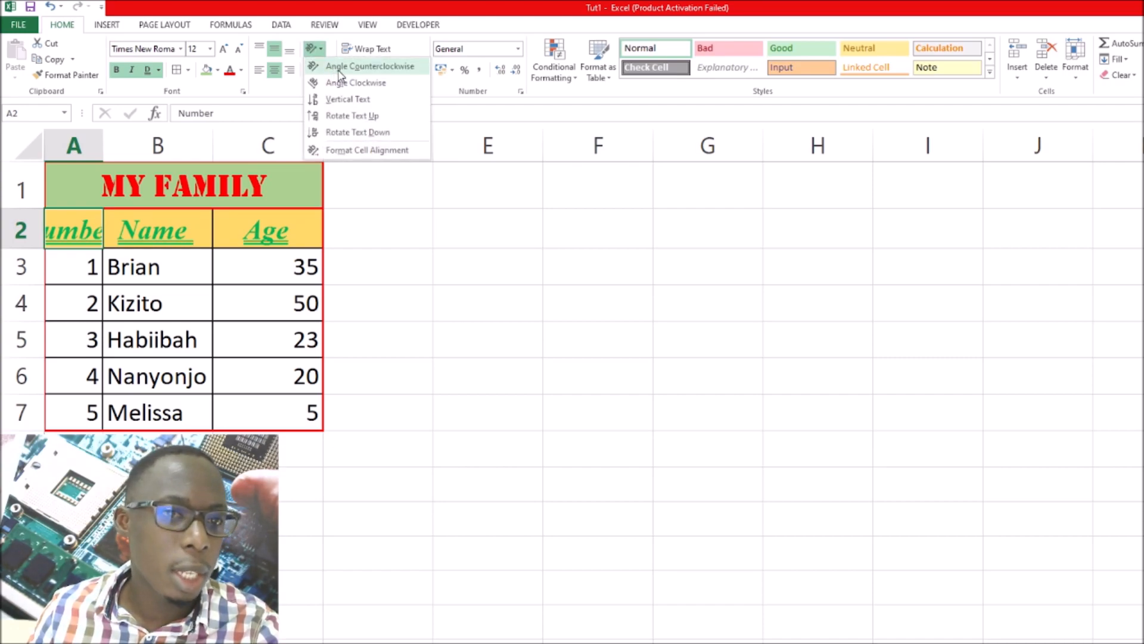
pyautogui.click(365, 150)
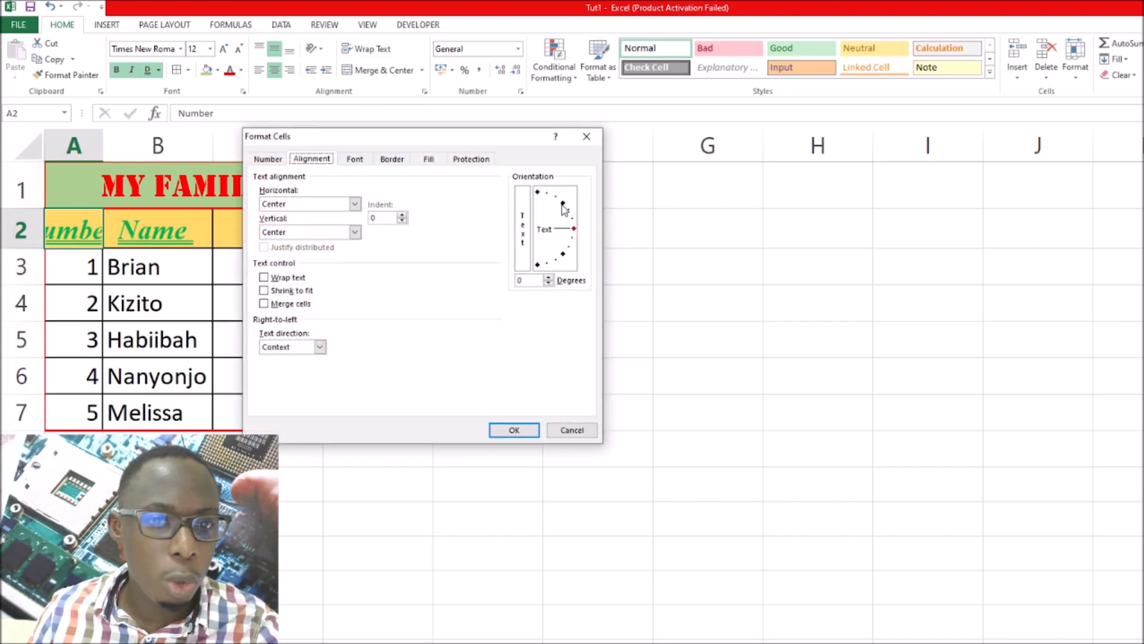
pyautogui.click(534, 280)
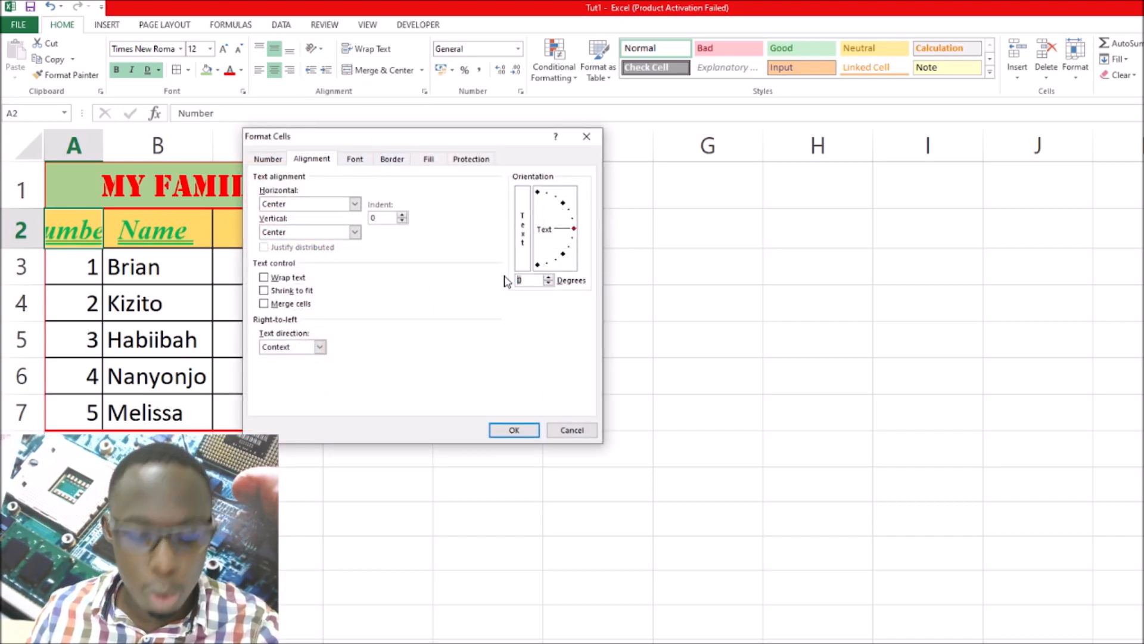
pyautogui.write('60')
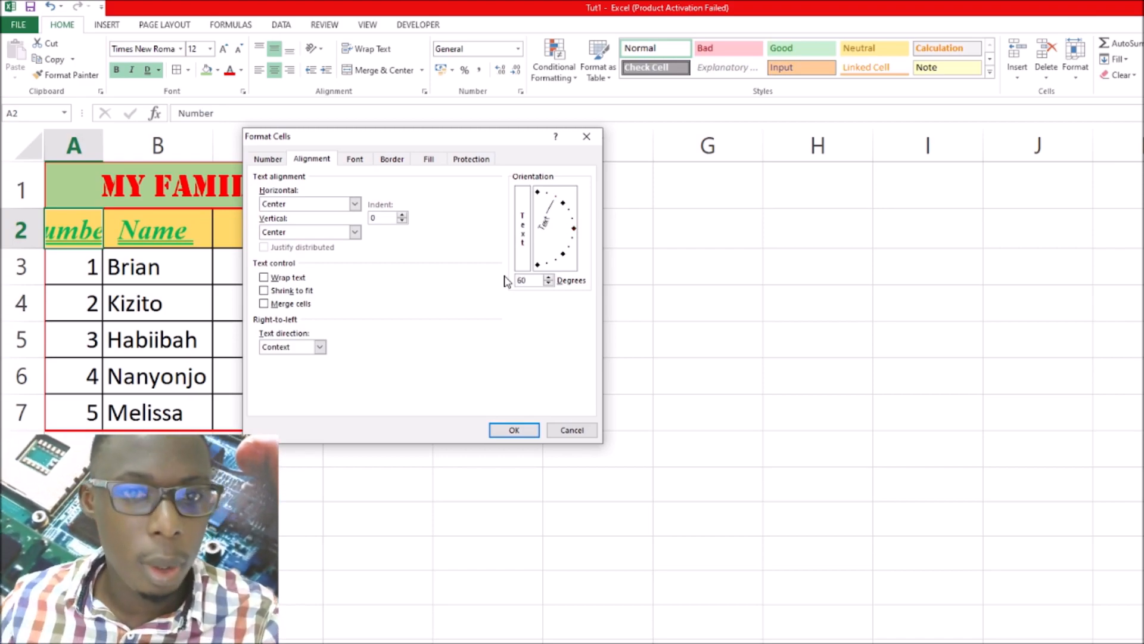
pyautogui.click(513, 429)
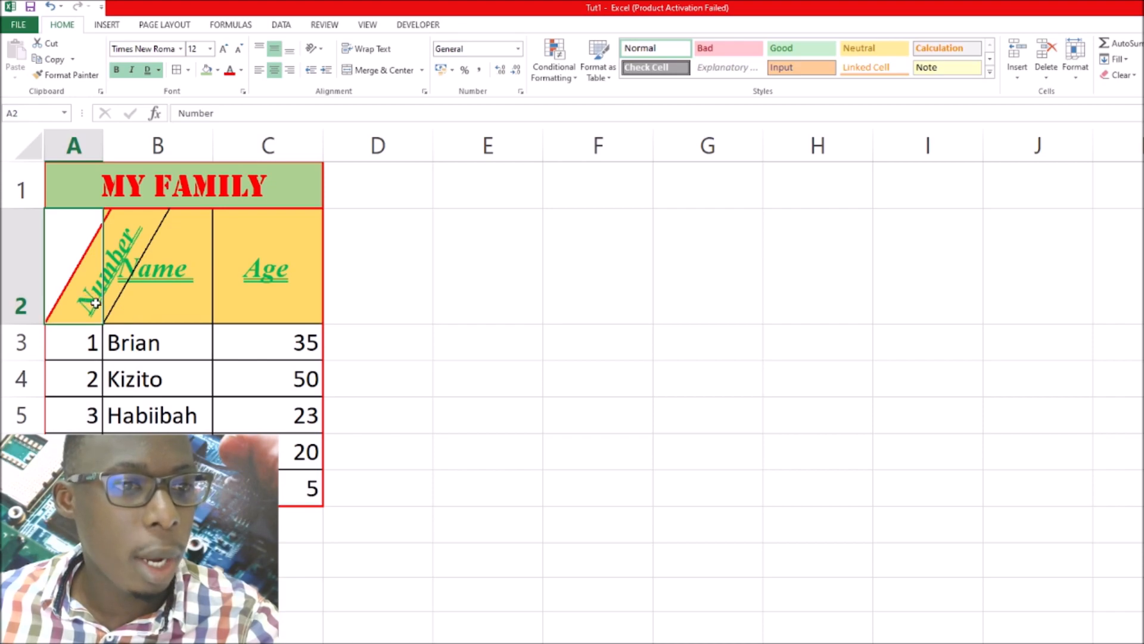
pyautogui.click(360, 307)
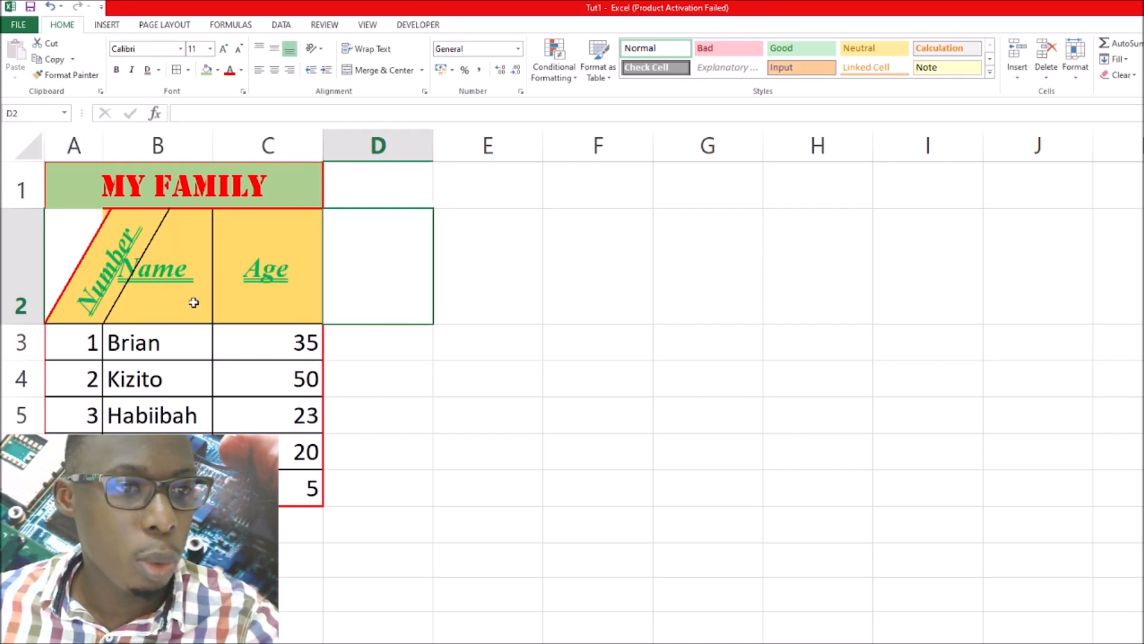
# Rotate the Name header text in B2 to 60 degrees through the cell alignment settings
pyautogui.click(171, 288)
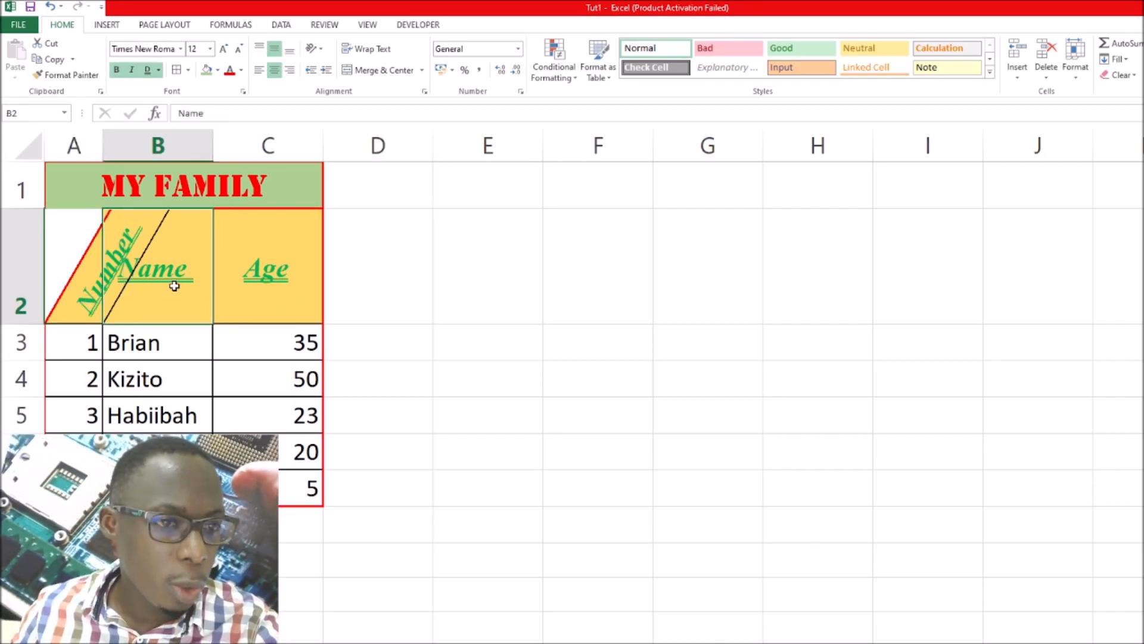
pyautogui.click(321, 51)
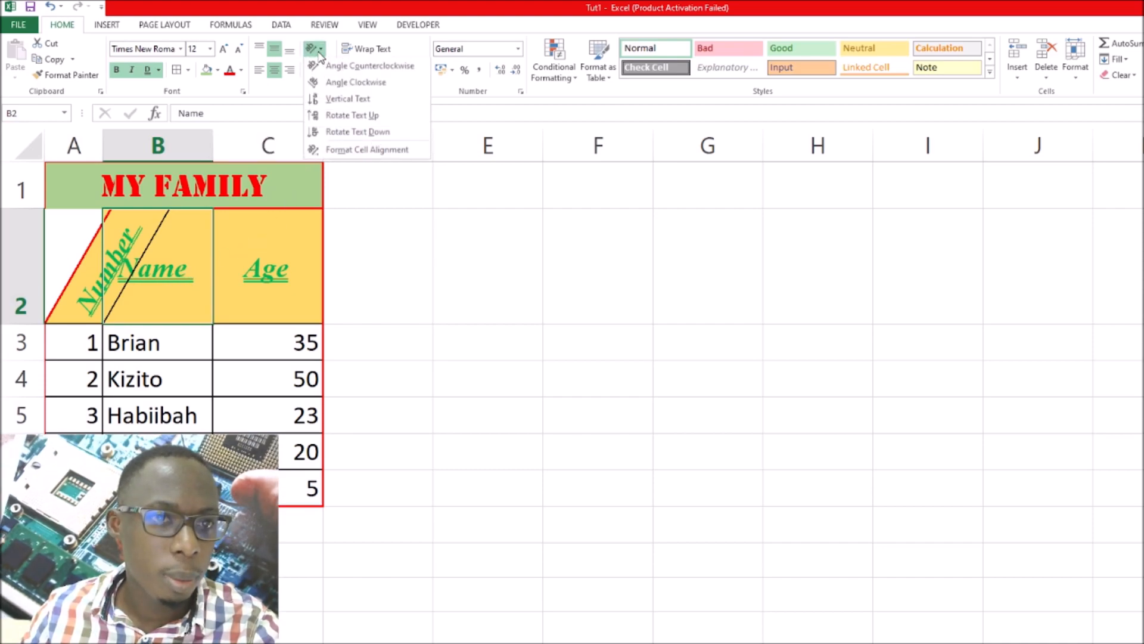
pyautogui.click(356, 152)
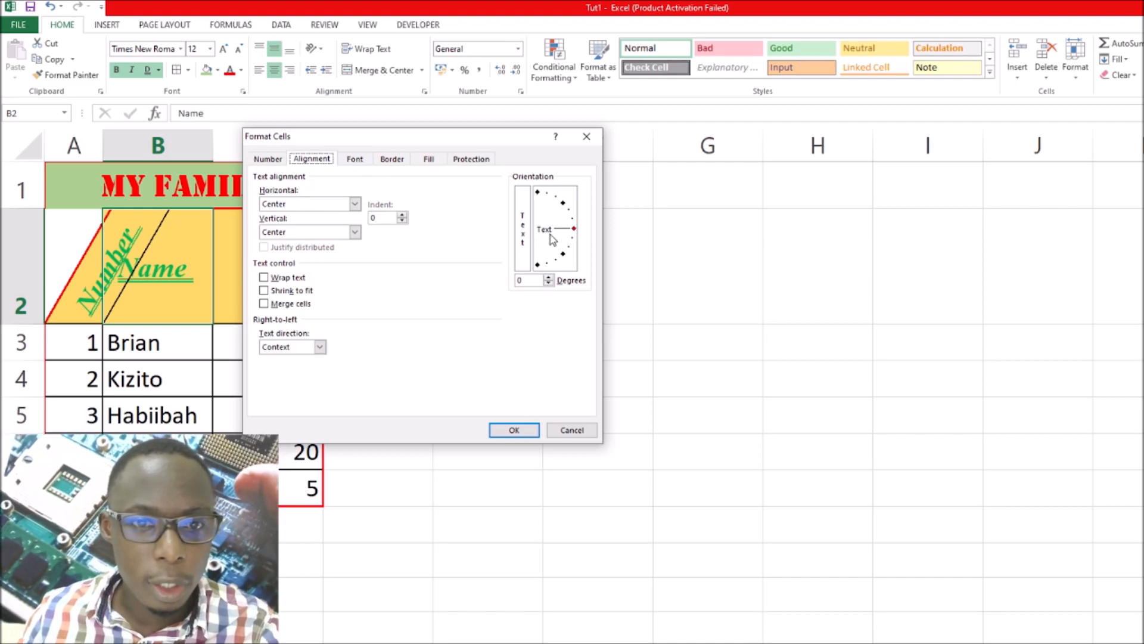
pyautogui.click(527, 279)
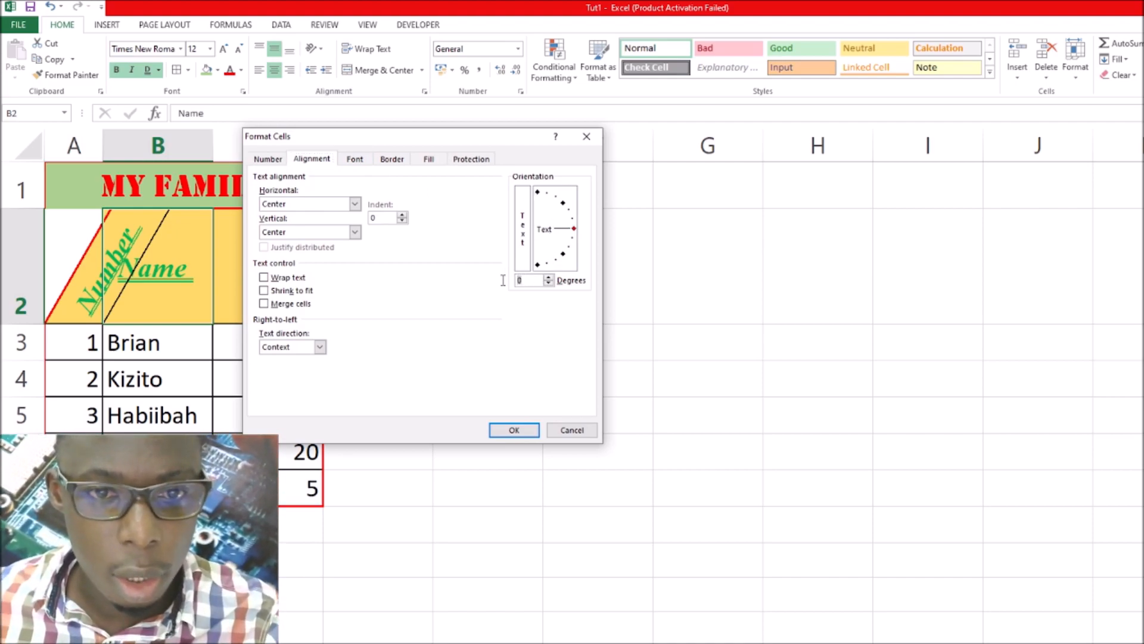
pyautogui.write('60')
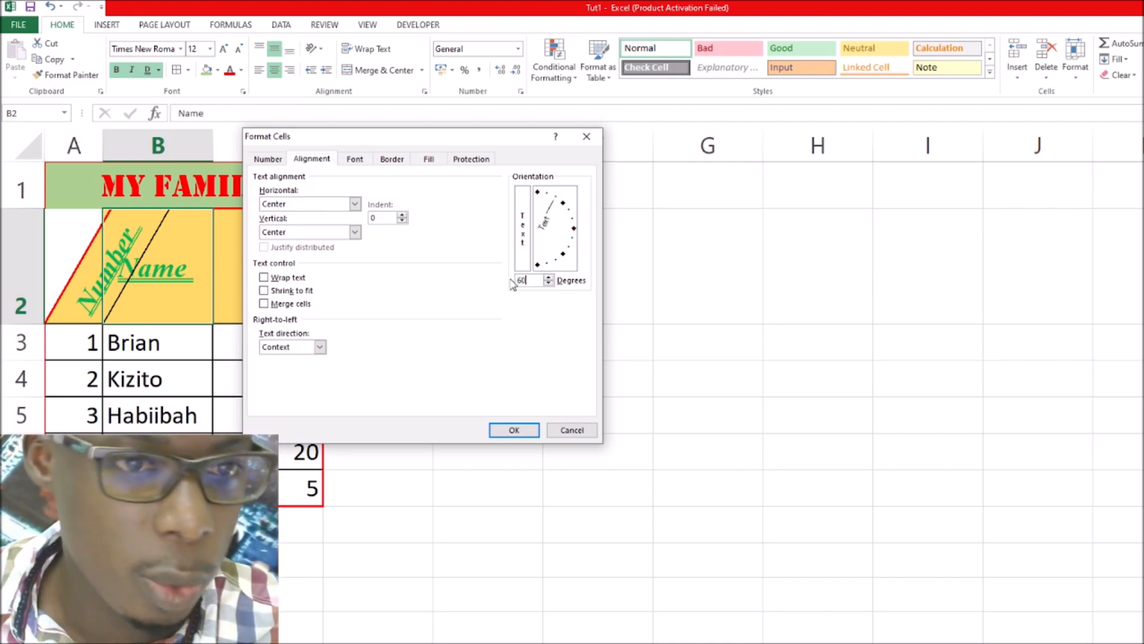
pyautogui.click(514, 429)
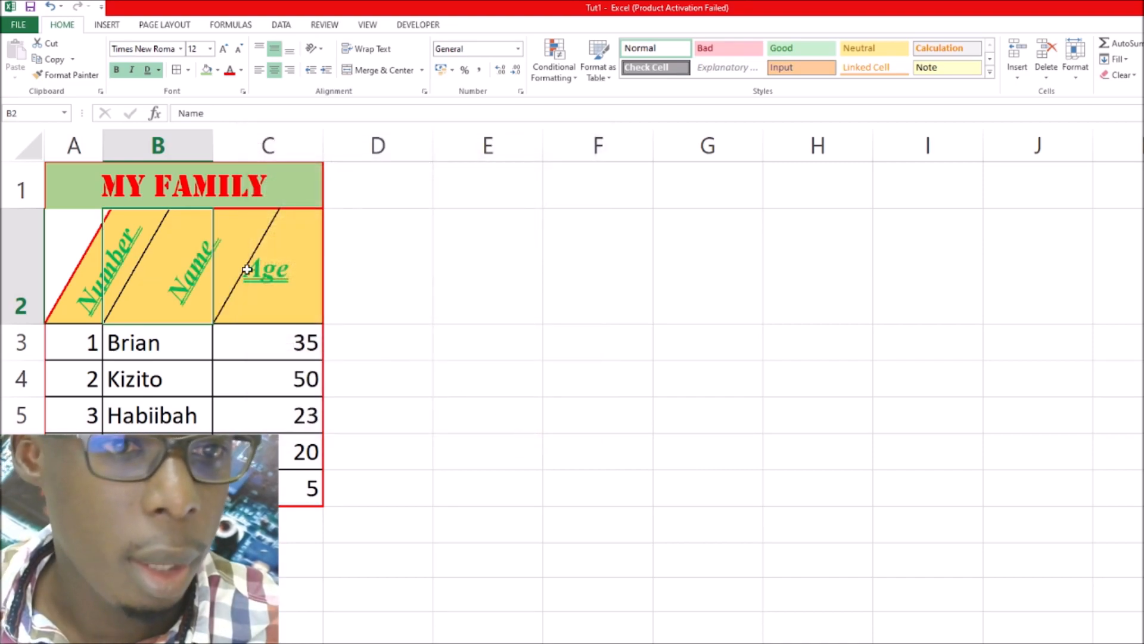
# Set the text orientation of all three header cells A2:C2 to 60 degrees through the cell alignment settings
pyautogui.moveTo(58, 256)
pyautogui.mouseDown()
pyautogui.moveTo(235, 286)
pyautogui.moveTo(286, 239)
pyautogui.mouseUp()
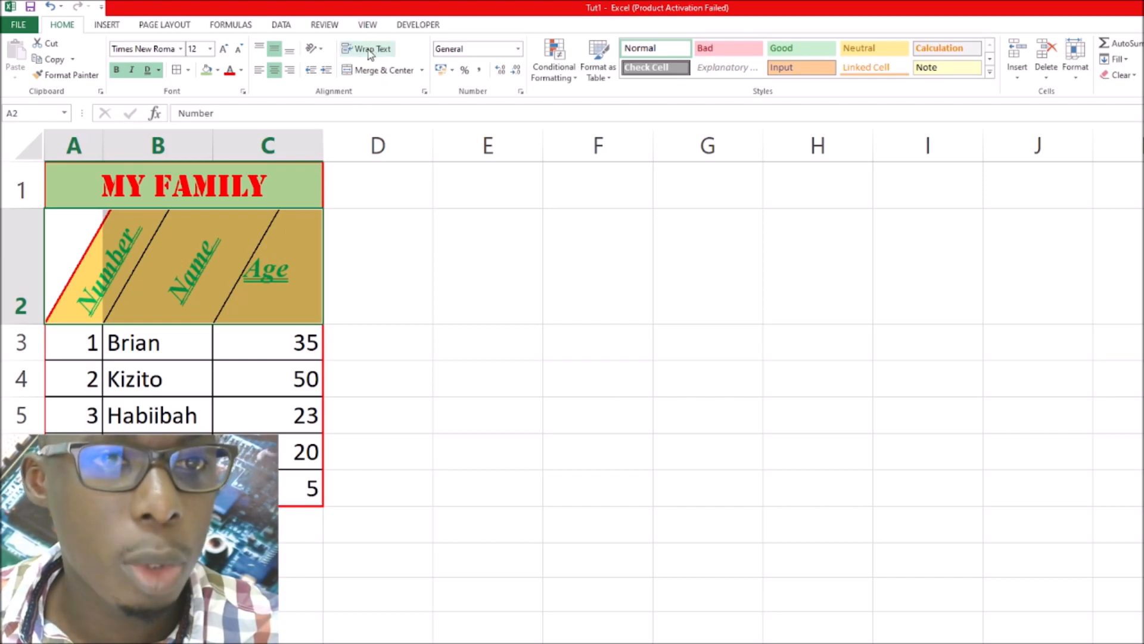
pyautogui.click(315, 49)
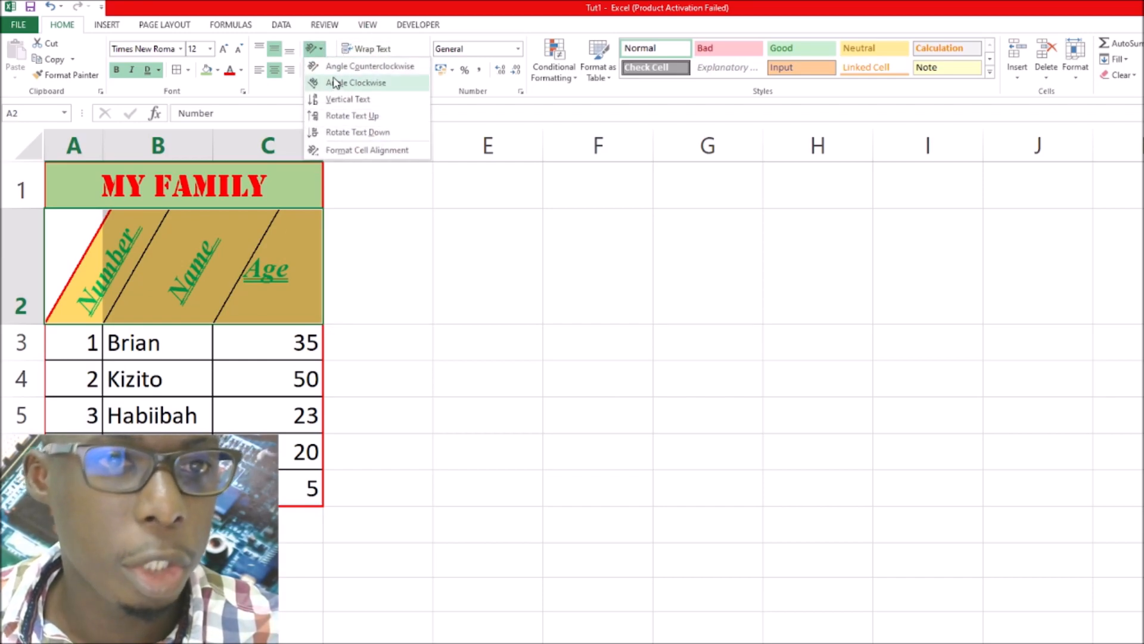
pyautogui.click(355, 150)
pyautogui.click(527, 281)
pyautogui.write('60')
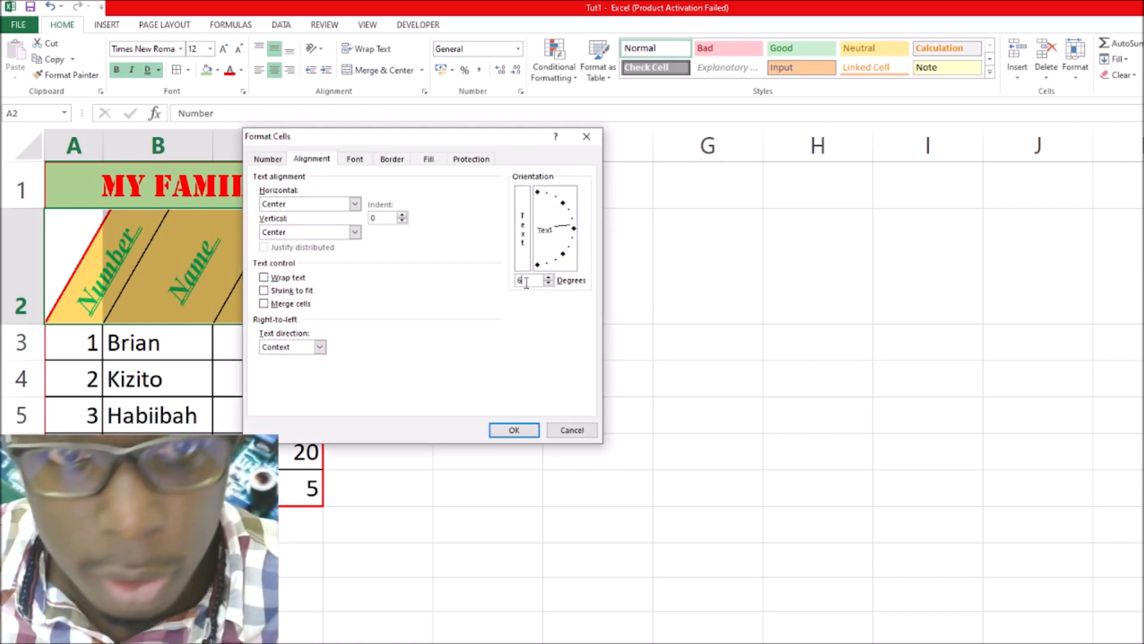
pyautogui.click(514, 430)
pyautogui.click(498, 348)
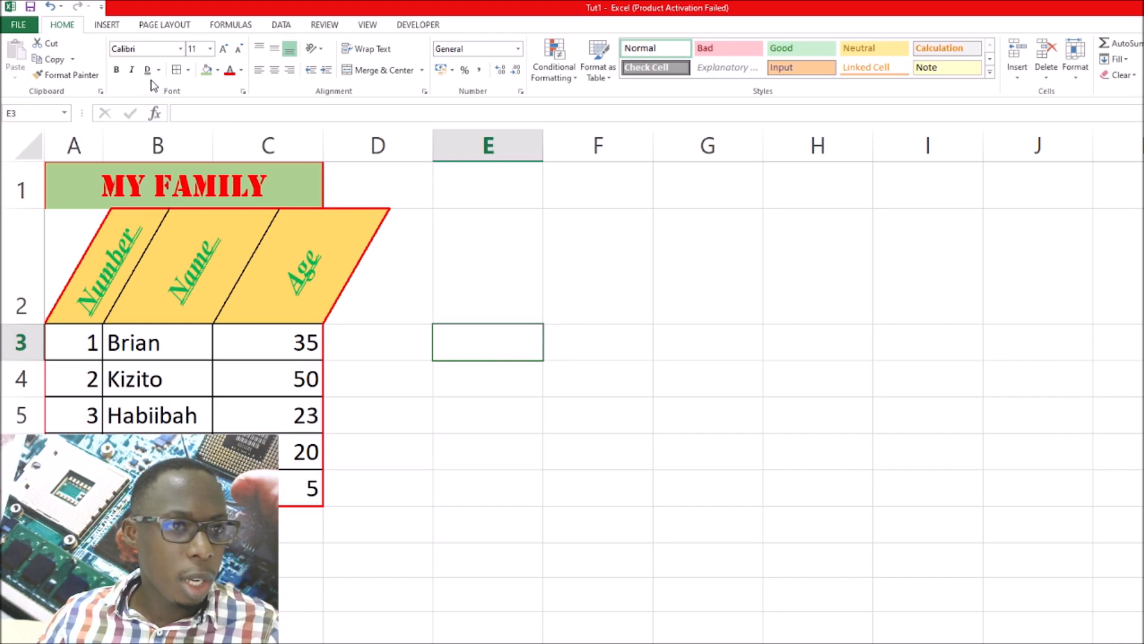
# Make the MY FAMILY title bold and italic, and give it a single underline
pyautogui.click(218, 188)
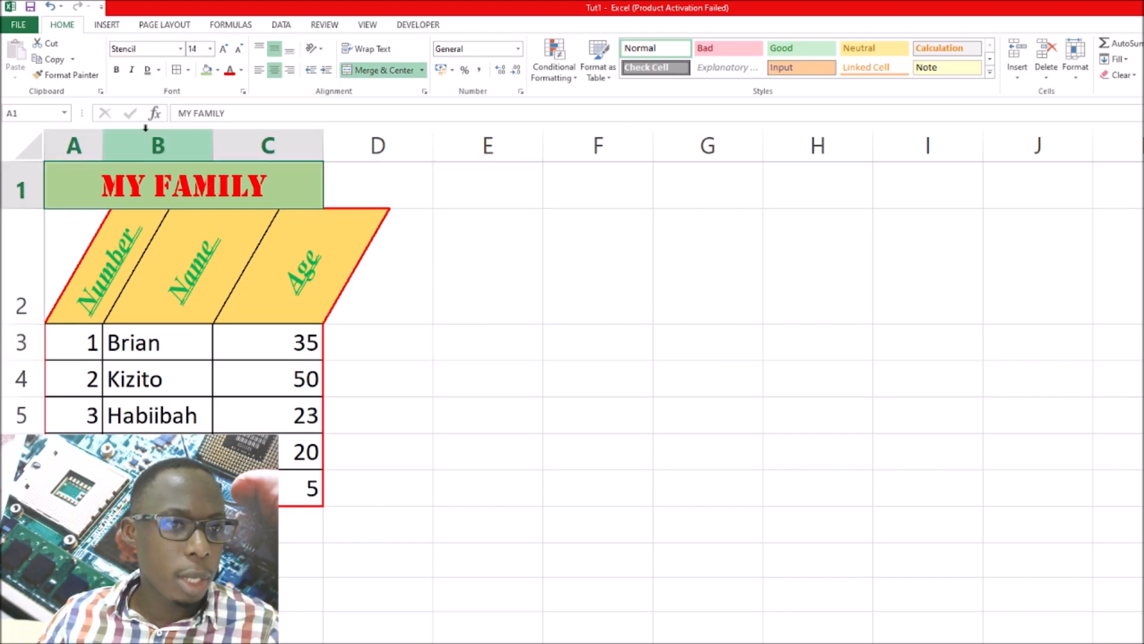
pyautogui.click(131, 71)
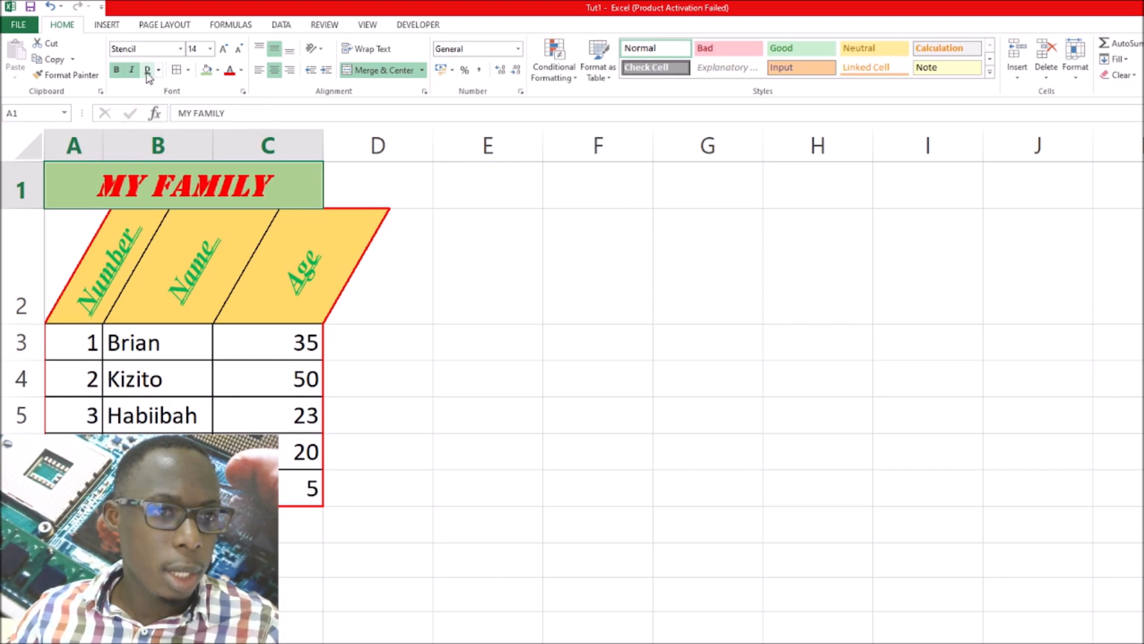
pyautogui.click(148, 71)
pyautogui.click(158, 70)
pyautogui.click(170, 87)
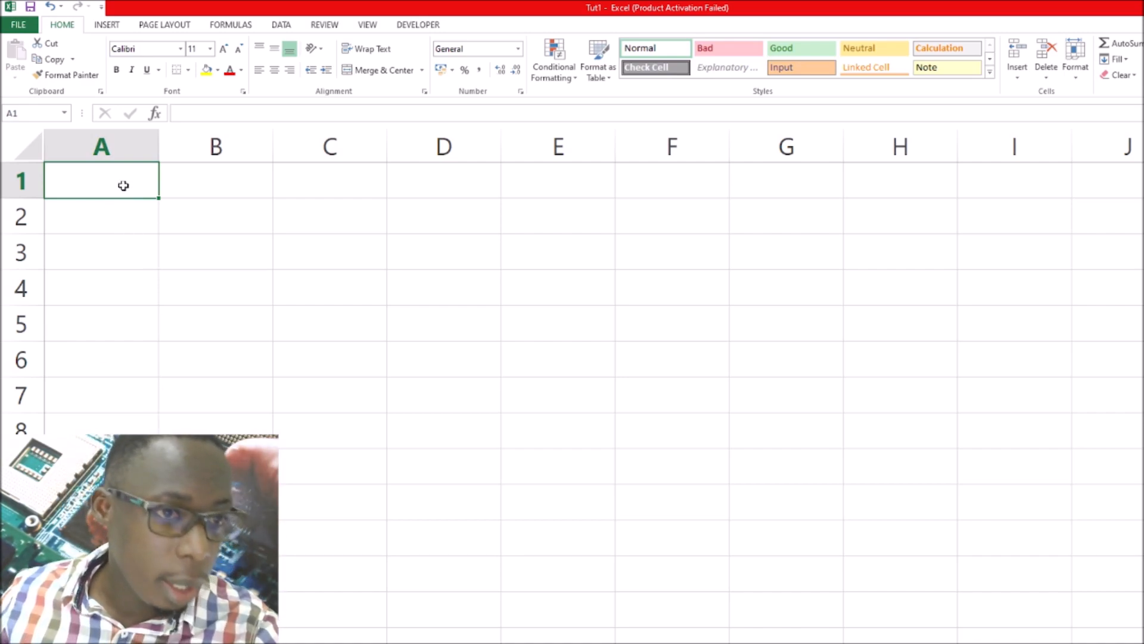
# On the blank sheet, enter the numbers 1 to 12 down column A in cells A2 to A13
pyautogui.click(104, 220)
pyautogui.write('1')
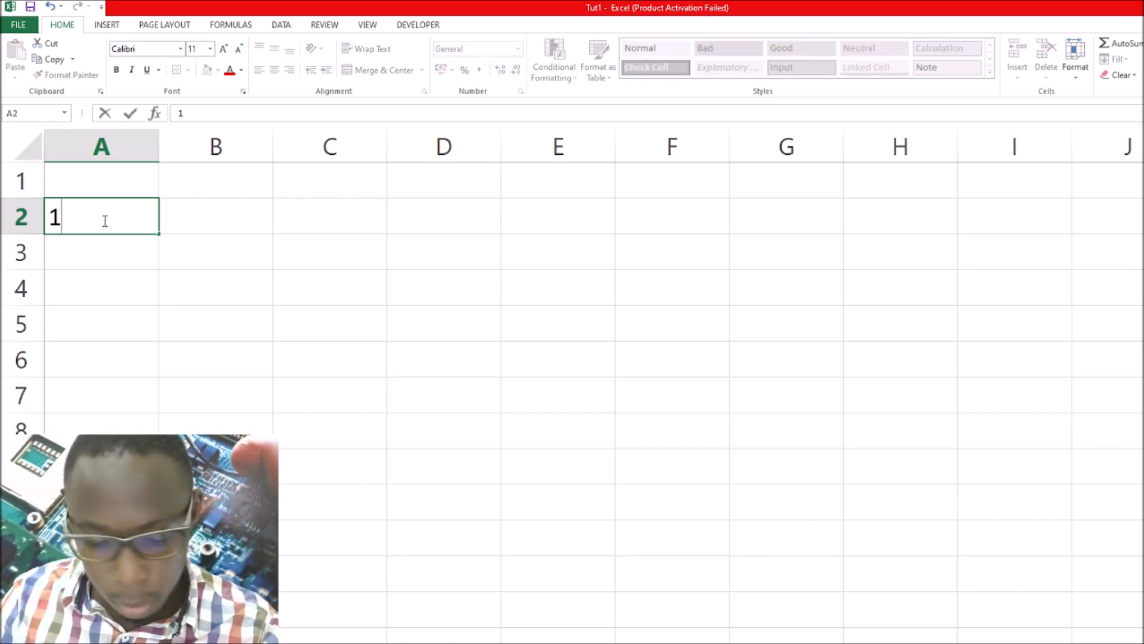
pyautogui.press('Return')
pyautogui.write('2')
pyautogui.press('Return')
pyautogui.write('3')
pyautogui.press('Return')
pyautogui.write('4 5 6 7 8 9')
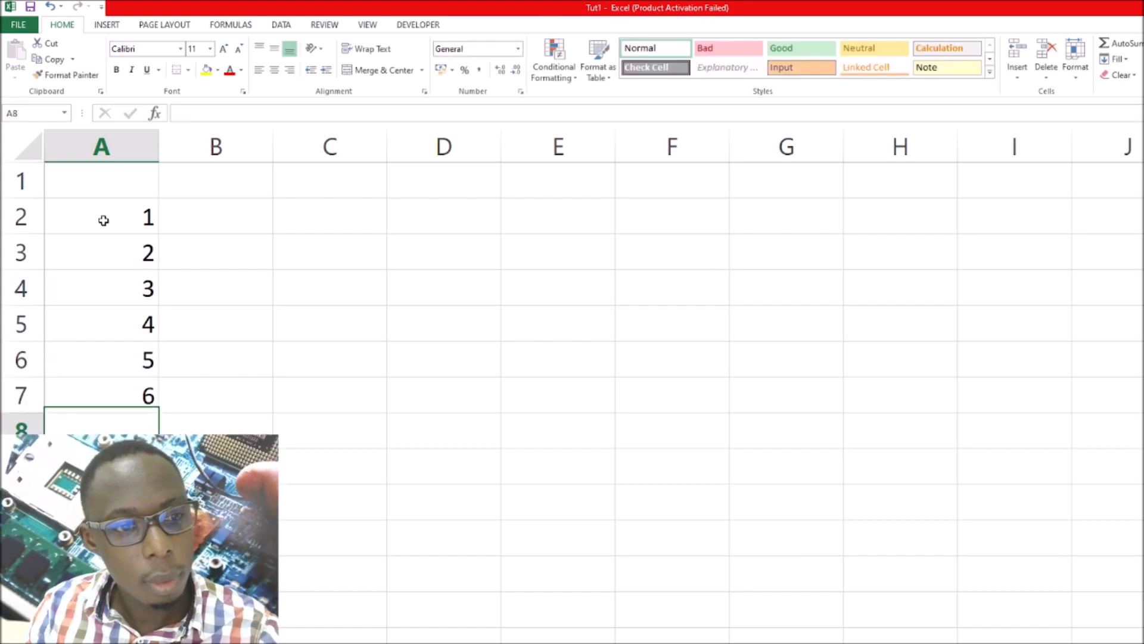
pyautogui.press('Return')
pyautogui.write('10')
pyautogui.press('Return')
pyautogui.write('11')
pyautogui.press('Return')
pyautogui.write('12')
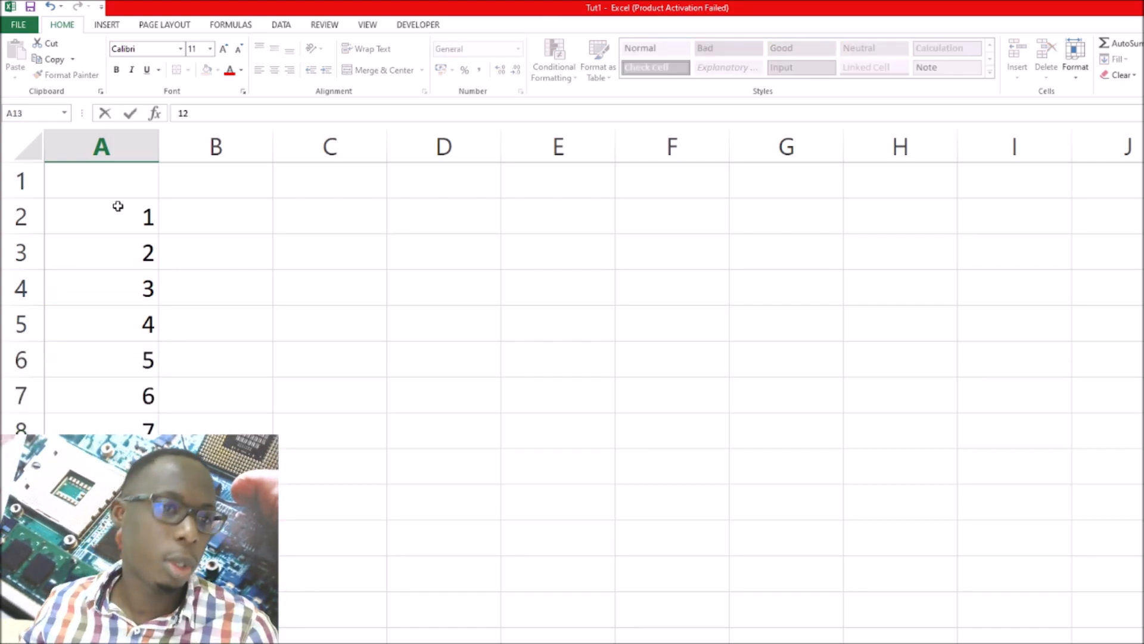
pyautogui.click(194, 186)
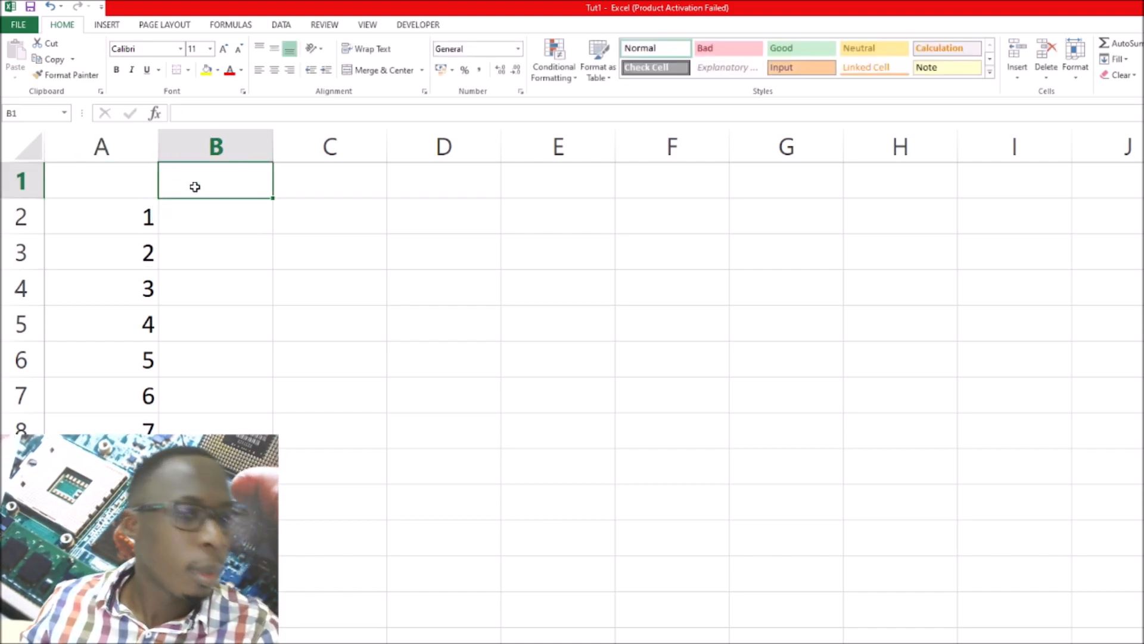
# Enter 5 in cell A1 and the heading ADD in cell B1
pyautogui.click(130, 180)
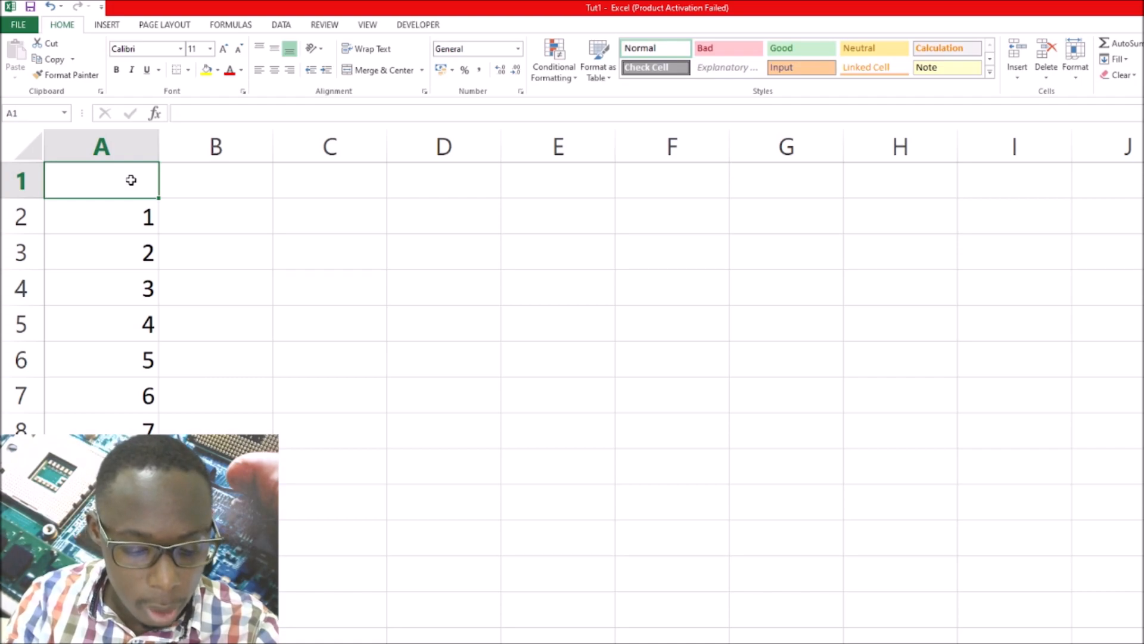
pyautogui.write('5')
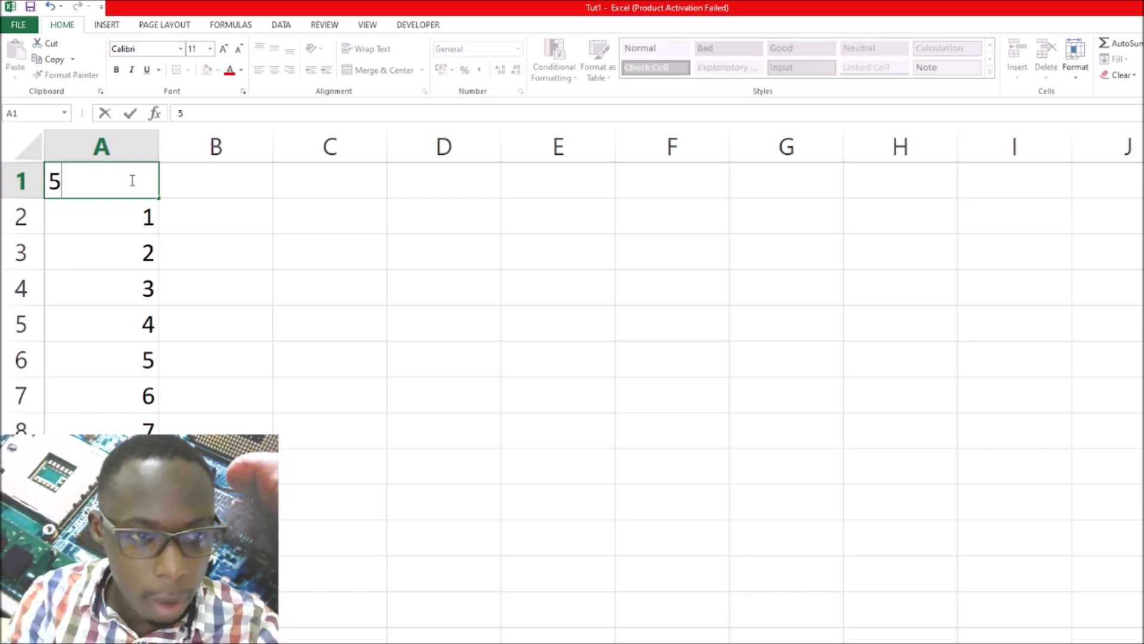
pyautogui.click(220, 185)
pyautogui.write('A')
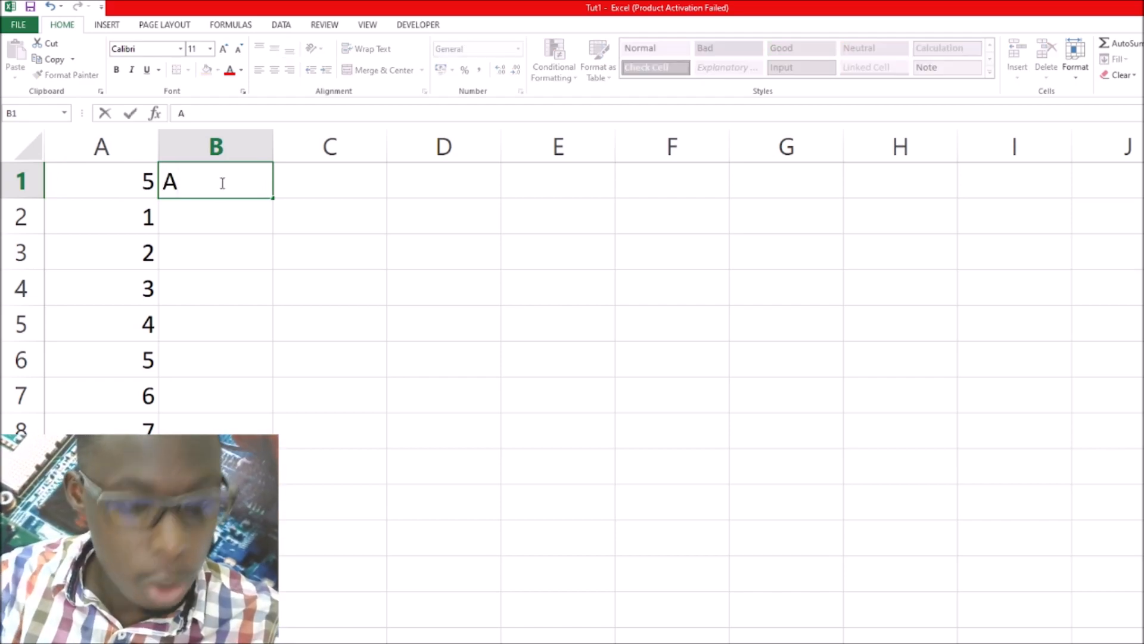
pyautogui.write('DD')
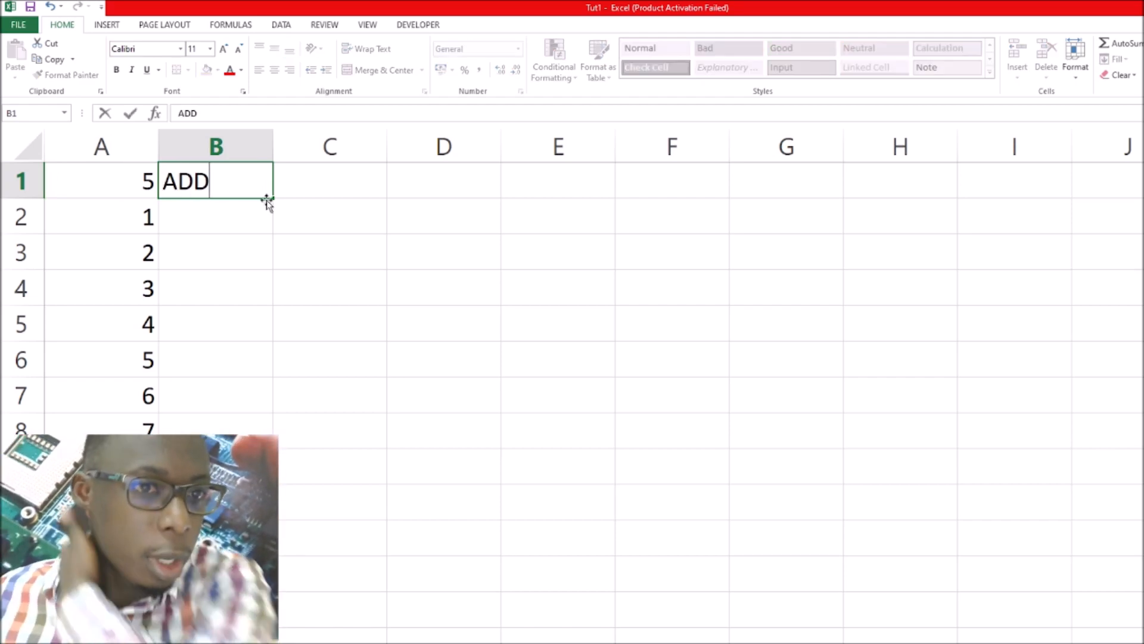
# Enter the headings Subtract, Multply and Divide in cells C1, D1 and E1
pyautogui.click(299, 182)
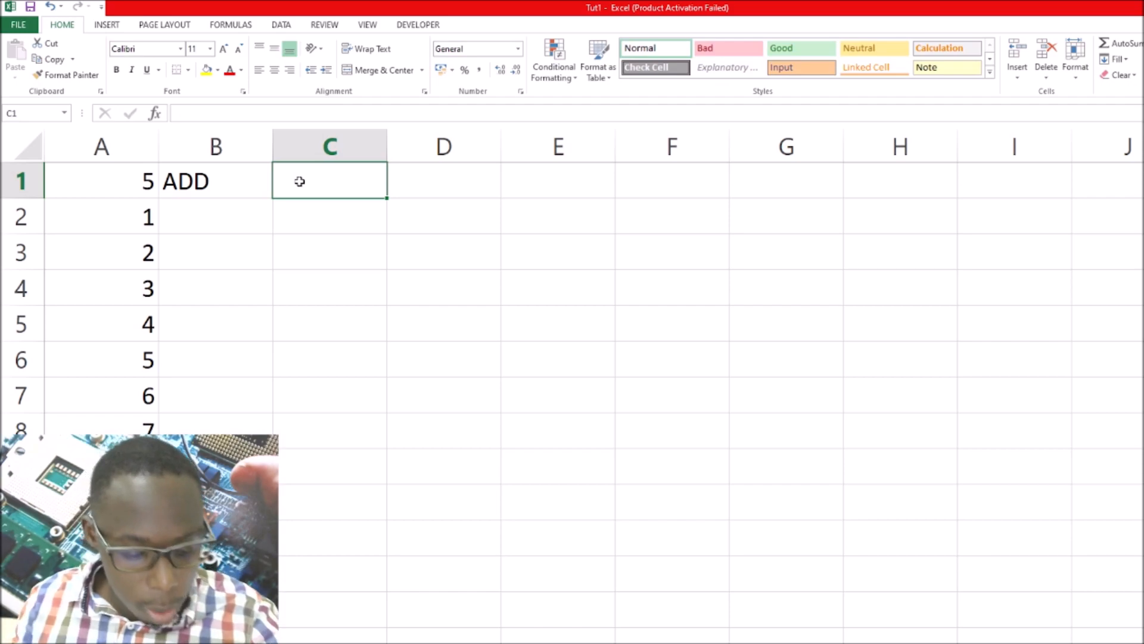
pyautogui.write('Subtract')
pyautogui.press('Tab')
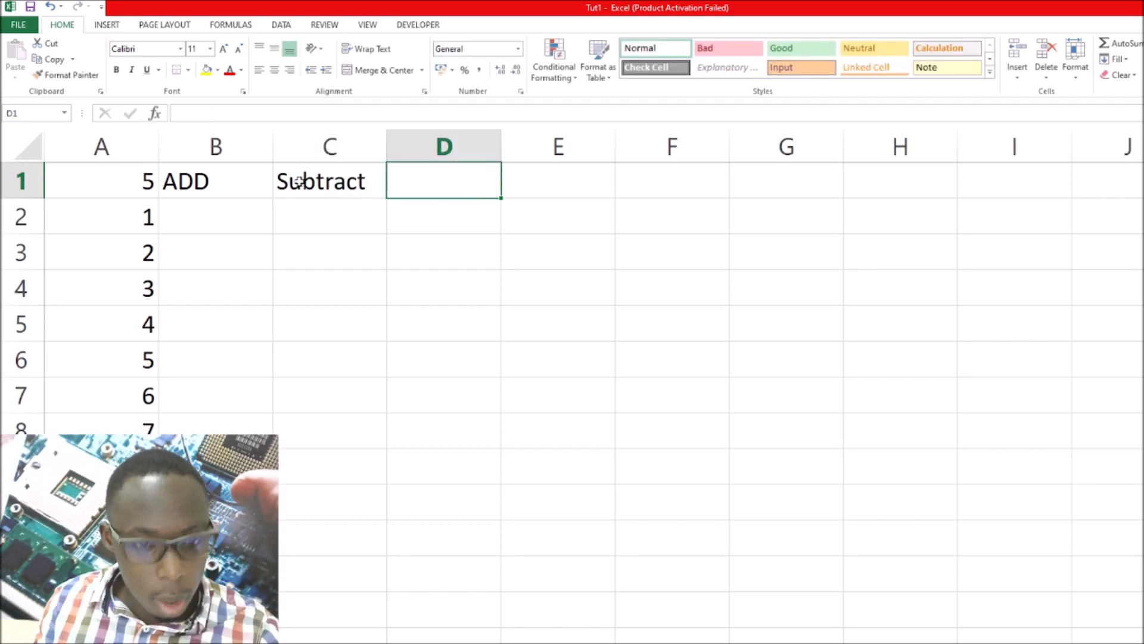
pyautogui.write('Mult')
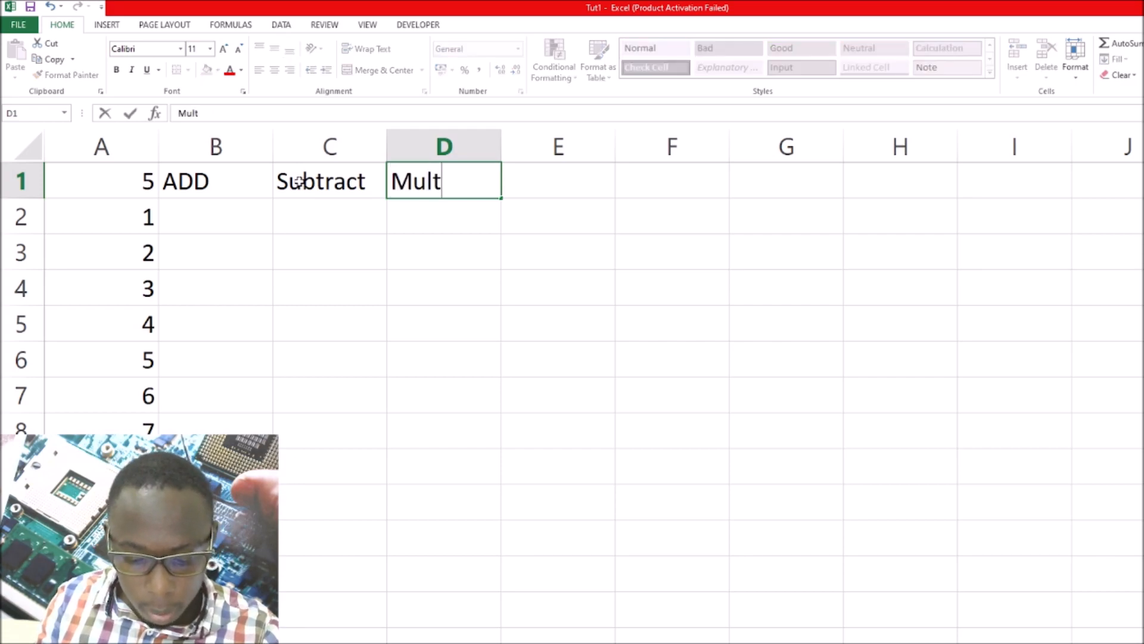
pyautogui.write('ply')
pyautogui.press('Tab')
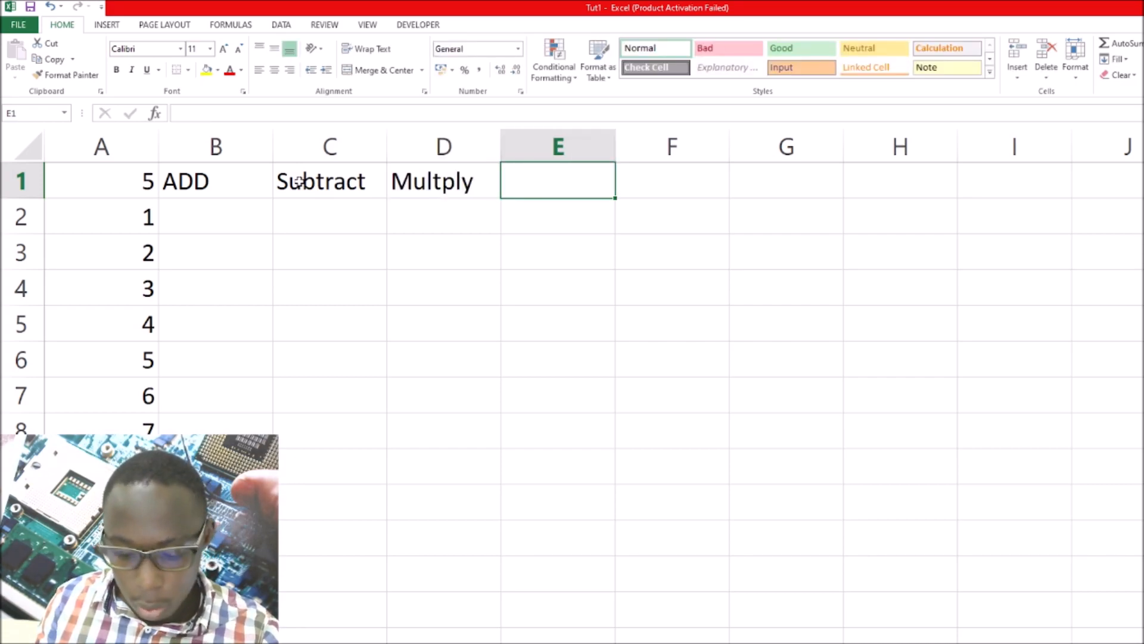
pyautogui.write('Divide')
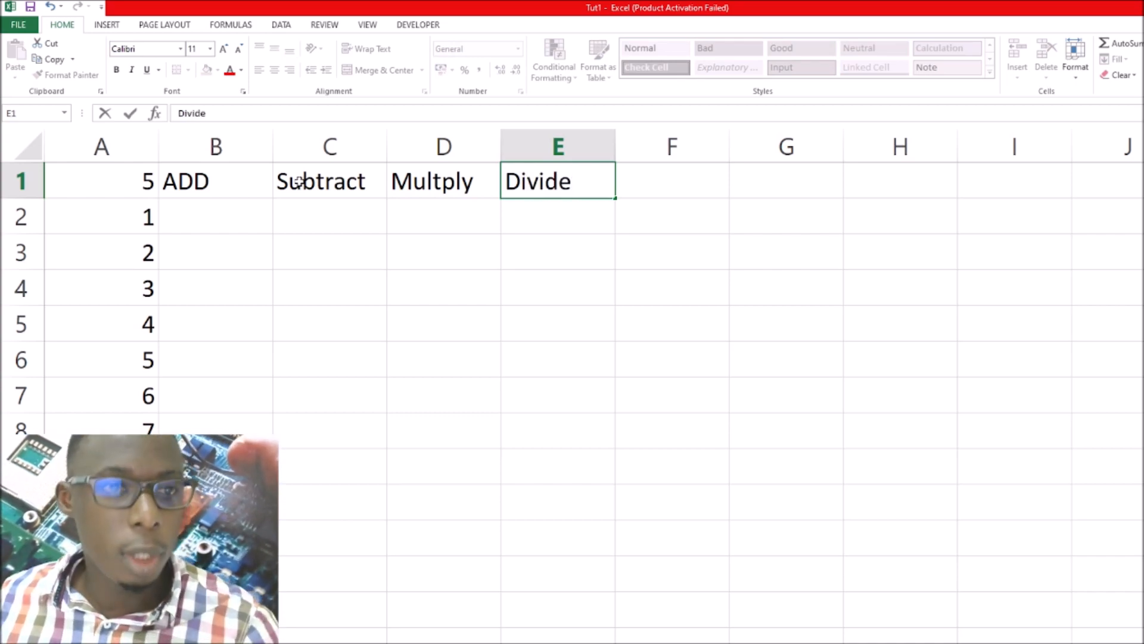
pyautogui.click(130, 179)
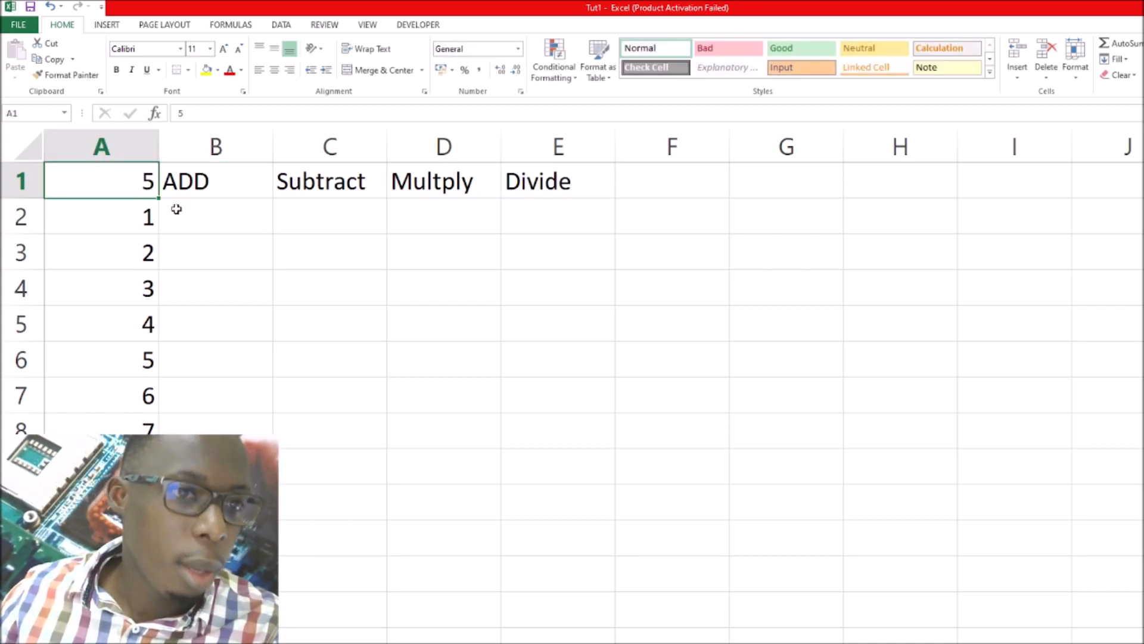
pyautogui.click(128, 219)
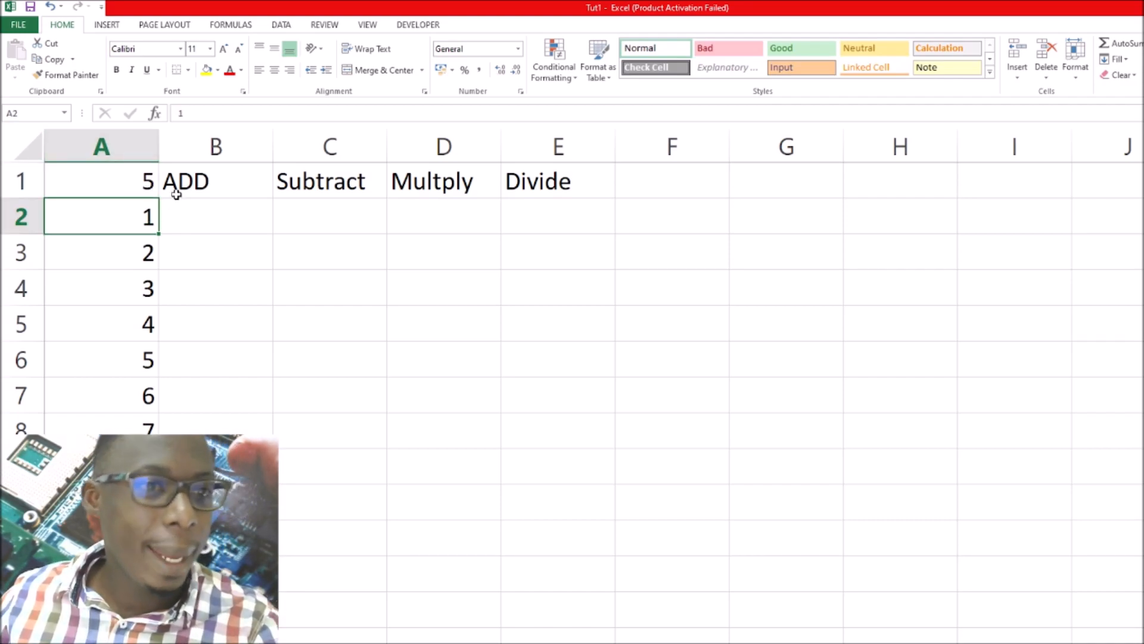
pyautogui.click(142, 182)
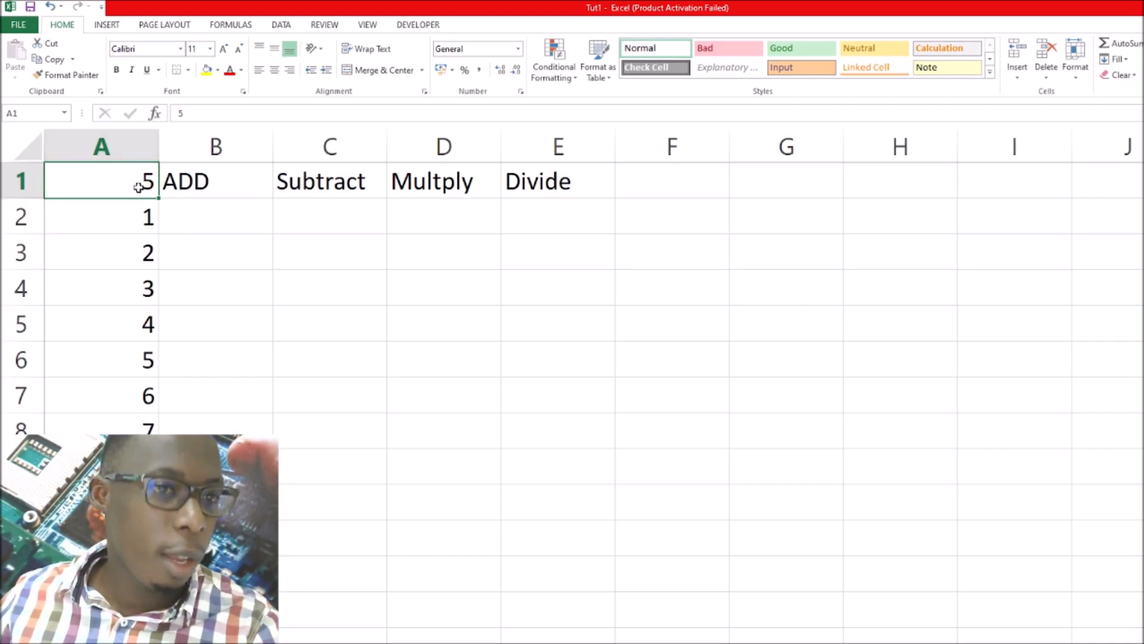
pyautogui.click(133, 221)
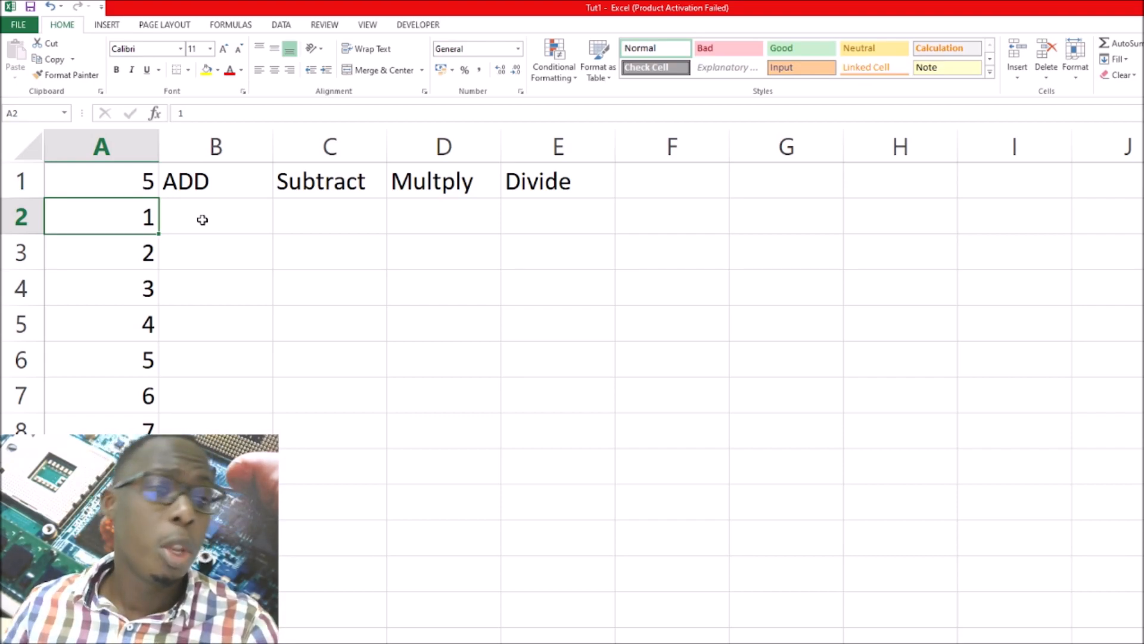
# In cell B2 under ADD, enter the formula =a1+a2 to add the two numbers in column A
pyautogui.click(203, 220)
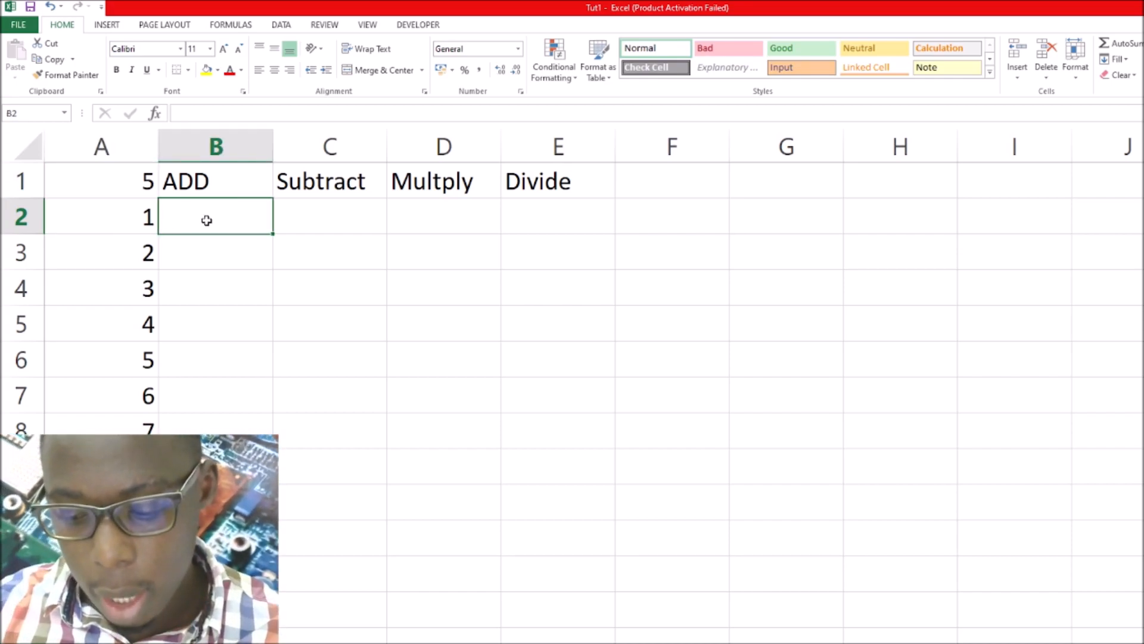
pyautogui.write('=')
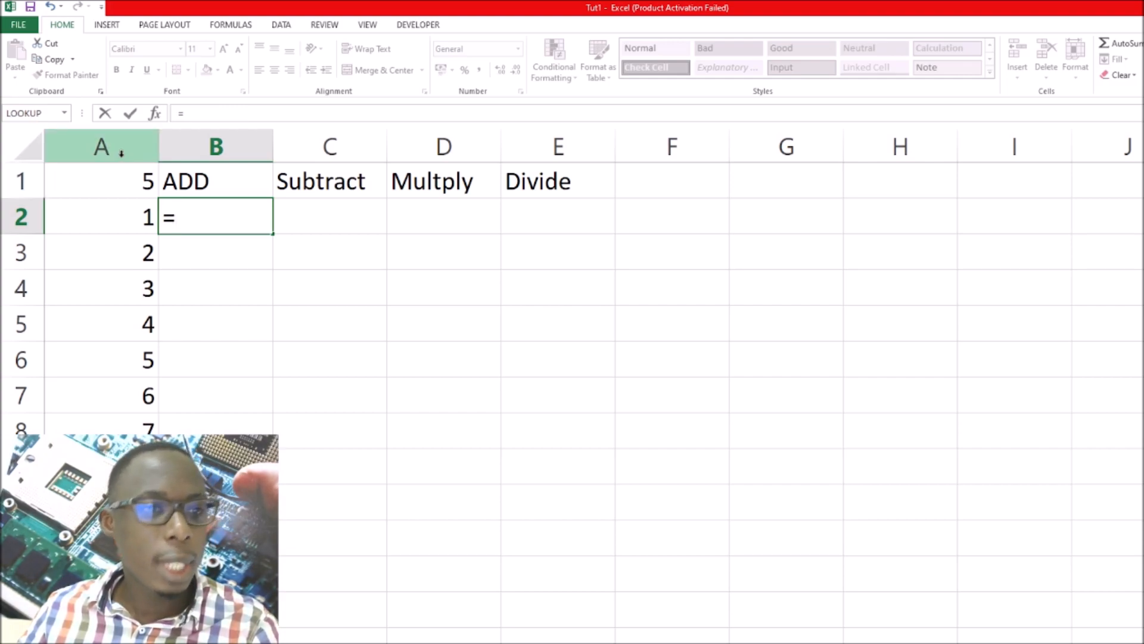
pyautogui.write('a1')
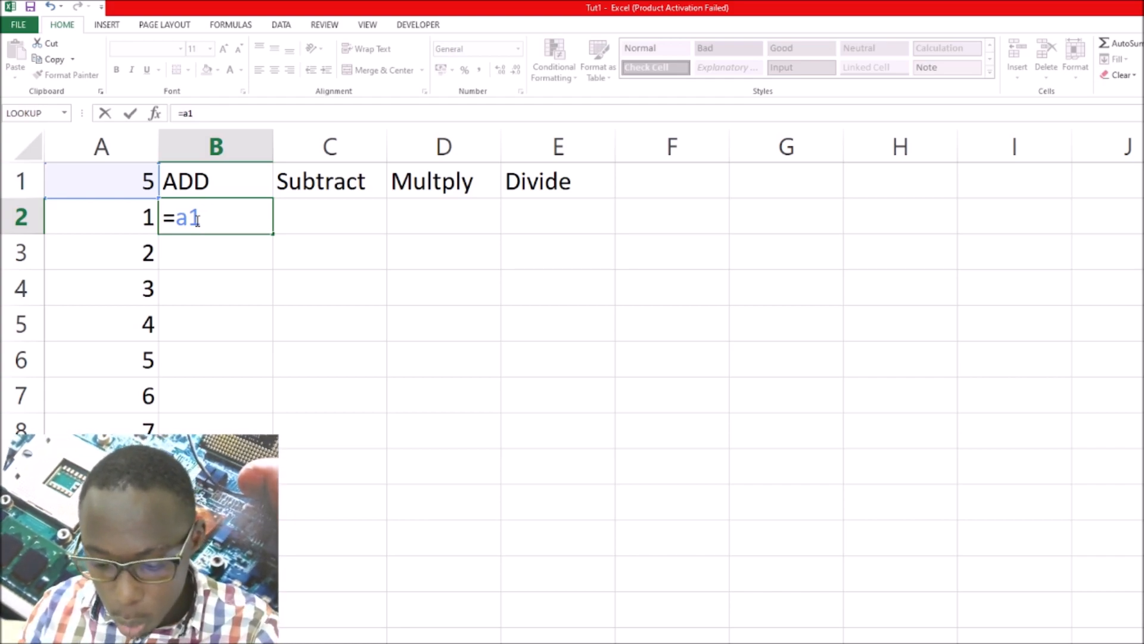
pyautogui.write('+')
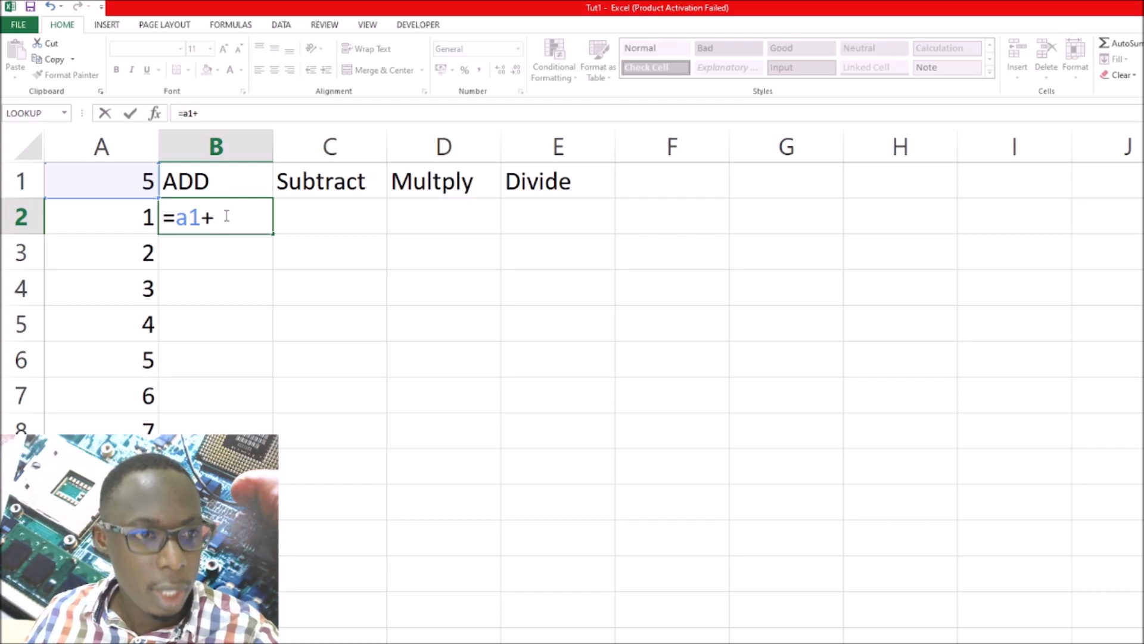
pyautogui.write('a')
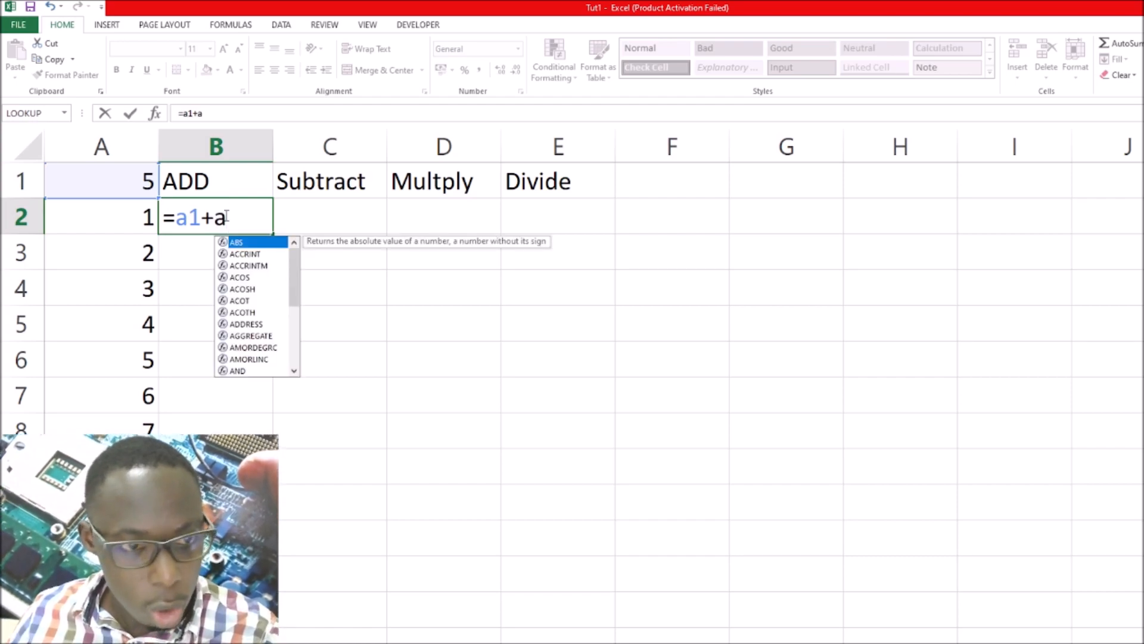
pyautogui.write('2')
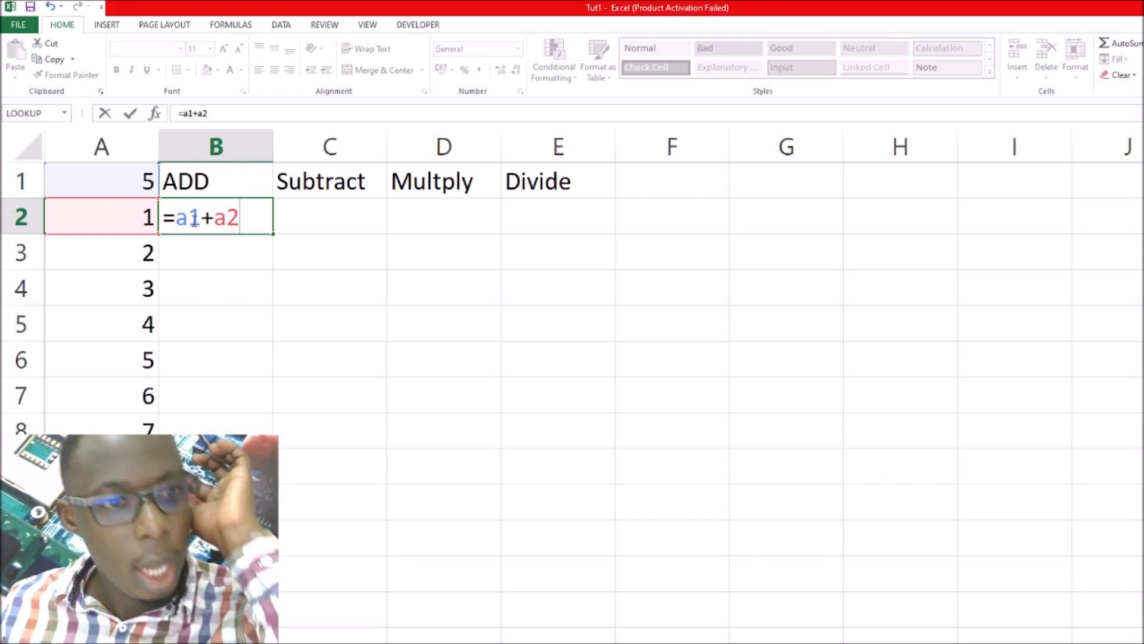
pyautogui.press('Return')
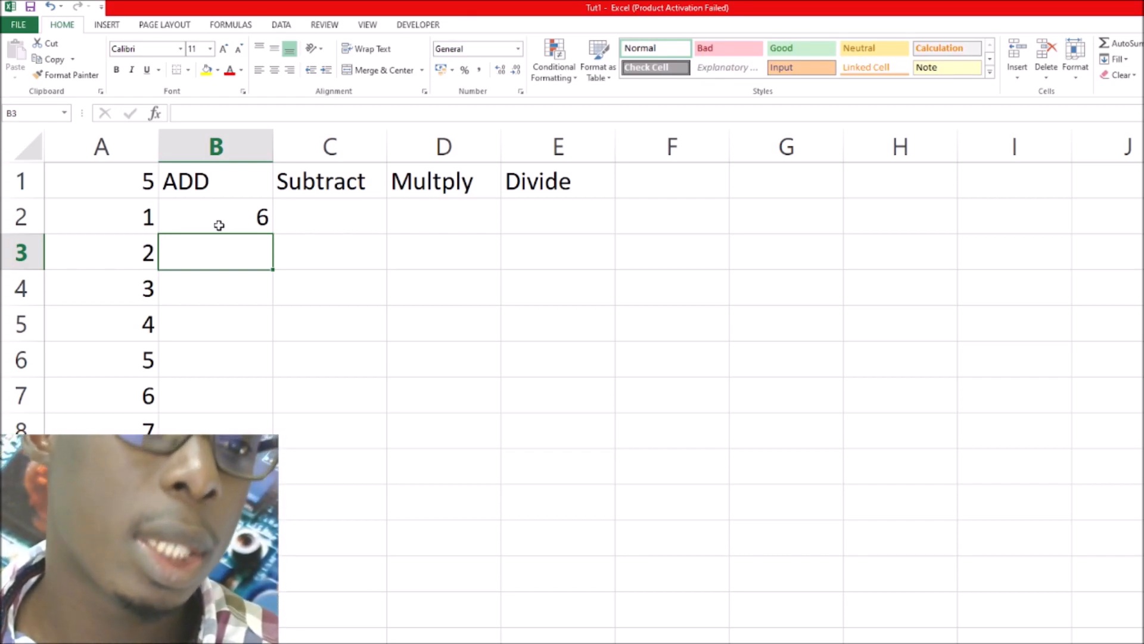
# Edit the formula in B2 to enclose the addition in parentheses, as =(A1+A2)
pyautogui.click(222, 224)
pyautogui.doubleClick(227, 222)
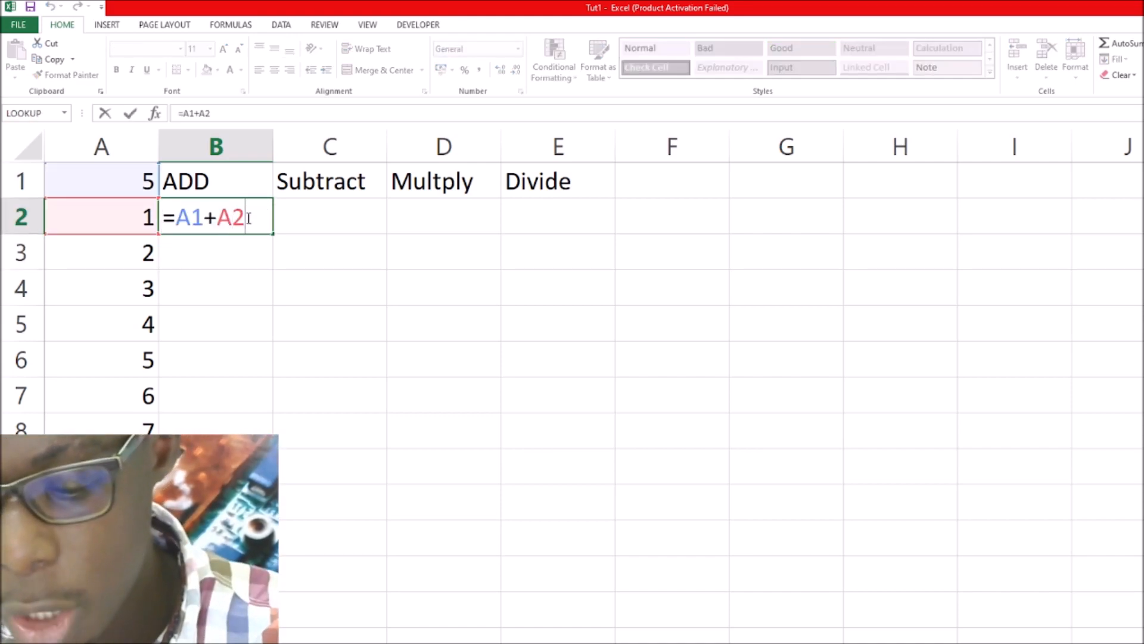
pyautogui.write(')')
pyautogui.click(177, 217)
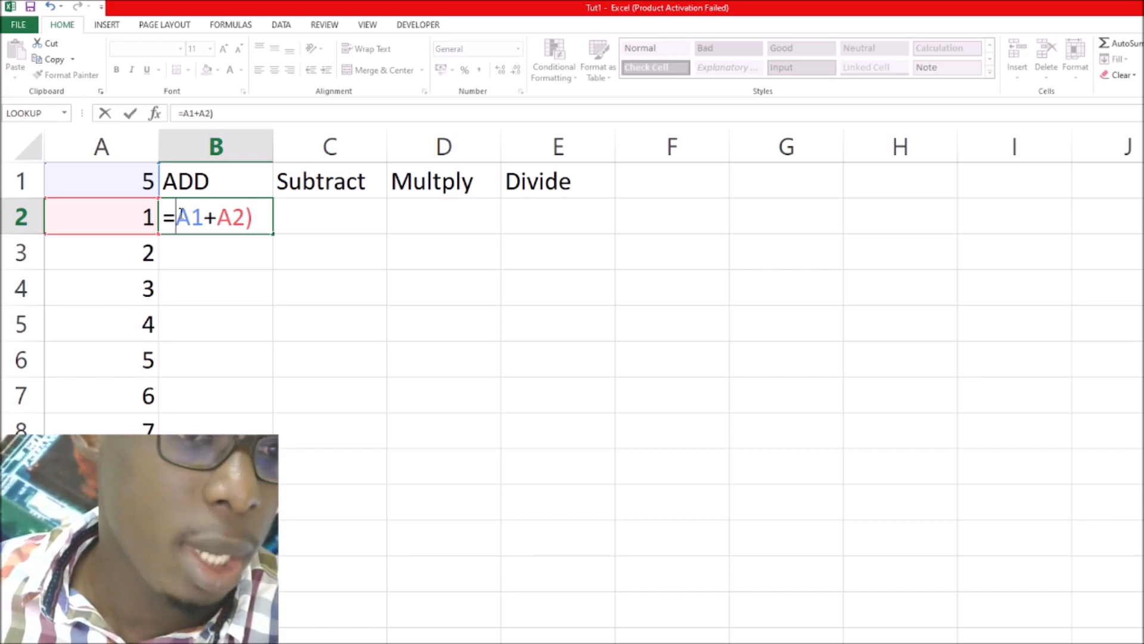
pyautogui.write('(')
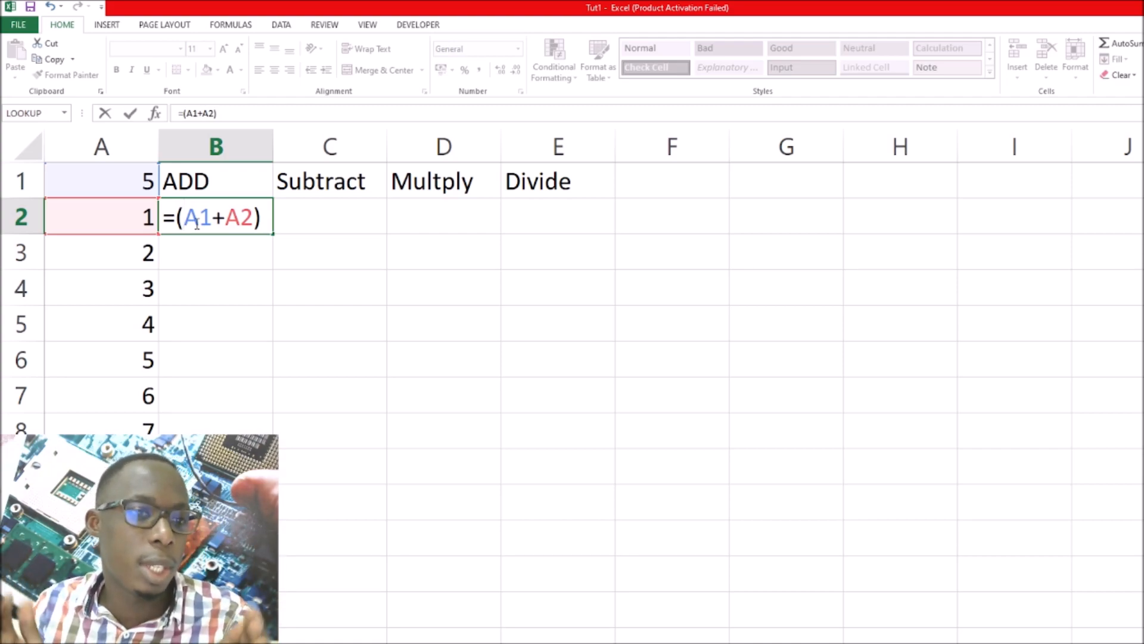
pyautogui.press('Return')
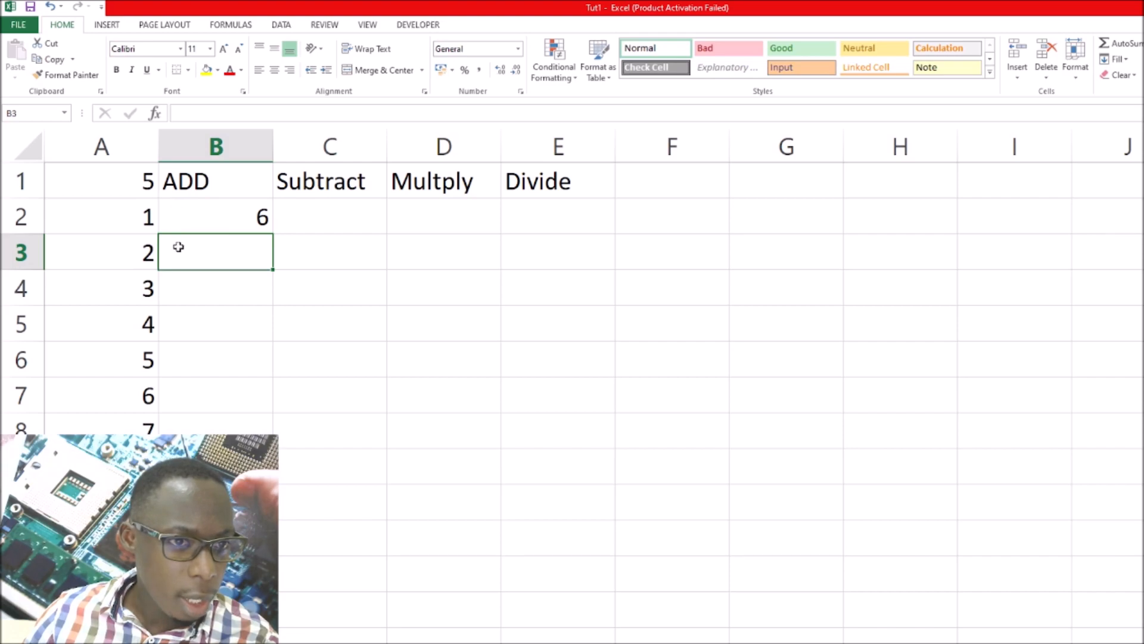
pyautogui.click(120, 183)
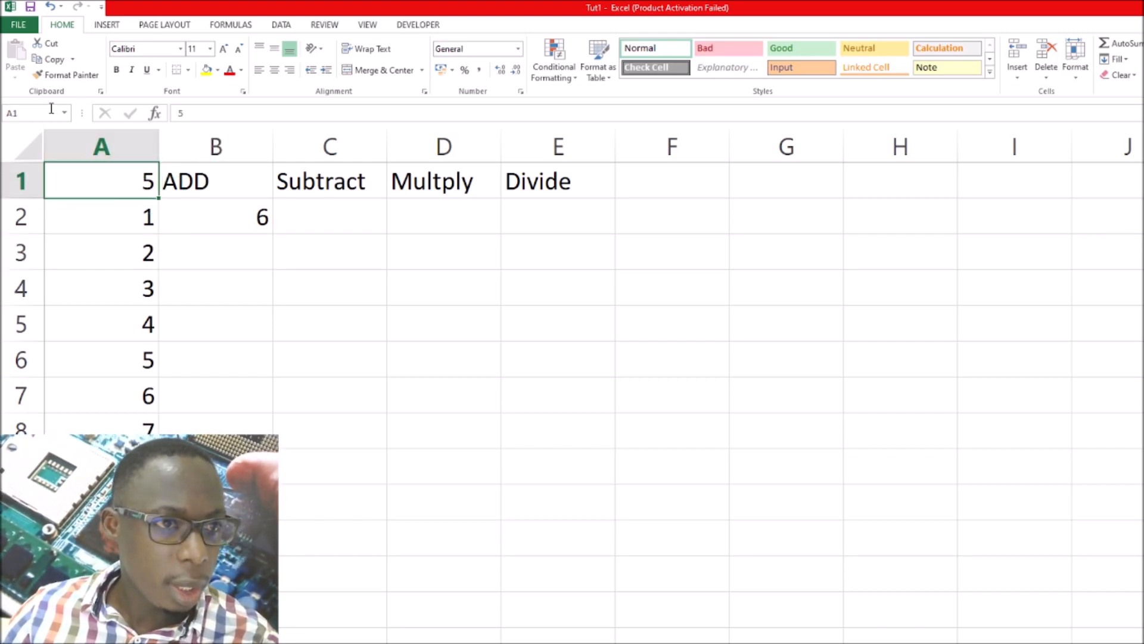
pyautogui.click(22, 112)
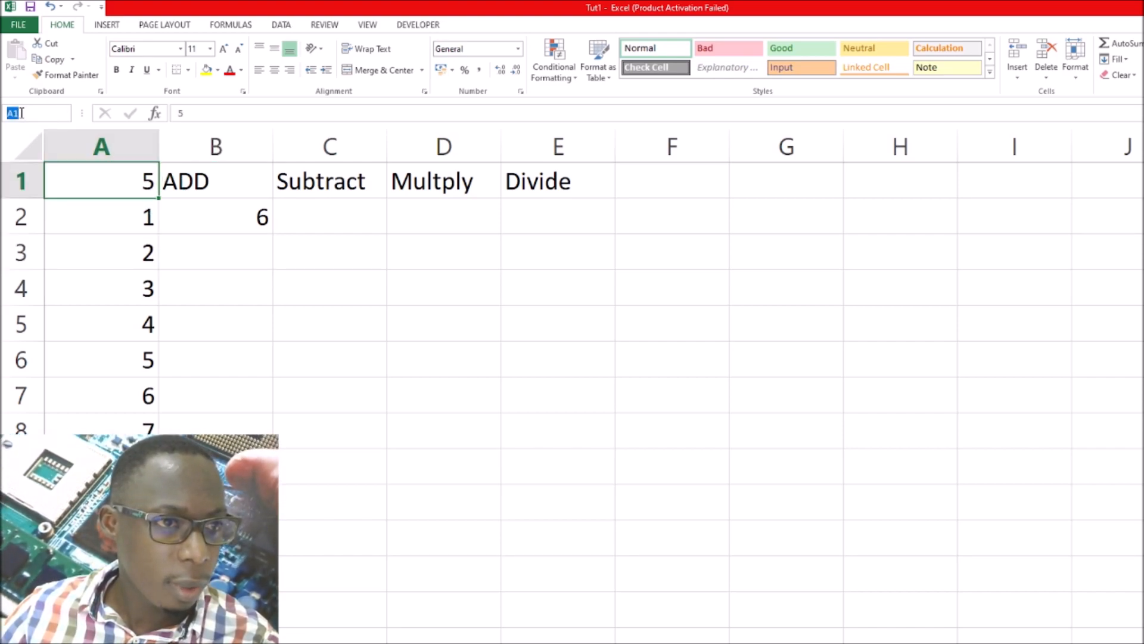
pyautogui.click(138, 251)
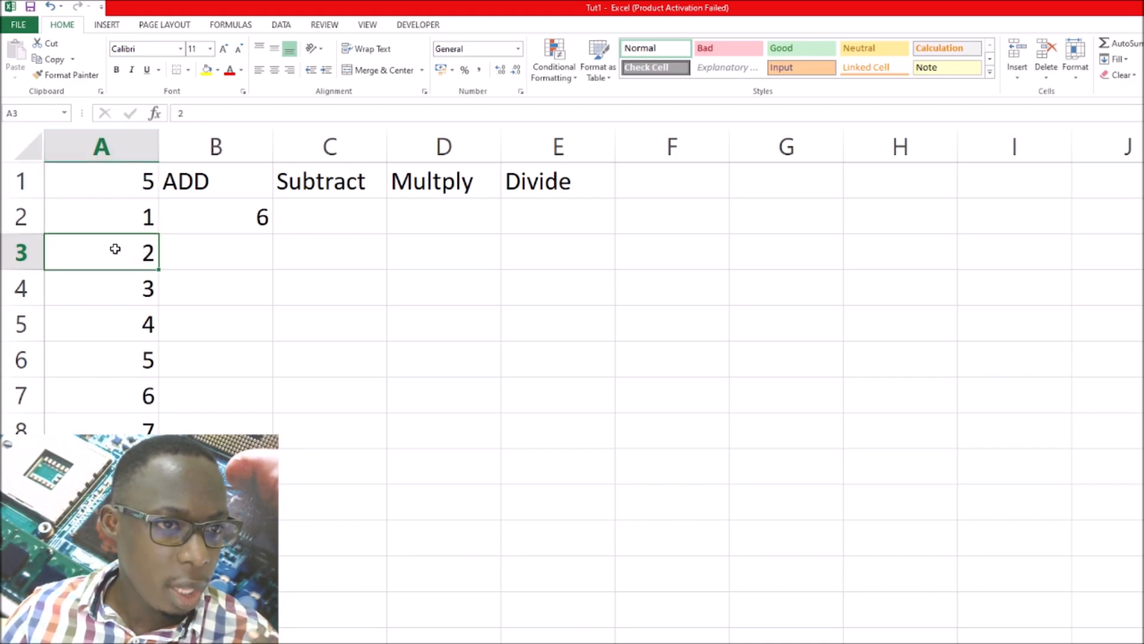
# In cell B3 under ADD, enter the formula =A1+A3
pyautogui.click(204, 247)
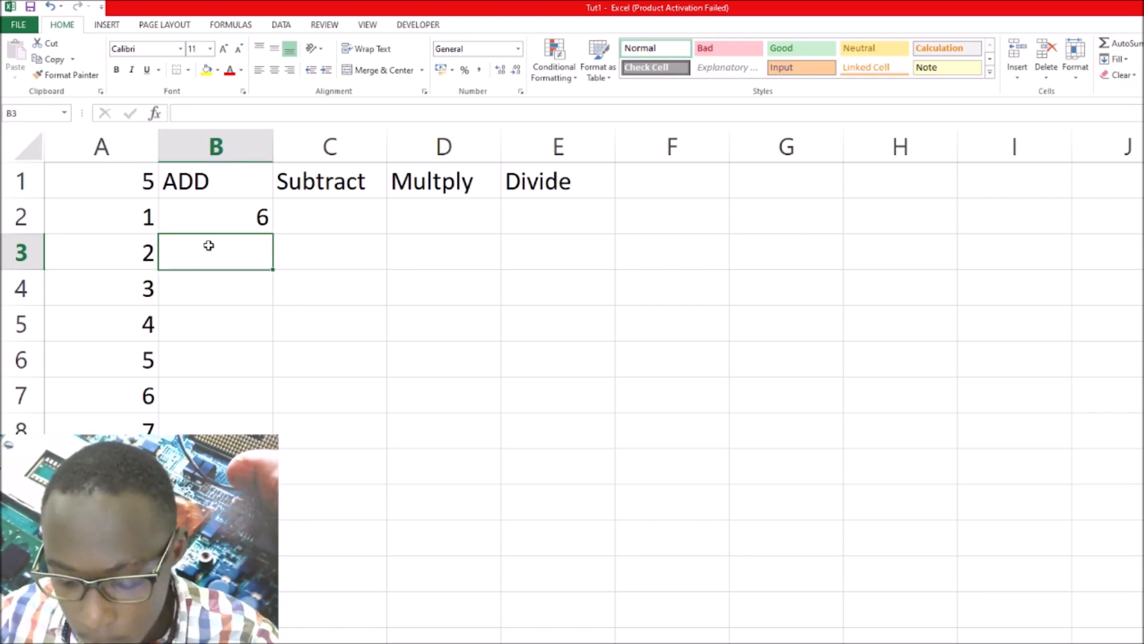
pyautogui.write('=')
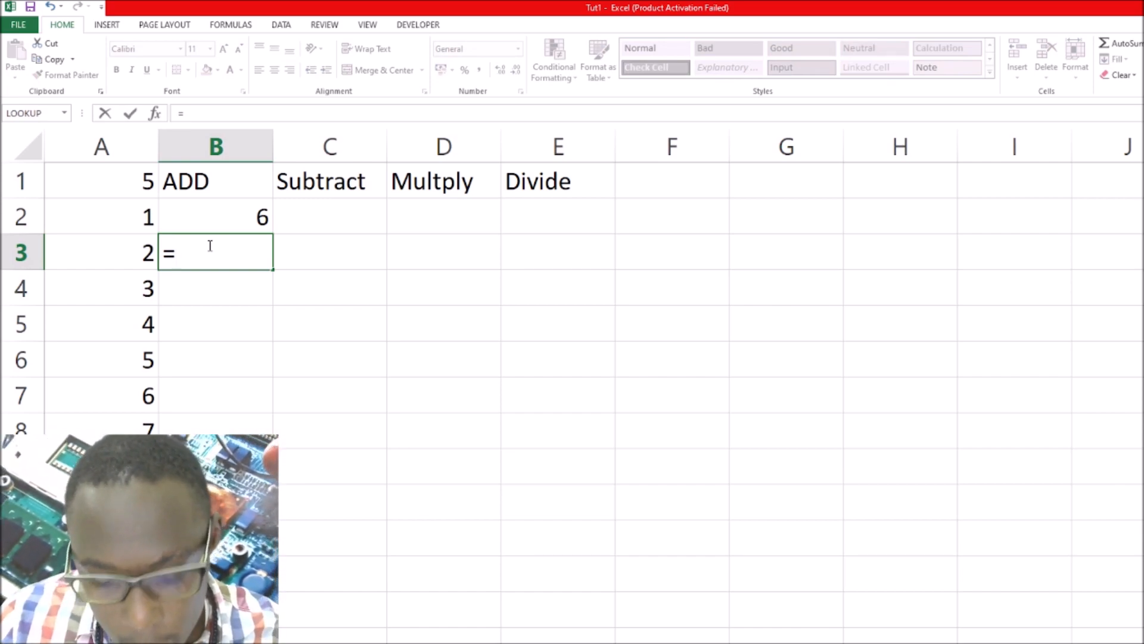
pyautogui.click(119, 180)
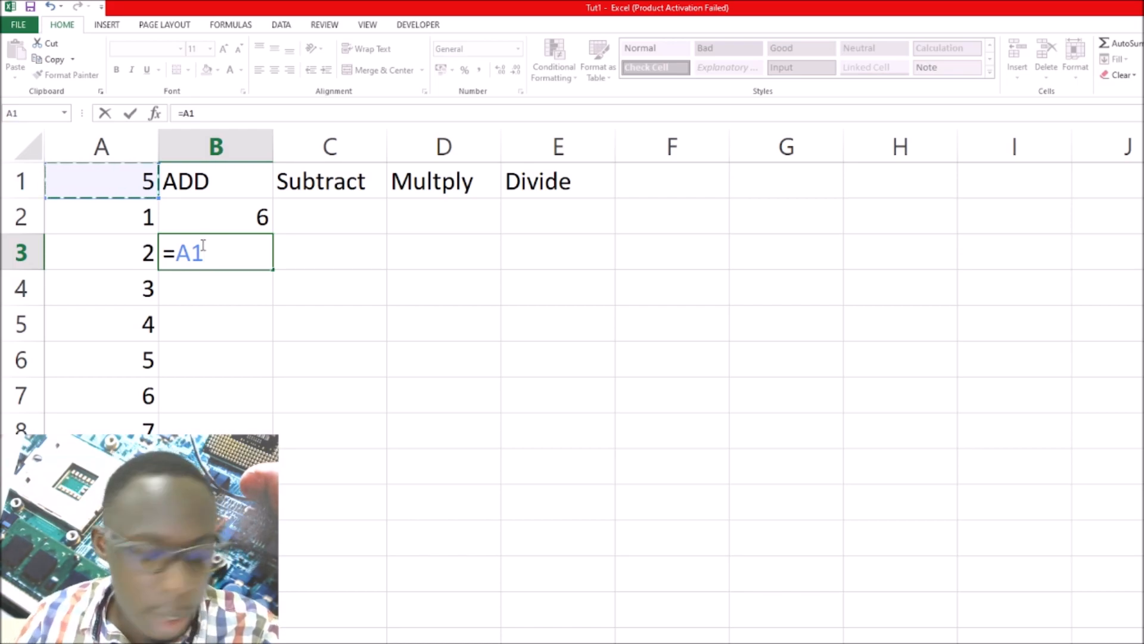
pyautogui.write('+')
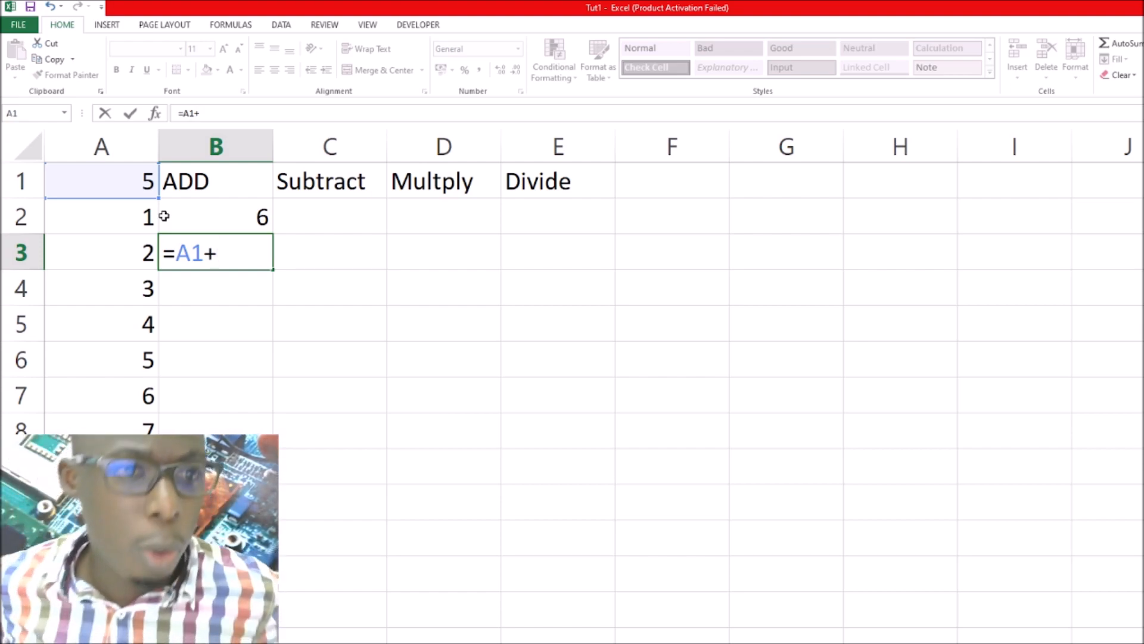
pyautogui.click(120, 245)
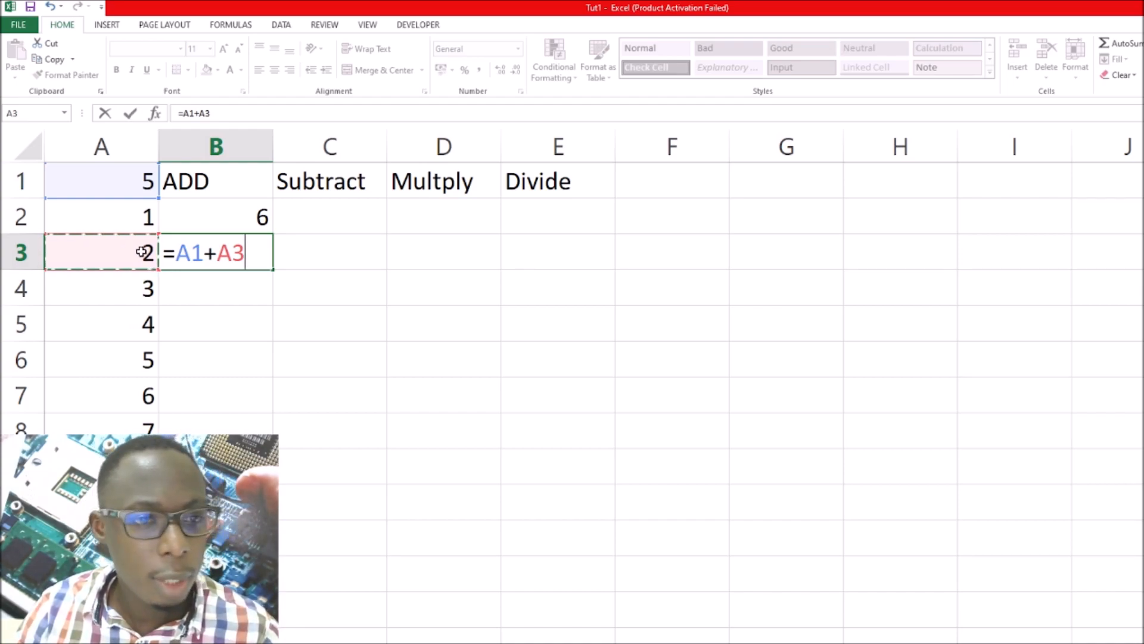
pyautogui.press('Return')
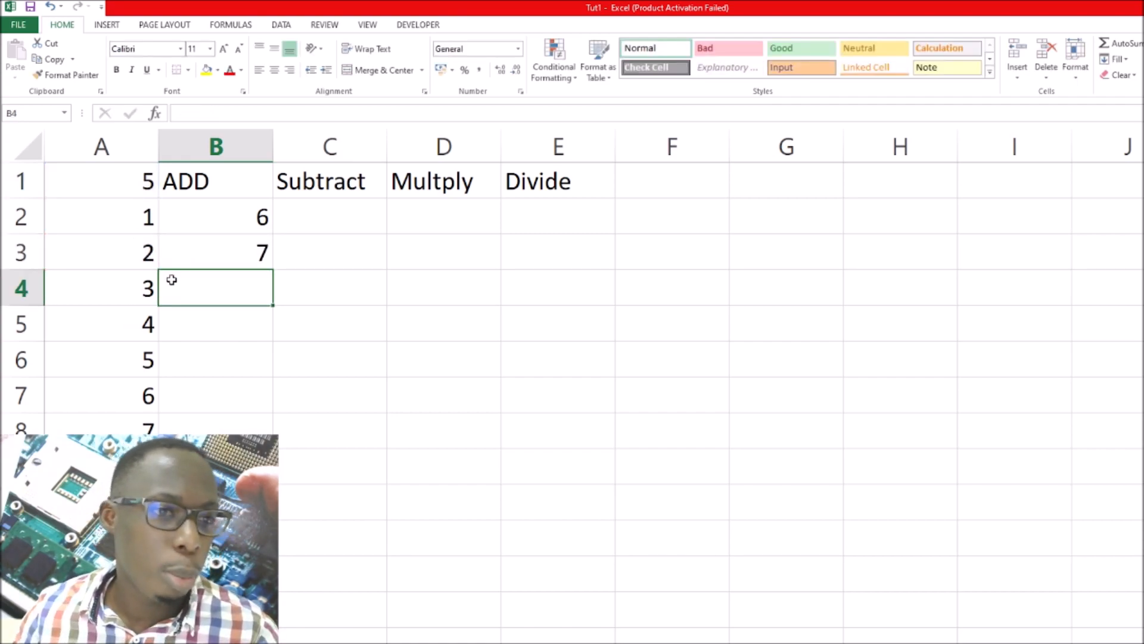
# In cell B4 under ADD, enter the formula =A1+A4
pyautogui.write('=')
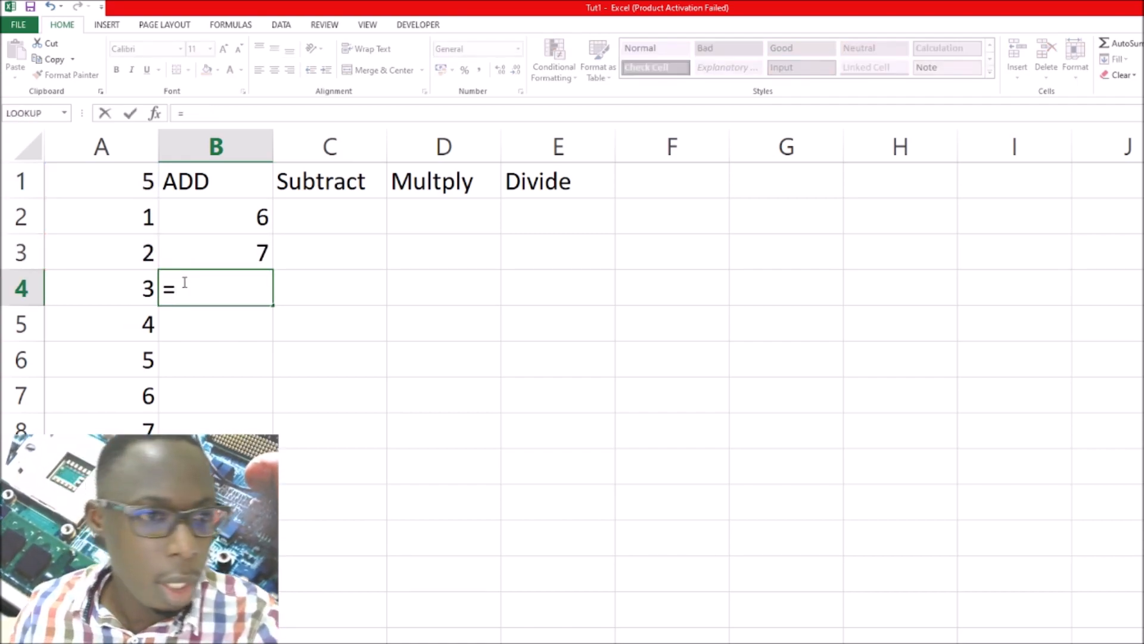
pyautogui.click(130, 181)
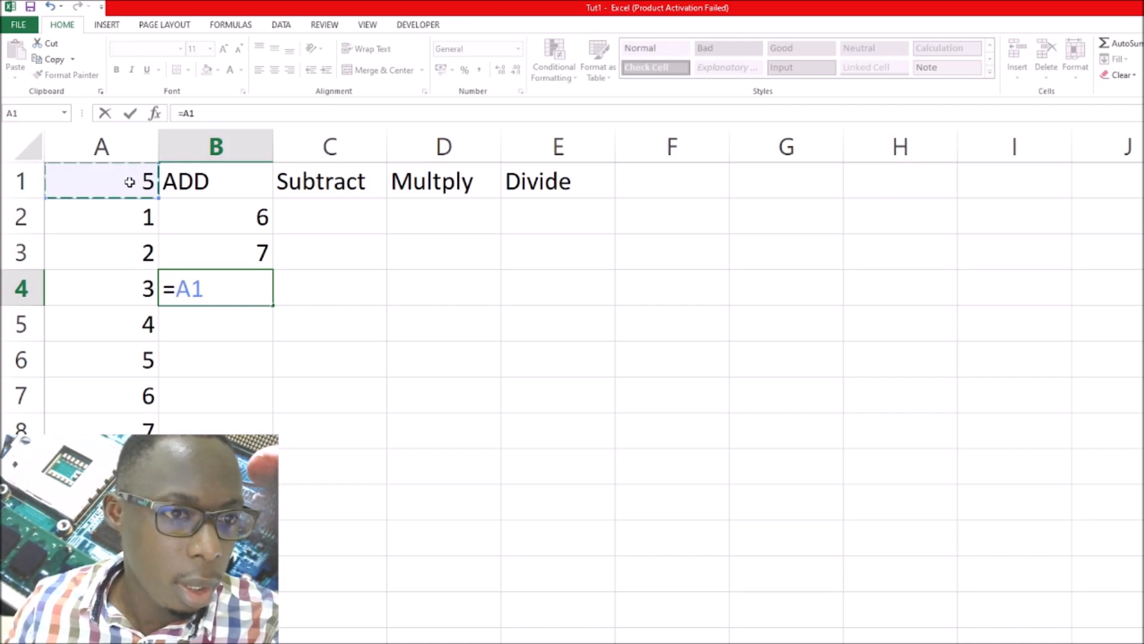
pyautogui.write('+')
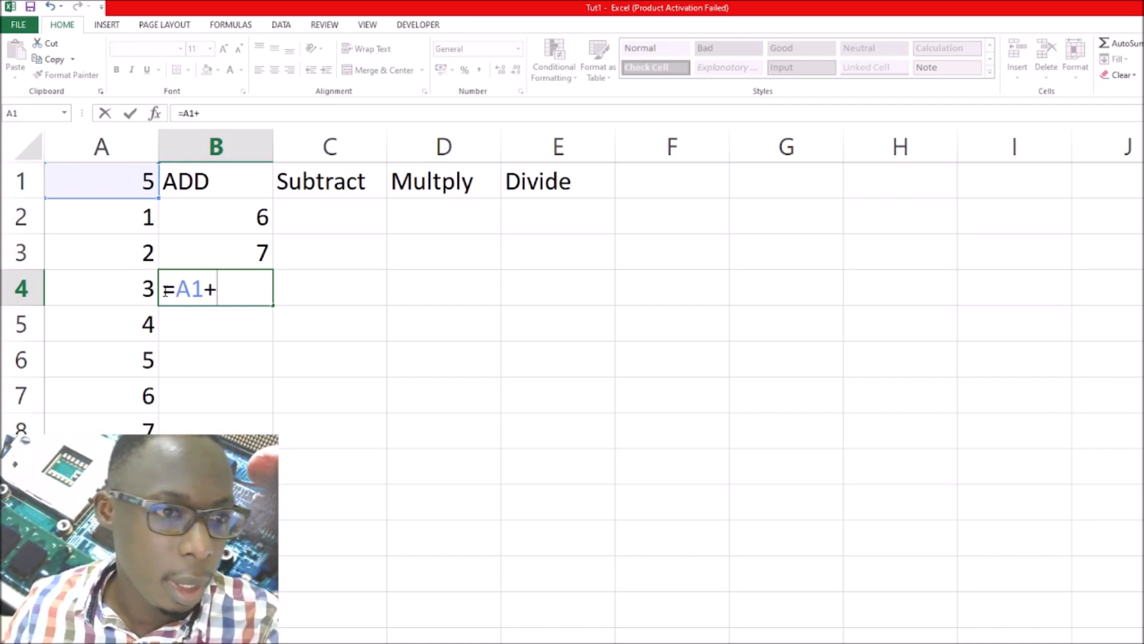
pyautogui.click(132, 289)
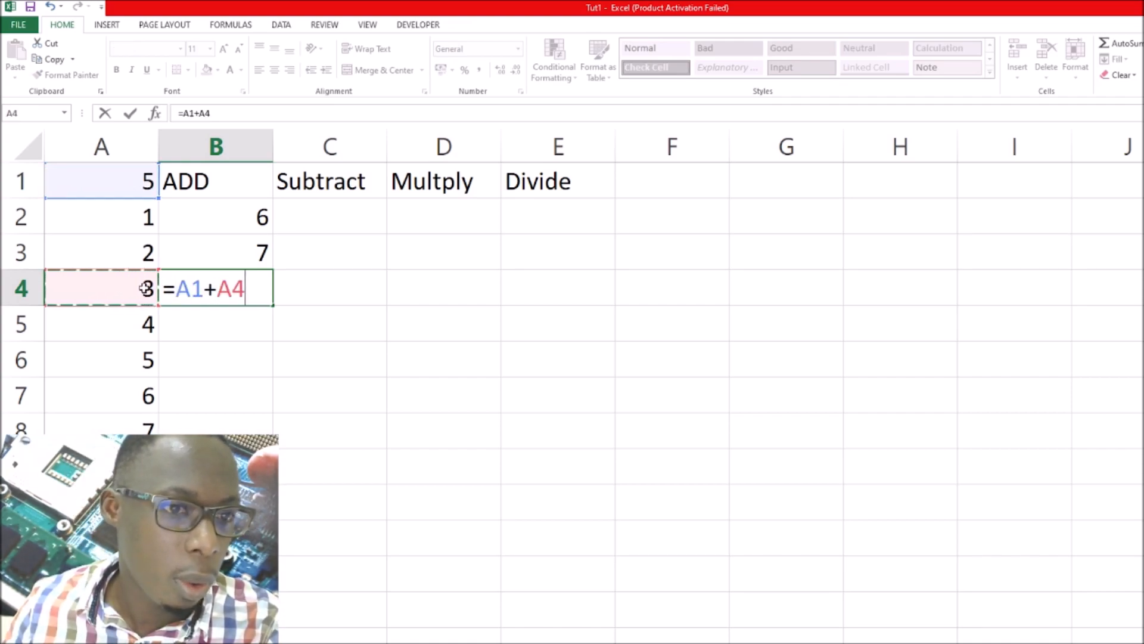
pyautogui.press('Return')
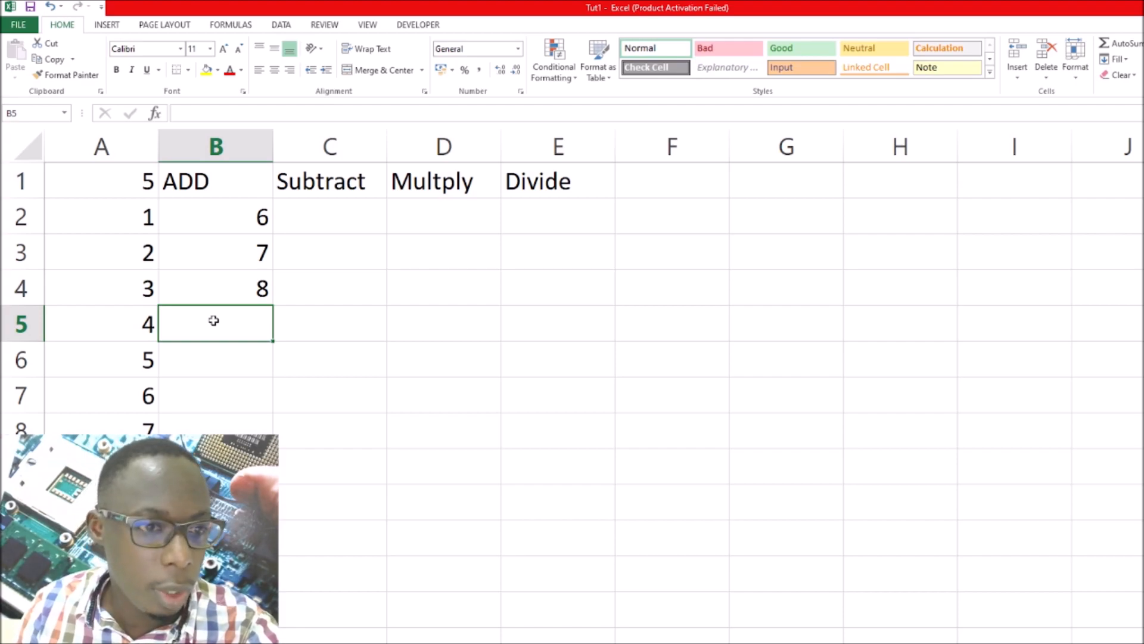
# Enter the formula =A1+A5 in cell B5 and fill it down the remaining rows of the ADD column
pyautogui.write('=')
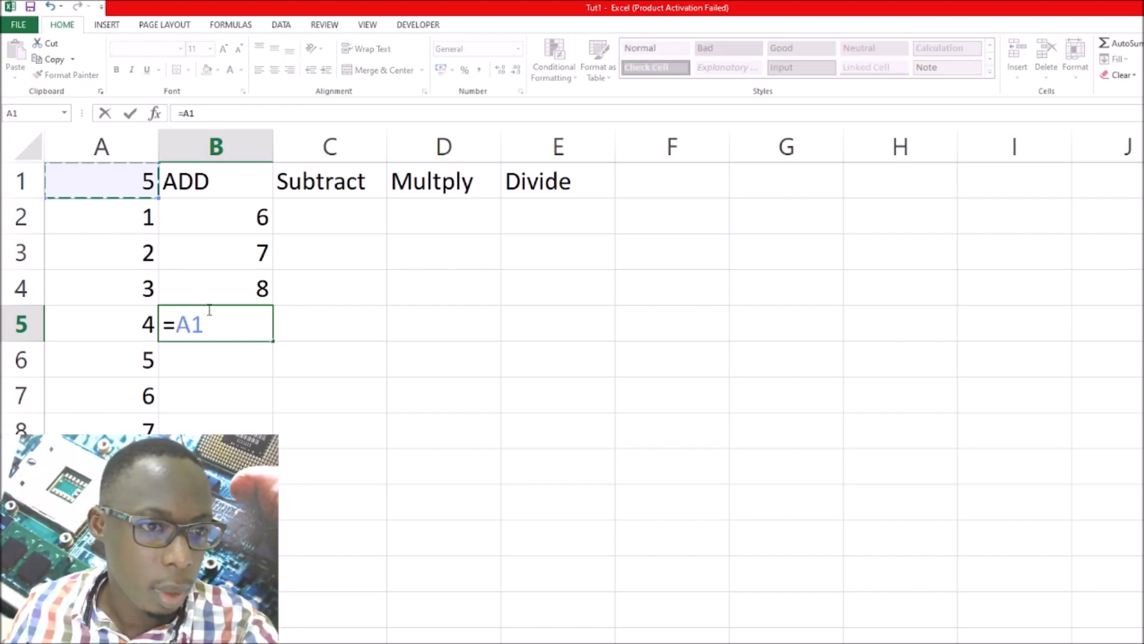
pyautogui.write('+')
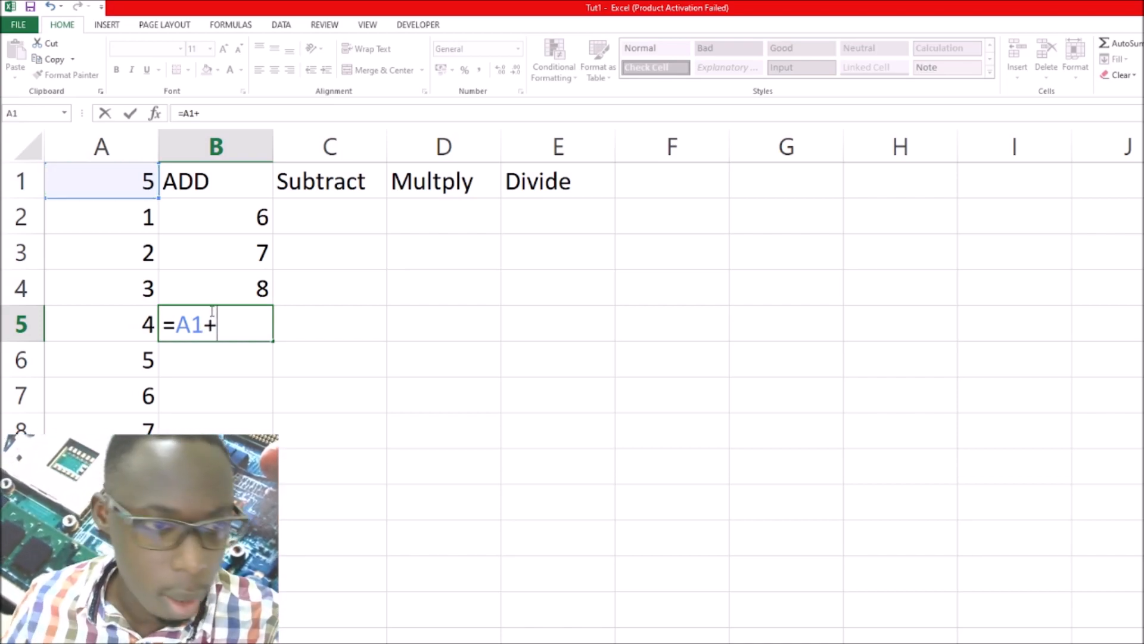
pyautogui.click(133, 325)
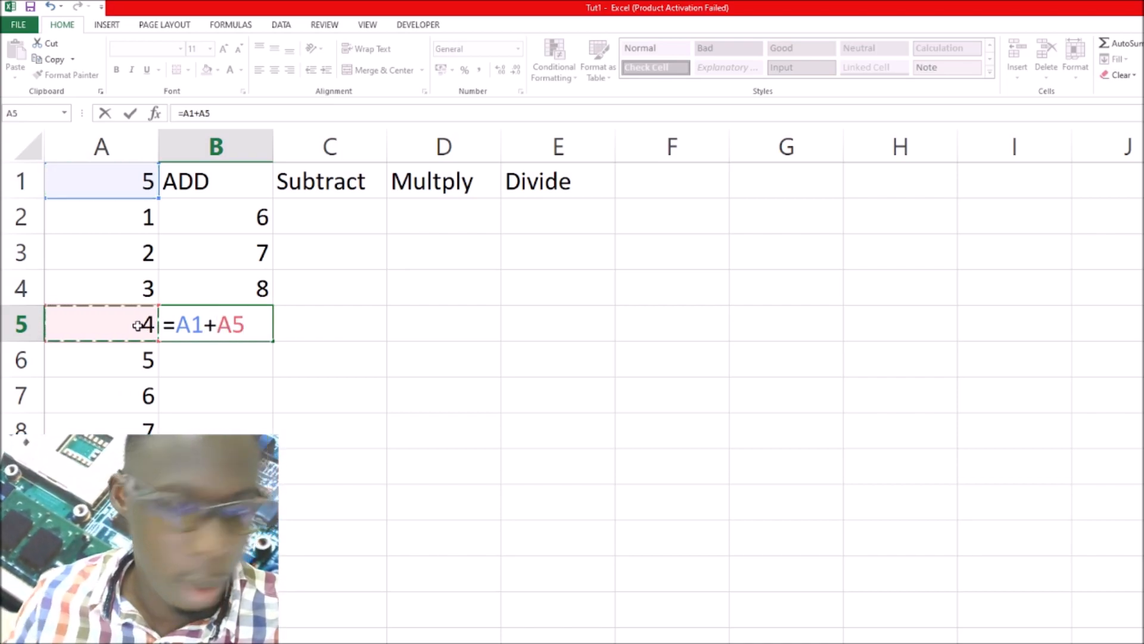
pyautogui.press('Return')
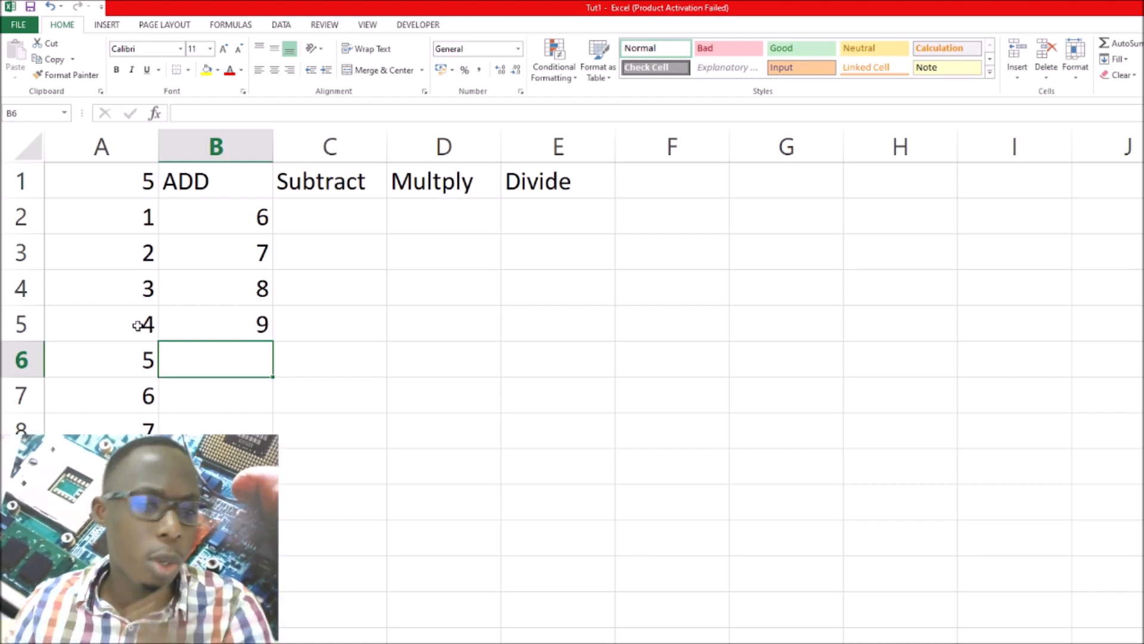
pyautogui.click(245, 329)
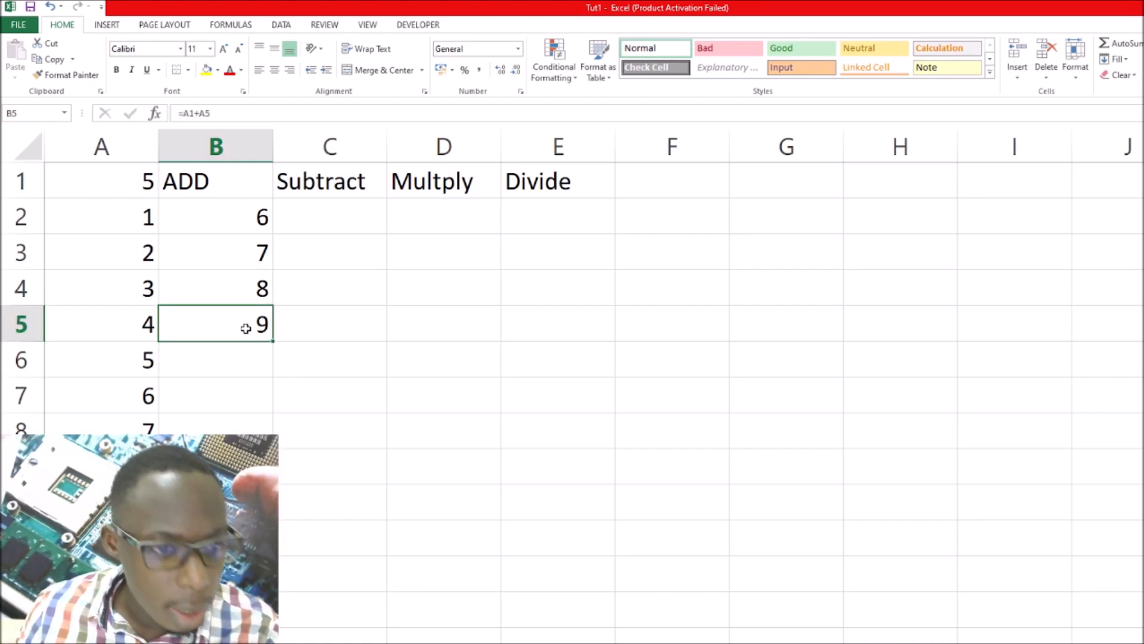
pyautogui.doubleClick(273, 341)
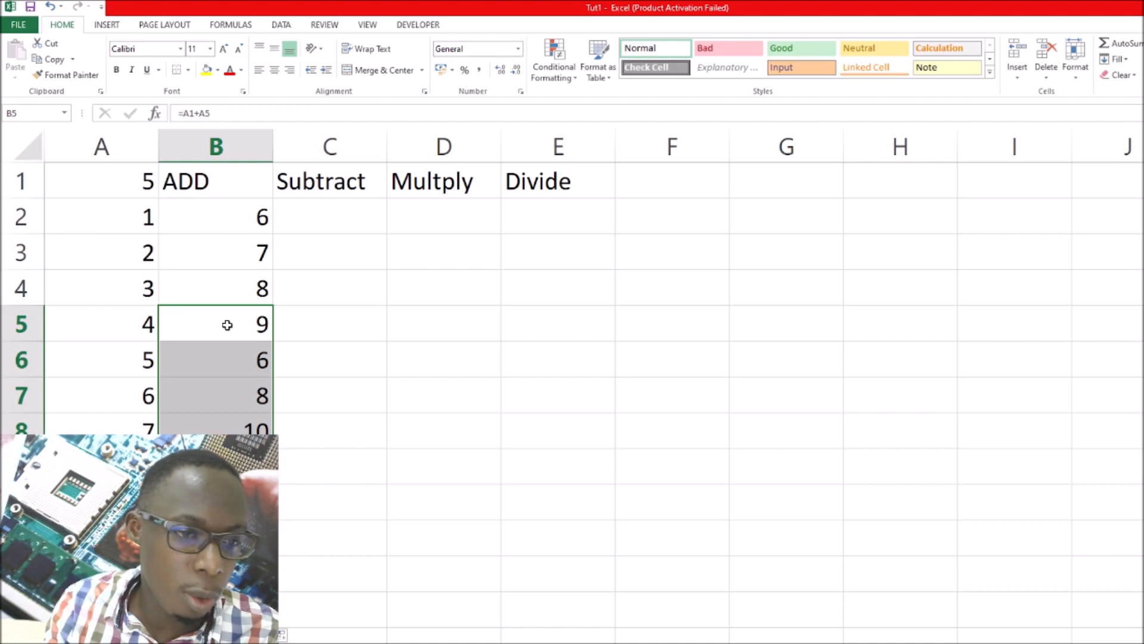
pyautogui.click(306, 218)
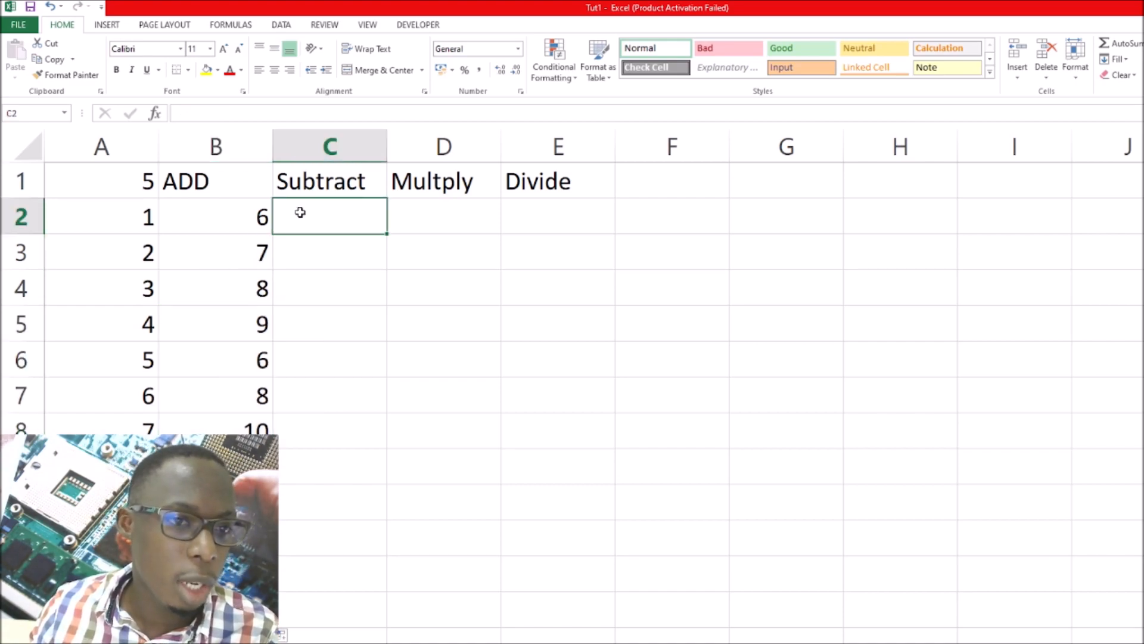
pyautogui.click(144, 181)
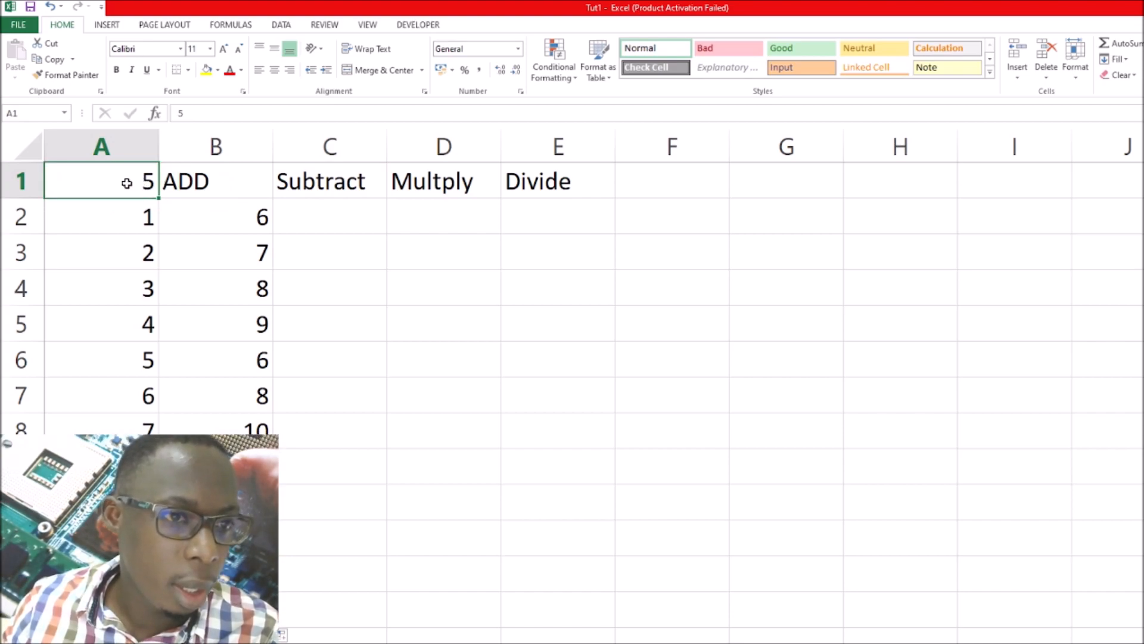
pyautogui.rightClick(123, 182)
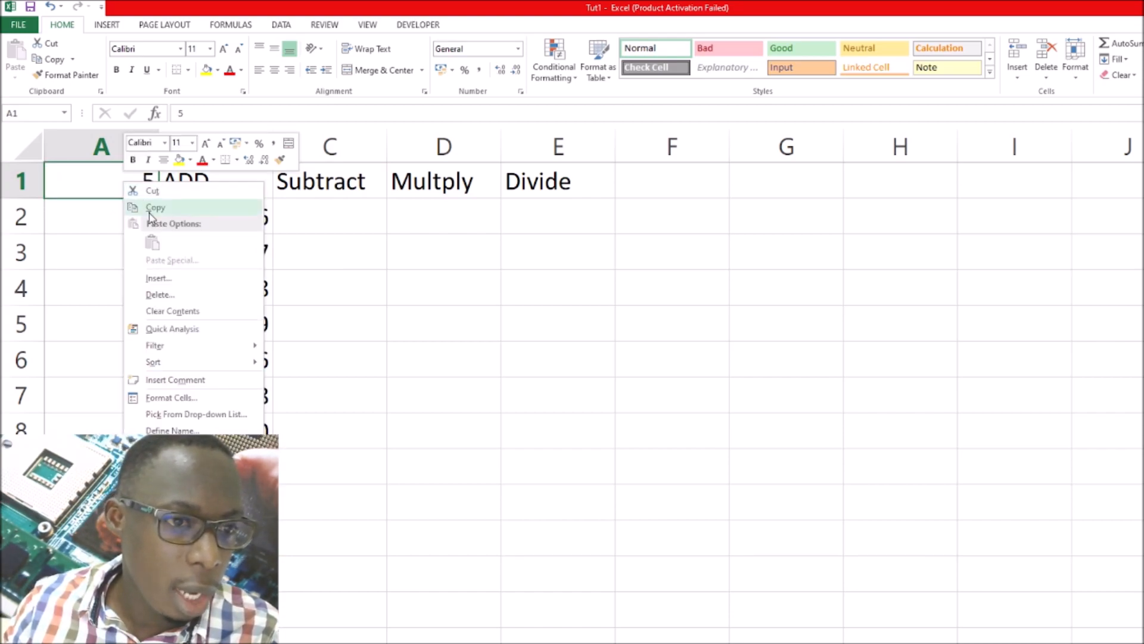
pyautogui.click(171, 431)
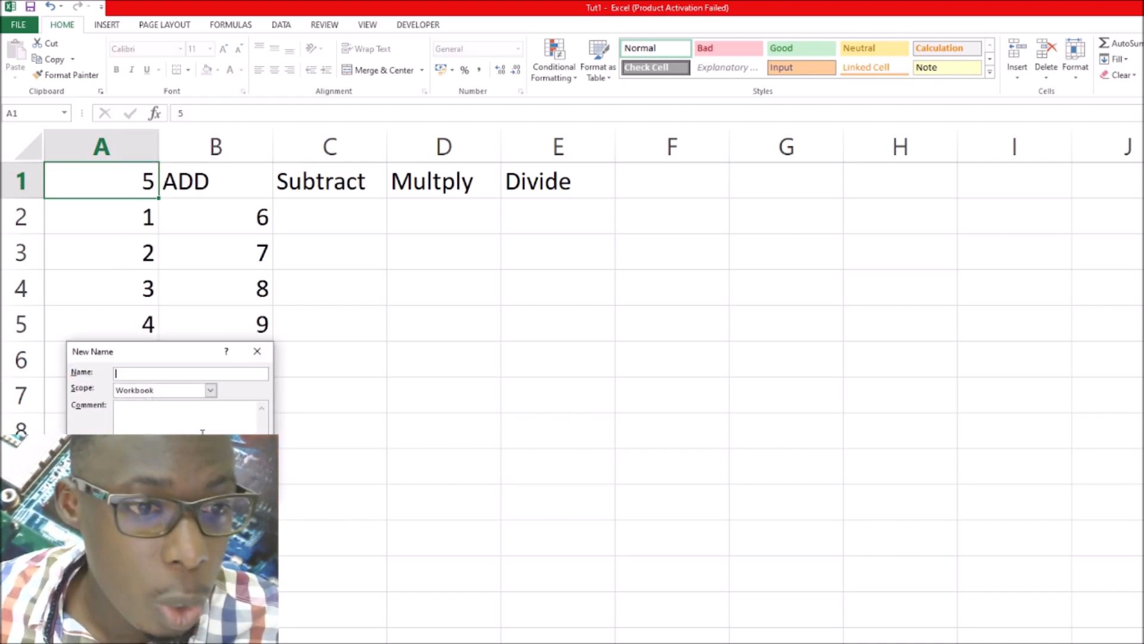
pyautogui.click(257, 351)
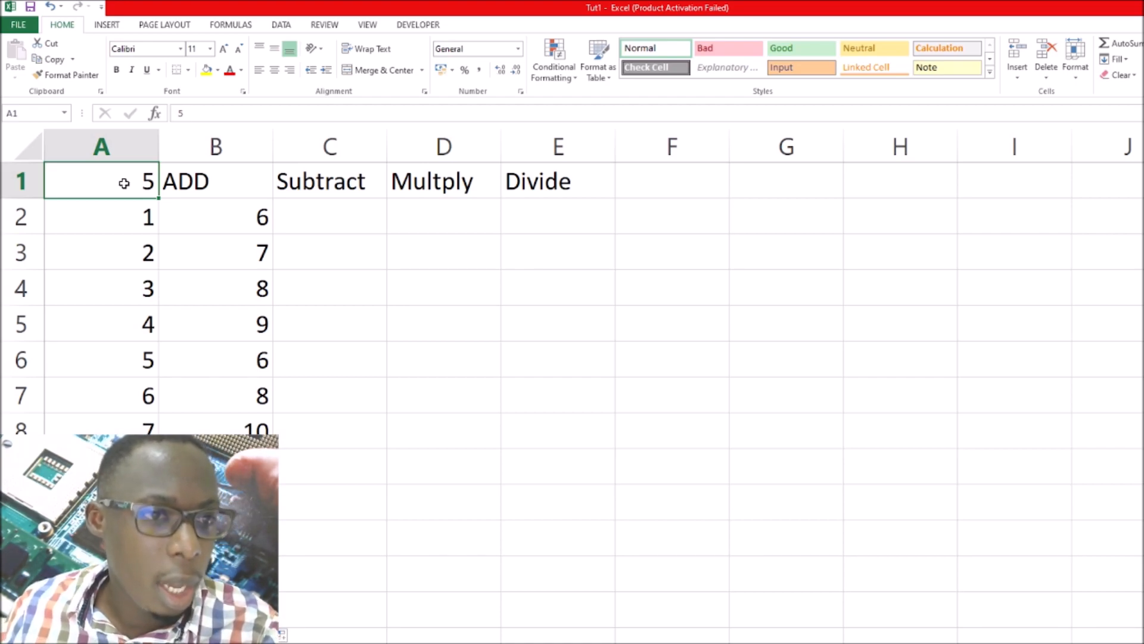
# Define a name with Workbook scope for cell A1, using a person's first name
pyautogui.rightClick(124, 184)
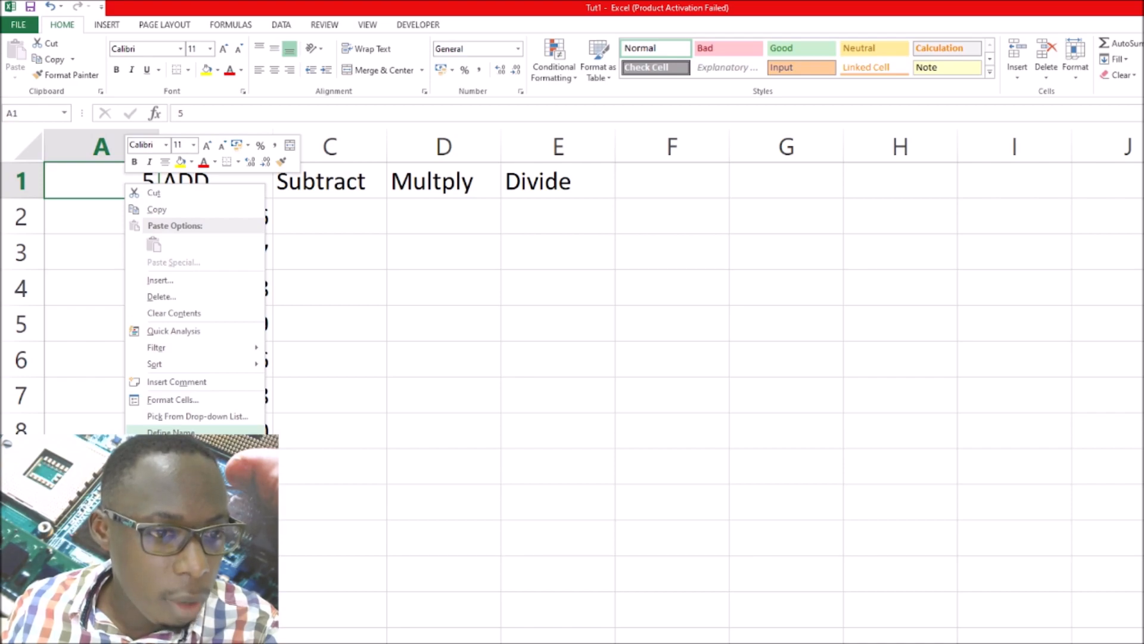
pyautogui.click(167, 431)
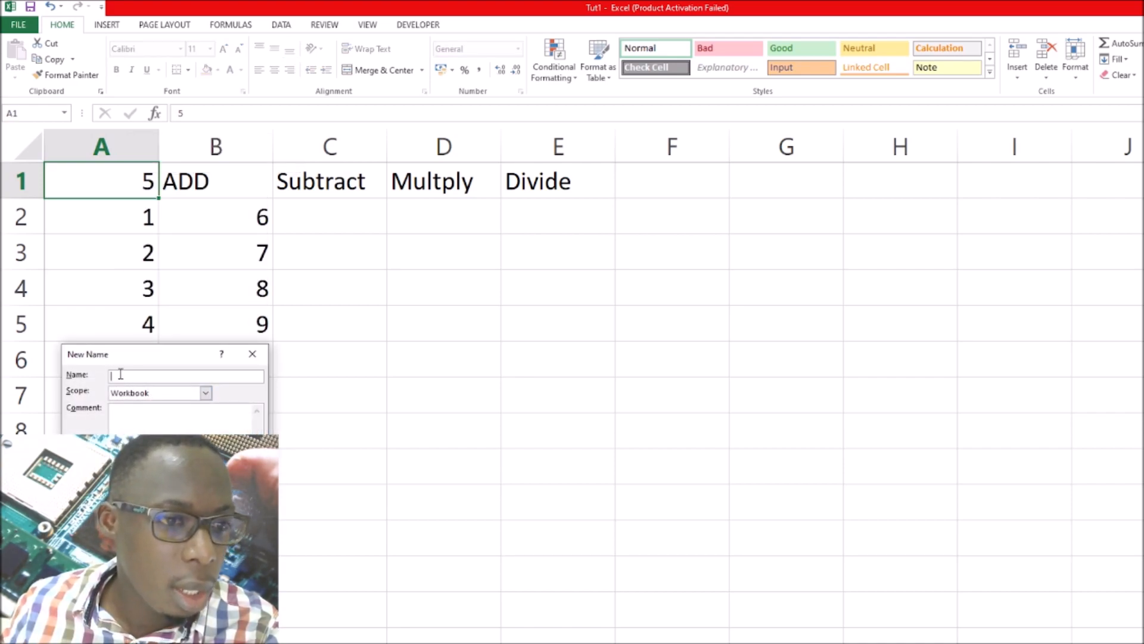
pyautogui.write('Brian')
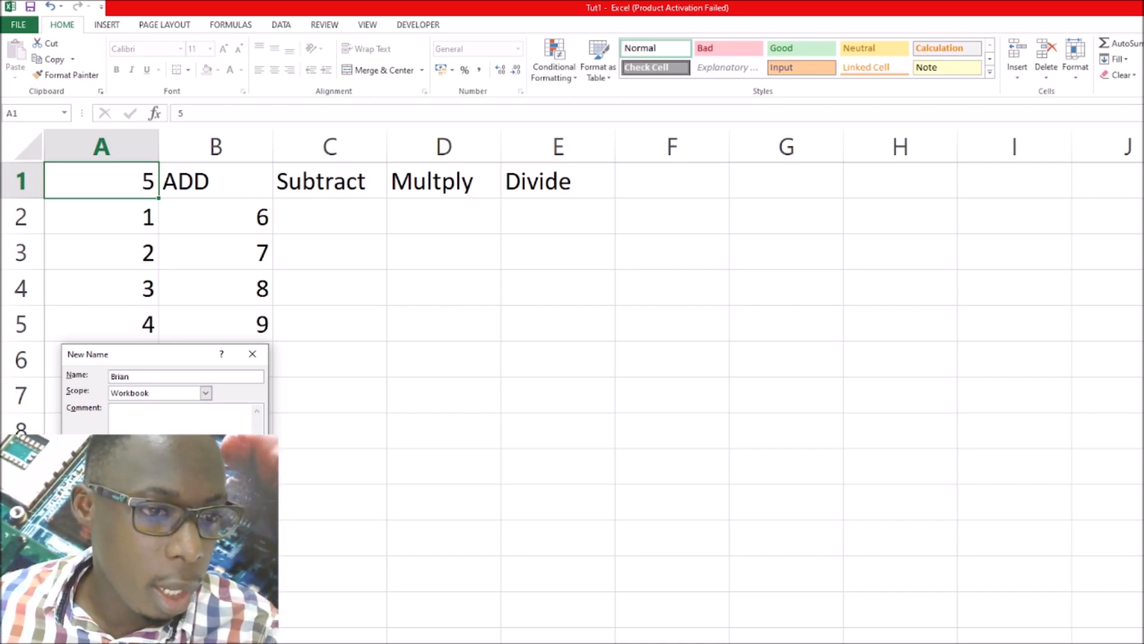
pyautogui.press('Return')
# In cell C2 under Subtract, enter a formula that adds A2 to cell A1, referring to A1 by its defined name
pyautogui.click(297, 217)
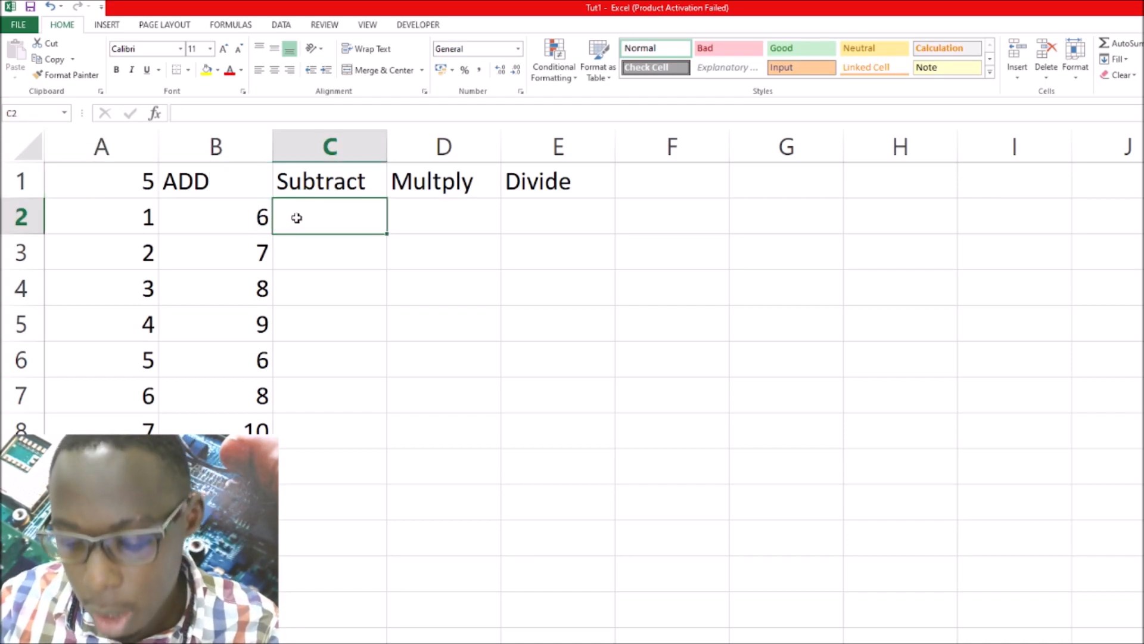
pyautogui.write('=B')
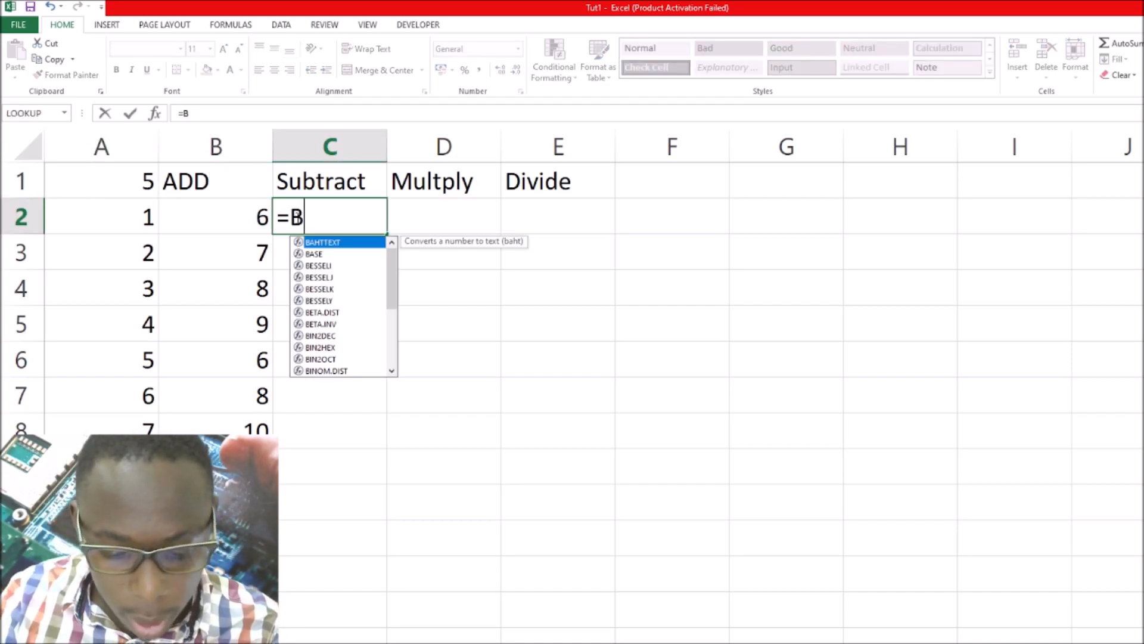
pyautogui.write('rian')
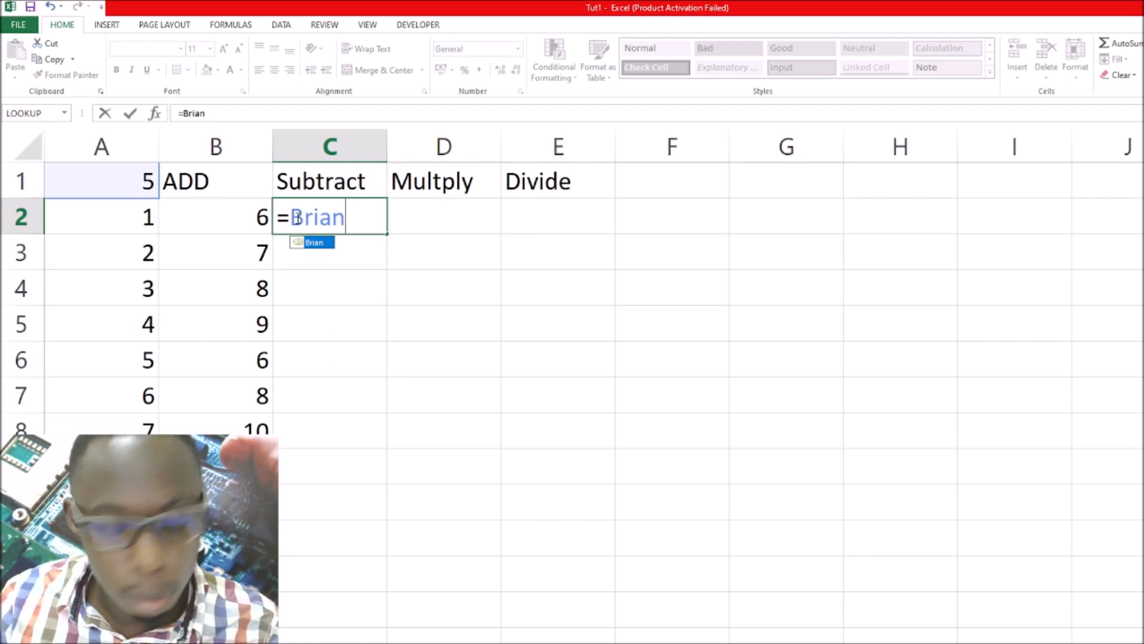
pyautogui.write('+')
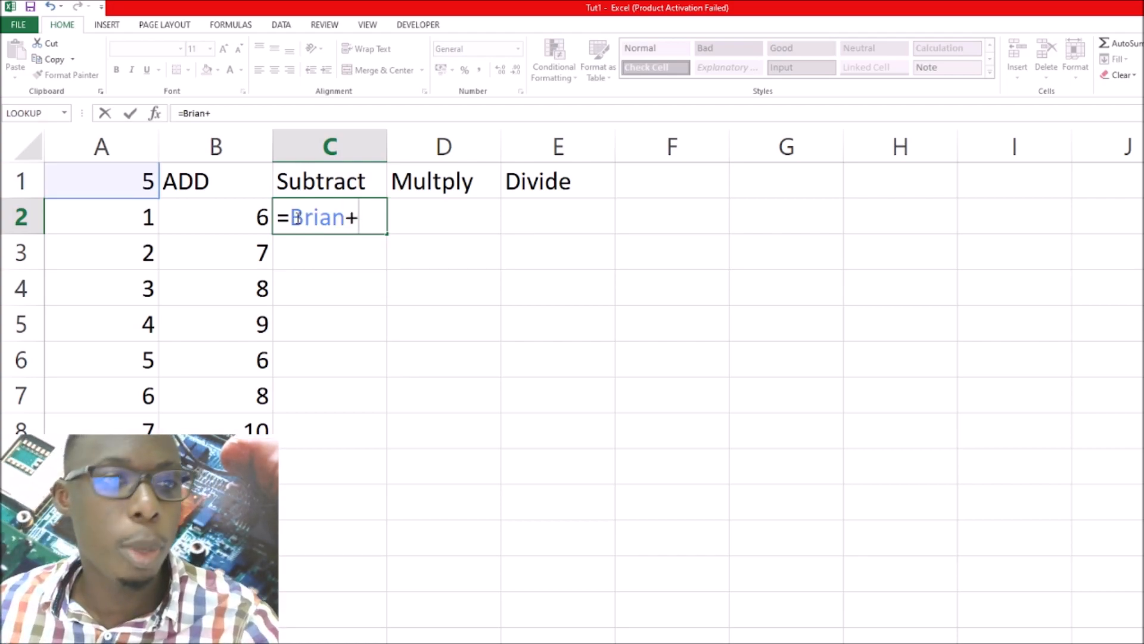
pyautogui.click(136, 221)
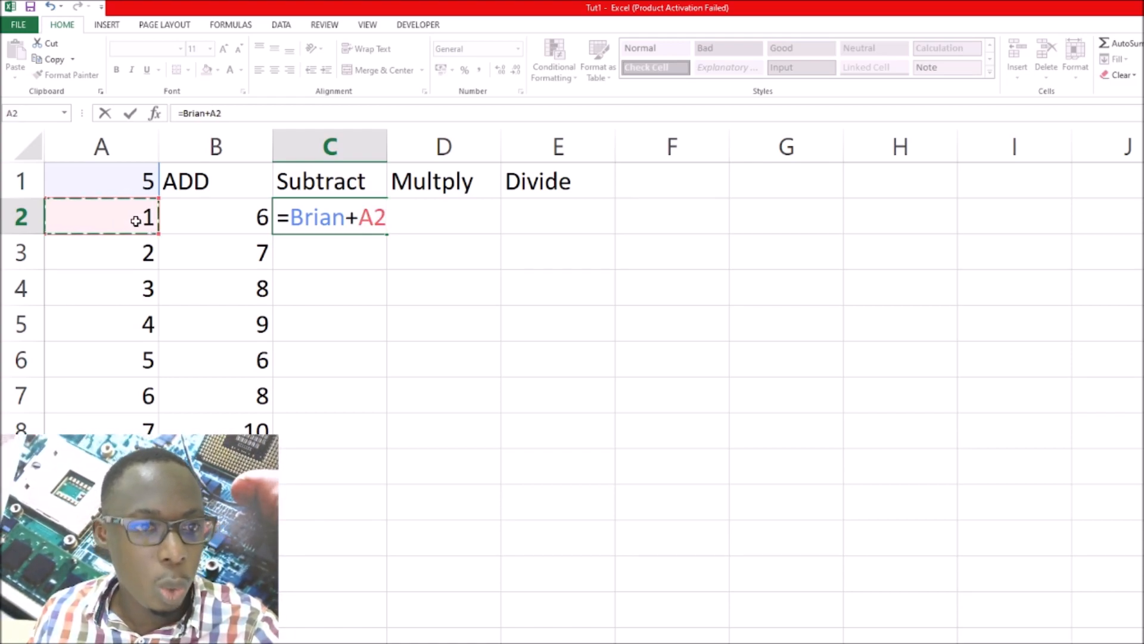
pyautogui.press('Return')
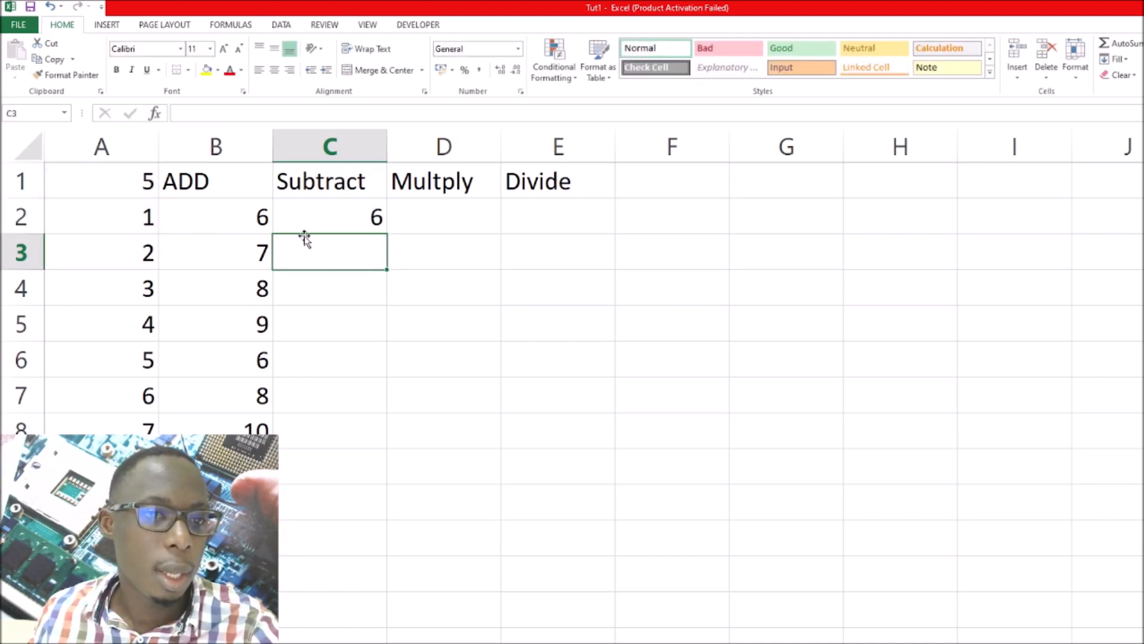
pyautogui.click(330, 216)
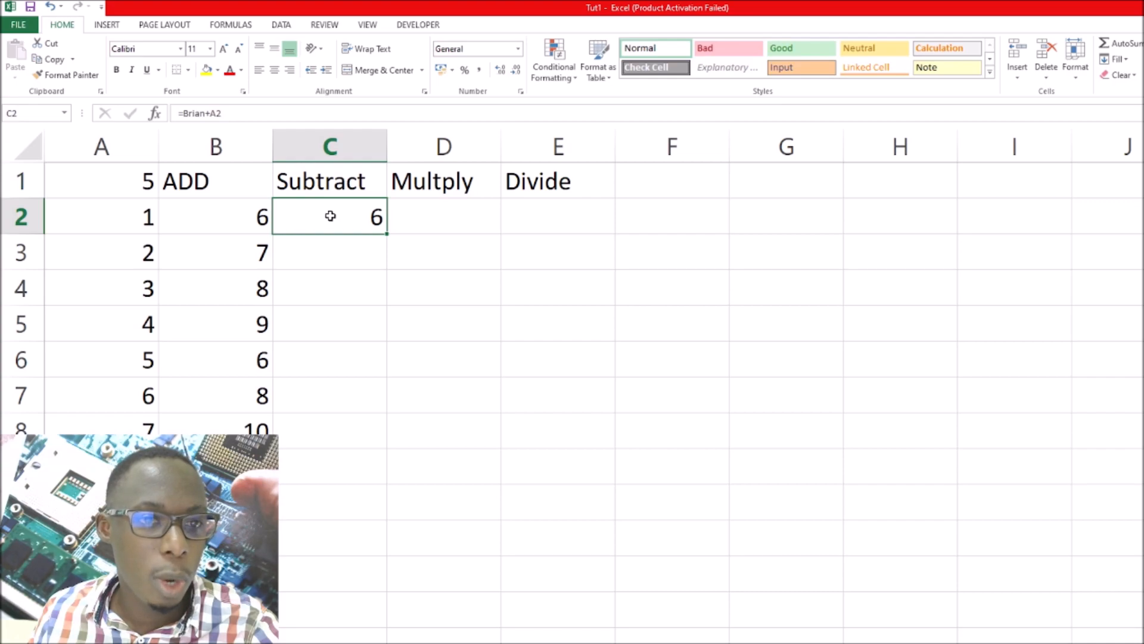
# Change the operator in cell C2's formula to a minus so that A2 is subtracted from the named cell A1
pyautogui.doubleClick(330, 215)
pyautogui.click(359, 216)
pyautogui.press('BackSpace')
pyautogui.write('-')
pyautogui.press('Return')
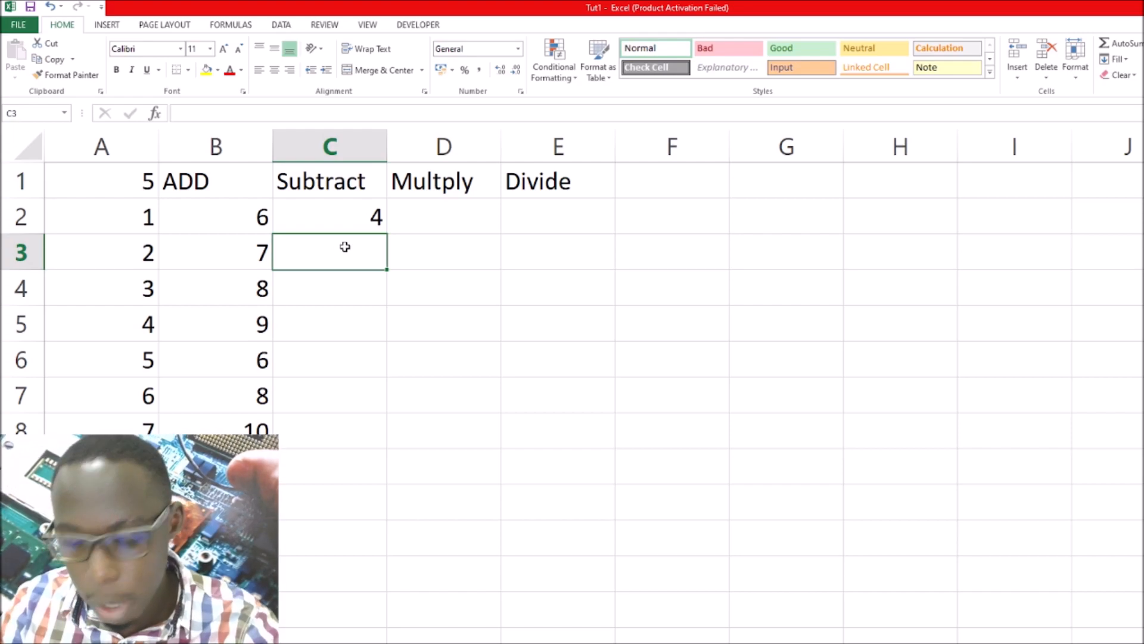
# In cell C3, enter a formula that subtracts A3 from cell A1, referring to A1 by its defined name
pyautogui.write('=')
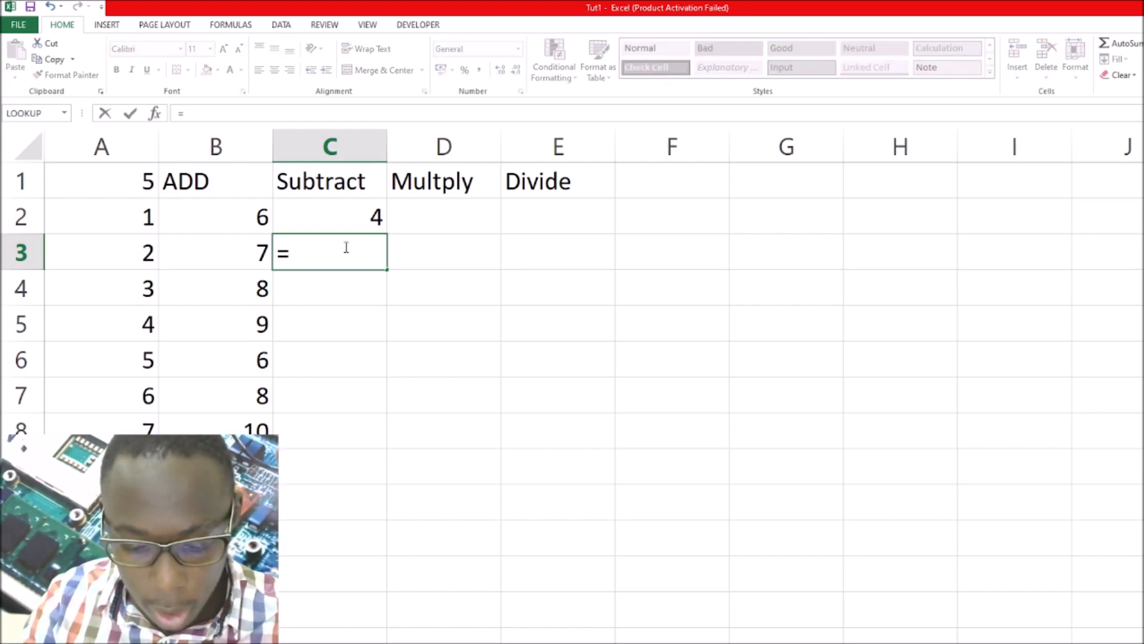
pyautogui.write('Brian')
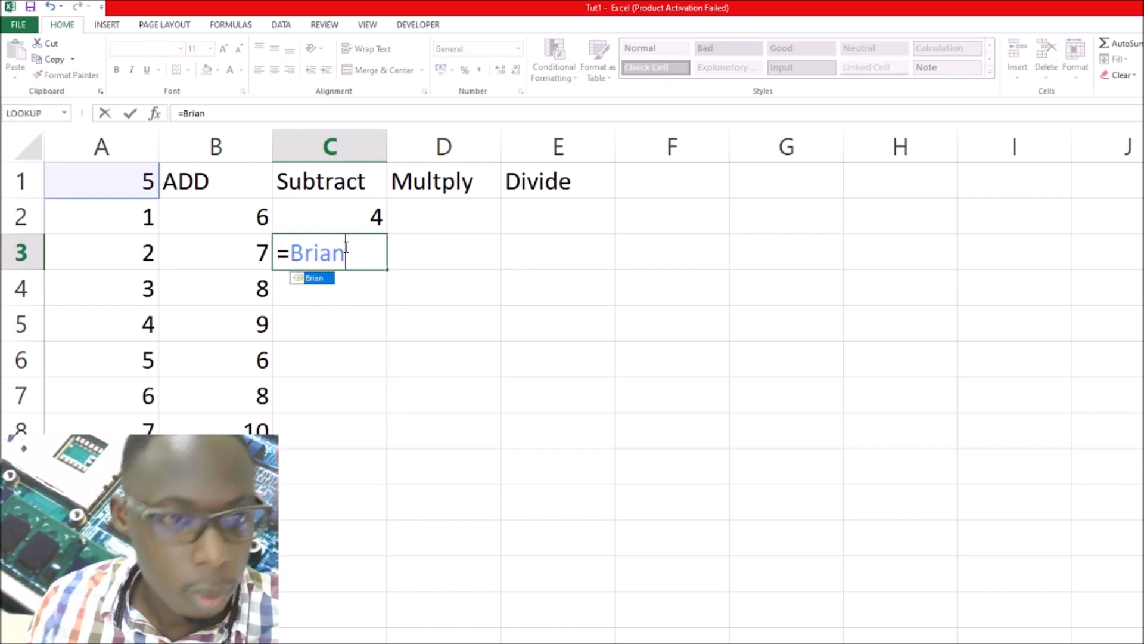
pyautogui.write('-')
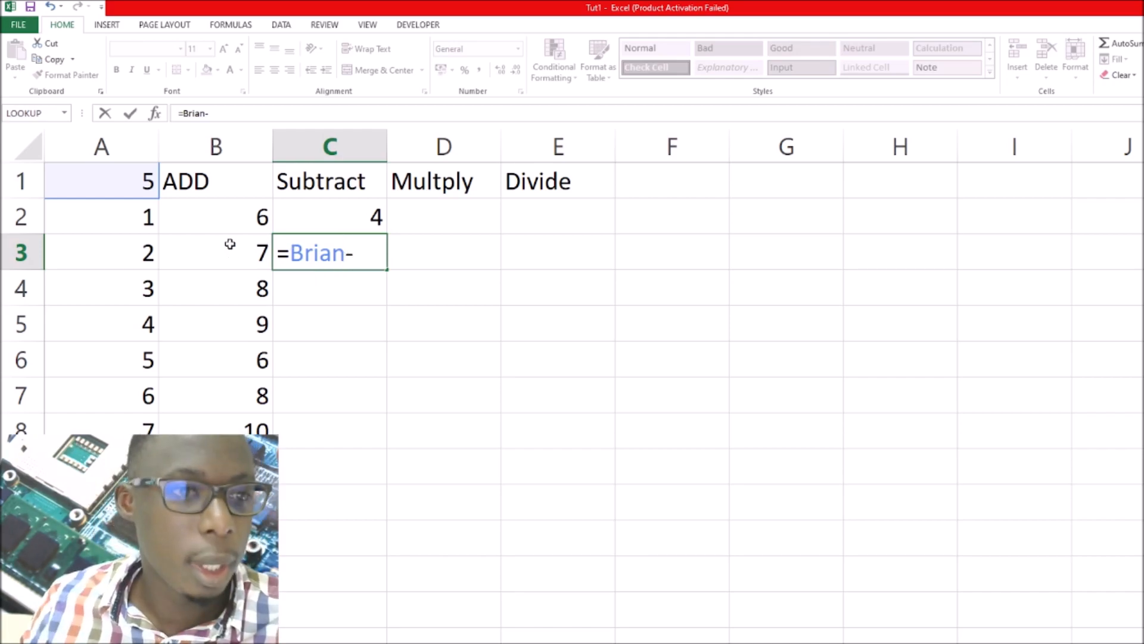
pyautogui.click(145, 253)
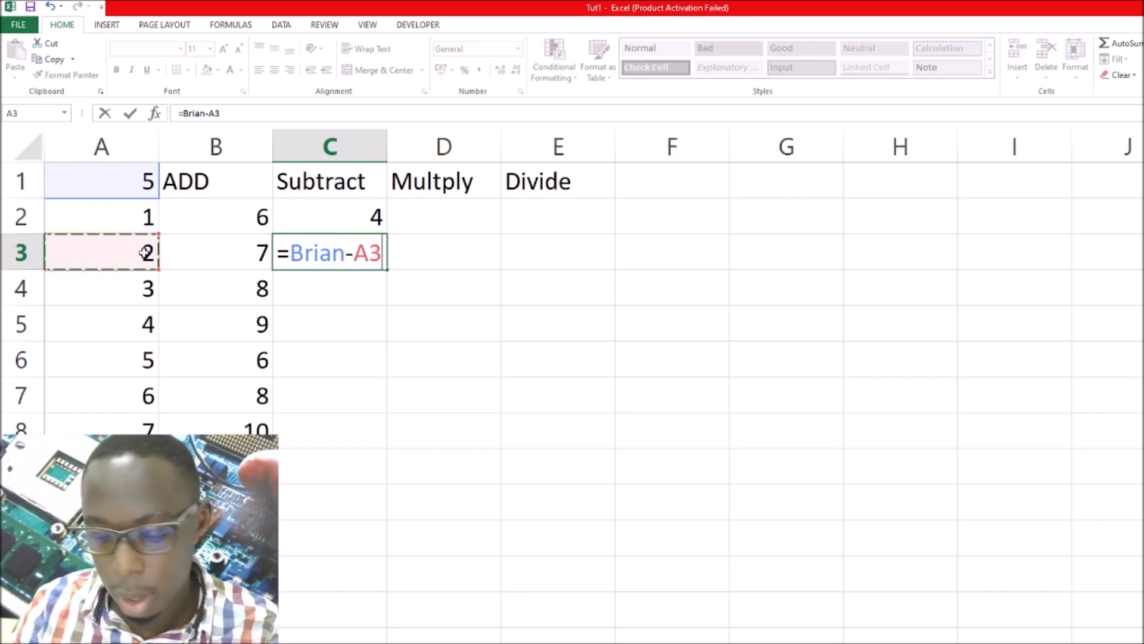
pyautogui.press('Return')
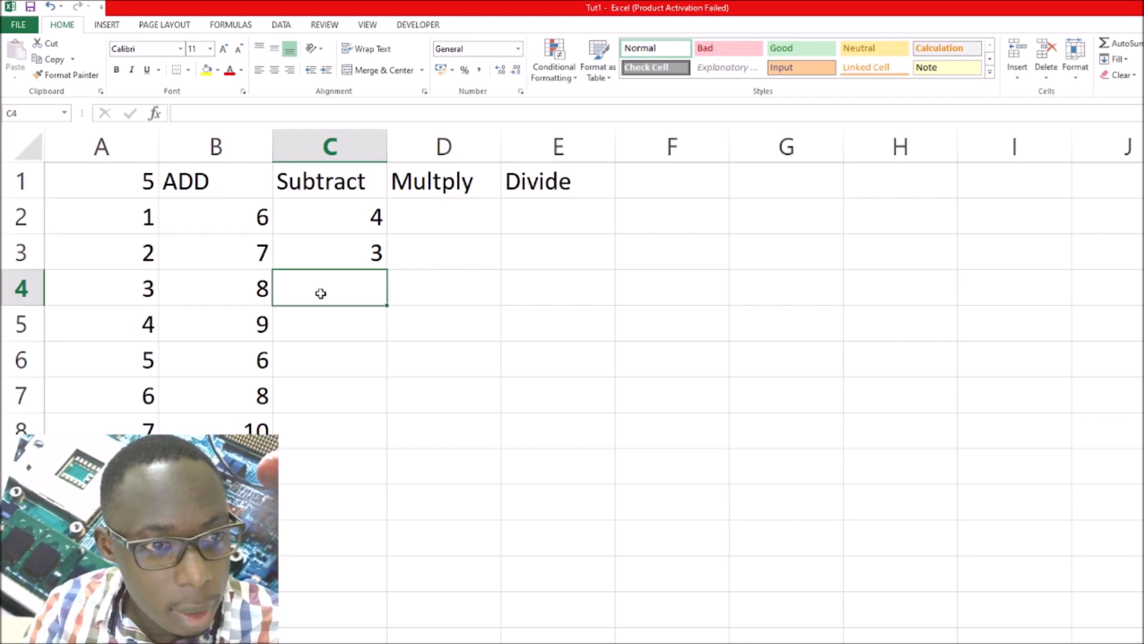
# Enter the literal-number formula =5-3 in cell C4 of the Subtract column
pyautogui.write('=')
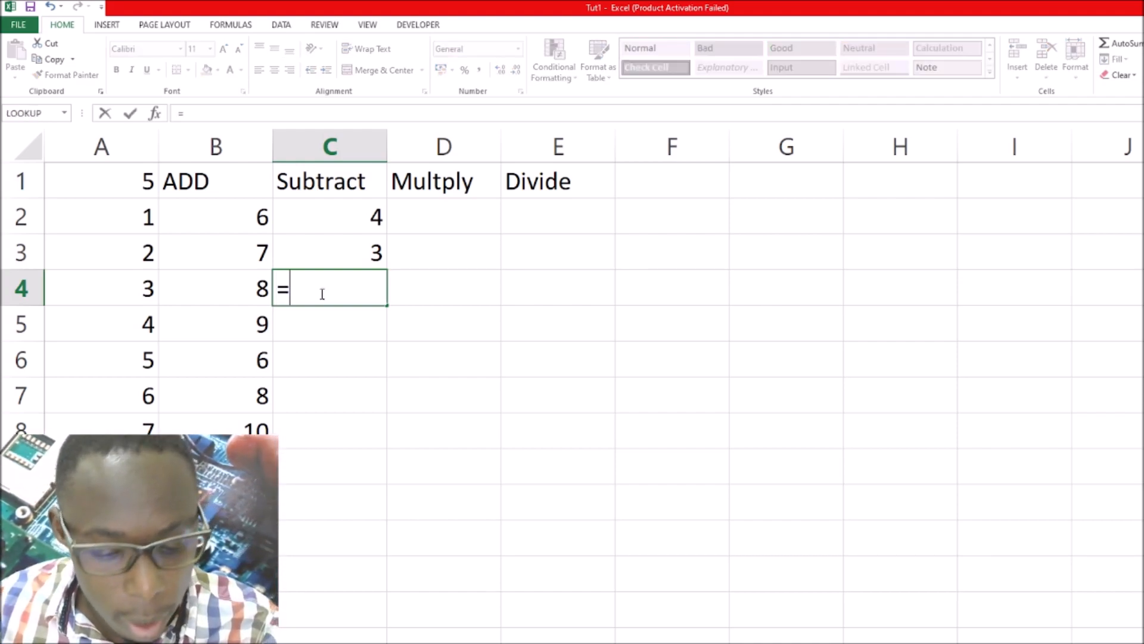
pyautogui.write('5')
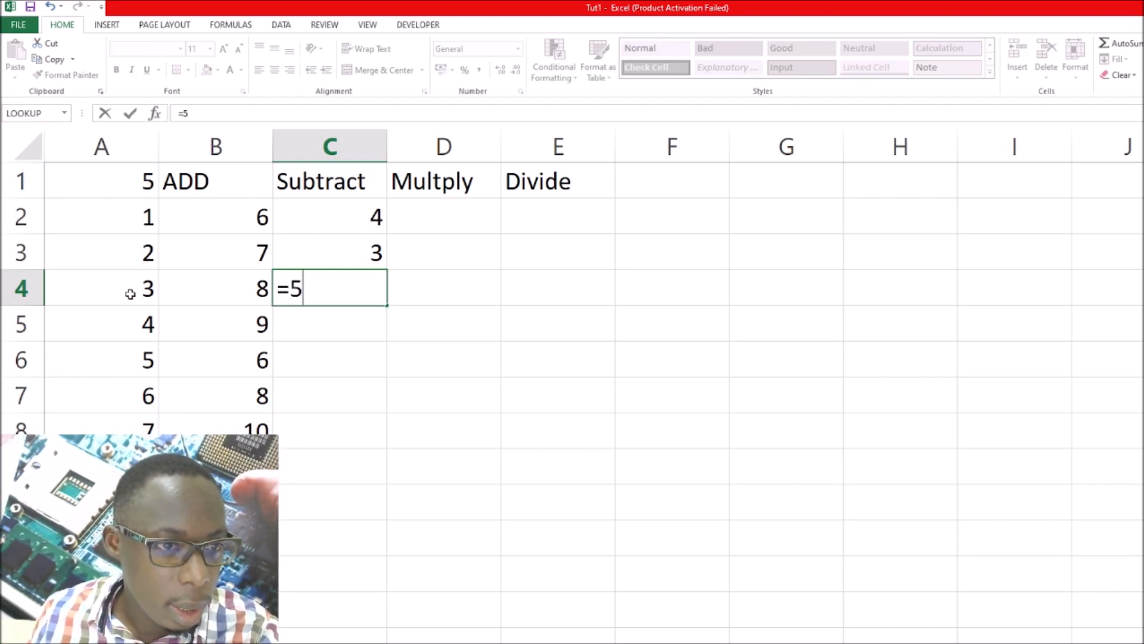
pyautogui.write('-3')
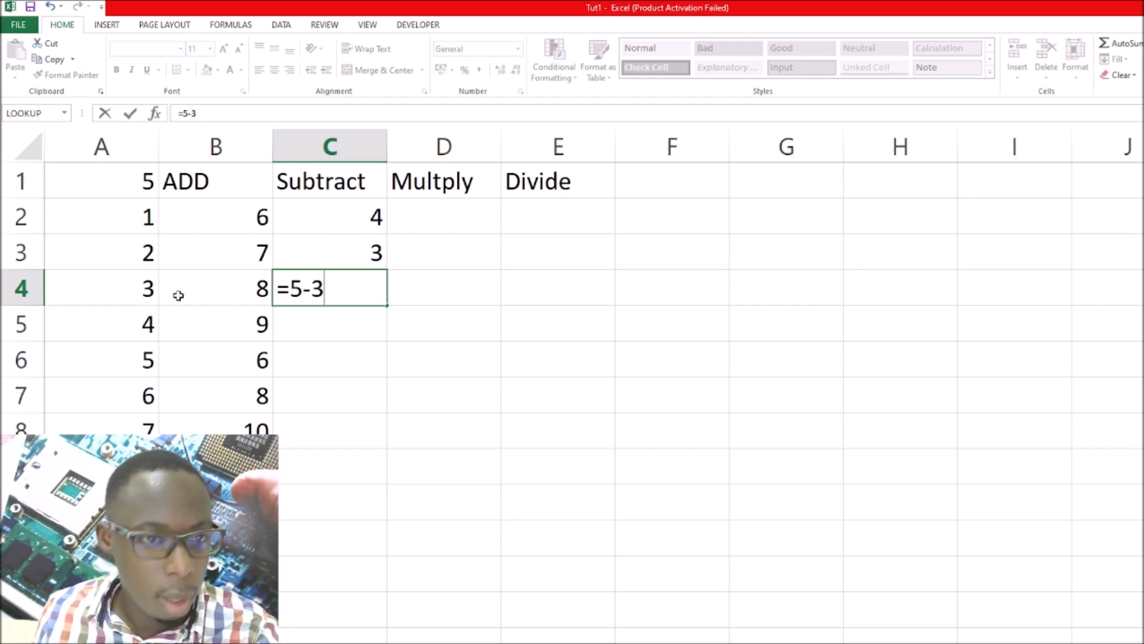
pyautogui.press('Return')
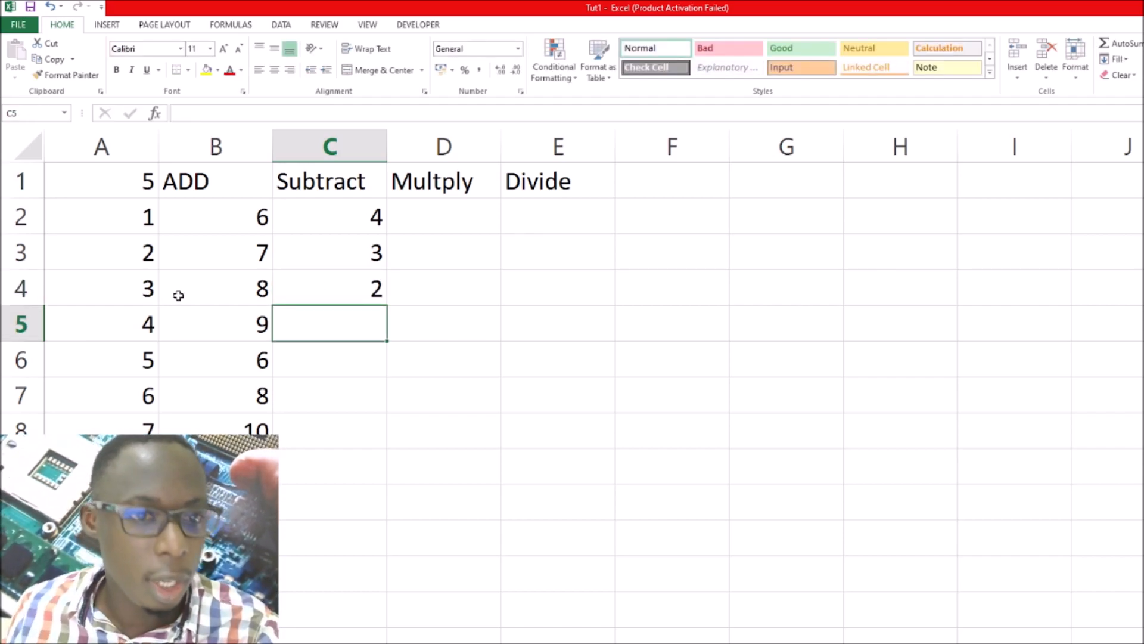
# Replace cell C4's formula with one subtracting A4 from A1 by its defined name, and fill it down the remaining rows of the Subtract column
pyautogui.click(341, 296)
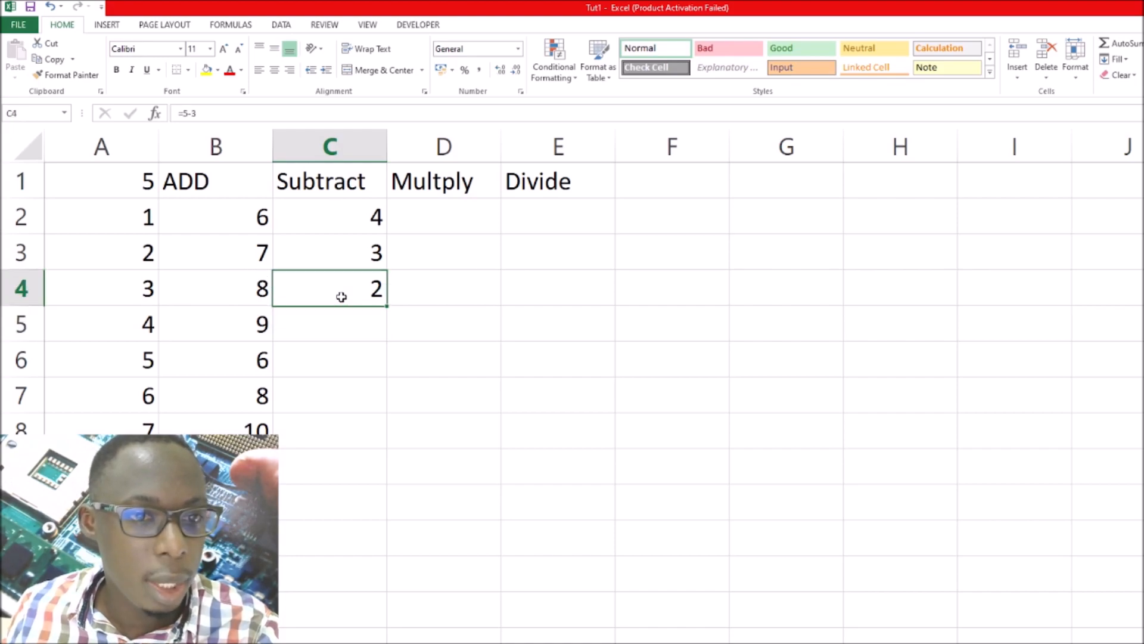
pyautogui.click(206, 114)
pyautogui.moveTo(204, 112); pyautogui.dragTo(187, 116)
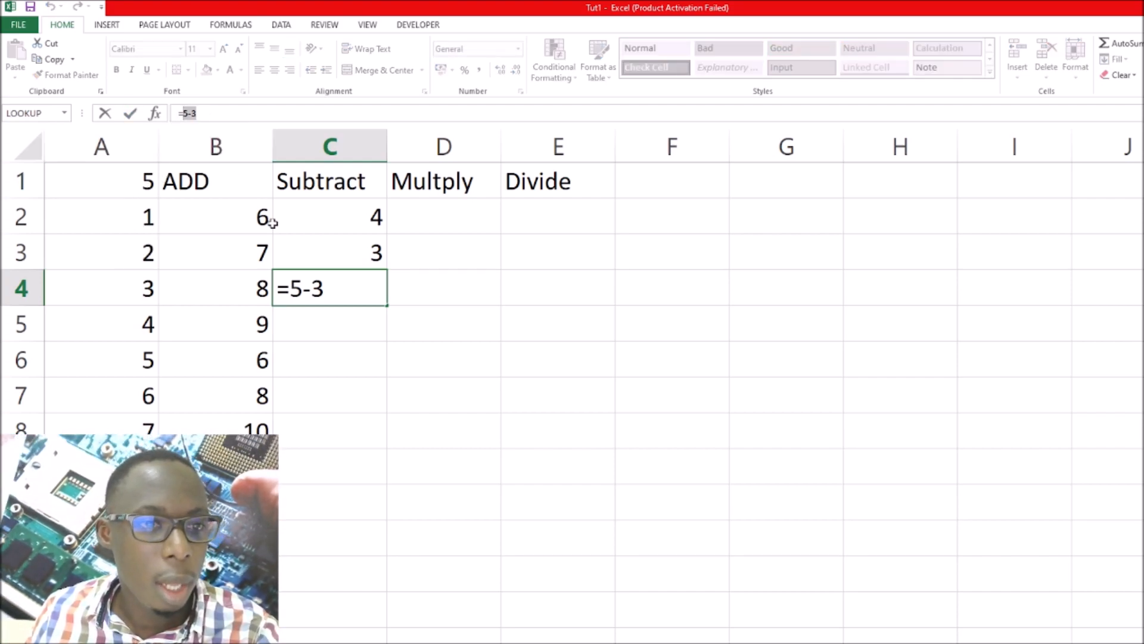
pyautogui.click(322, 288)
pyautogui.moveTo(323, 288); pyautogui.dragTo(295, 289)
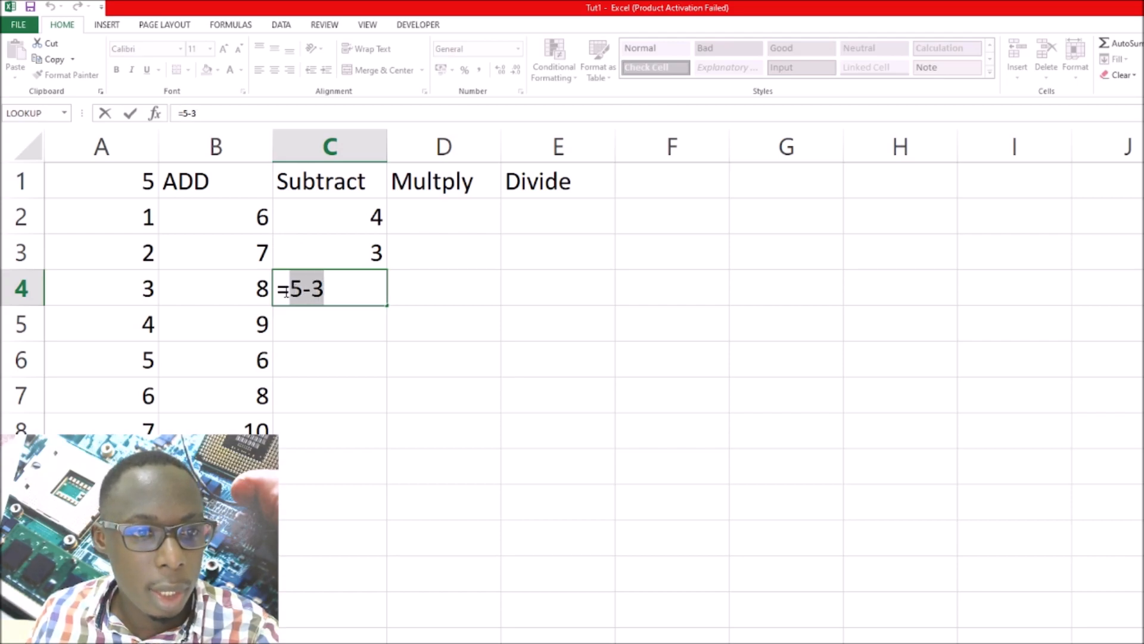
pyautogui.press('BackSpace')
pyautogui.click(117, 181)
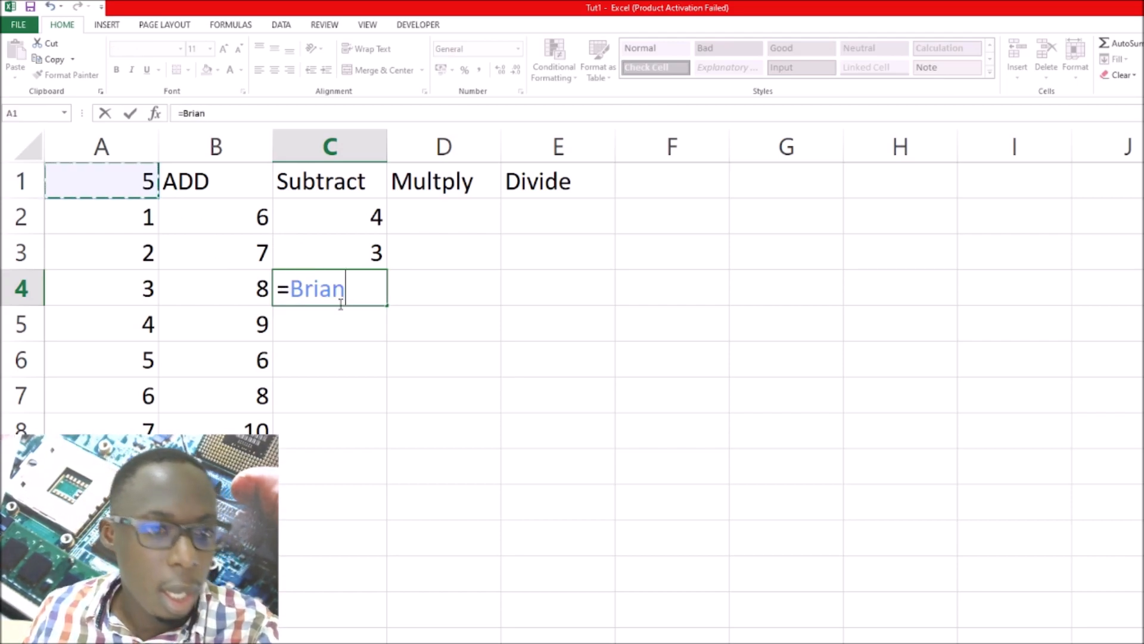
pyautogui.write('-')
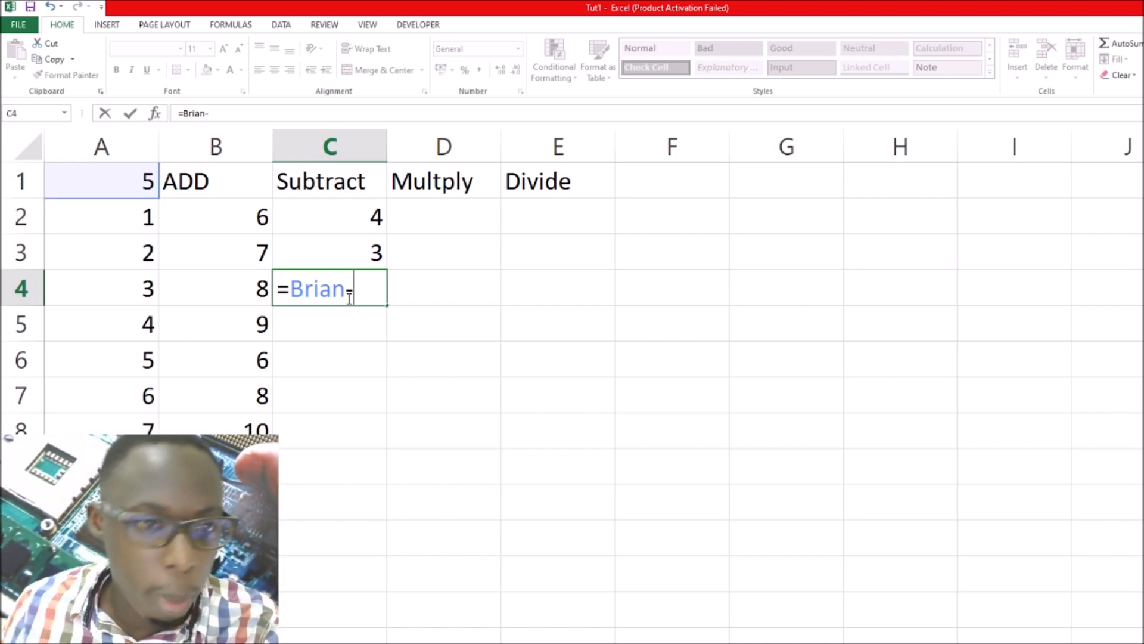
pyautogui.click(145, 286)
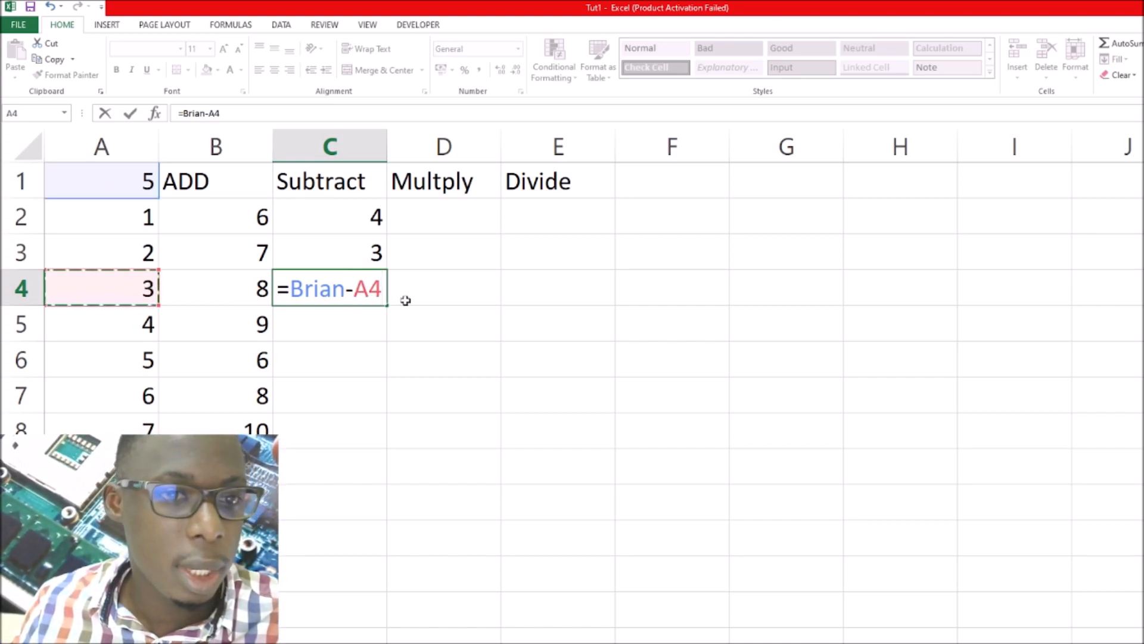
pyautogui.press('Return')
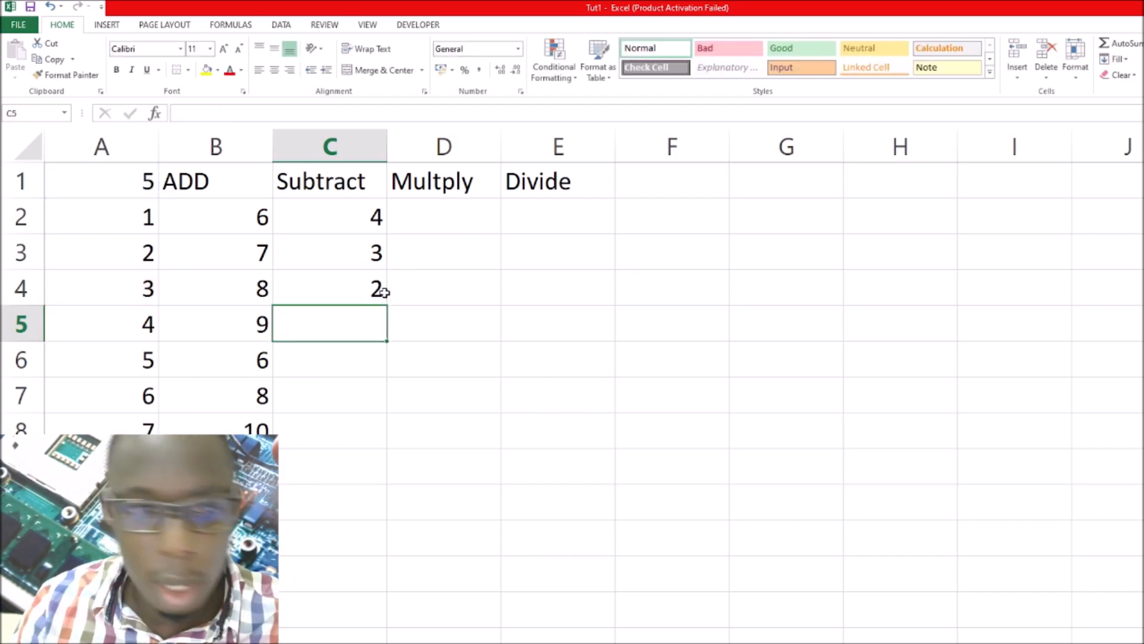
pyautogui.click(367, 289)
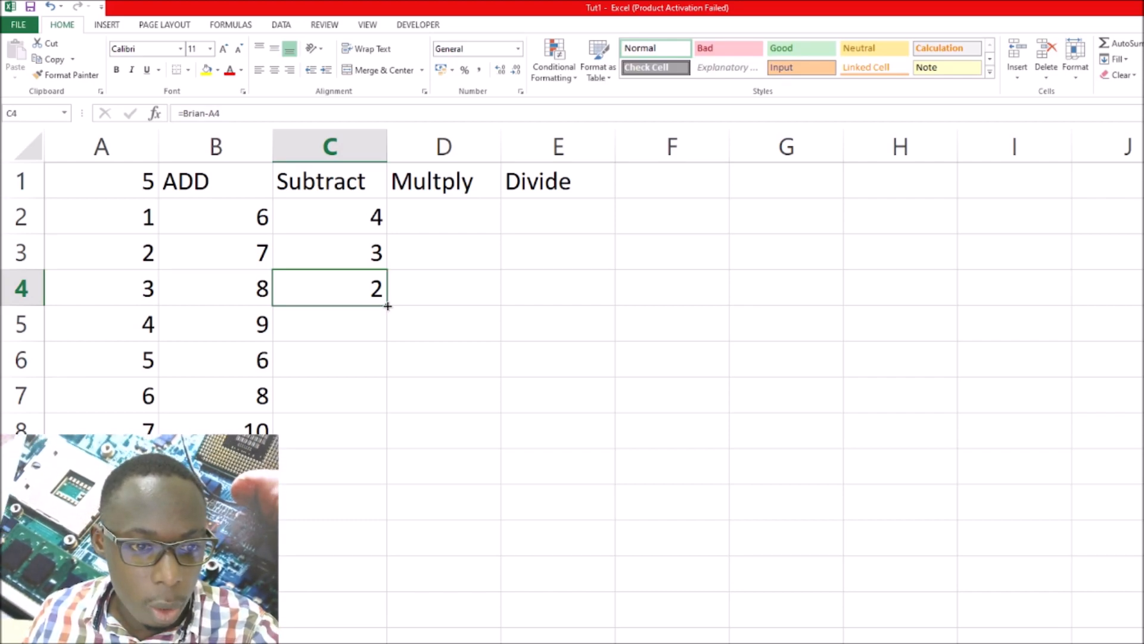
pyautogui.doubleClick(388, 305)
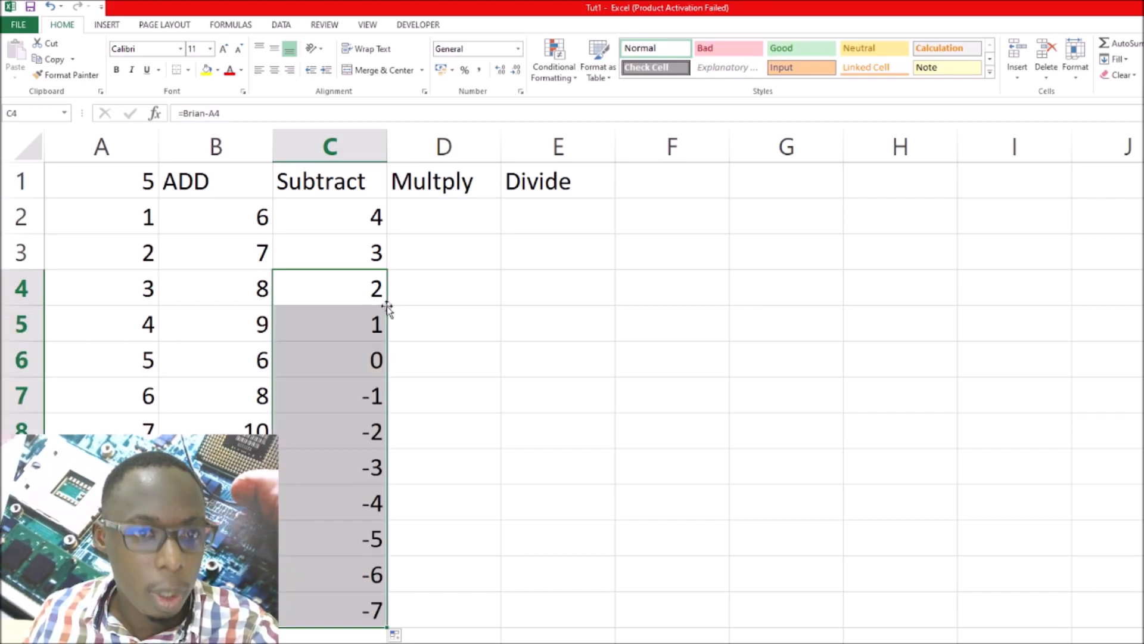
# In cell D2 under Multply, begin a formula with an opening parenthesis, the defined name of cell A1 and the * operator
pyautogui.click(432, 221)
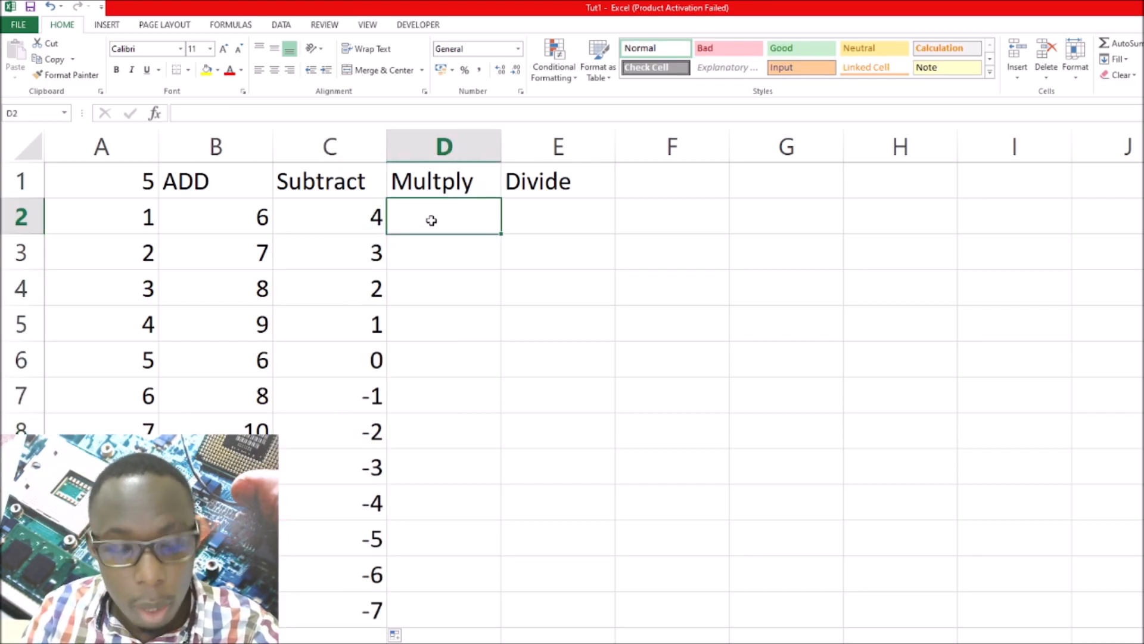
pyautogui.write('=')
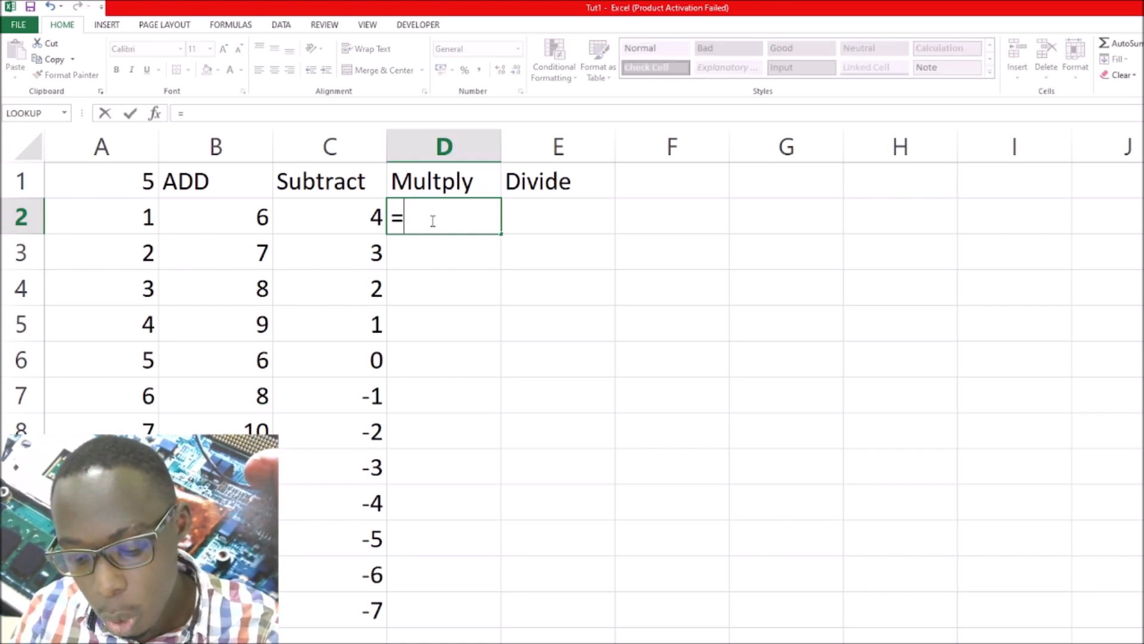
pyautogui.write('(')
pyautogui.click(97, 177)
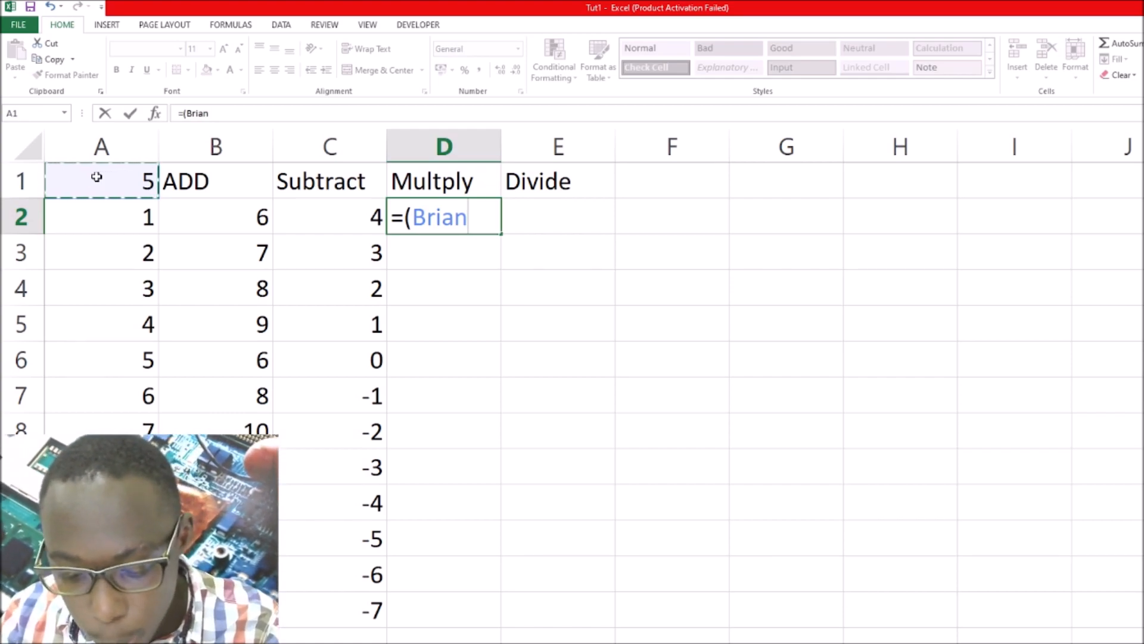
pyautogui.write('*')
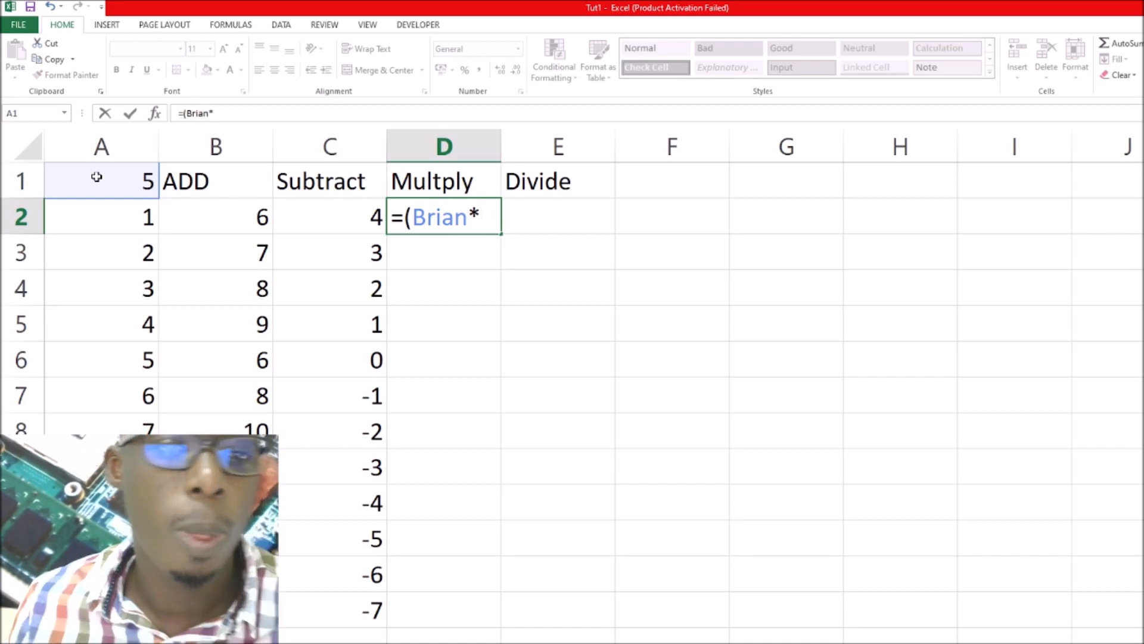
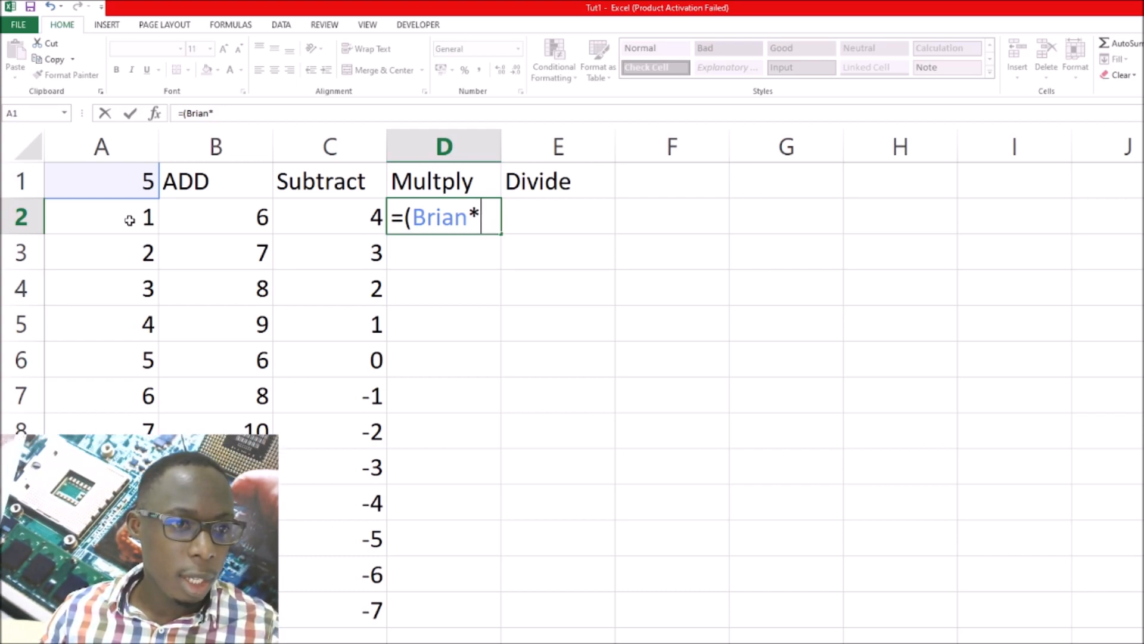
# Complete the multiplication formula in D2 with cell A2 and a closing parenthesis, and review cells A1, A2 and D2
pyautogui.click(130, 221)
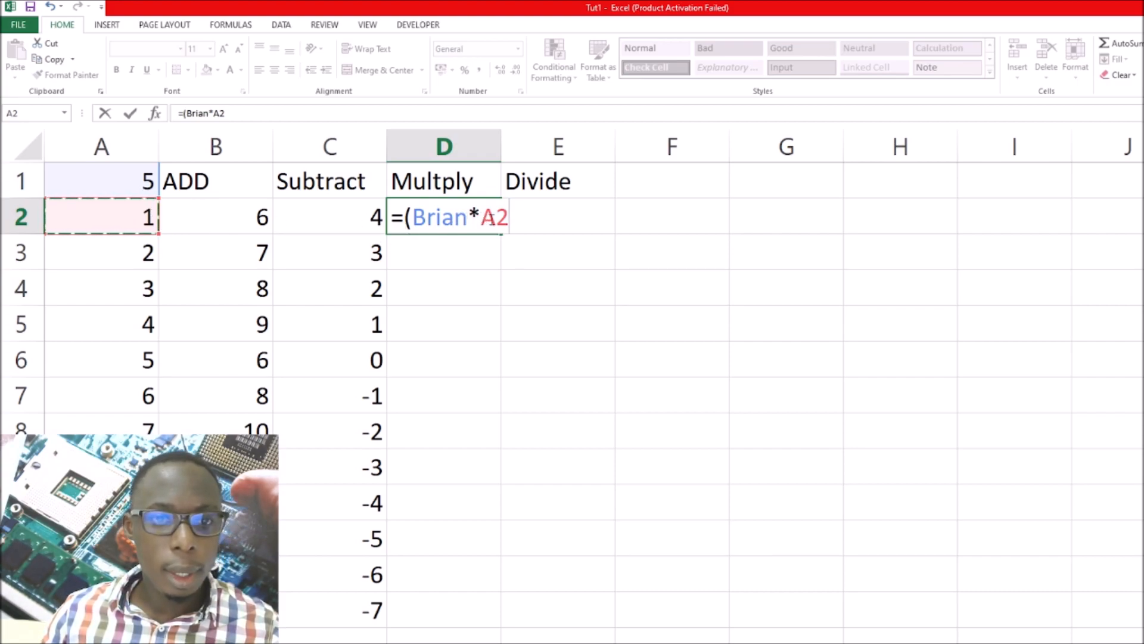
pyautogui.write(')')
pyautogui.press('Return')
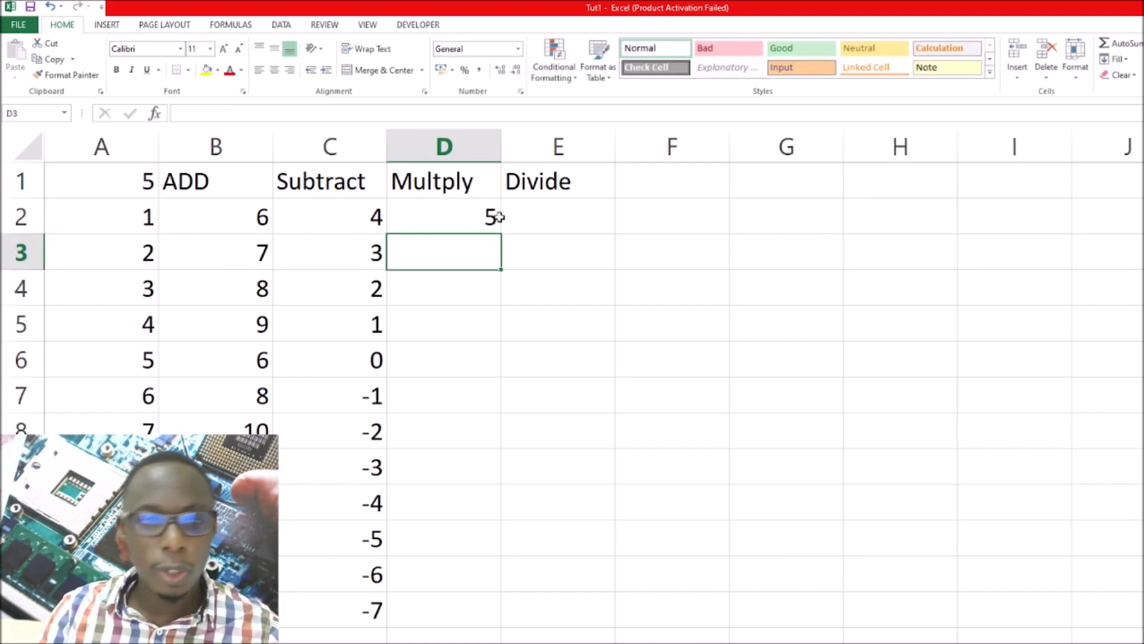
pyautogui.click(143, 184)
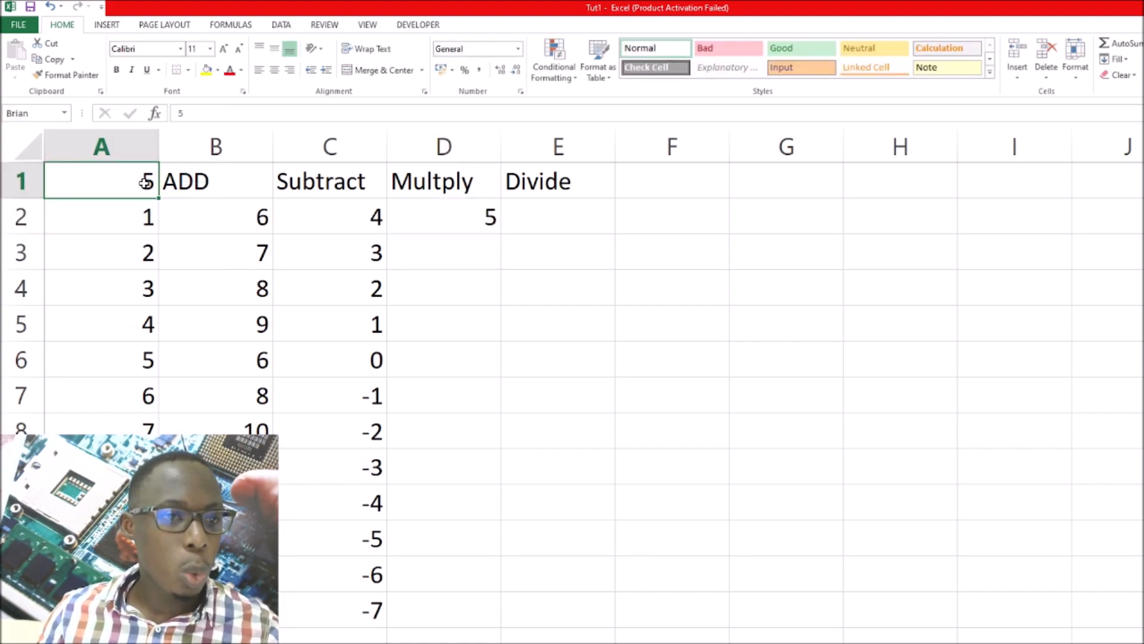
pyautogui.click(144, 216)
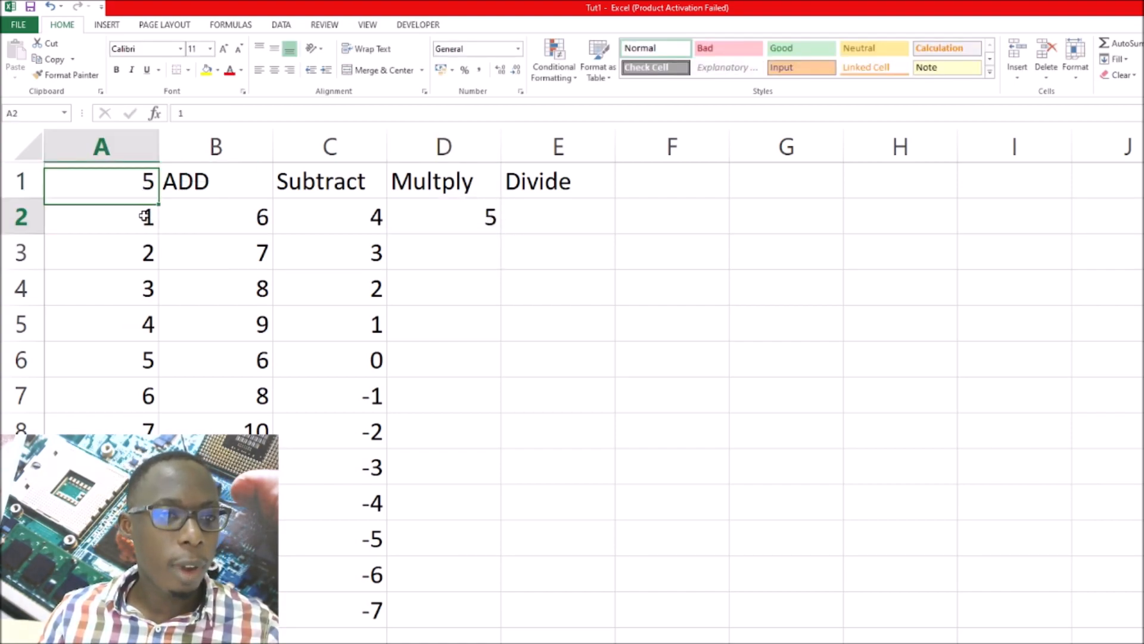
pyautogui.click(143, 183)
pyautogui.click(143, 219)
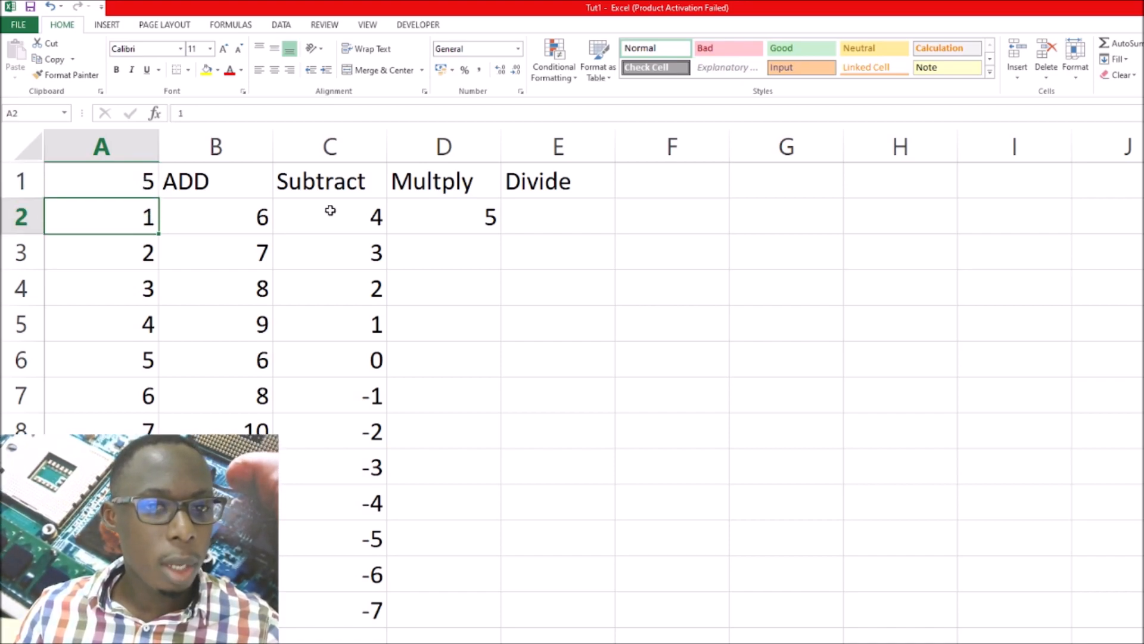
pyautogui.click(456, 217)
# In cell D3, enter a formula multiplying the defined name of A1 by A3, review the cells involved, and select D4
pyautogui.click(471, 256)
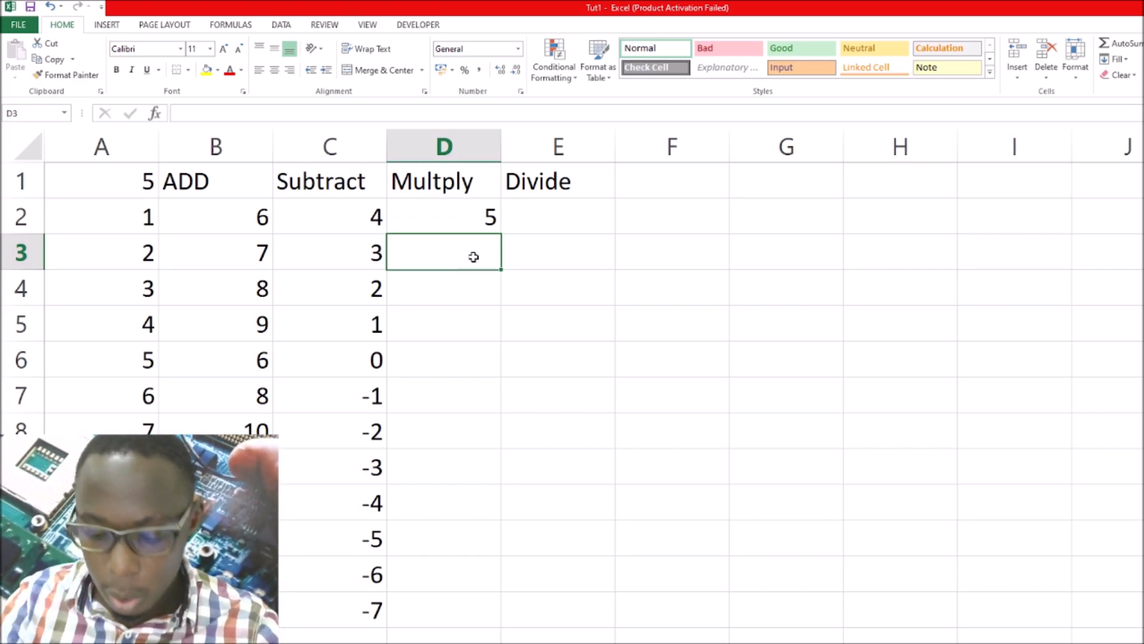
pyautogui.write('=')
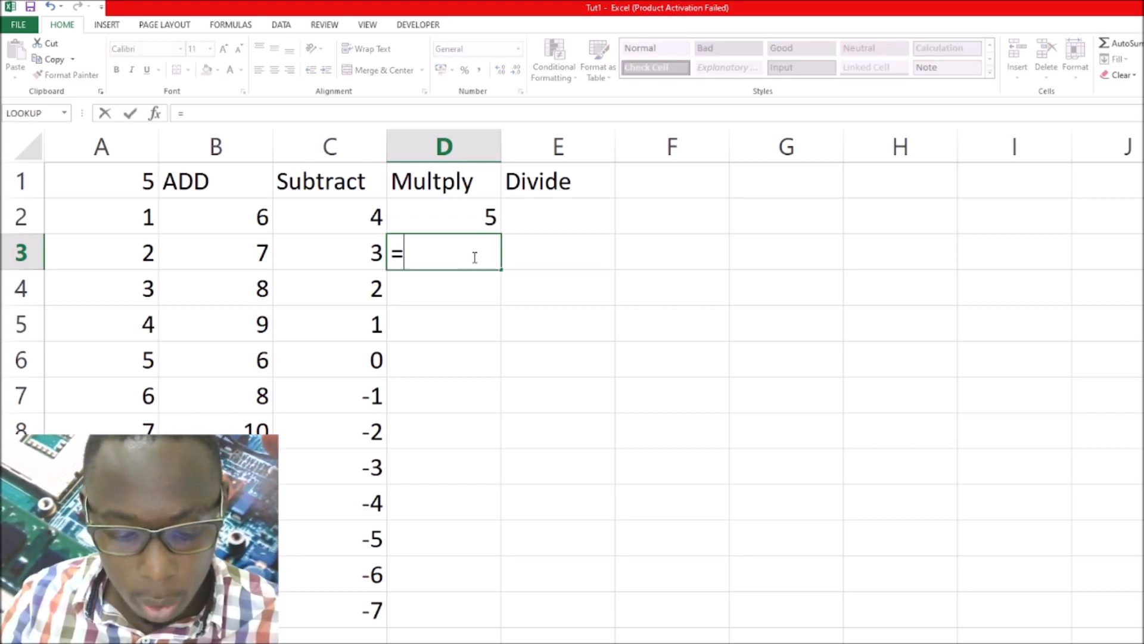
pyautogui.write('Brian')
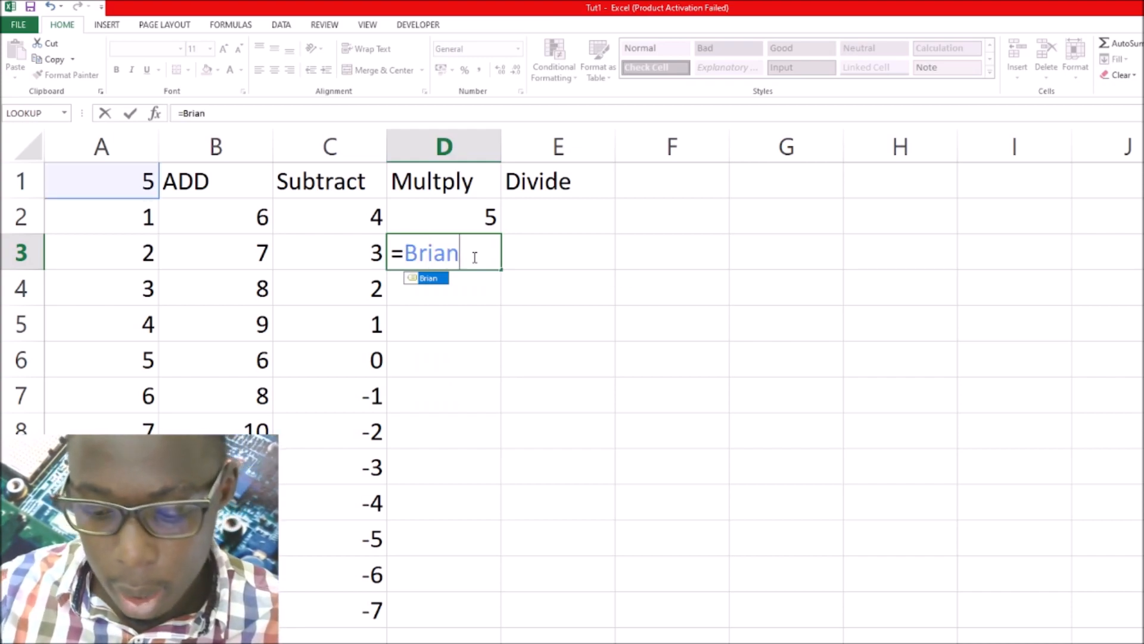
pyautogui.write('*')
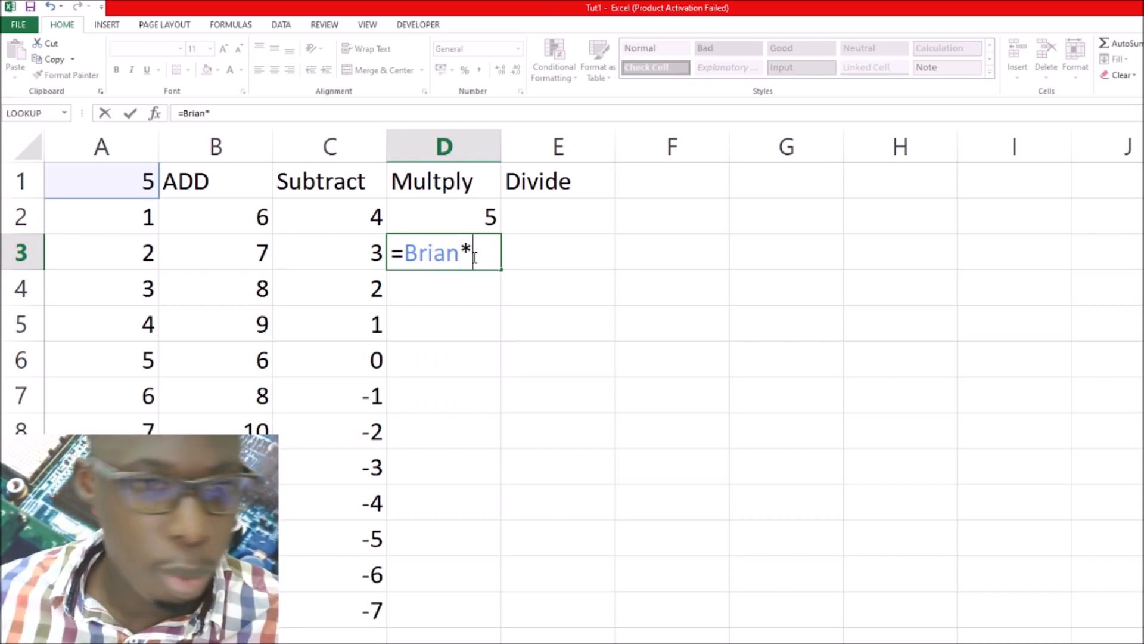
pyautogui.click(146, 255)
pyautogui.press('Return')
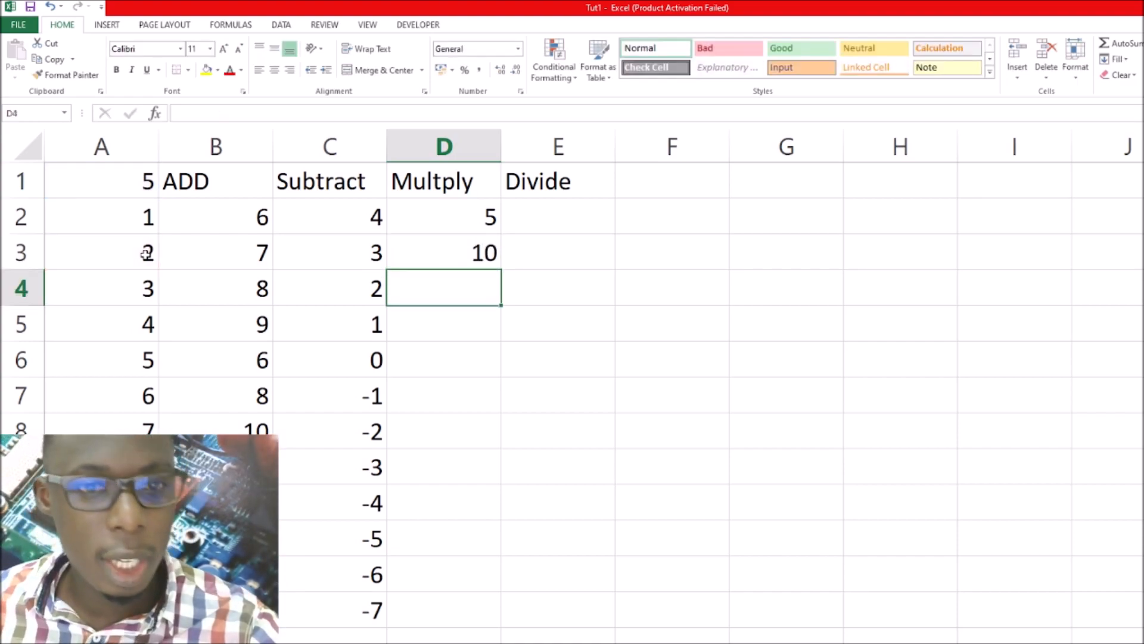
pyautogui.click(123, 184)
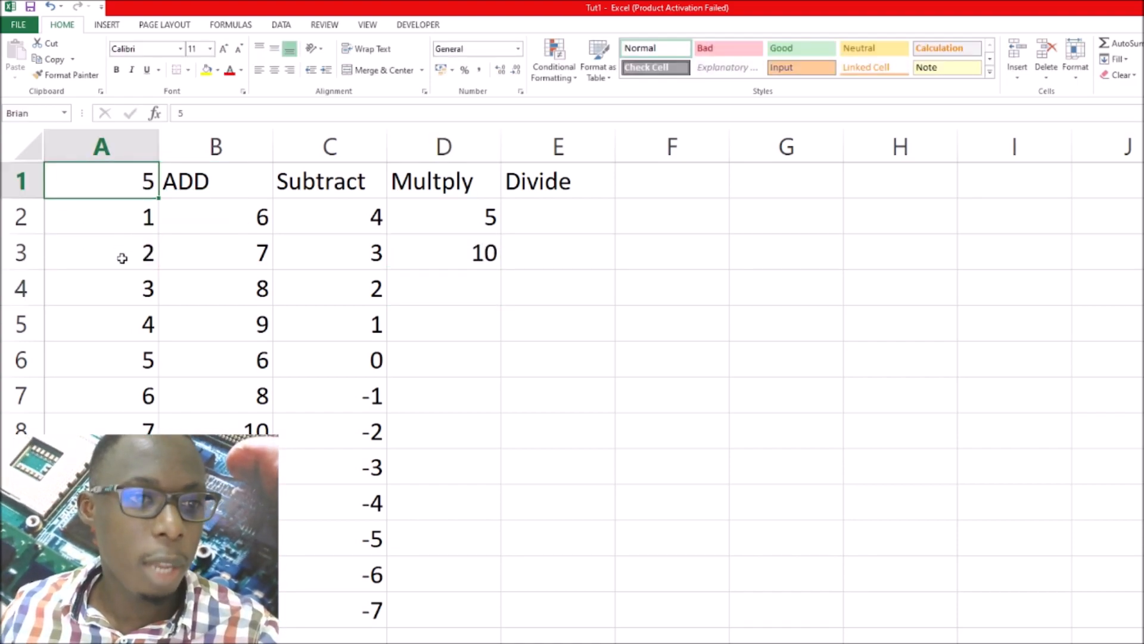
pyautogui.click(122, 257)
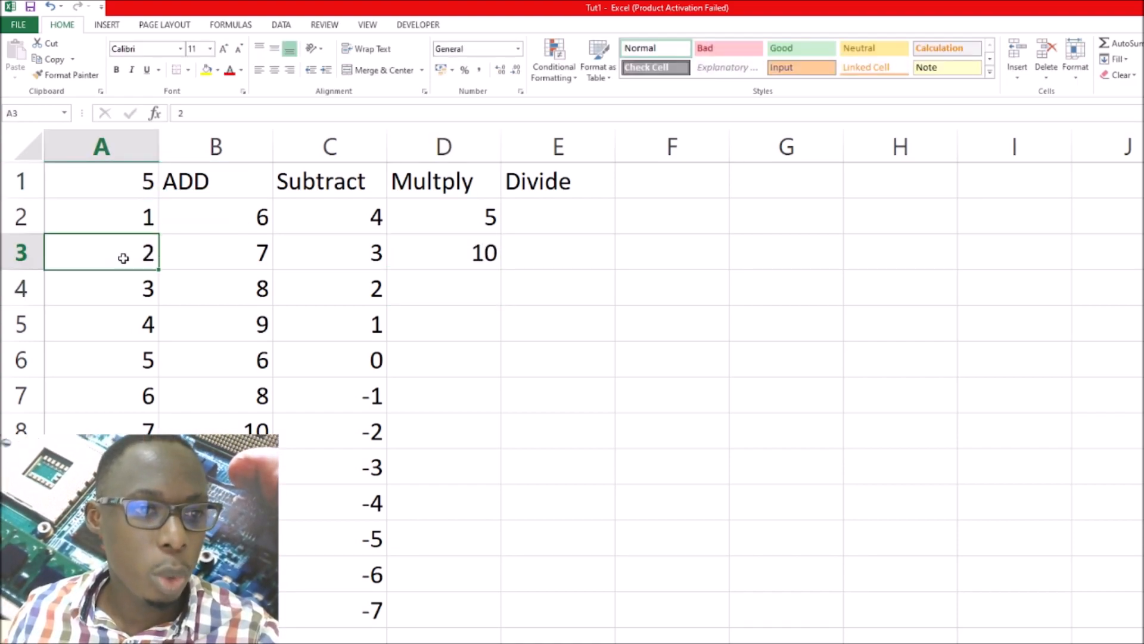
pyautogui.click(469, 260)
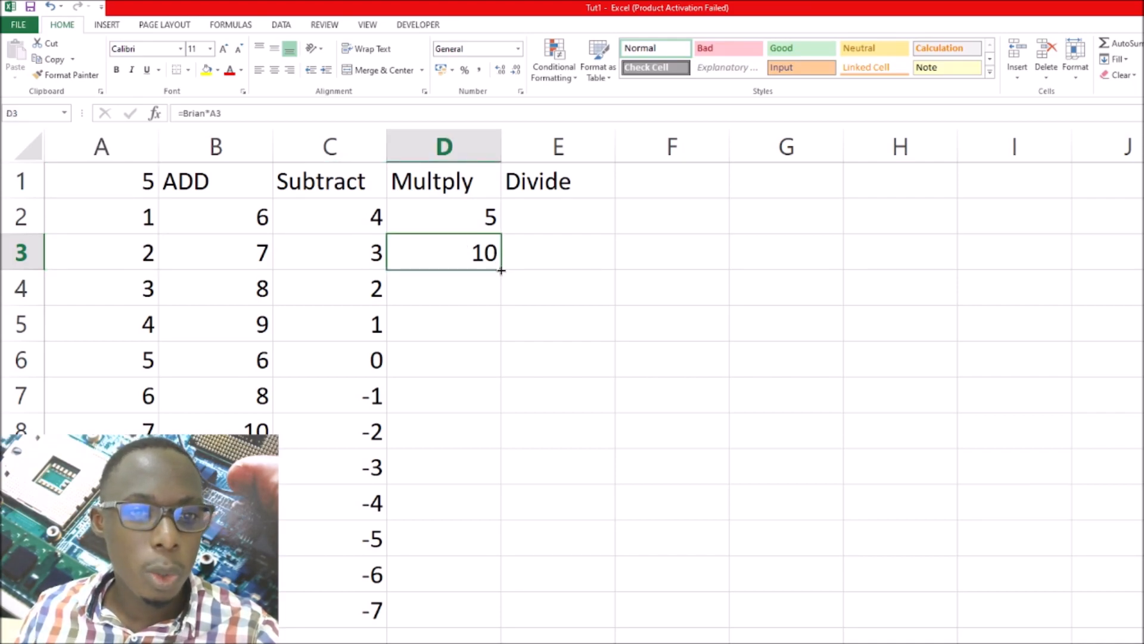
pyautogui.click(469, 282)
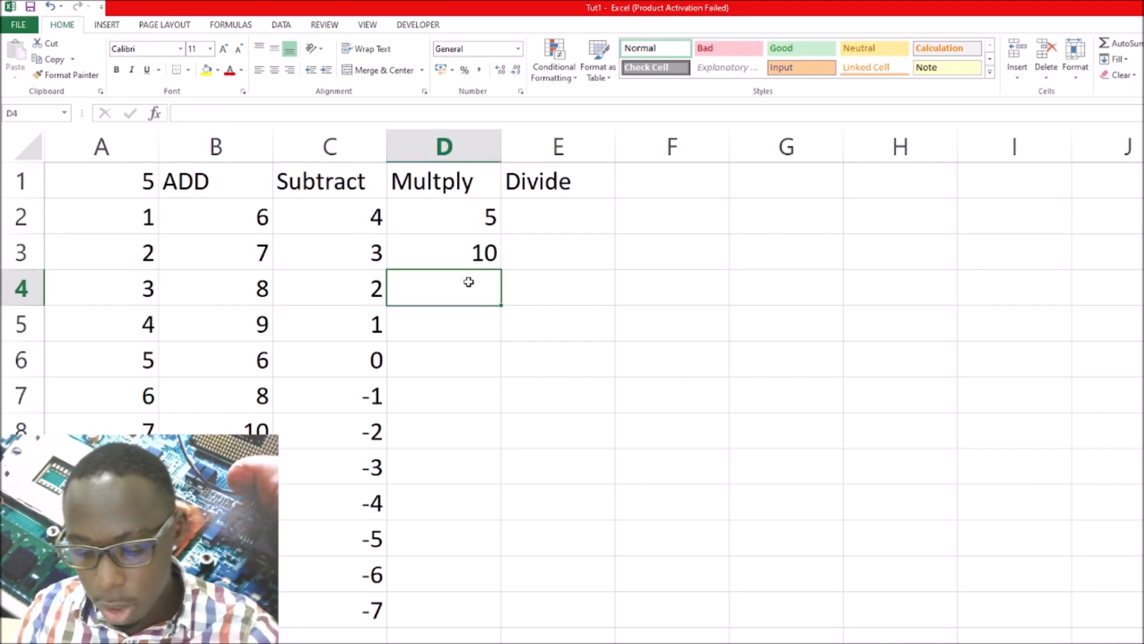
pyautogui.write('+')
pyautogui.press('Escape')
pyautogui.write('-')
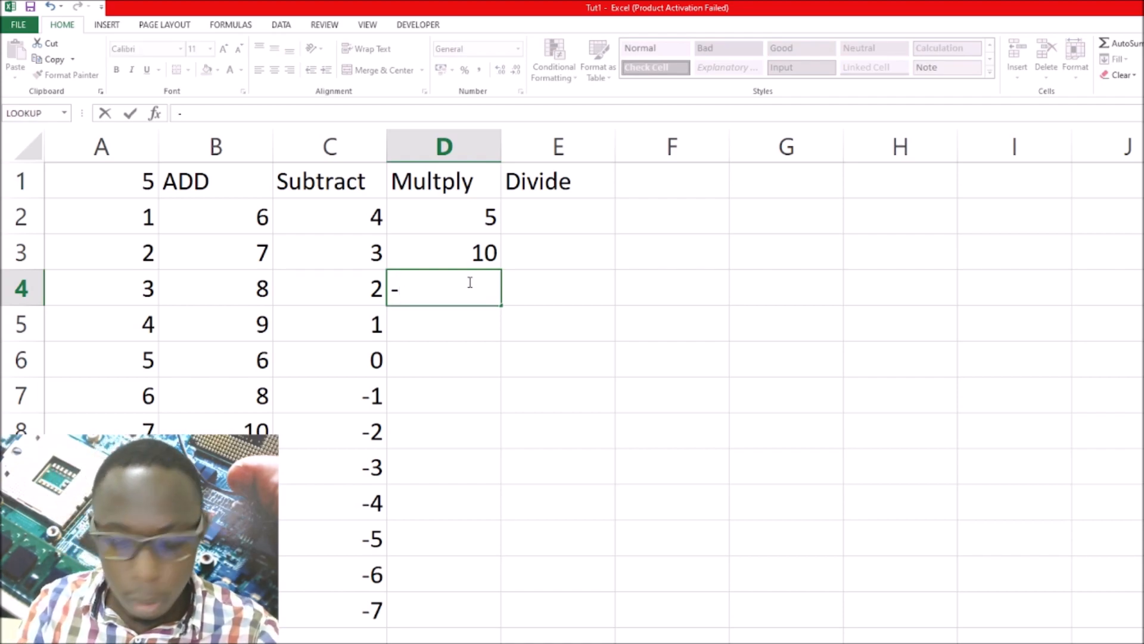
pyautogui.press('Escape')
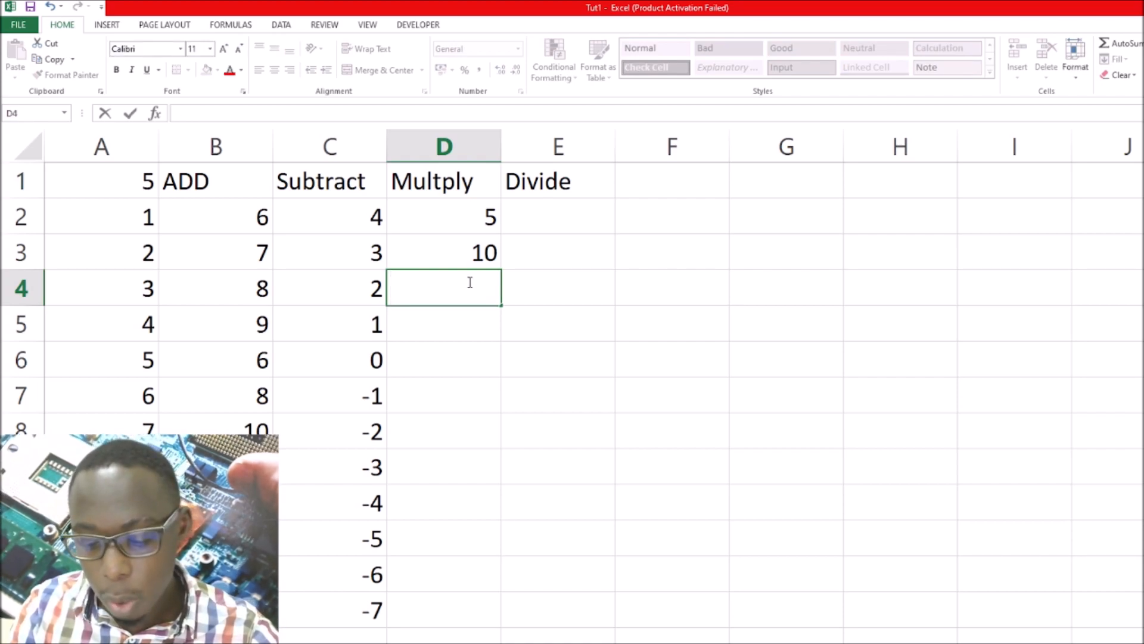
# In cell D4, enter a formula starting with + instead of = that multiplies the defined name of A1 by A4
pyautogui.write('+')
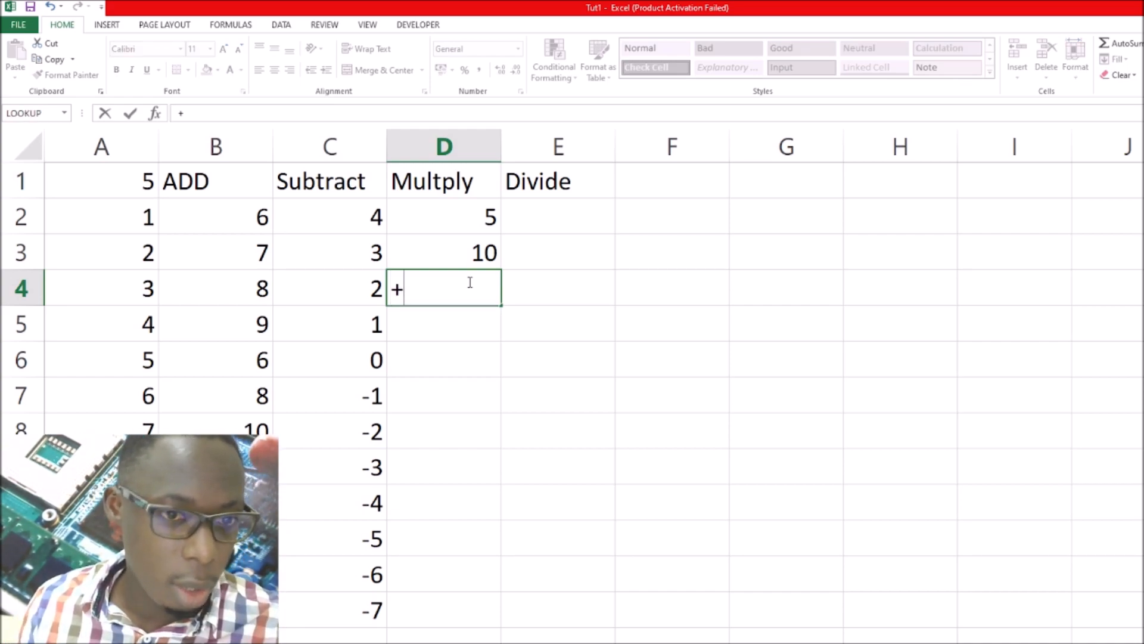
pyautogui.write('brian')
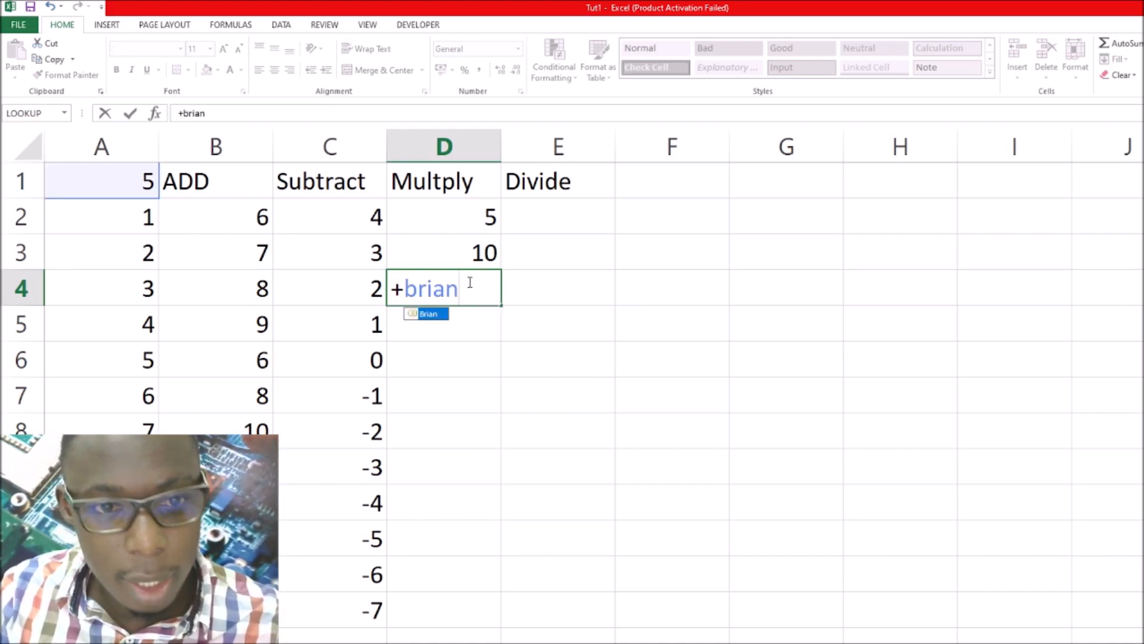
pyautogui.write('&')
pyautogui.press('BackSpace')
pyautogui.write('*')
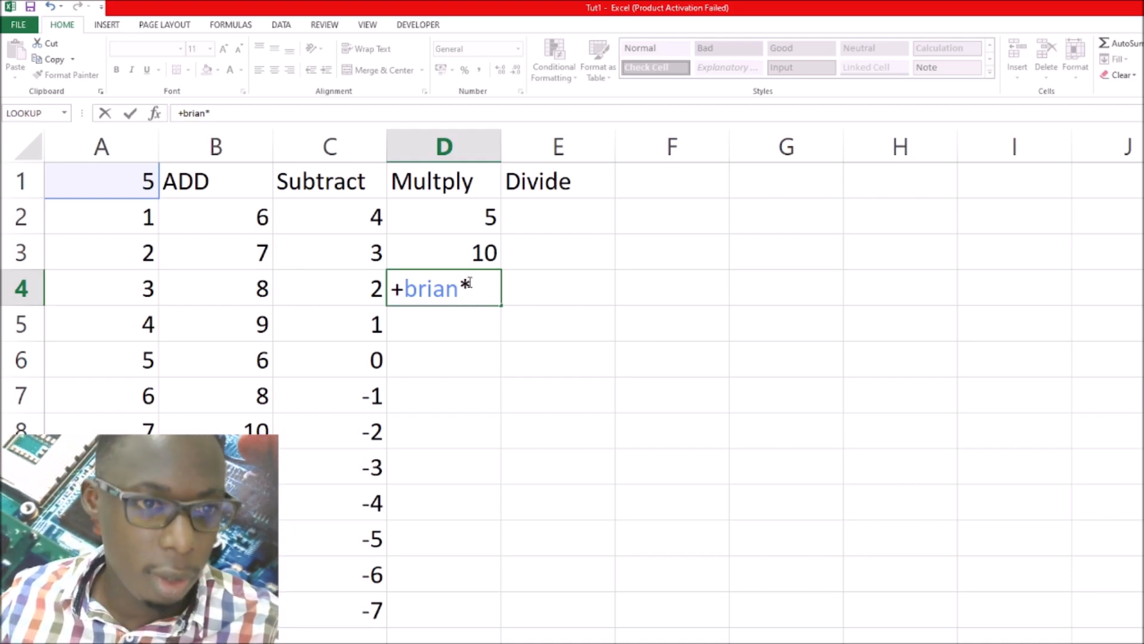
pyautogui.click(132, 290)
pyautogui.press('Return')
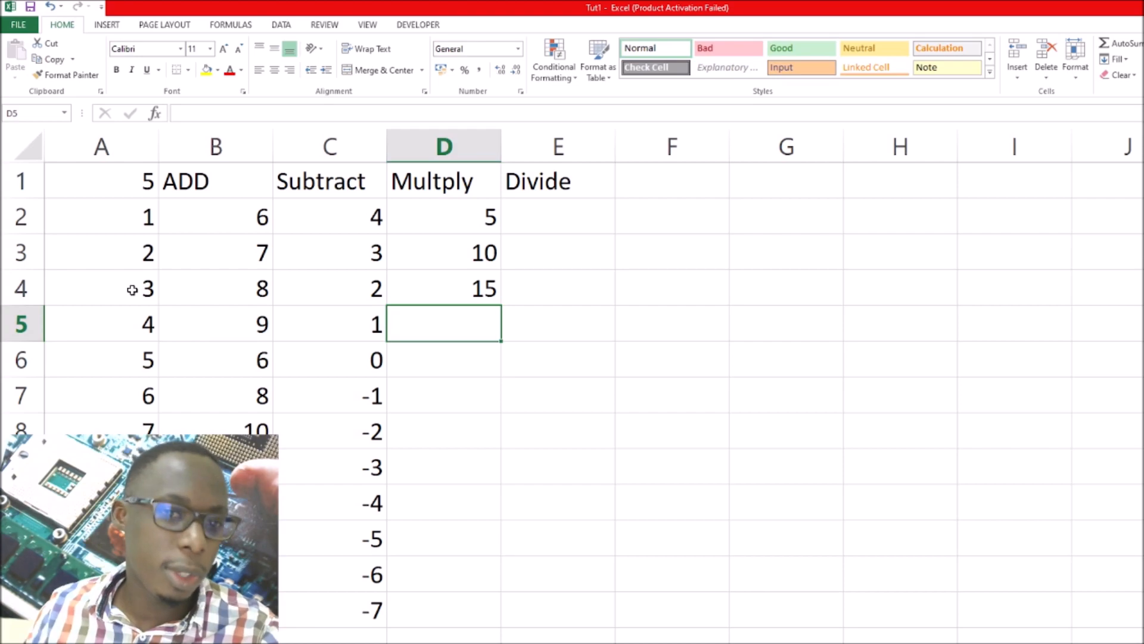
# Fill D4's formula down the Multply column, undo the fill, and fill it down again through D13
pyautogui.click(423, 288)
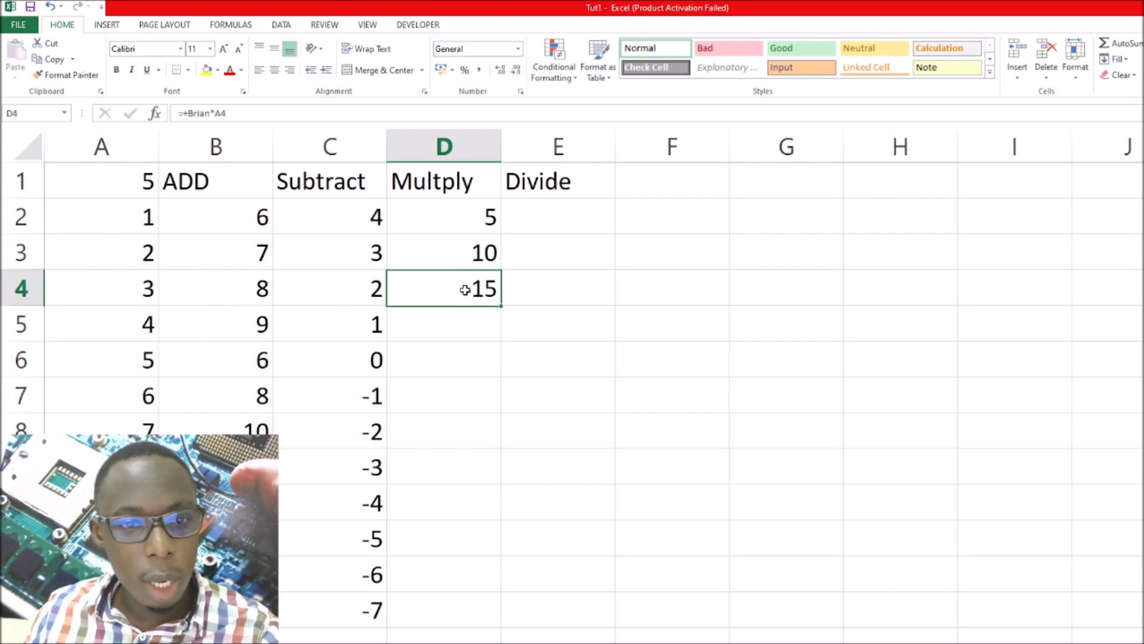
pyautogui.doubleClick(501, 306)
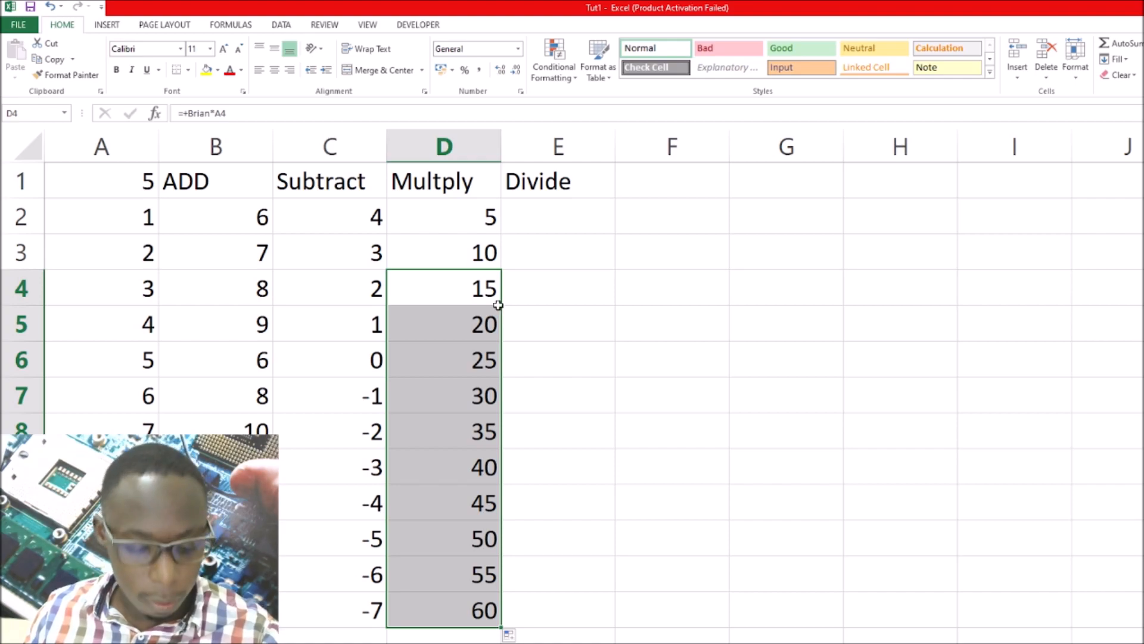
pyautogui.hotkey('ctrl', 'z')
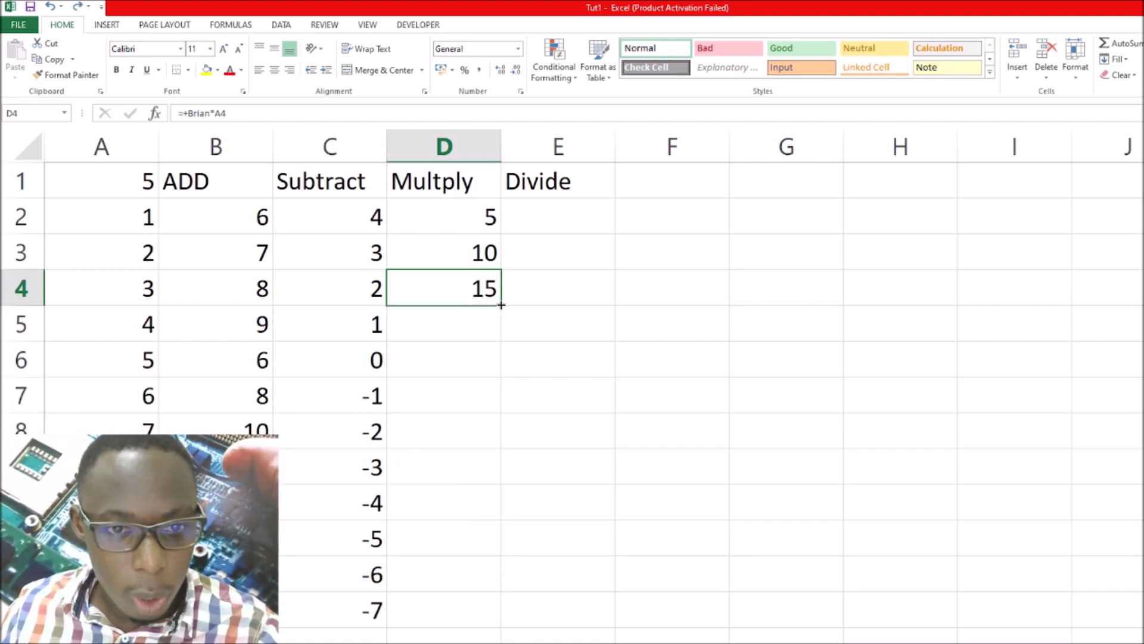
pyautogui.moveTo(502, 304); pyautogui.dragTo(510, 614)
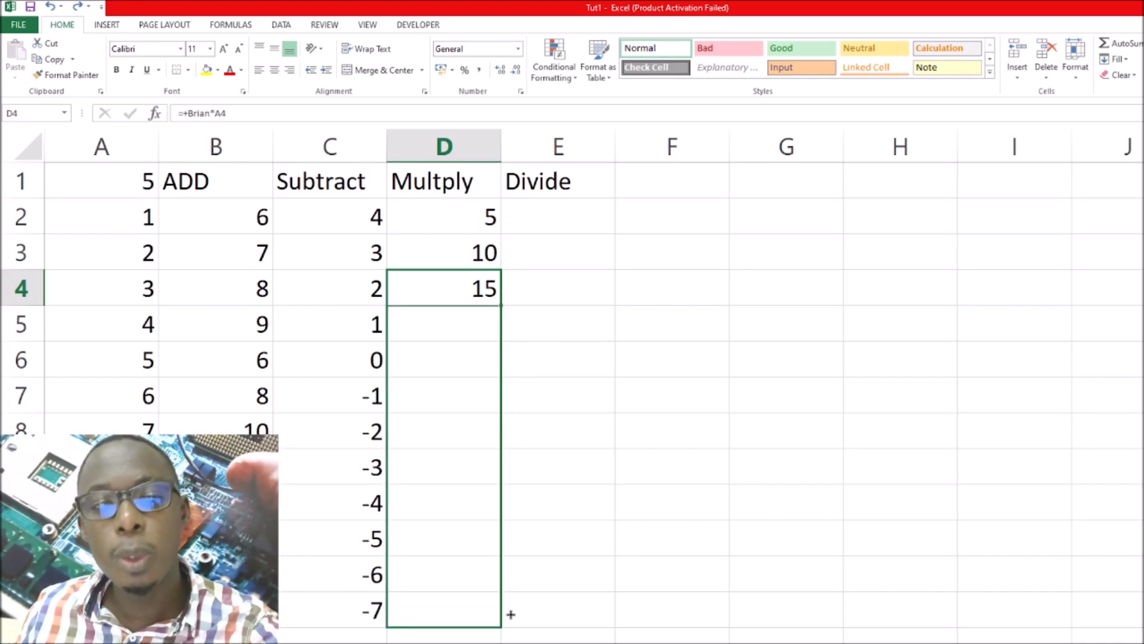
pyautogui.moveTo(511, 614); pyautogui.dragTo(511, 612)
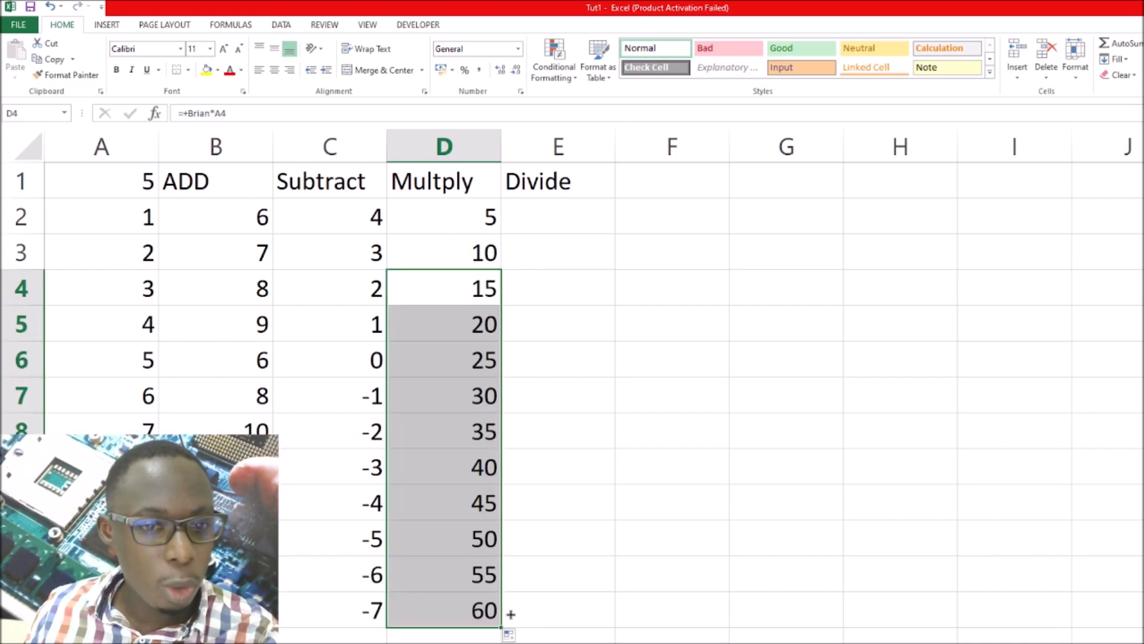
# In cell E2 under Divide, enter a formula starting with = that divides the defined name of A1 by A2
pyautogui.click(555, 225)
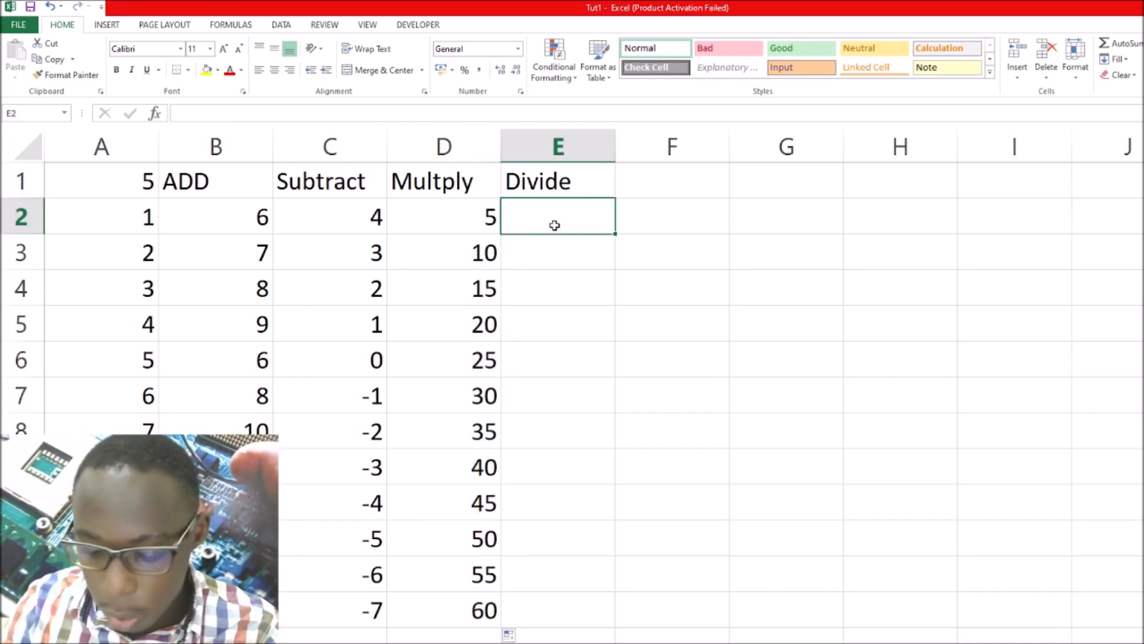
pyautogui.write('=')
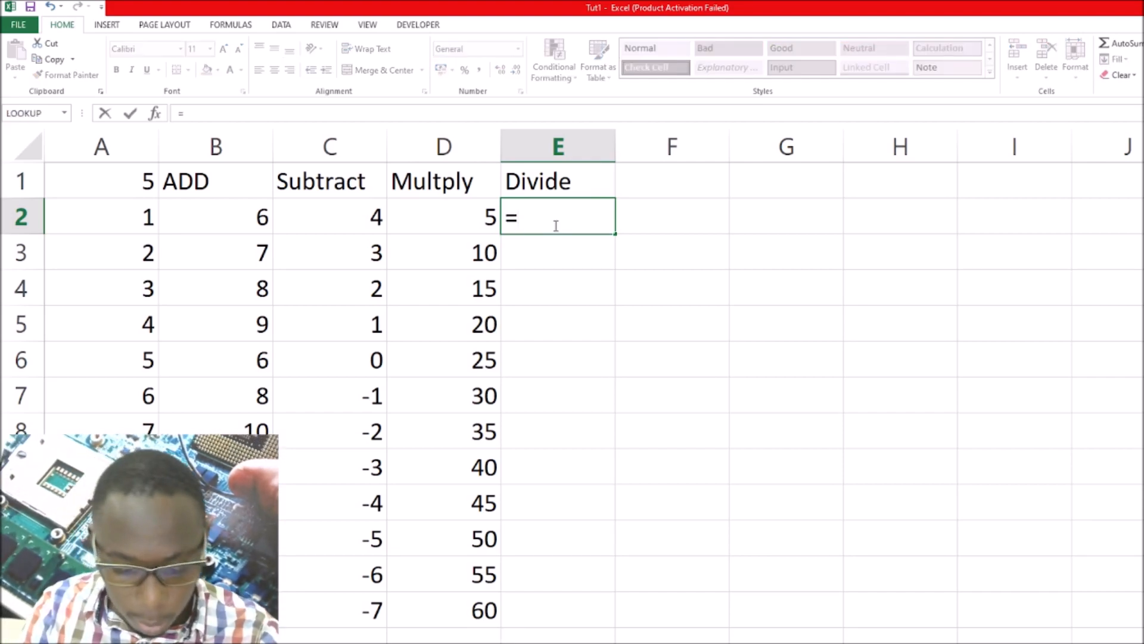
pyautogui.write('brian/')
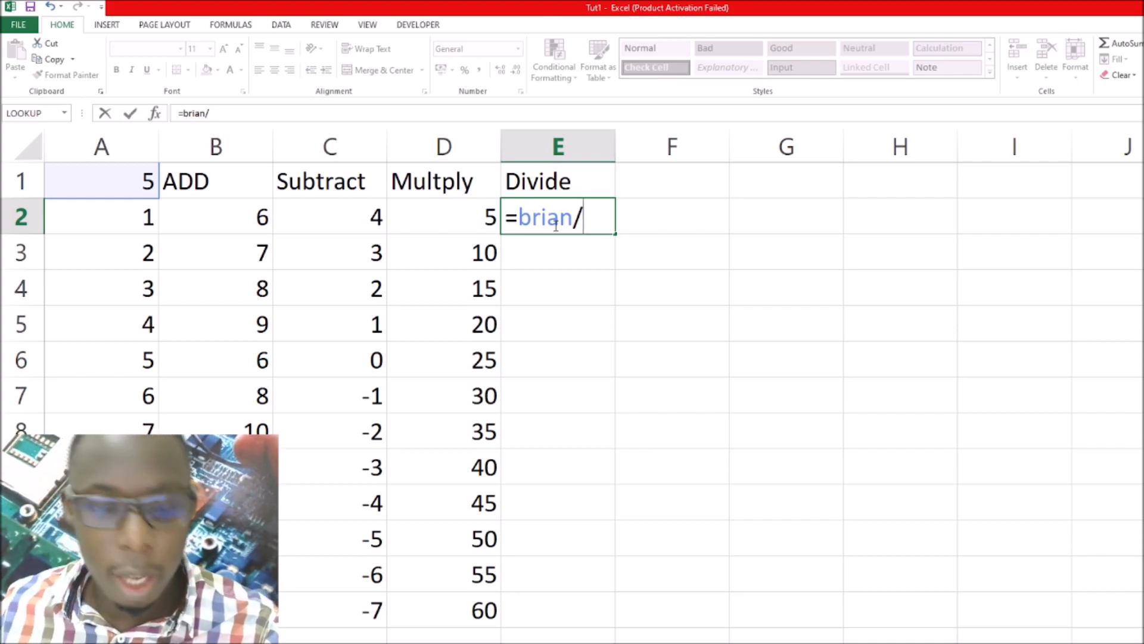
pyautogui.click(131, 219)
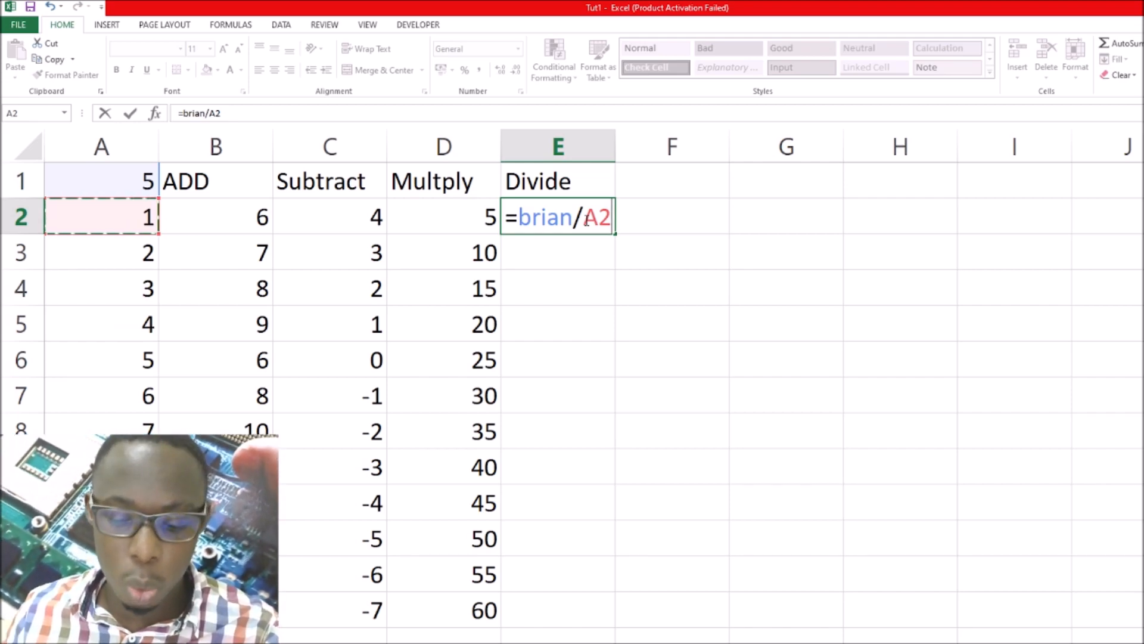
pyautogui.press('Return')
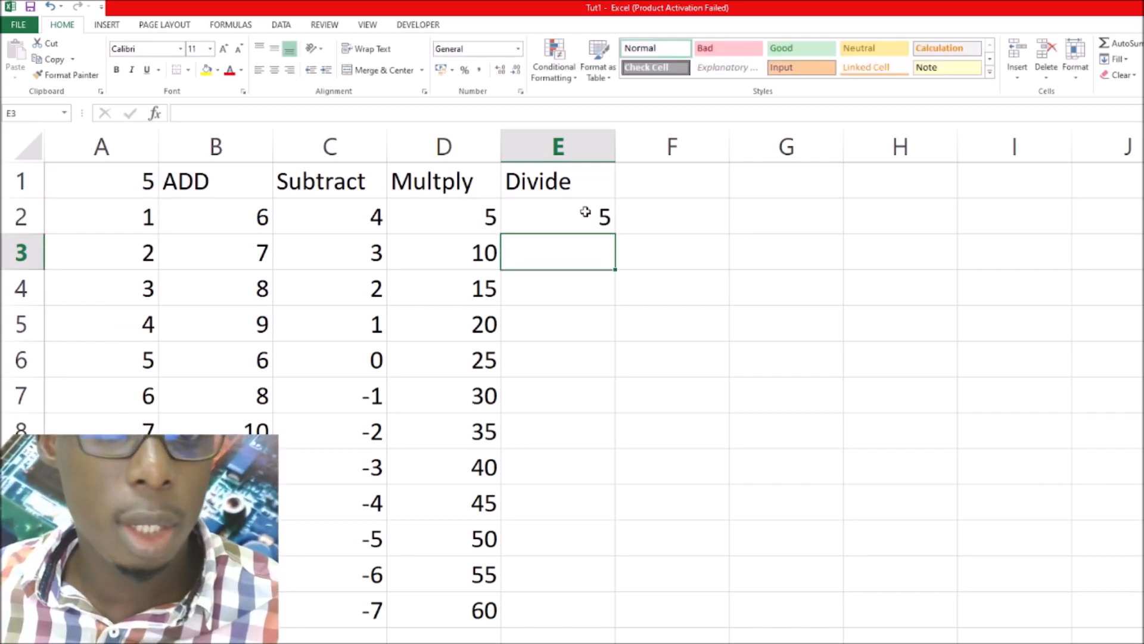
pyautogui.click(585, 213)
# In cell E3, enter a formula starting with + instead of = that divides the defined name of A1 by A3
pyautogui.click(581, 249)
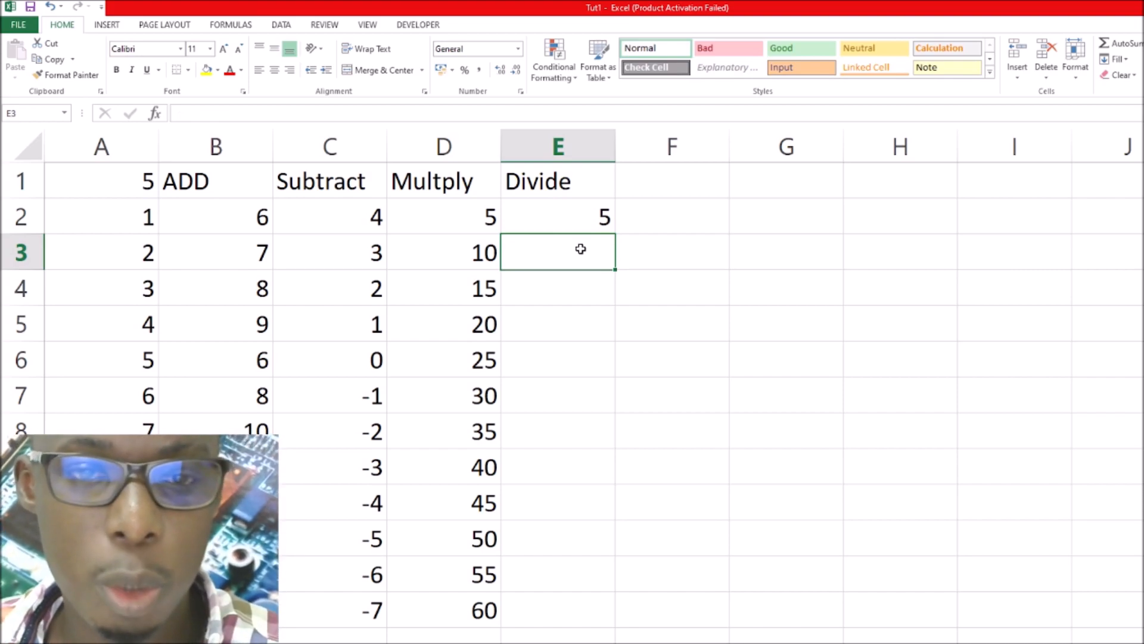
pyautogui.write('=')
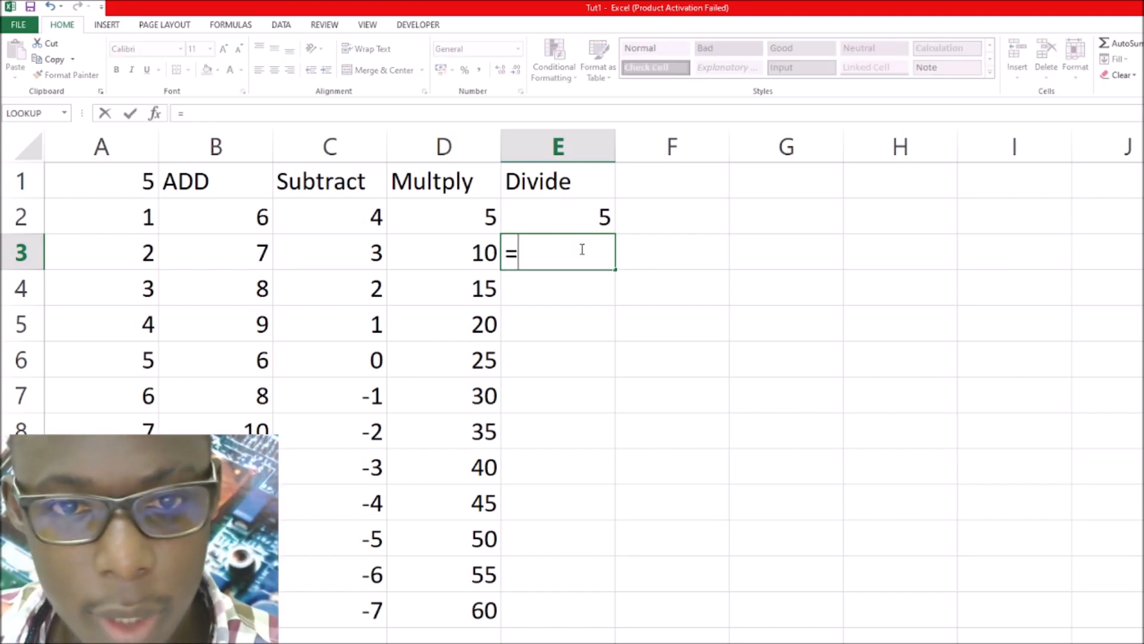
pyautogui.press('BackSpace')
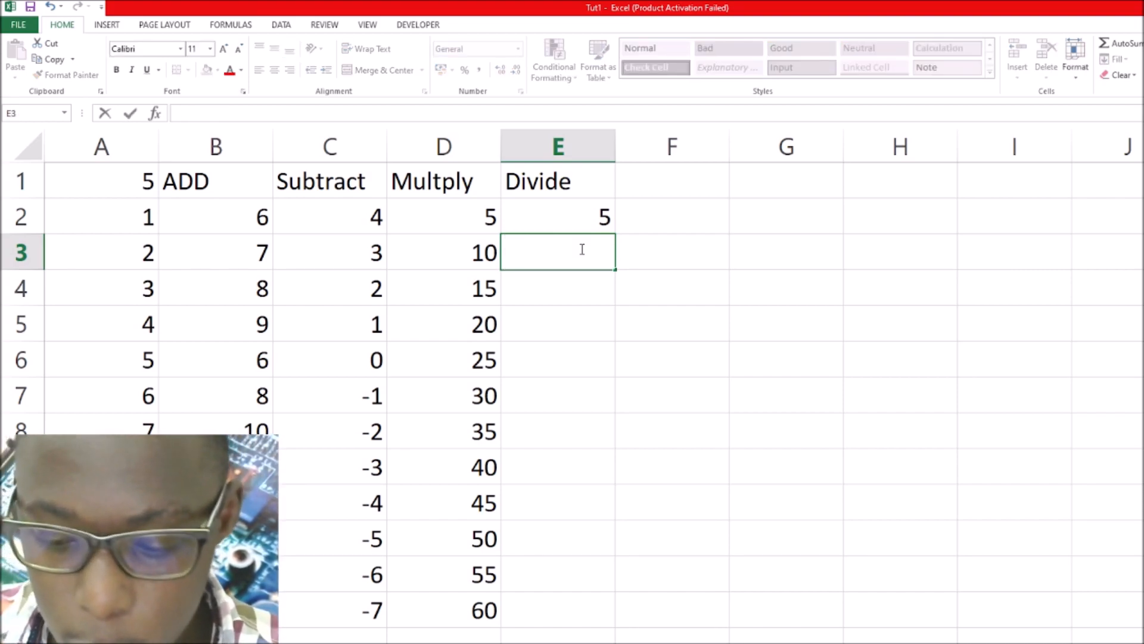
pyautogui.write('+')
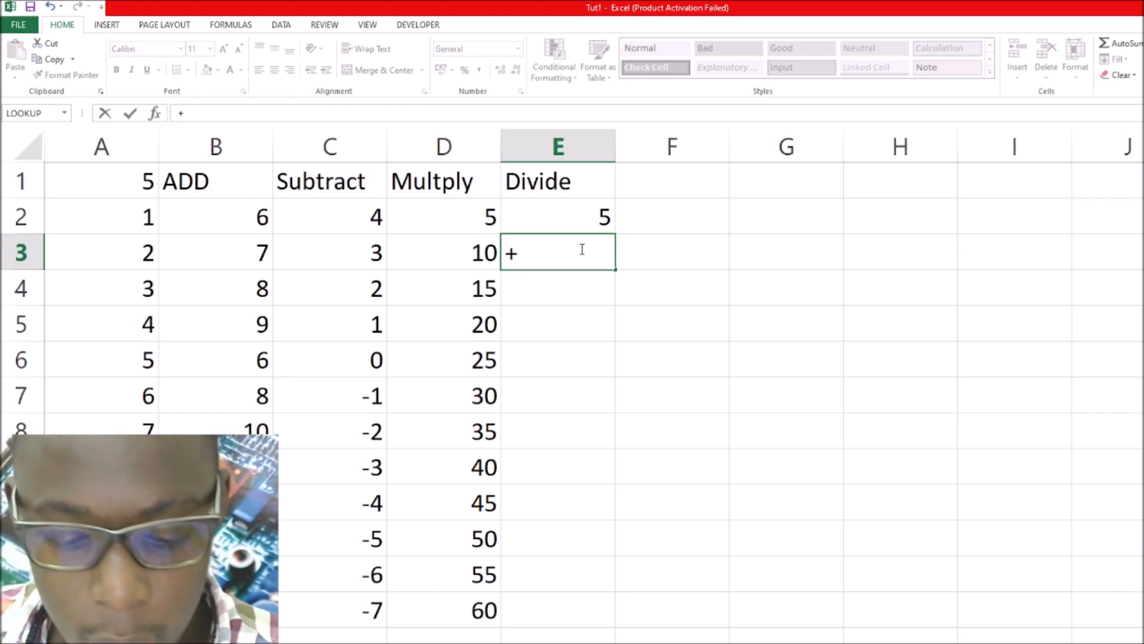
pyautogui.write('bra')
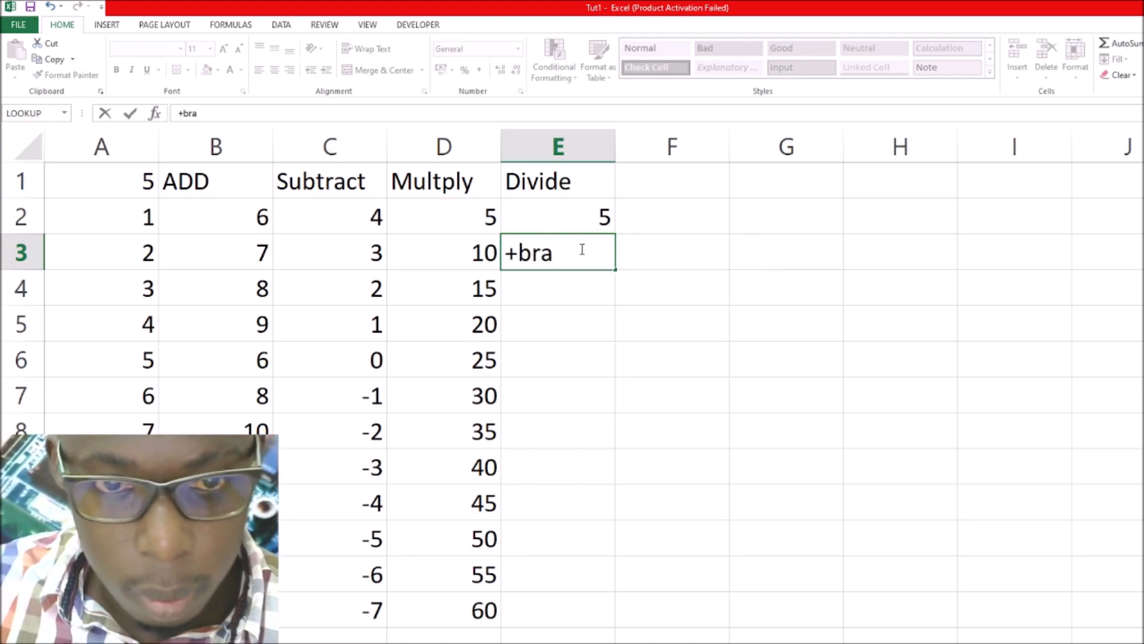
pyautogui.press('BackSpace')
pyautogui.write('ian')
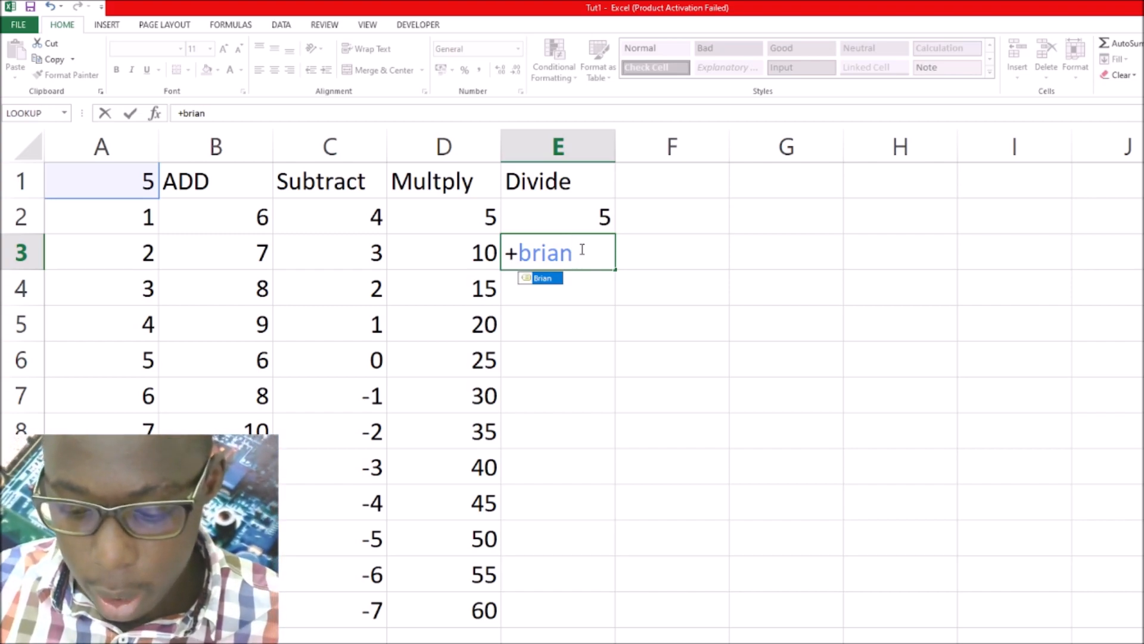
pyautogui.write('/')
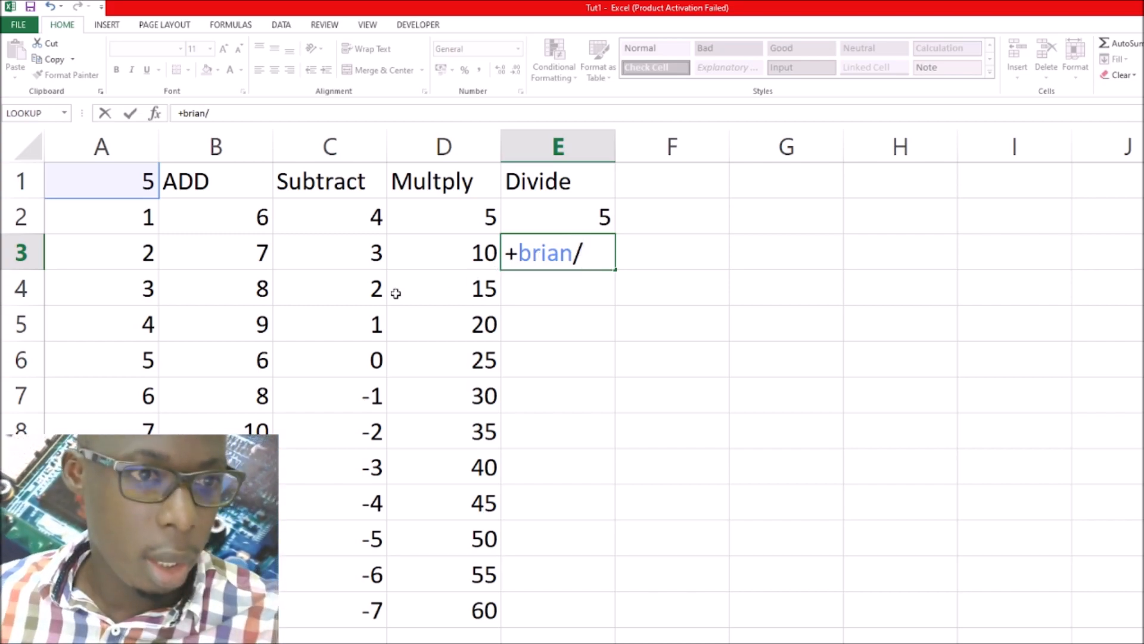
pyautogui.click(131, 259)
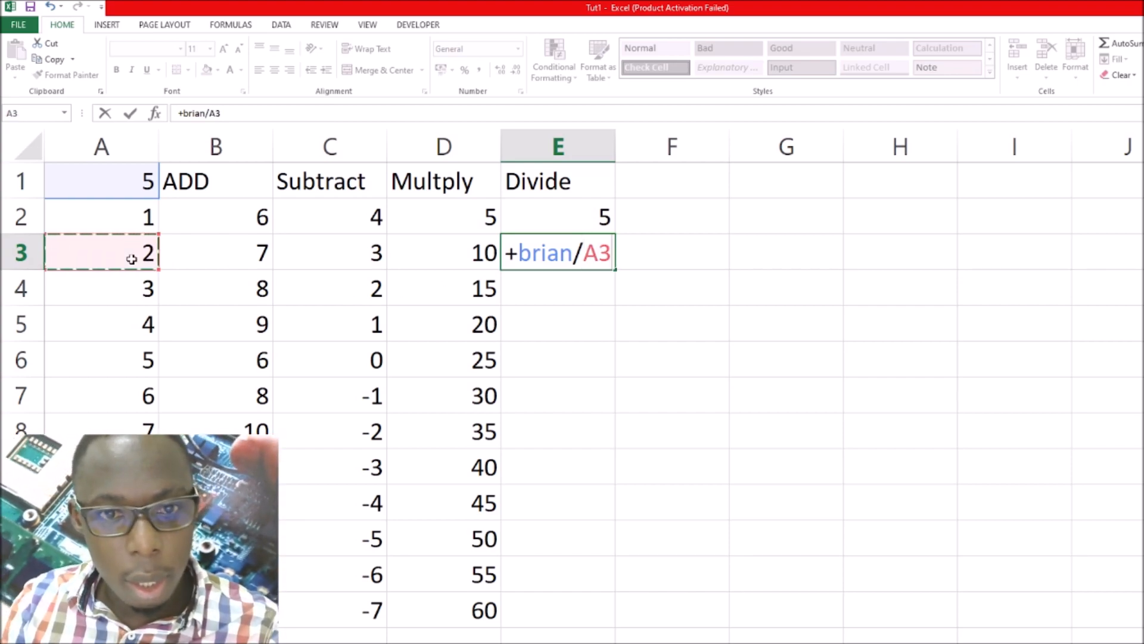
pyautogui.press('Return')
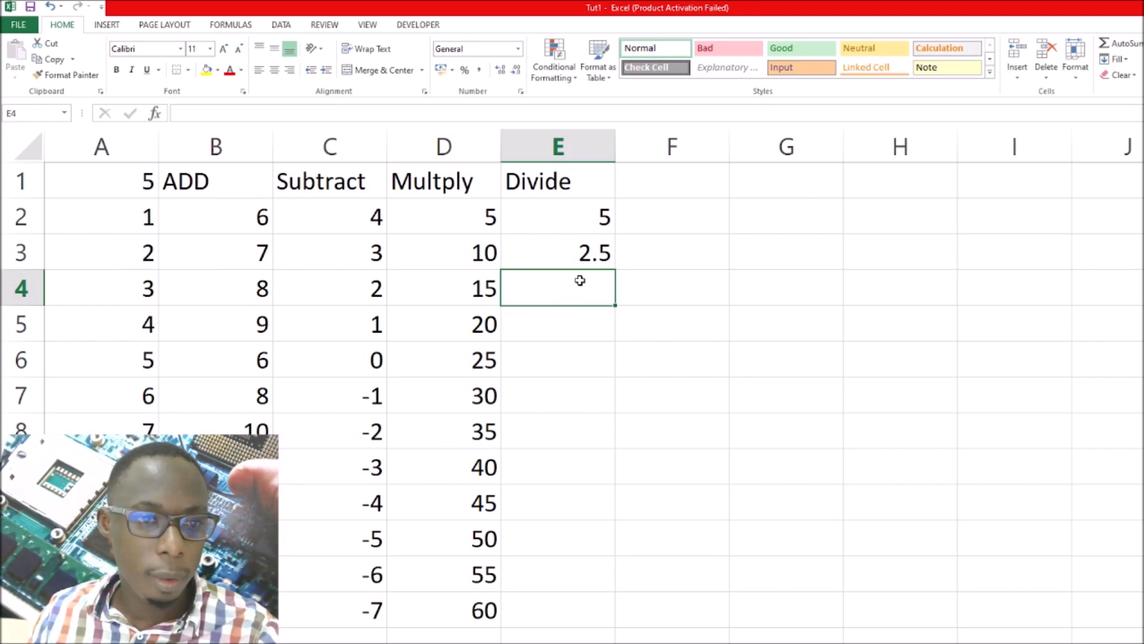
# Fill E3's division formula down the Divide column through E13
pyautogui.click(594, 254)
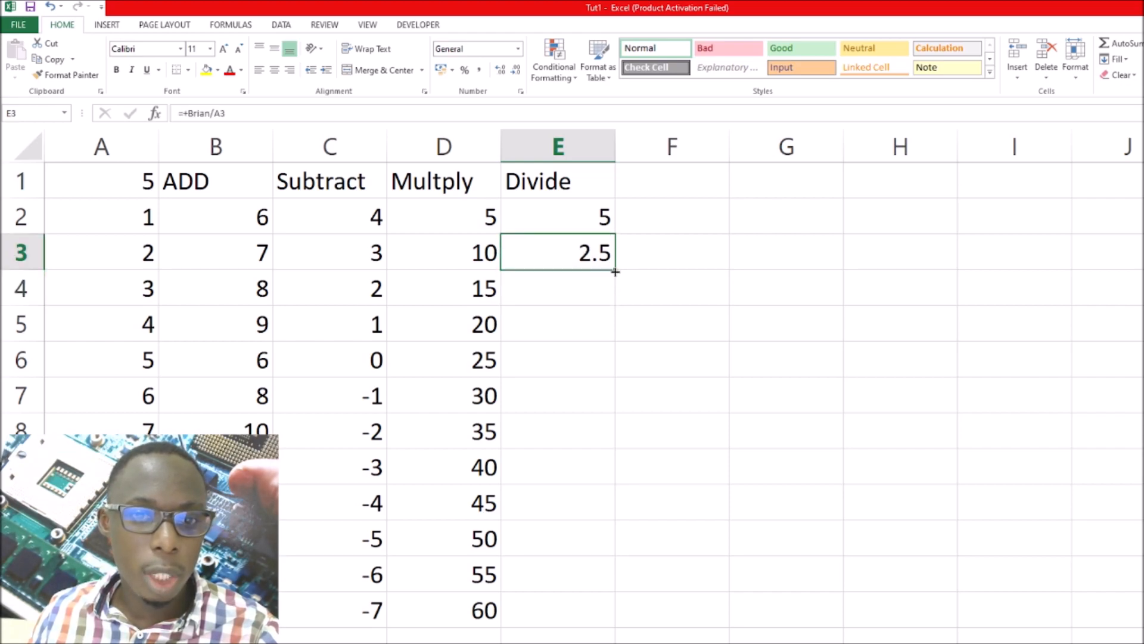
pyautogui.moveTo(614, 272); pyautogui.dragTo(619, 617)
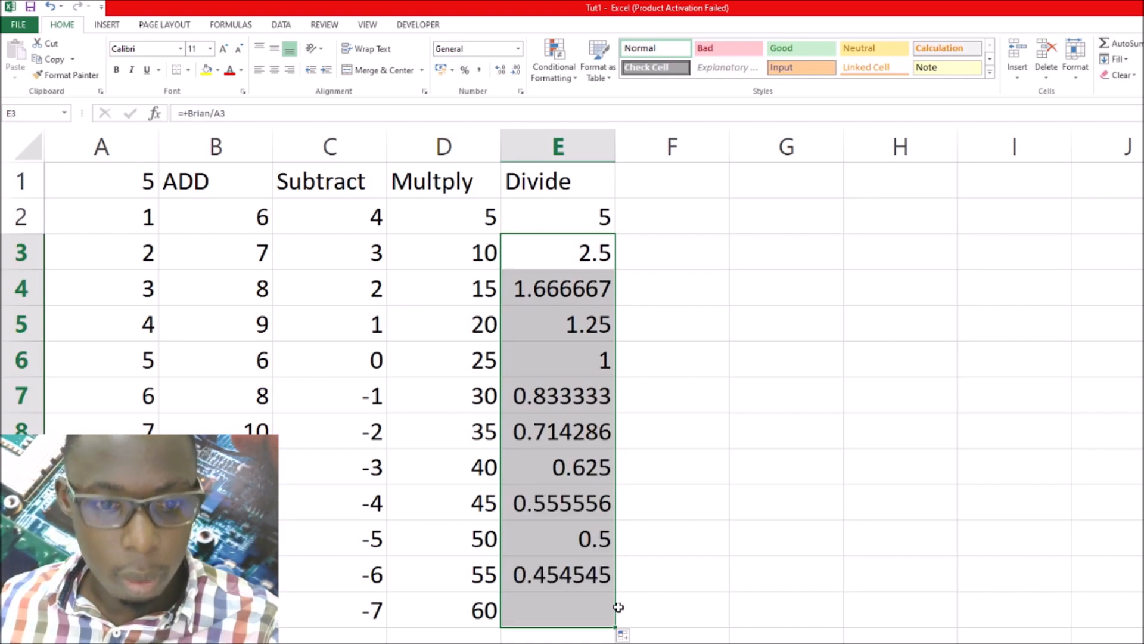